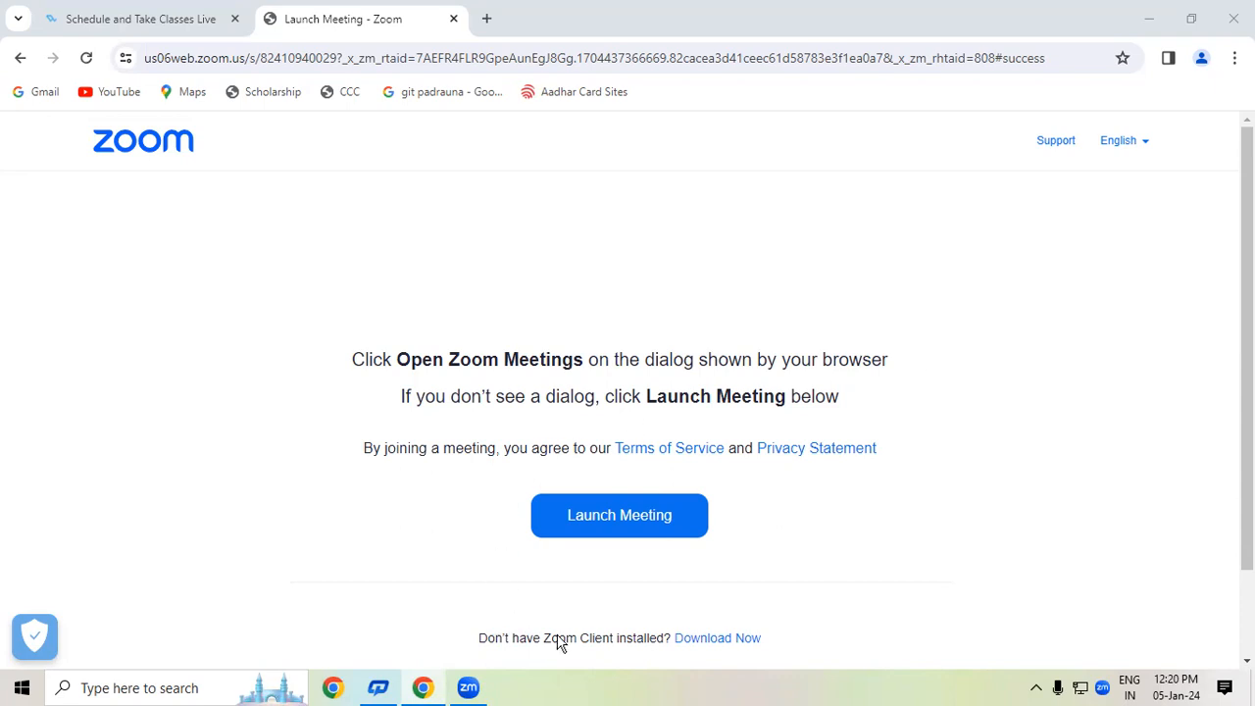
mouse_move(291, 188)
mouse_down()
mouse_move(308, 224)
mouse_move(303, 176)
mouse_move(292, 186)
mouse_up()
mouse_move(358, 223)
mouse_down()
mouse_move(443, 221)
mouse_move(490, 157)
mouse_move(502, 191)
mouse_up()
mouse_move(390, 287)
mouse_down()
mouse_move(507, 237)
mouse_move(596, 292)
mouse_up()
mouse_move(594, 245)
mouse_down()
mouse_move(615, 284)
mouse_move(586, 294)
mouse_up()
mouse_move(647, 253)
mouse_down()
mouse_move(642, 270)
mouse_move(632, 247)
mouse_up()
mouse_move(646, 201)
mouse_down()
mouse_move(654, 266)
mouse_move(681, 227)
mouse_move(668, 241)
mouse_up()
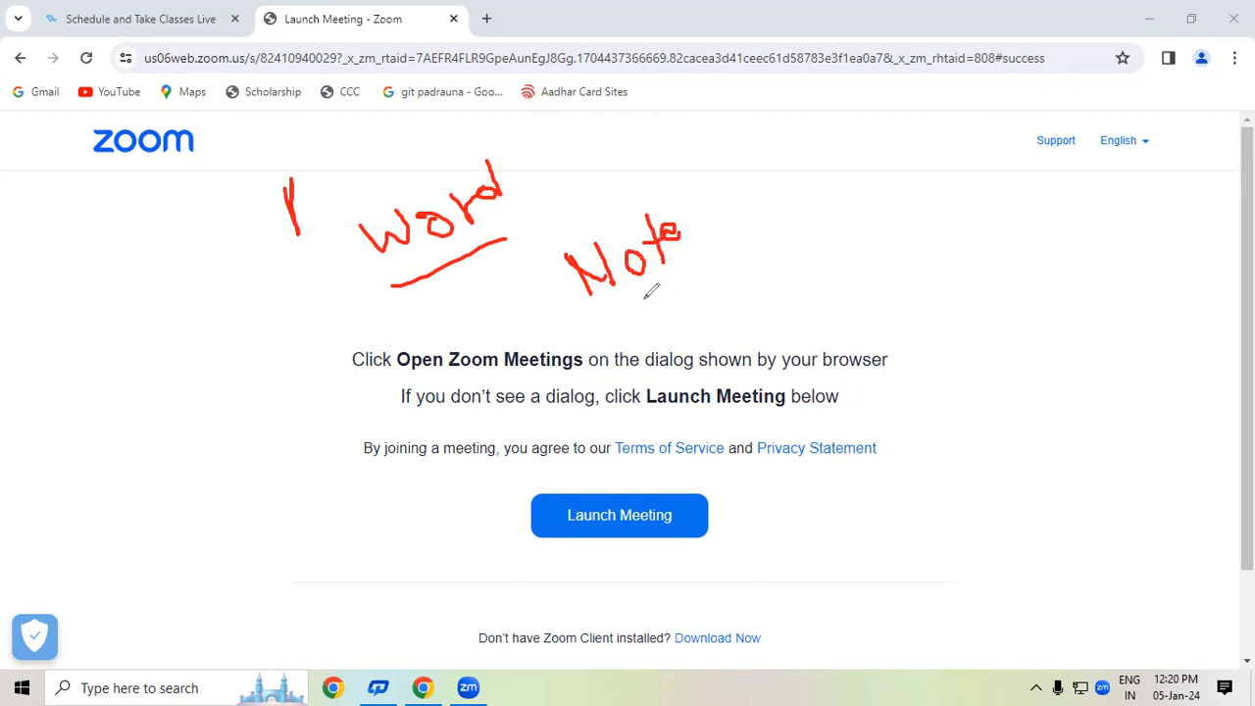
drag(618, 298, 655, 282)
click(147, 417)
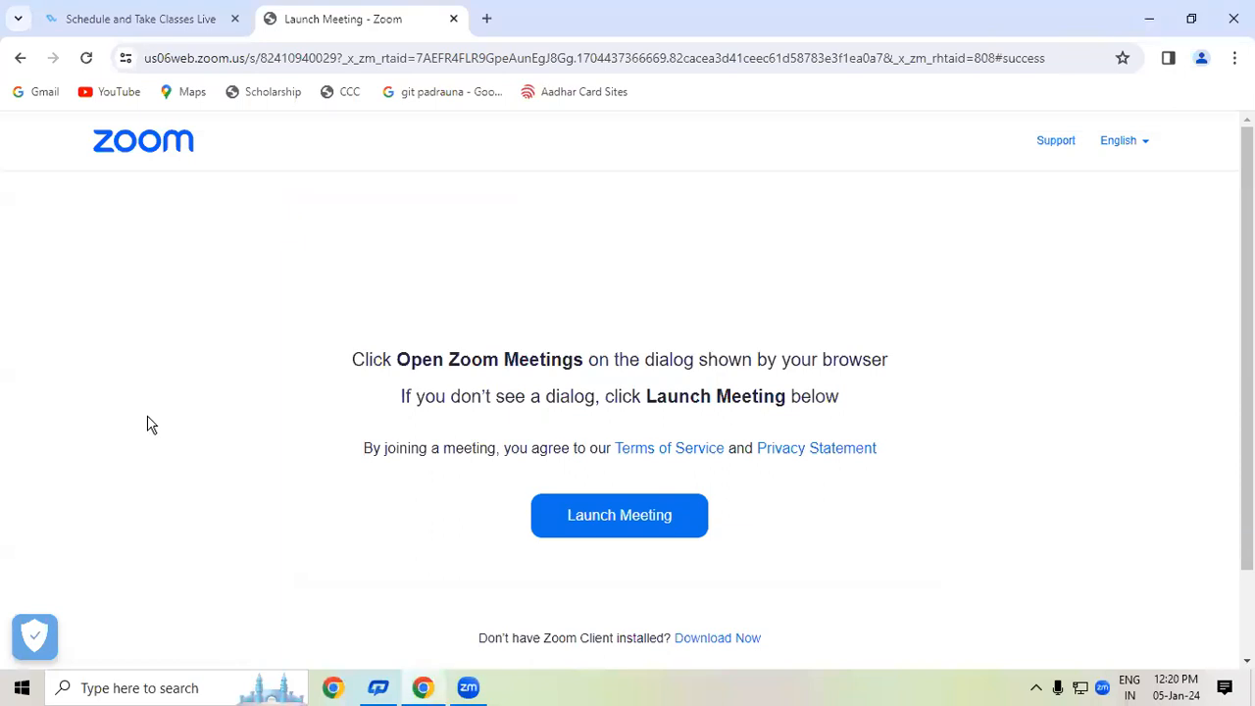
Launch Notepad through the Run dialog and maximize its window
key(super+r)
text(no)
key(Down)
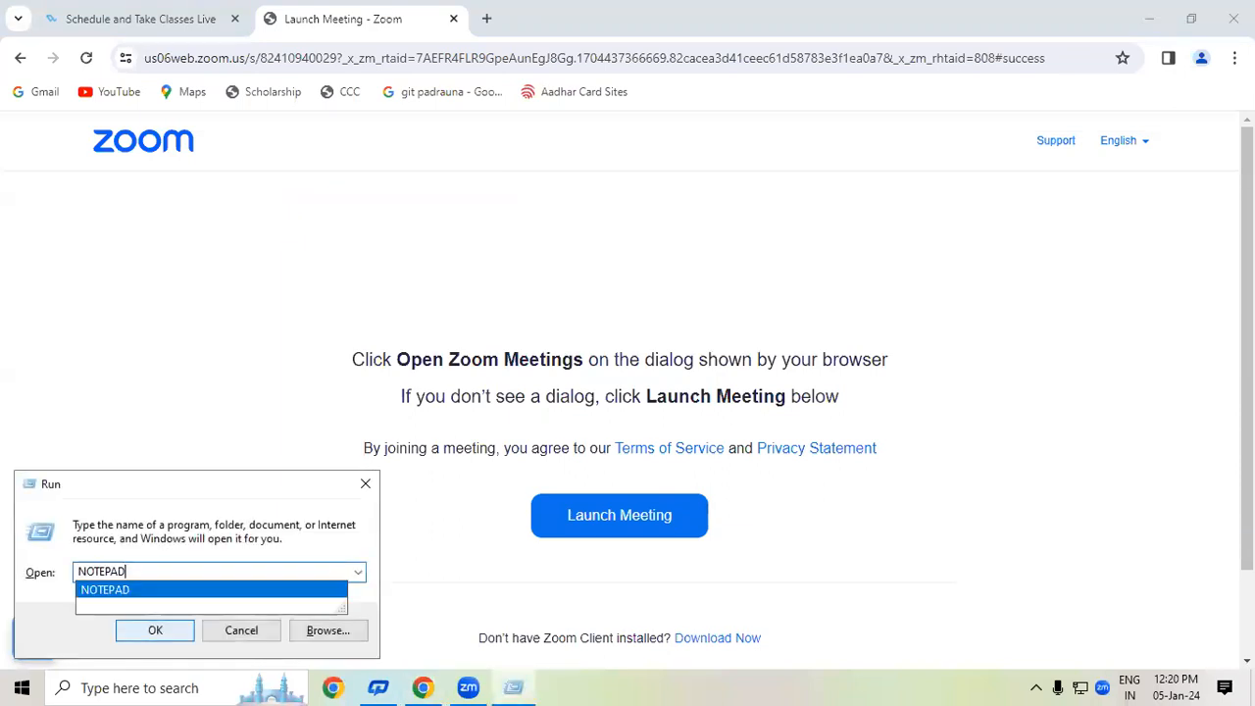
click(155, 632)
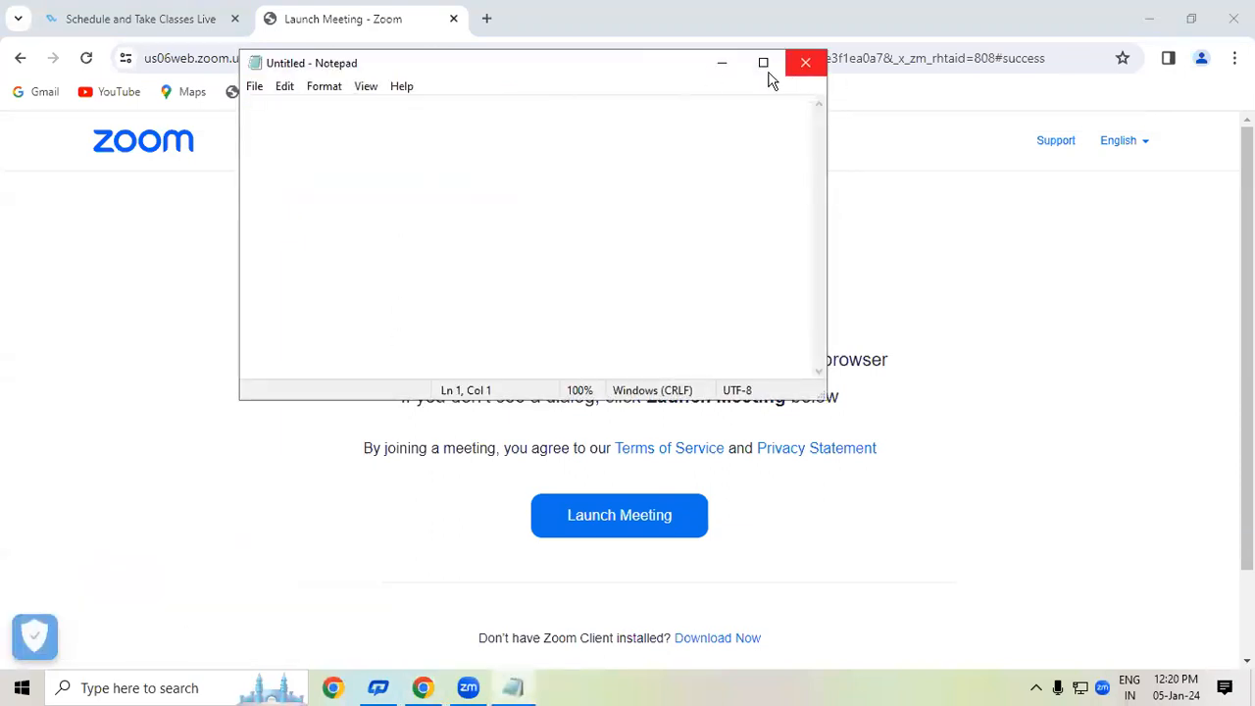
click(763, 64)
Enter the sample text "thnhtmn" on the first line and "n gyrm" on the second line
text(thnhtmn)
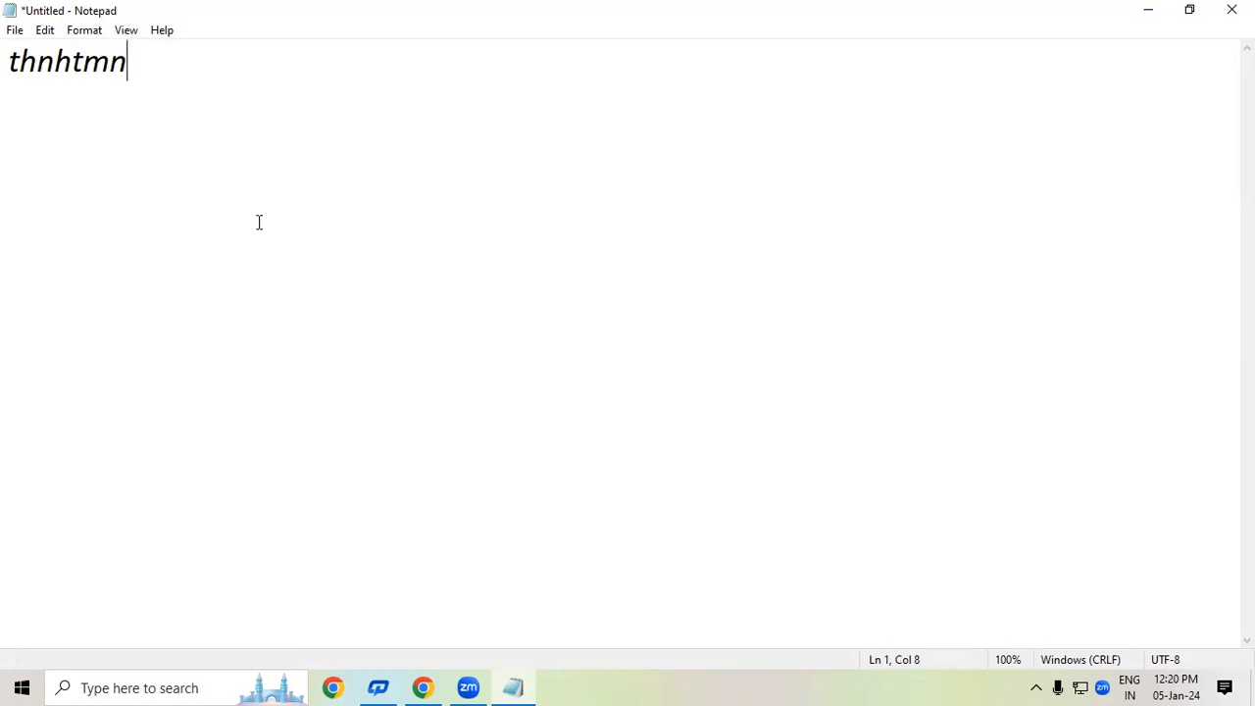
key(Return)
text(n gyrm)
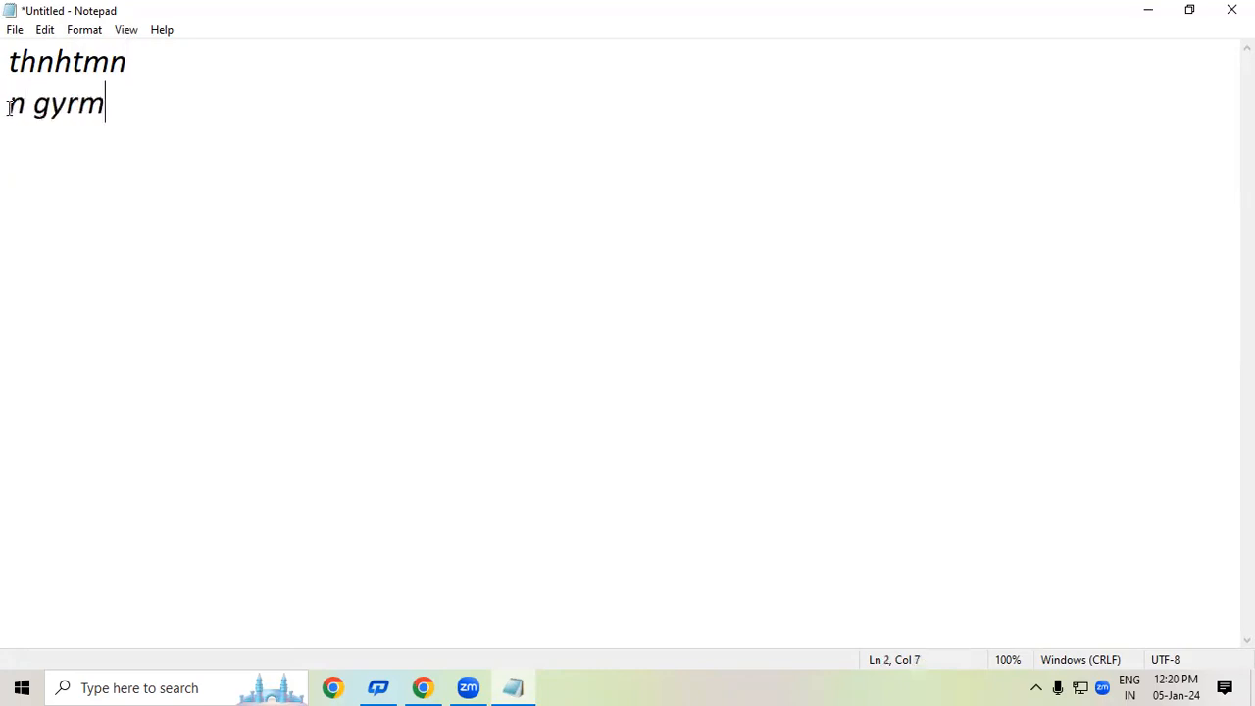
With only the word "gyrm" selected, set the Notepad font style to Bold and deselect the text
drag(36, 104, 103, 98)
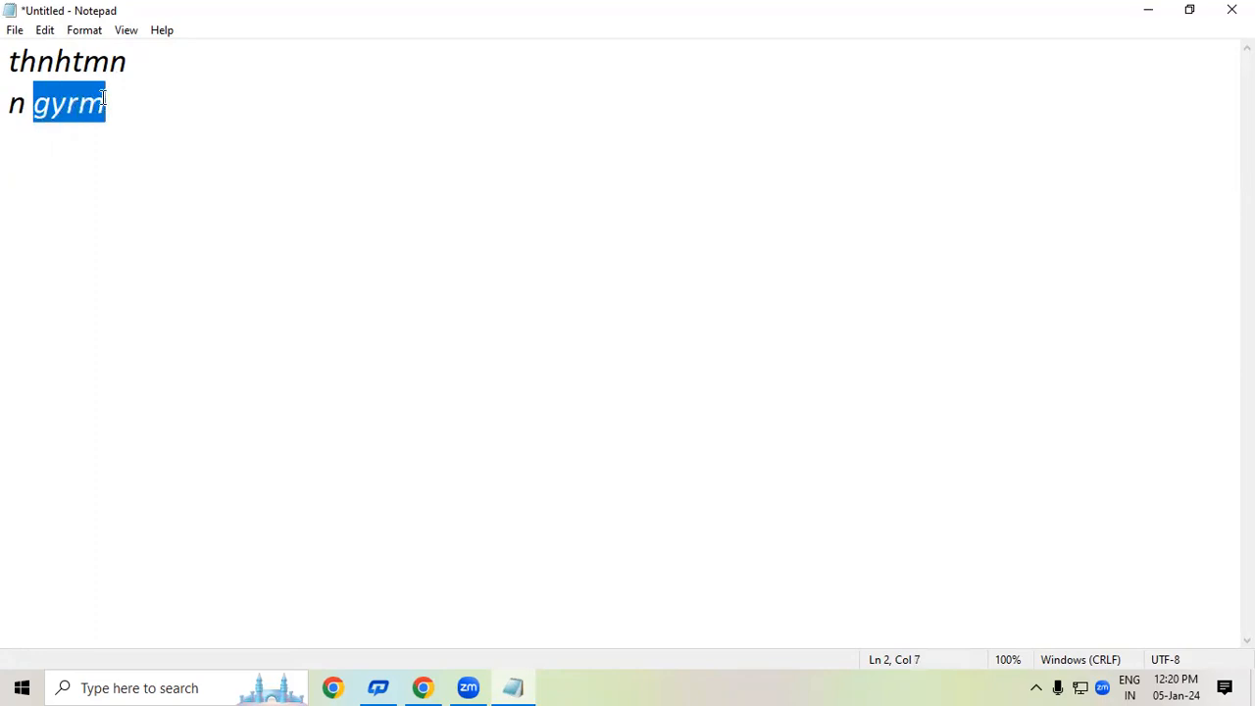
click(84, 31)
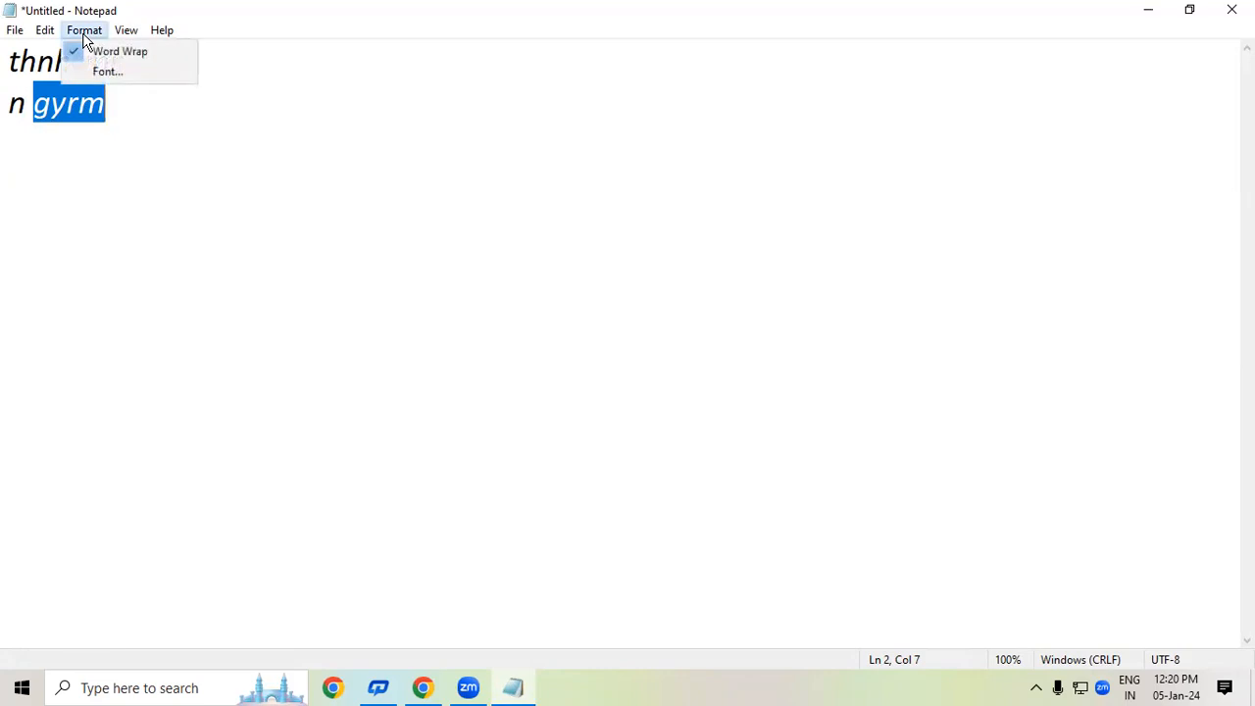
click(95, 74)
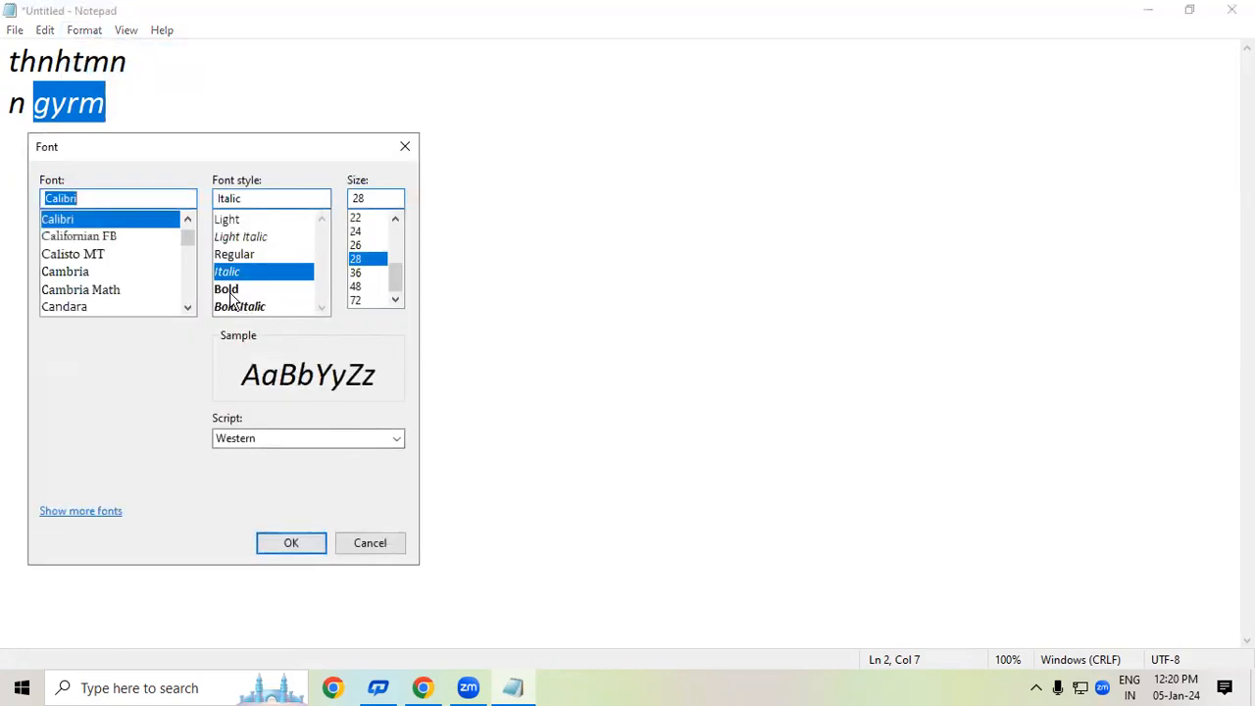
click(231, 291)
click(295, 542)
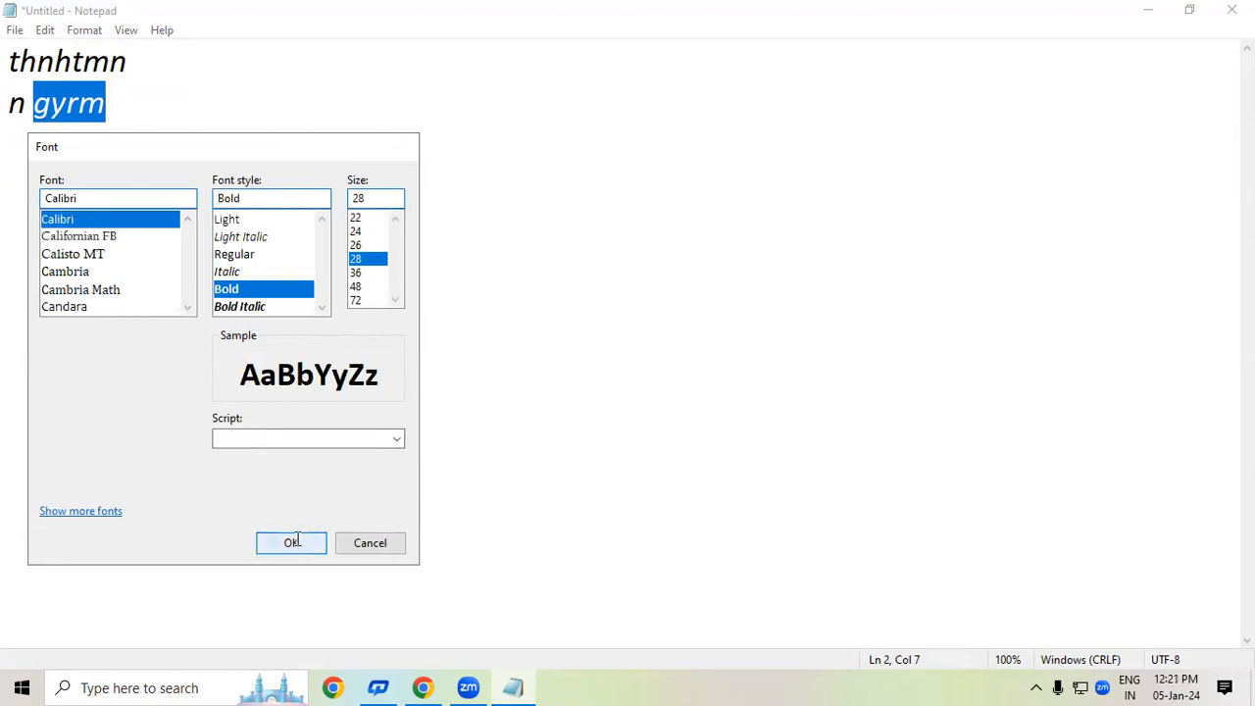
click(168, 171)
Select both lines of text to check the applied font style, and close Notepad without saving the document
drag(115, 118, 10, 49)
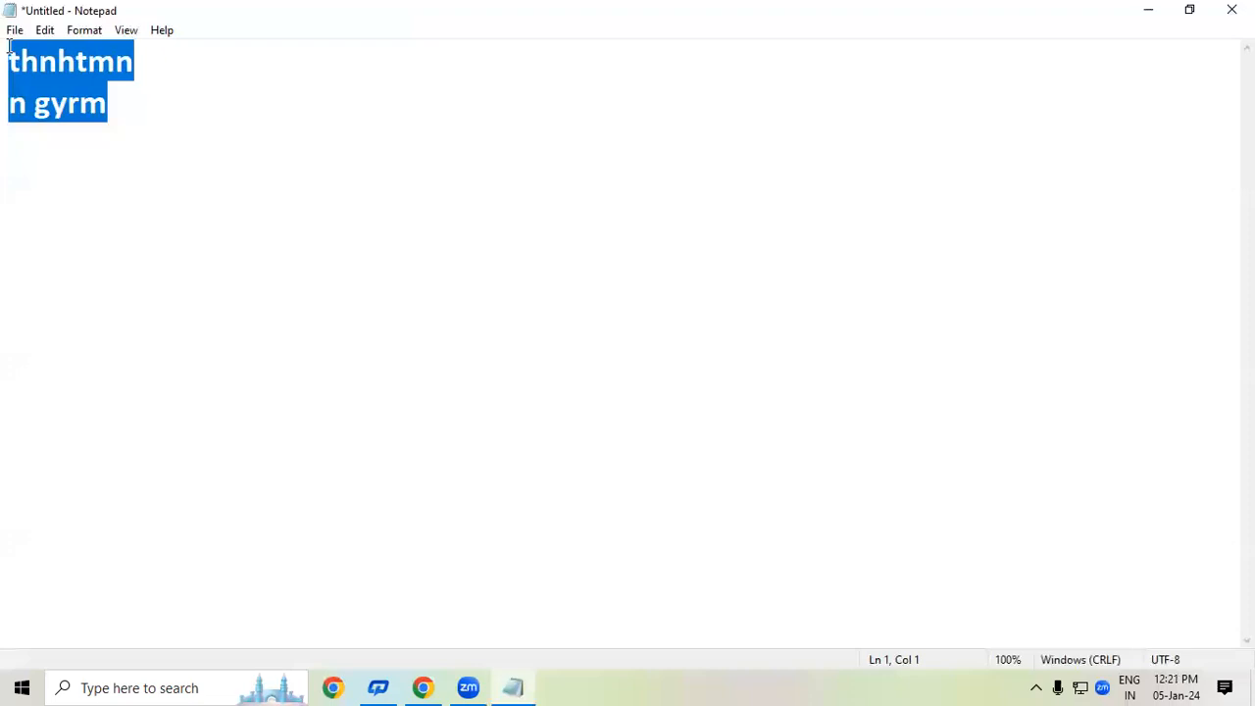
click(219, 110)
drag(143, 110, 9, 78)
click(1231, 9)
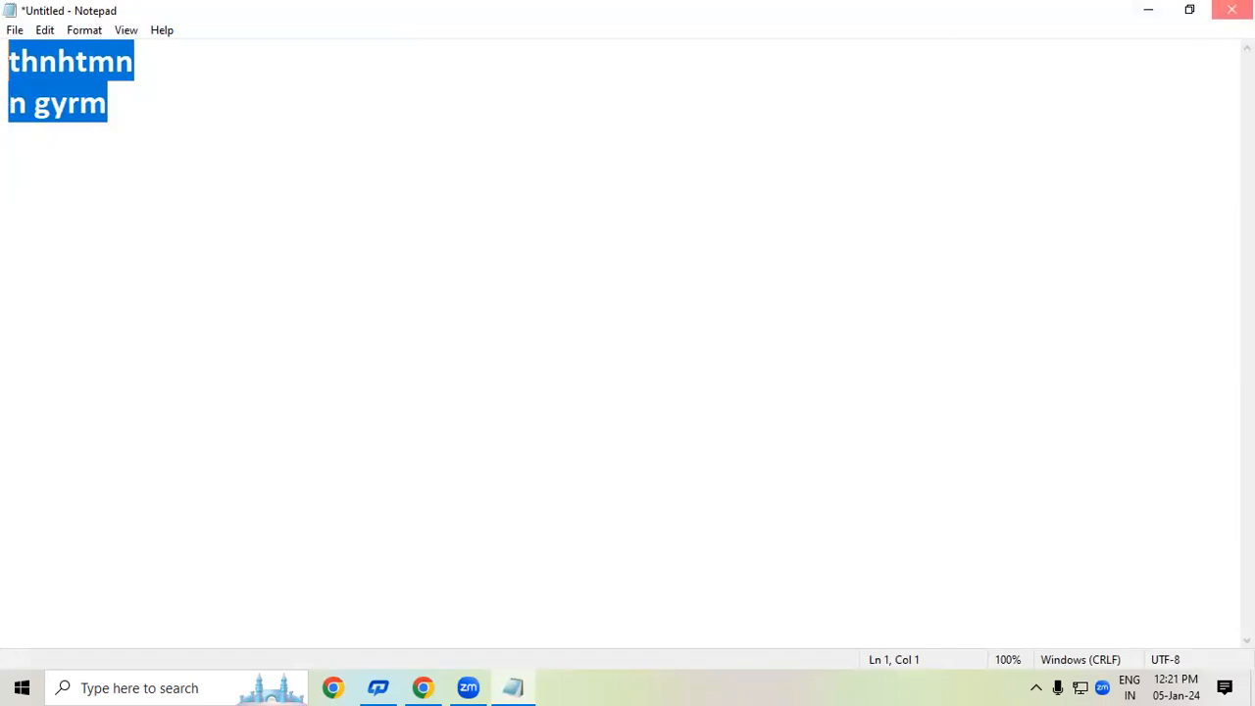
click(654, 346)
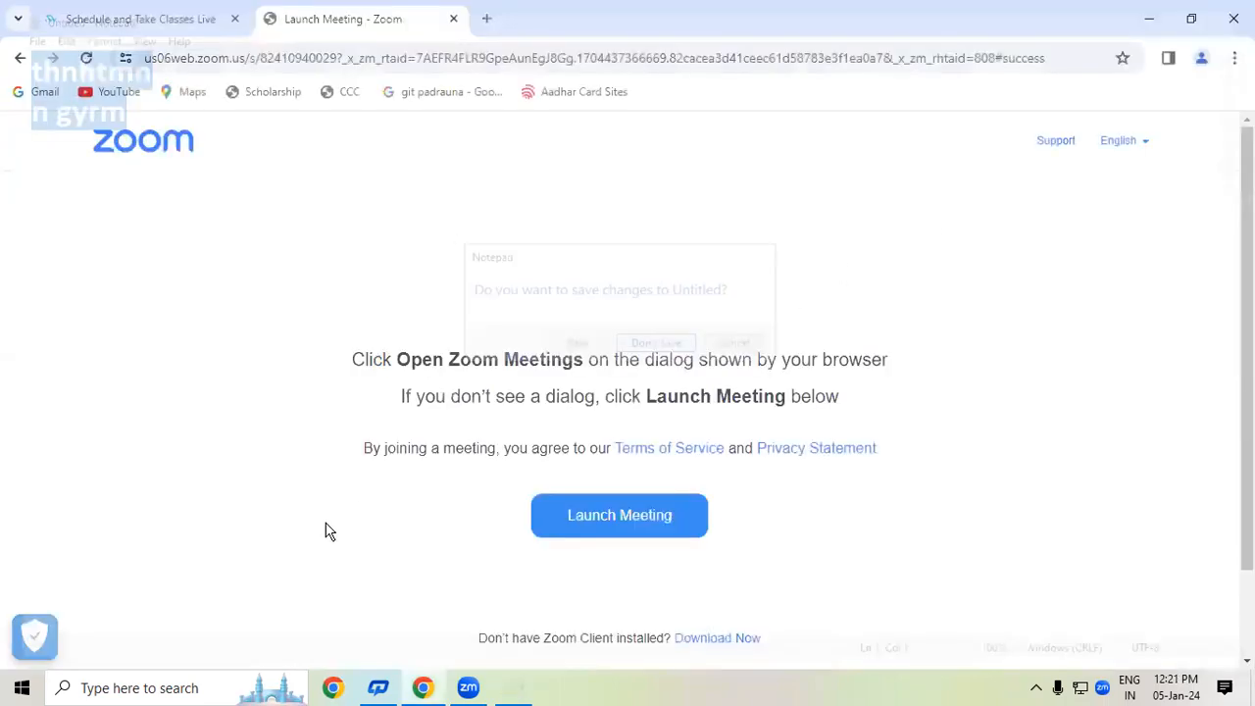
Search Windows for "wordpad" and launch the WordPad app from the results
click(162, 685)
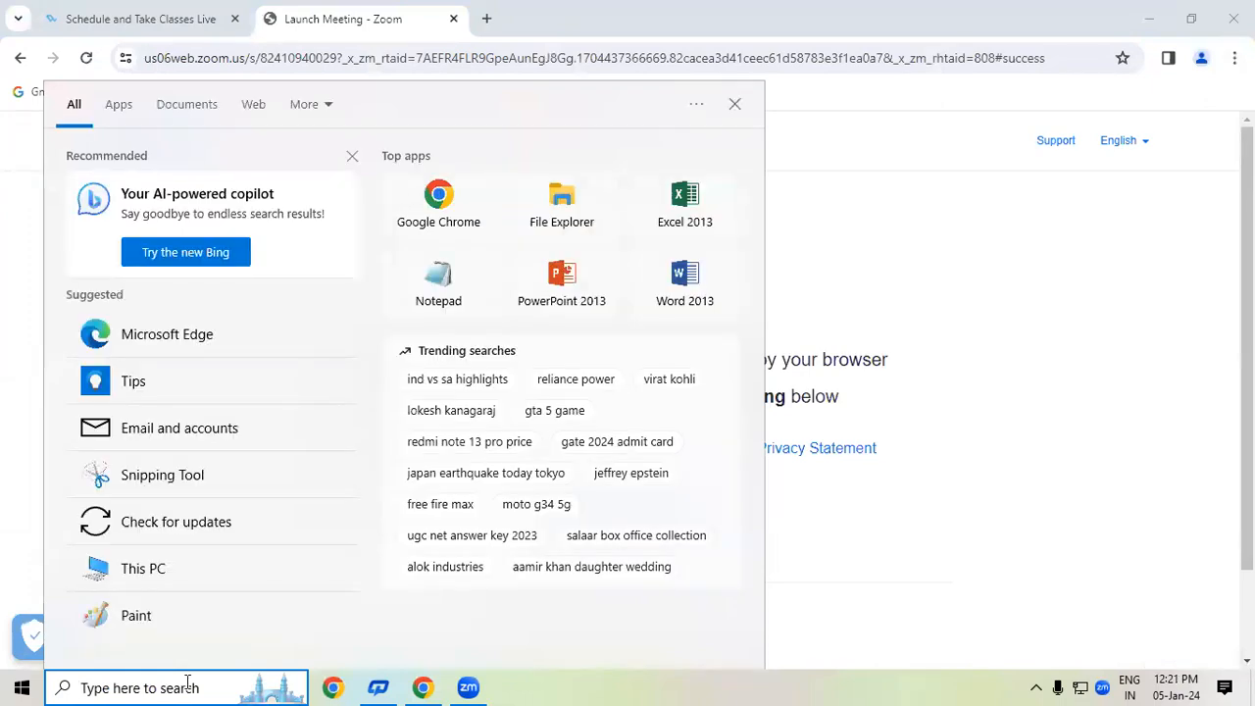
text(word)
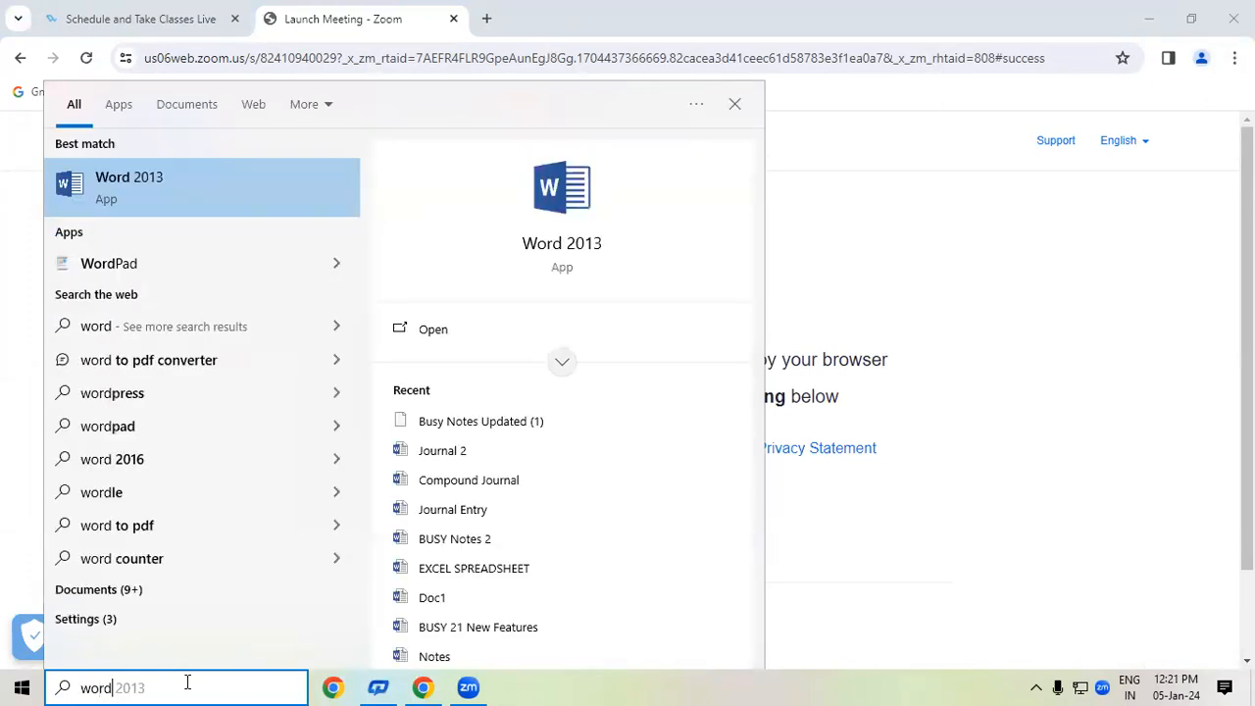
text(pad)
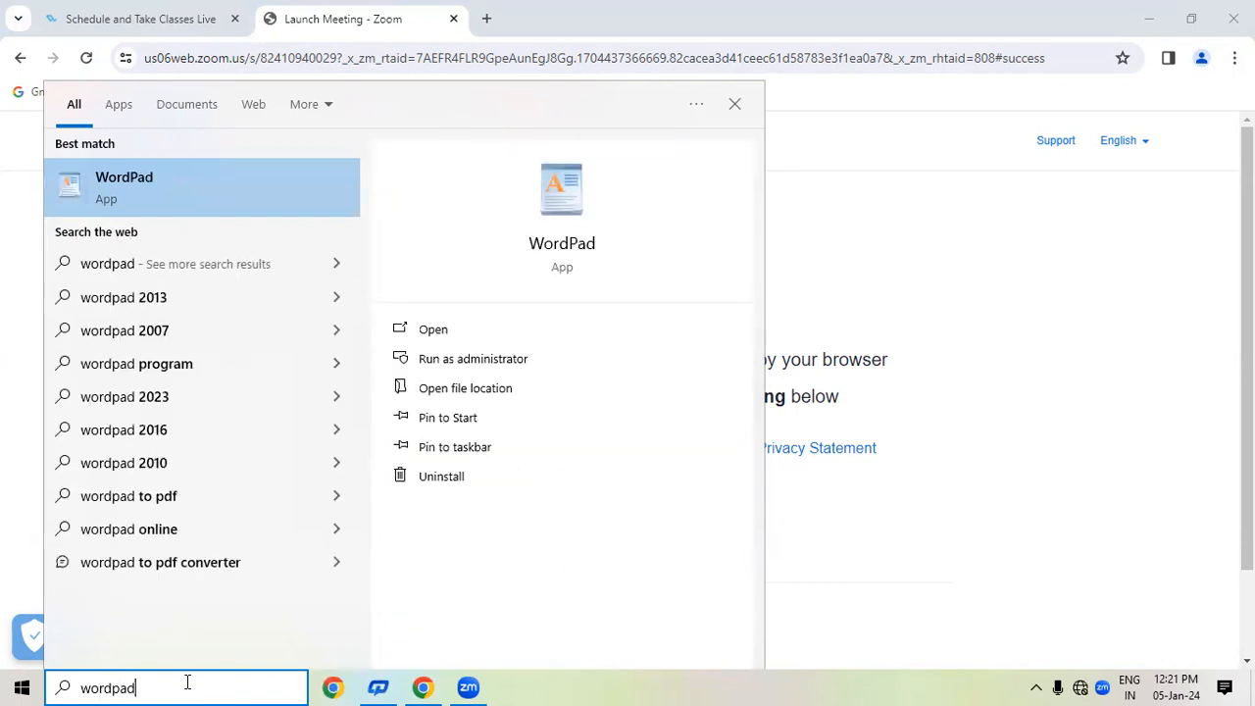
key(Return)
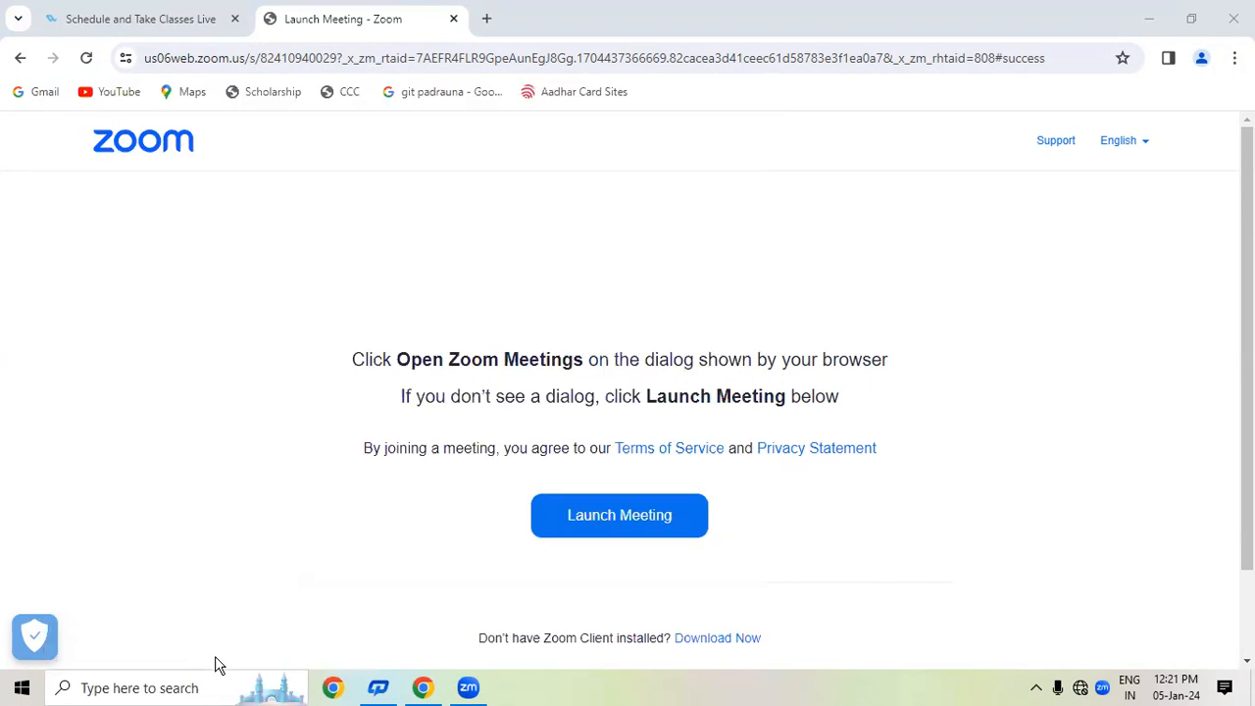
Launch WordPad by running "wordpad" from the Run dialog, and close its empty document
key(super+r)
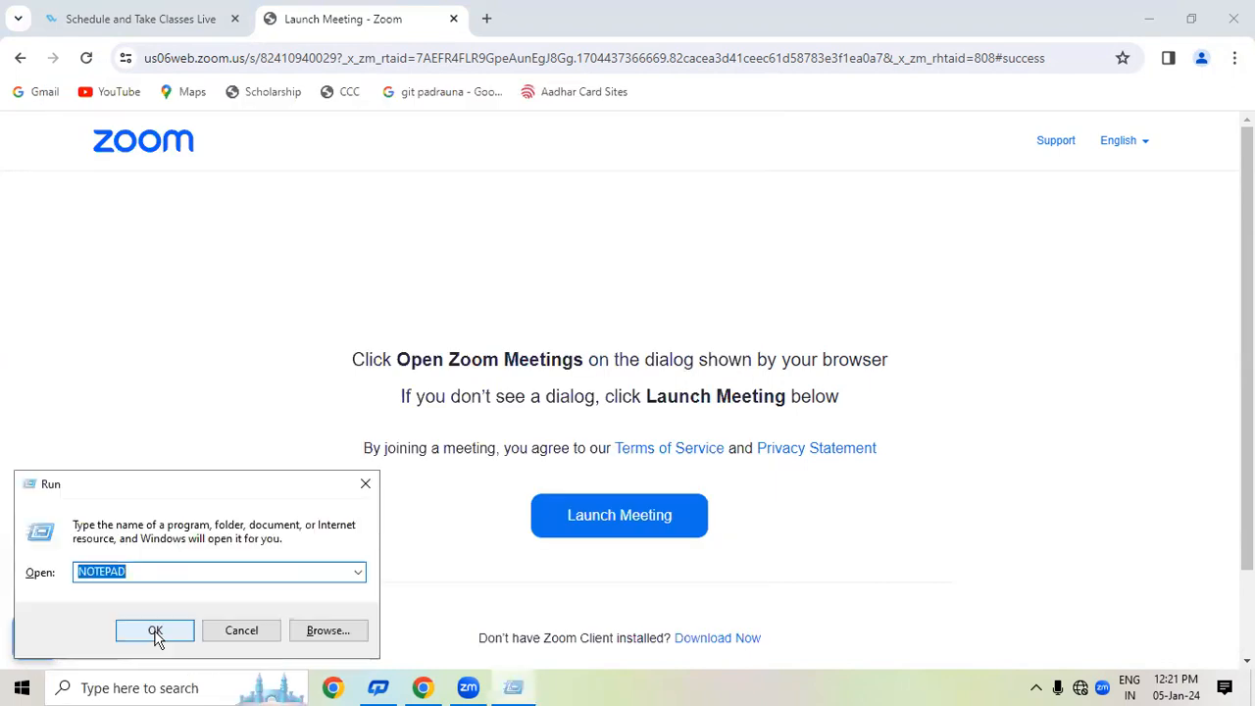
text(word)
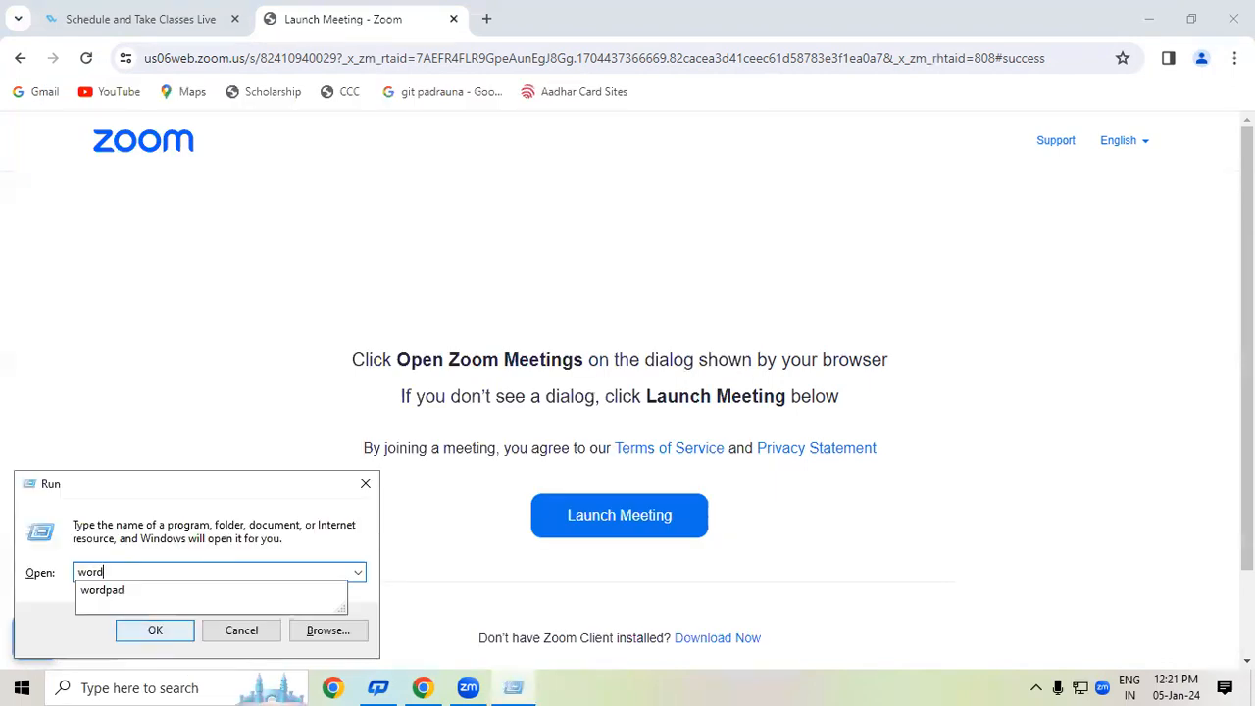
text(pad)
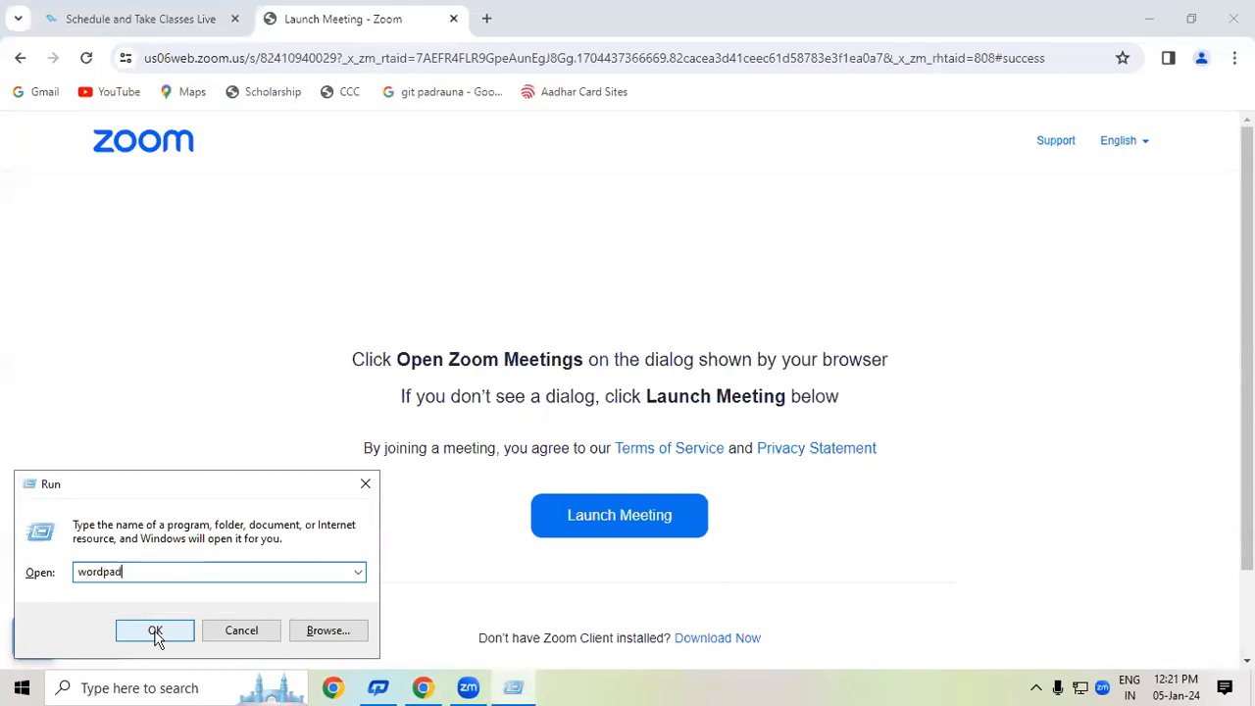
click(155, 632)
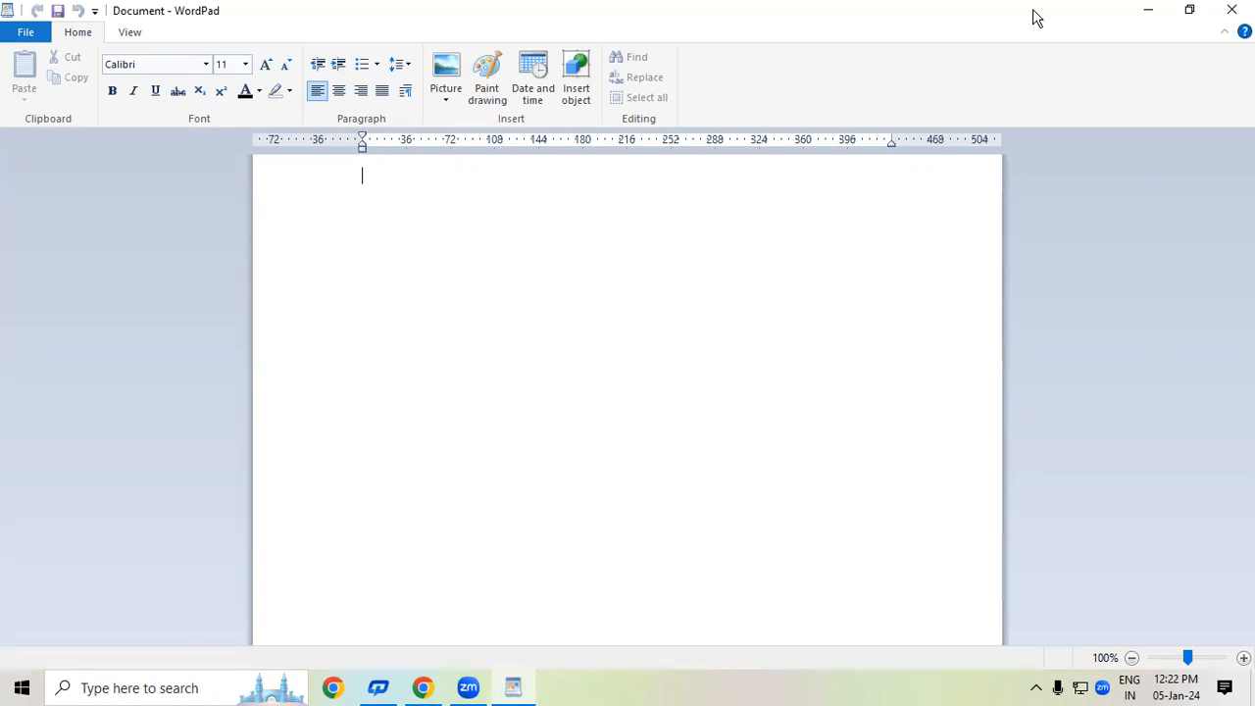
click(1232, 10)
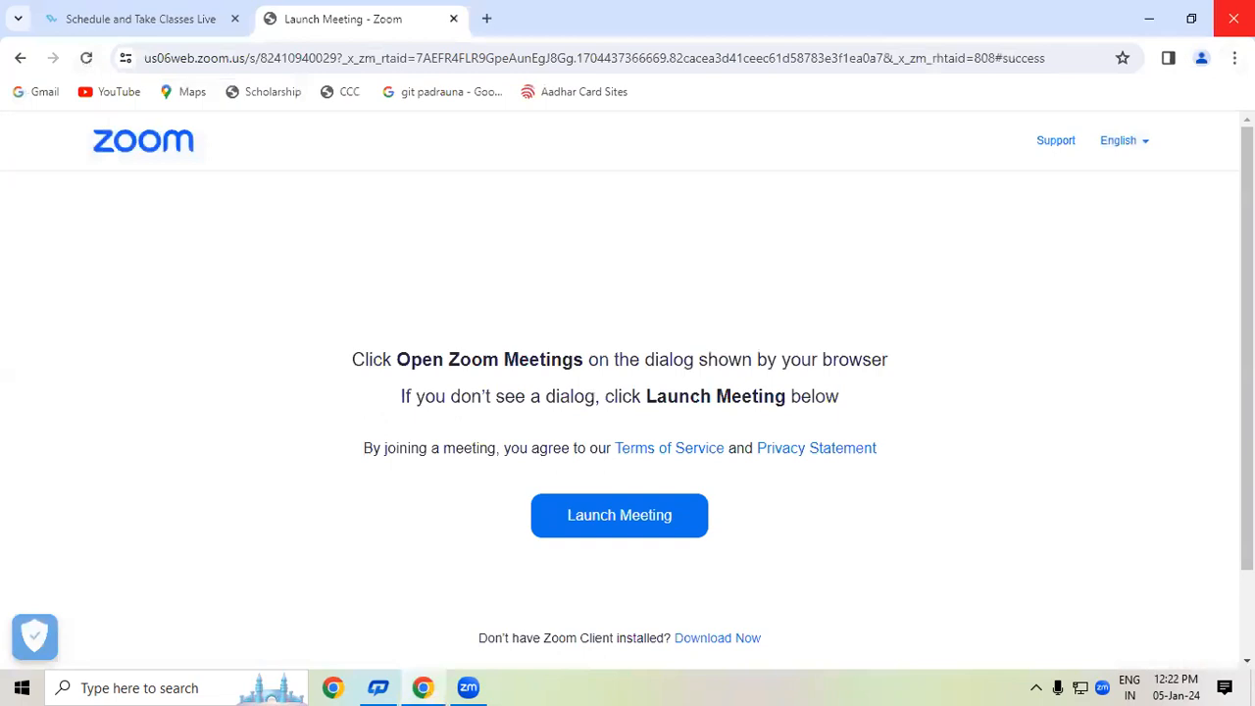
Reopen WordPad by running "wordpad" from the Run dialog
key(super+r)
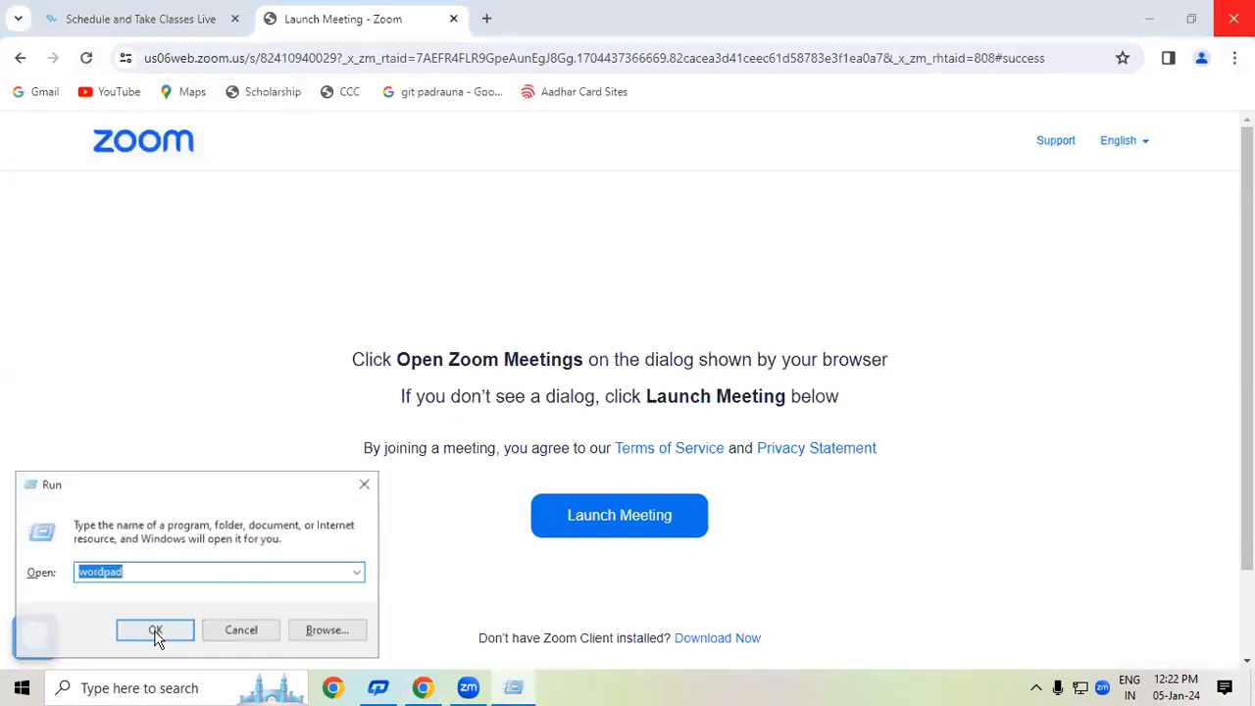
text(w)
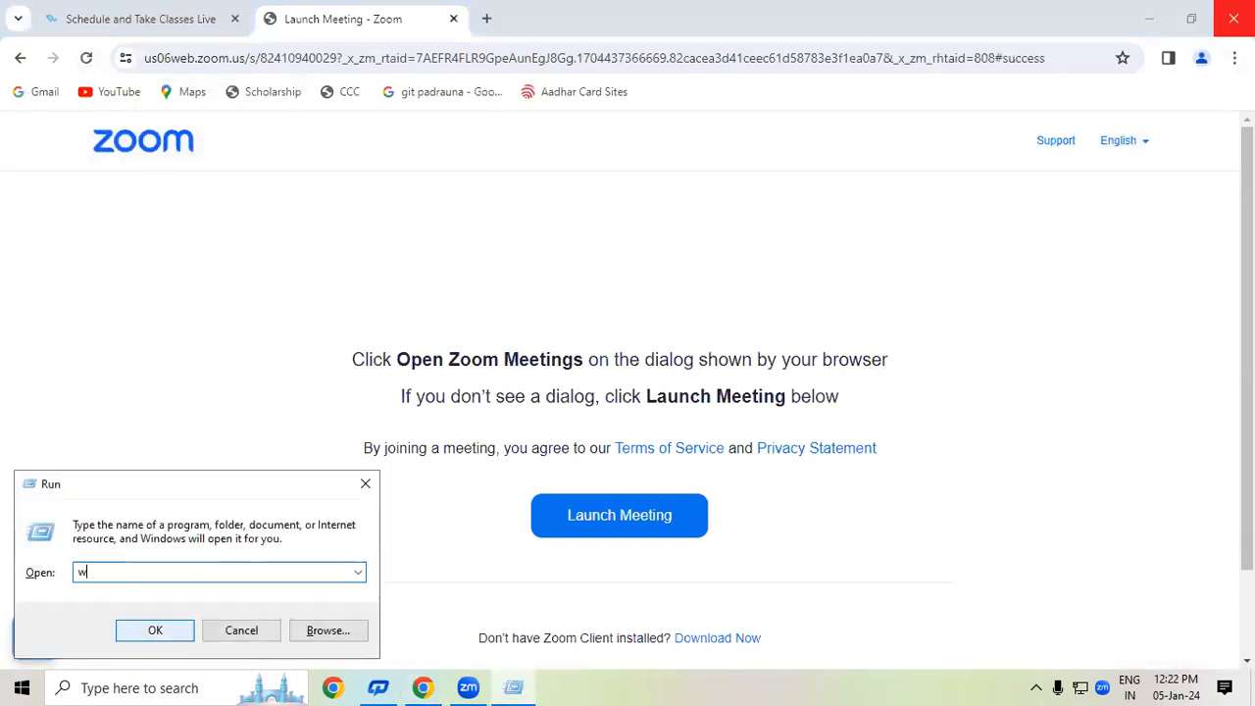
text(ordpad)
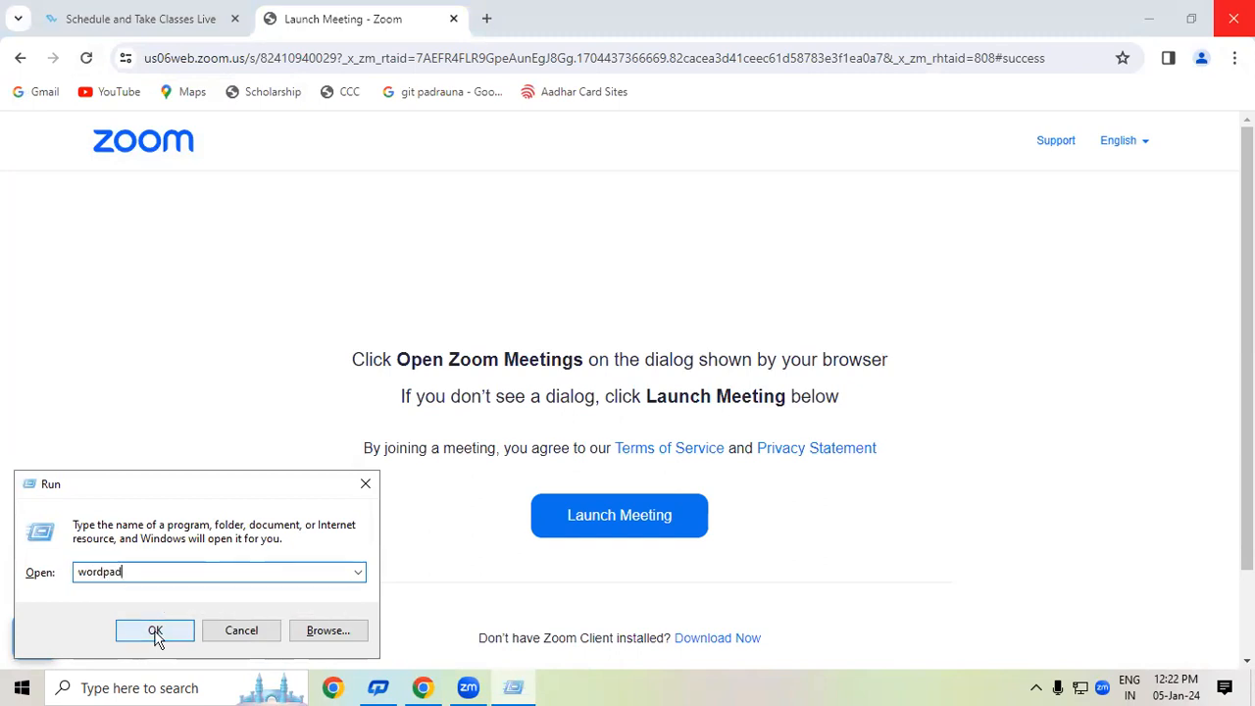
click(155, 632)
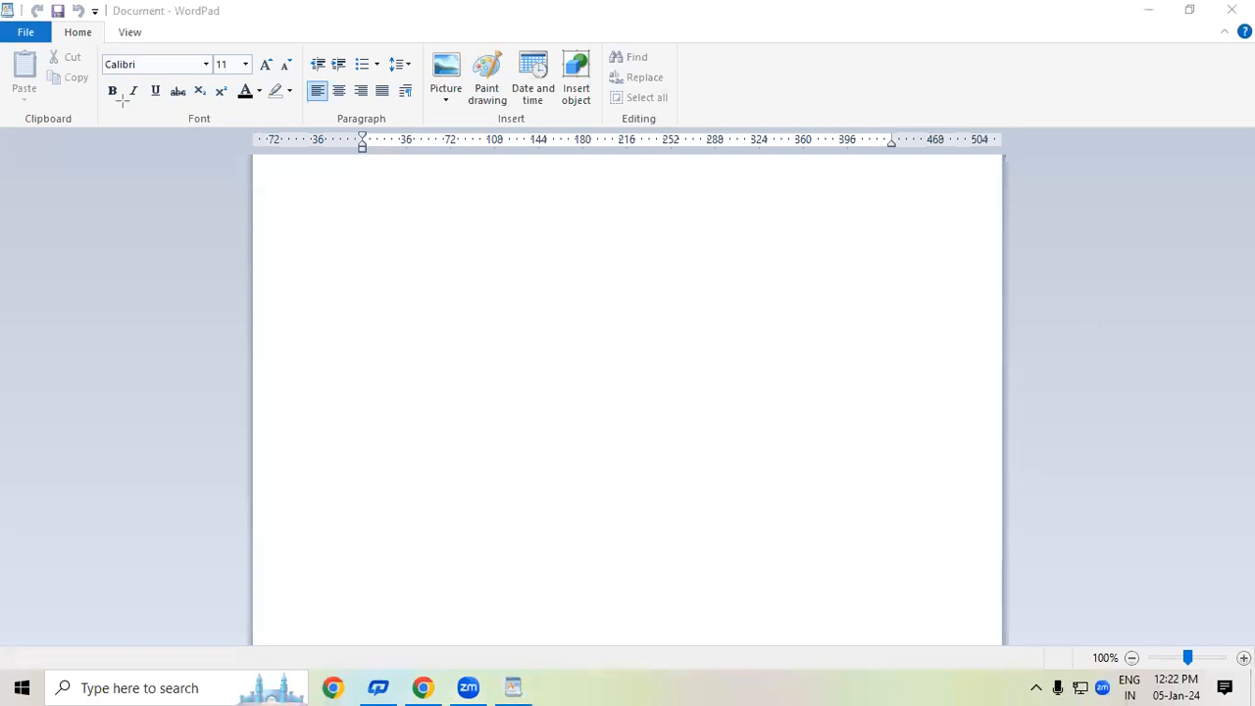
drag(5, 8, 108, 21)
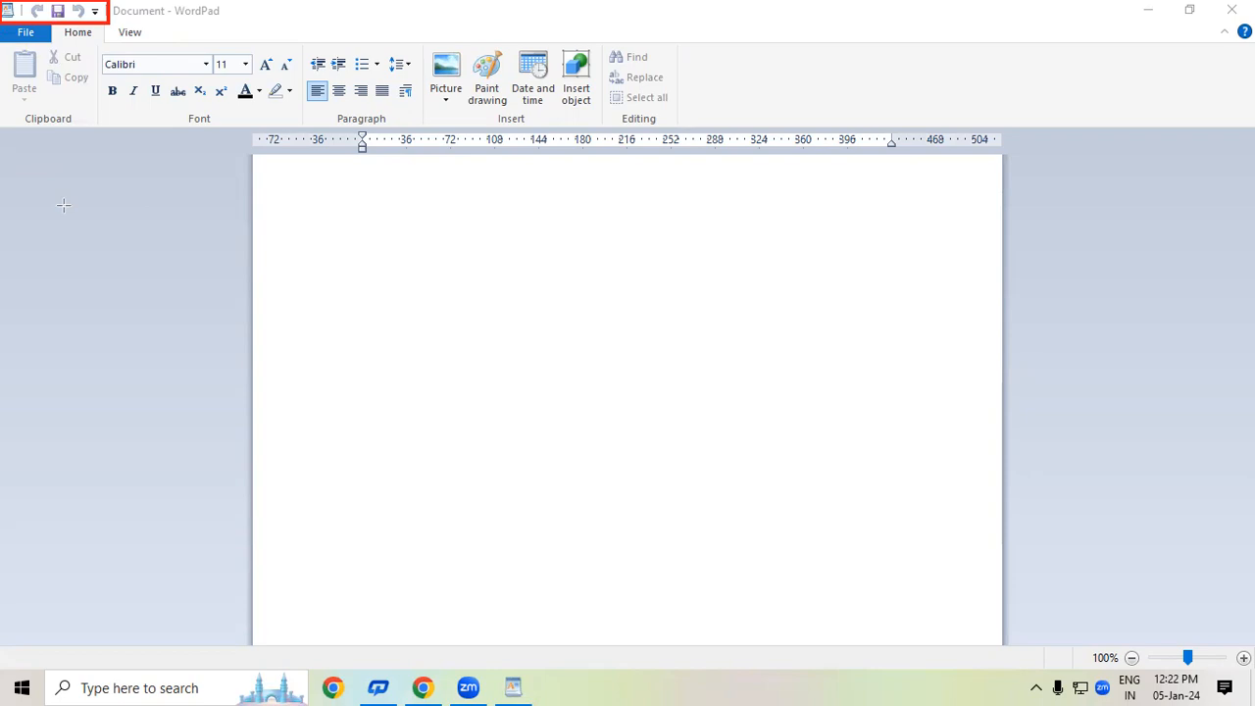
drag(108, 20, 526, 24)
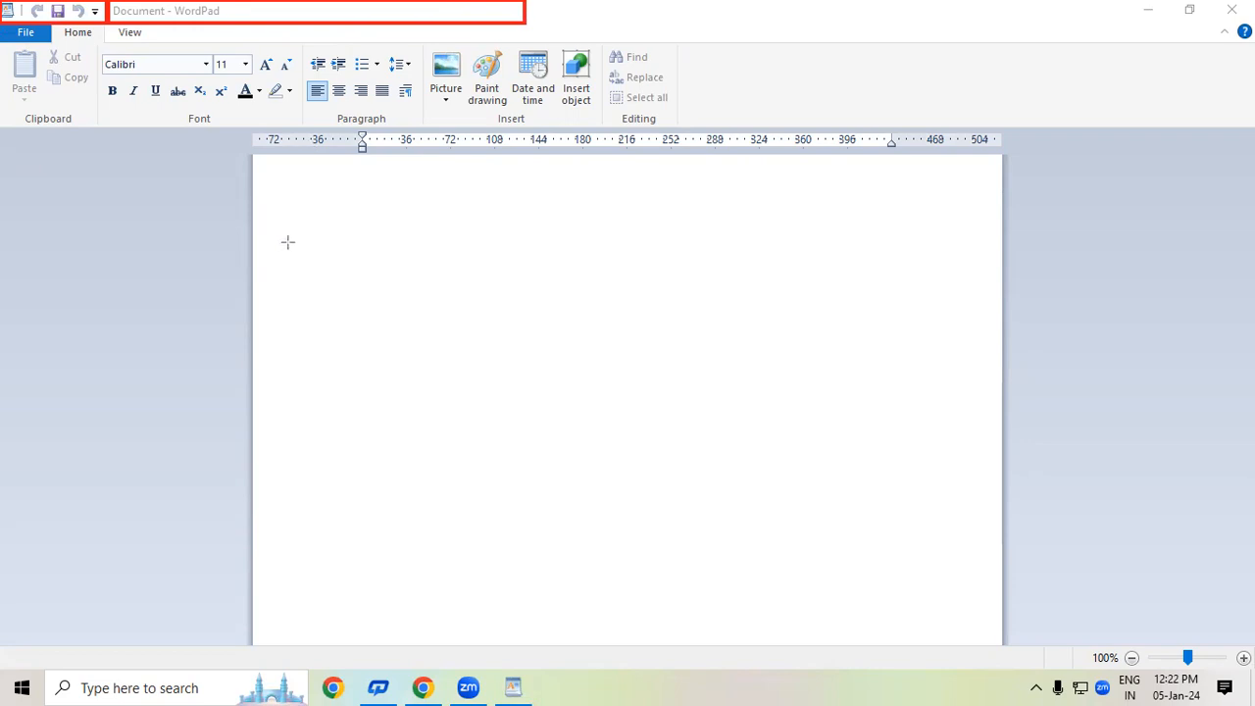
drag(1103, 1, 1253, 23)
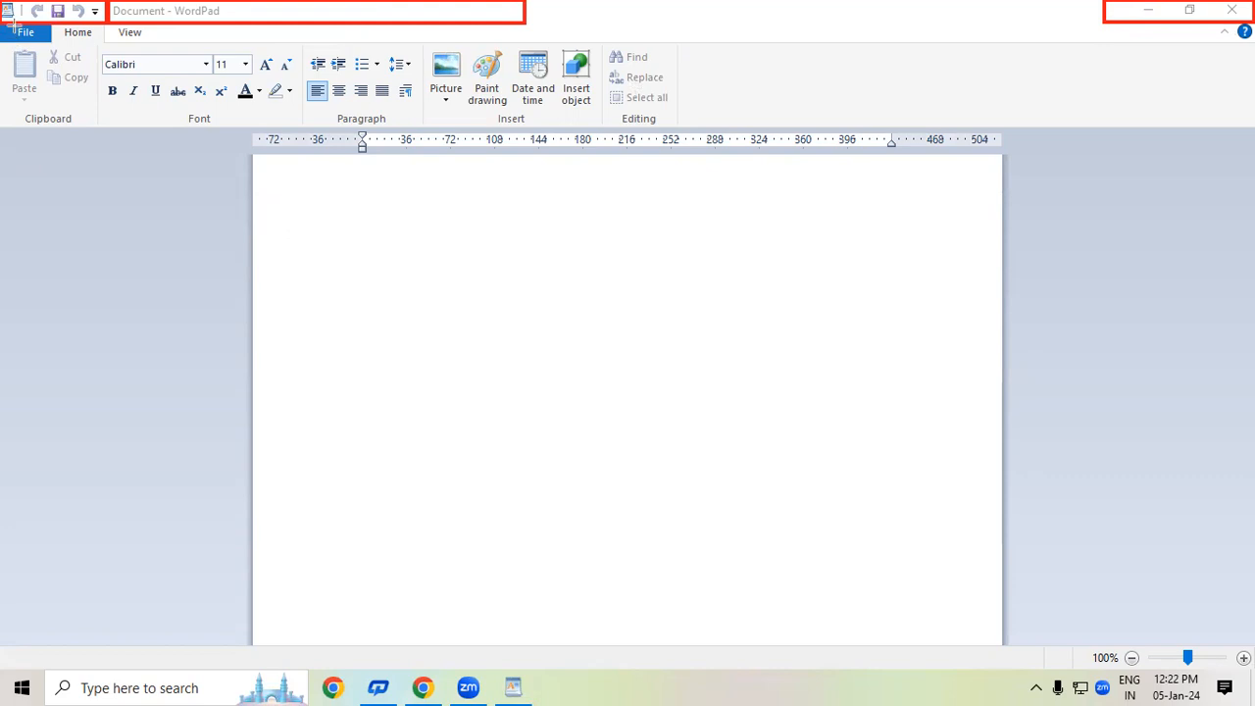
drag(2, 24, 182, 47)
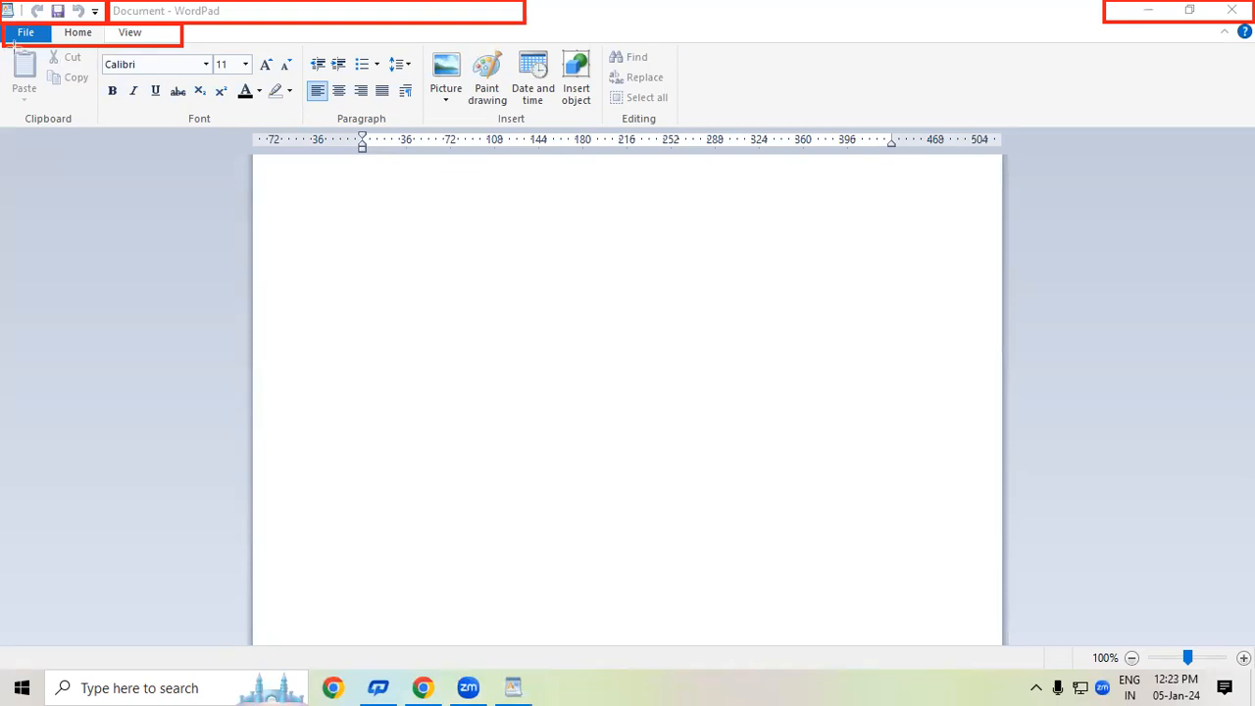
drag(3, 41, 693, 126)
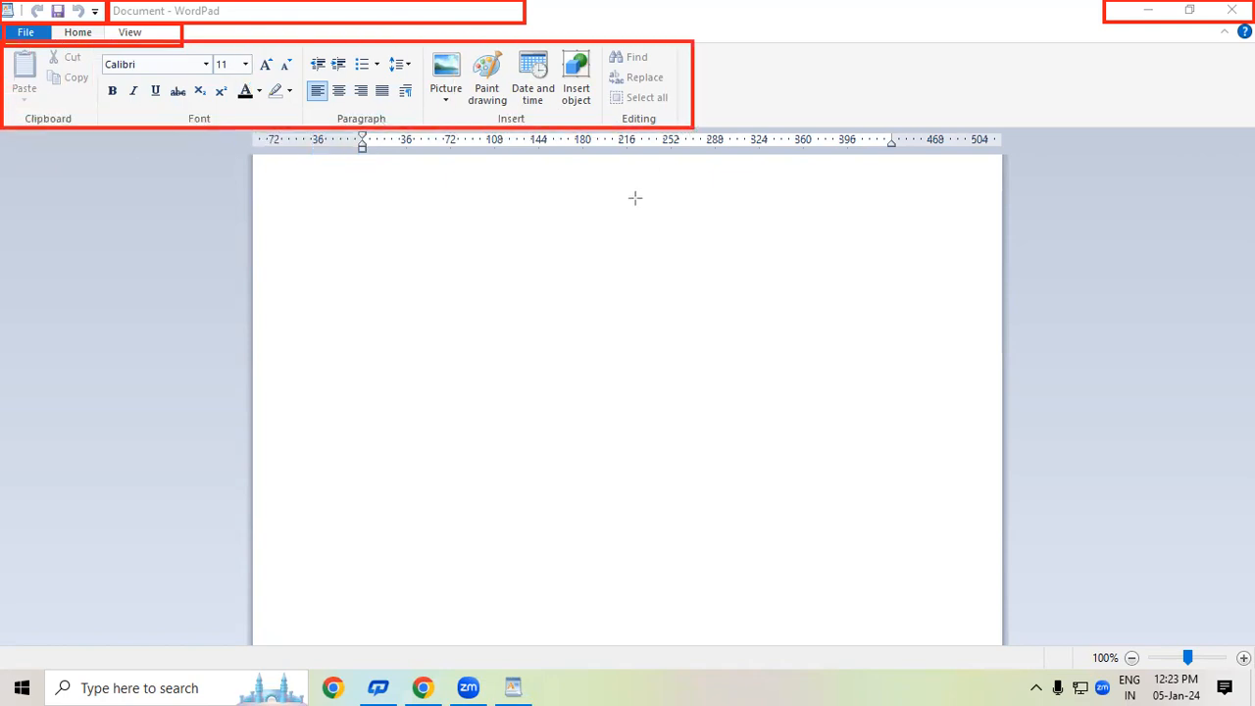
drag(9, 104, 108, 137)
drag(169, 108, 244, 136)
drag(328, 105, 394, 136)
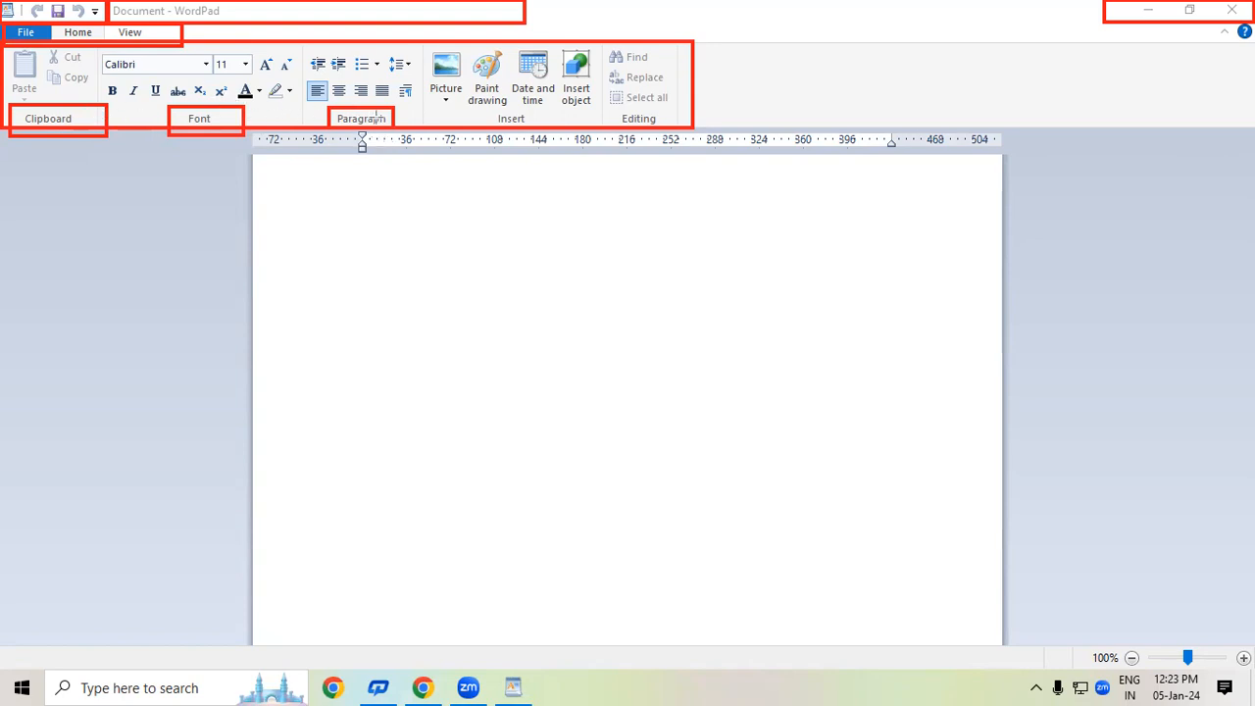
drag(479, 108, 537, 126)
drag(614, 107, 640, 125)
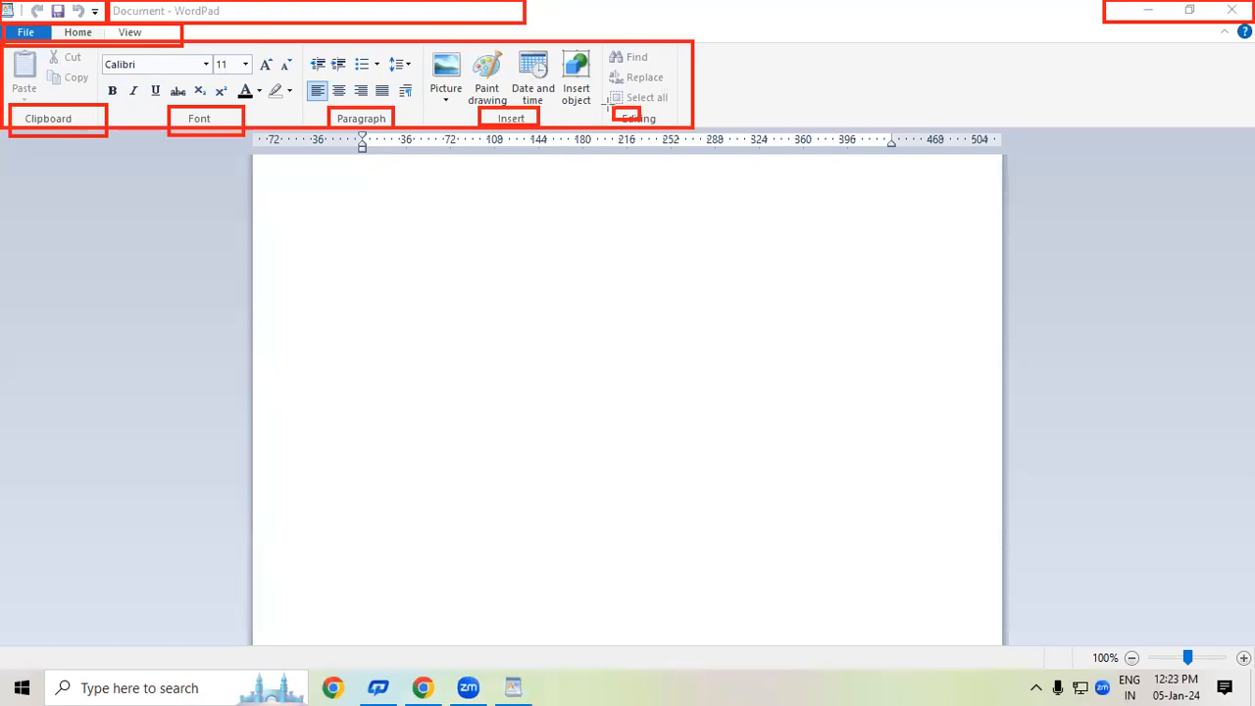
drag(603, 105, 689, 127)
key(e)
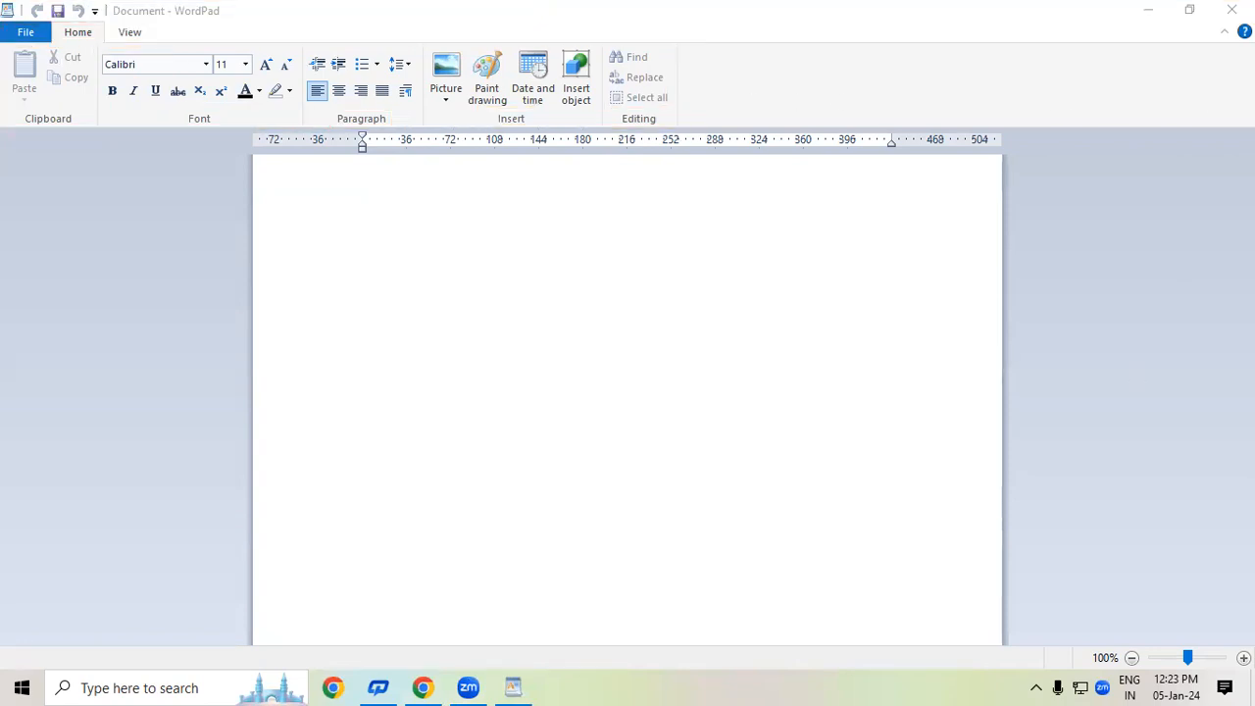
mouse_move(1, 1)
mouse_down()
mouse_move(20, 18)
mouse_move(102, 24)
mouse_up()
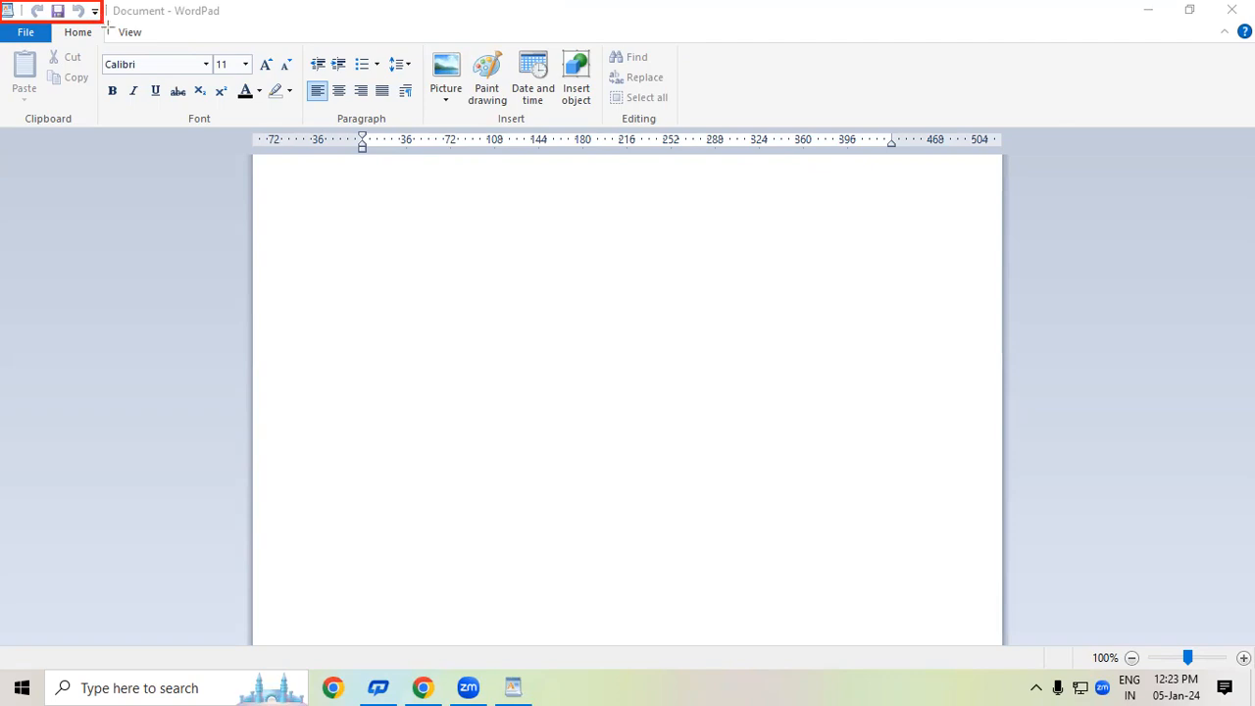
Outline WordPad's Quick Access Toolbar and the document title with red annotation rectangles
drag(6, 9, 101, 20)
drag(102, 2, 283, 22)
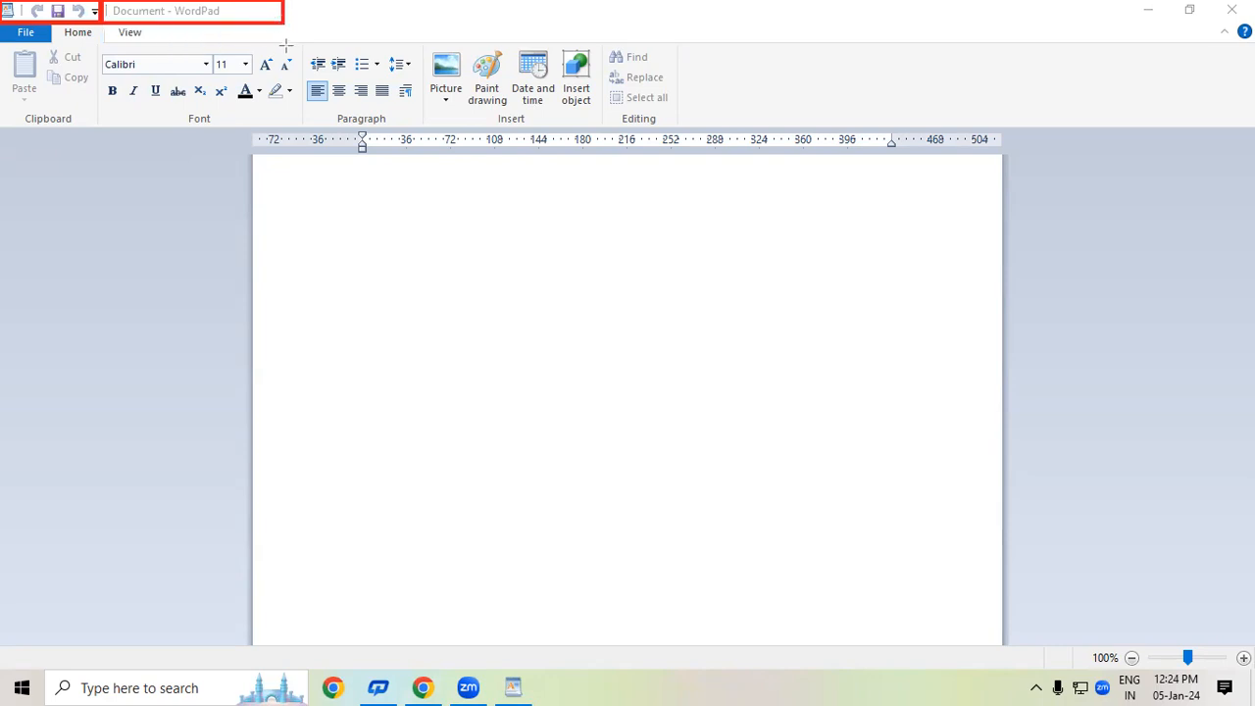
Open Notepad through the Run dialog to point out its title for comparison, and close it again
key(super+r)
key(Down)
key(Return)
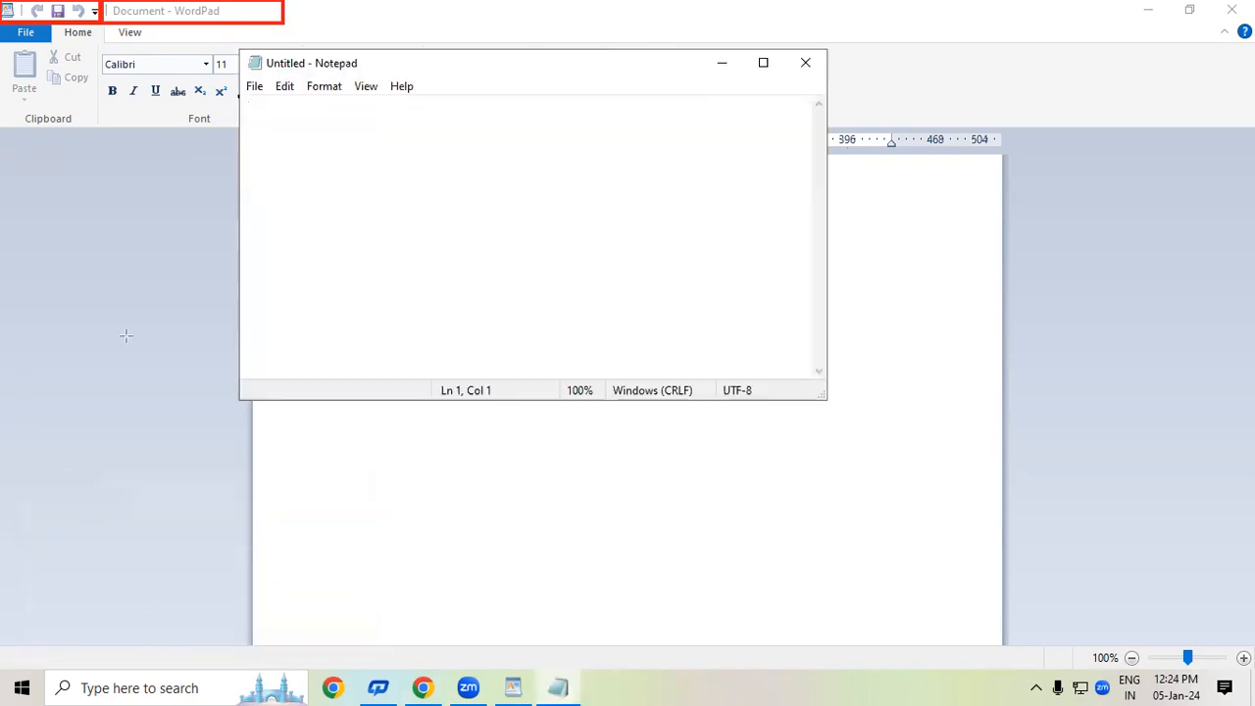
drag(259, 53, 385, 79)
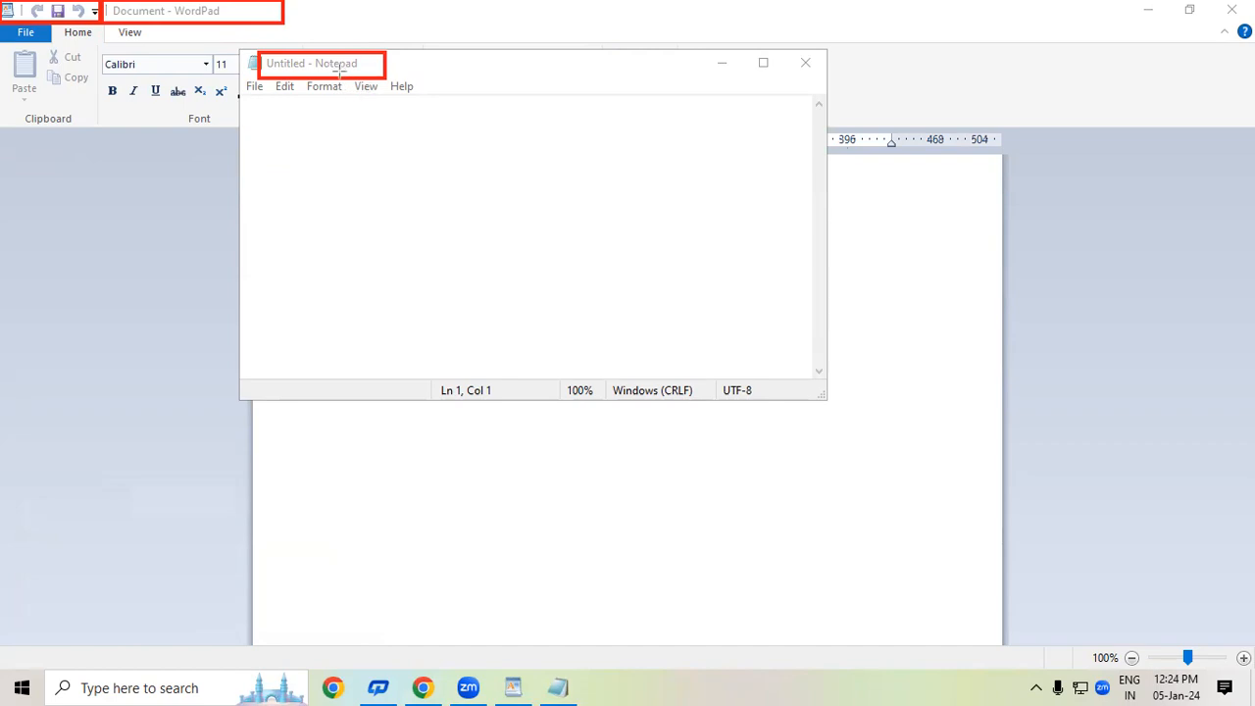
key(ctrl+z)
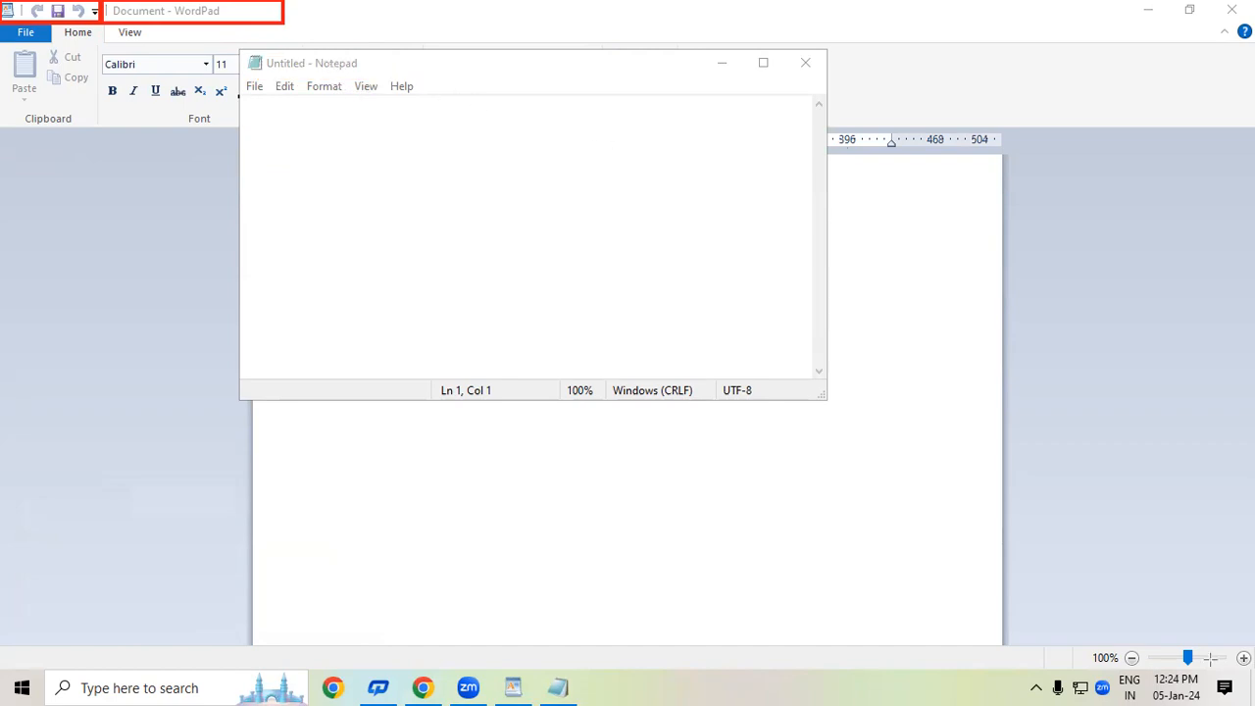
click(805, 64)
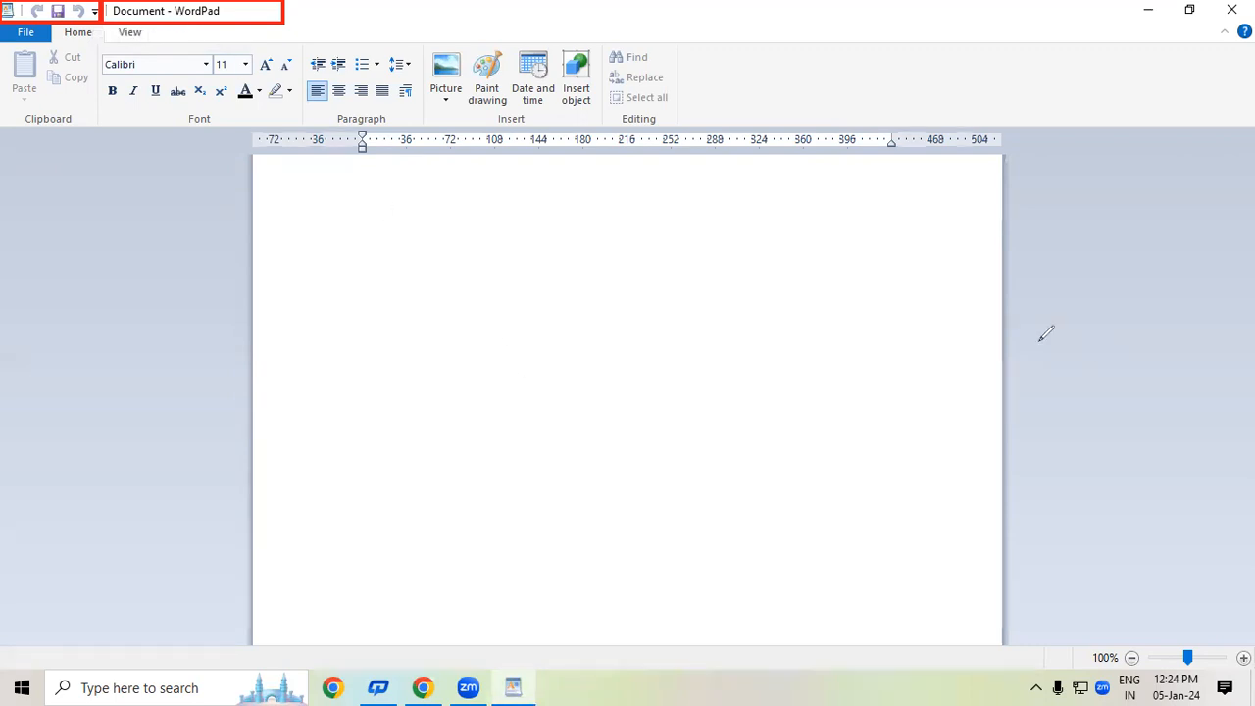
Outline WordPad's File, Home and View tabs, the ribbon groups and the ruler with red rectangles
click(1088, 336)
drag(2, 24, 183, 43)
mouse_move(3, 40)
mouse_down()
mouse_move(365, 122)
mouse_move(688, 126)
mouse_up()
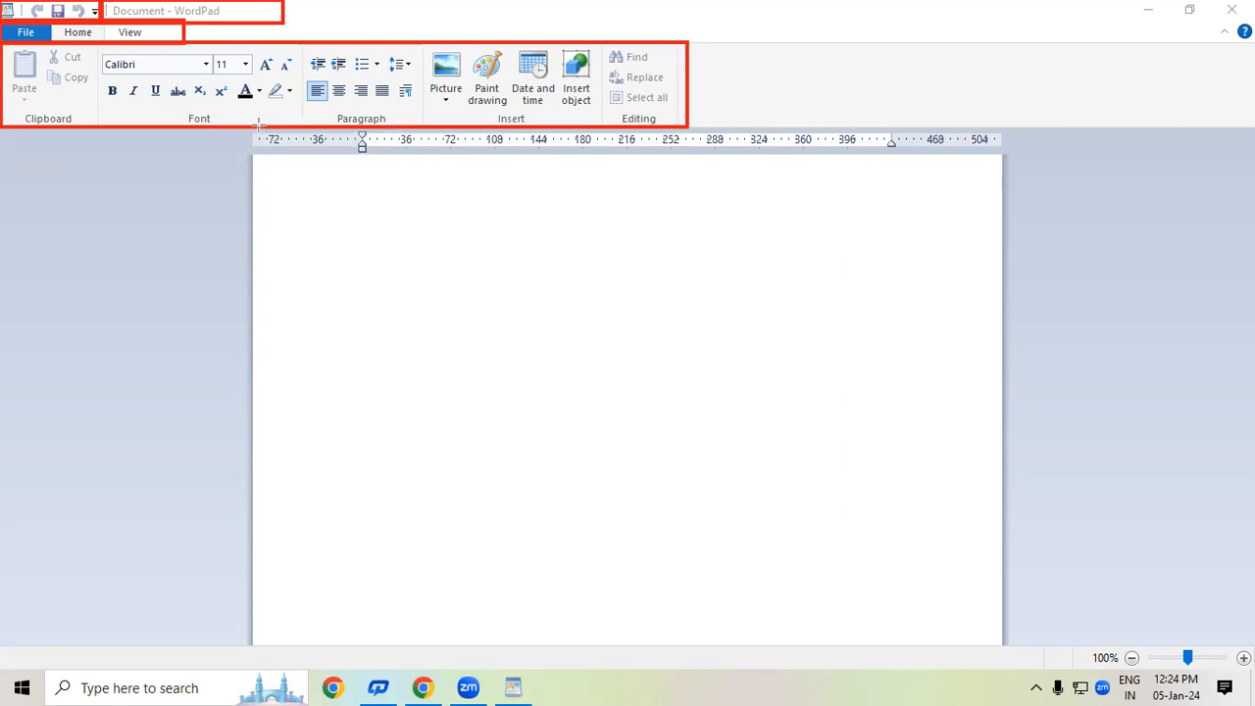
mouse_move(247, 126)
mouse_down()
mouse_move(277, 148)
mouse_move(330, 154)
mouse_move(1005, 153)
mouse_up()
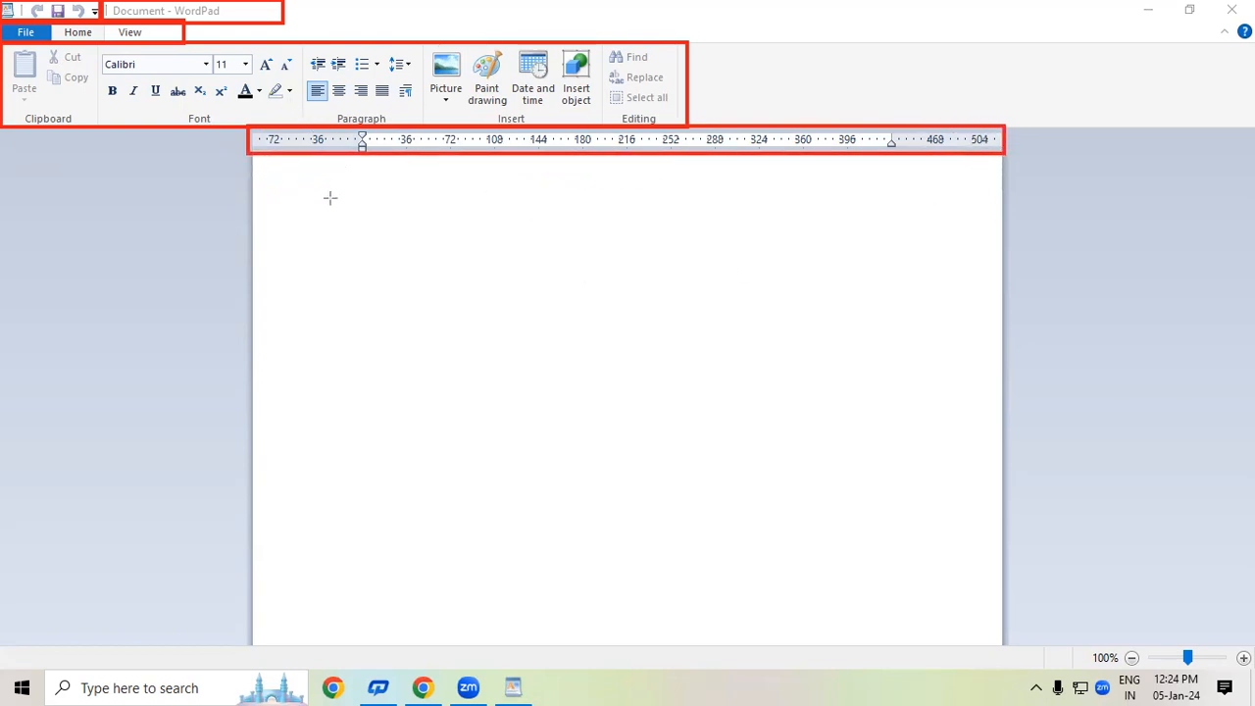
Outline the writing area between the margins, the whole page and the status bar in red, and clear all annotations
mouse_move(363, 166)
mouse_down()
mouse_move(378, 183)
mouse_move(686, 257)
mouse_move(886, 292)
mouse_up()
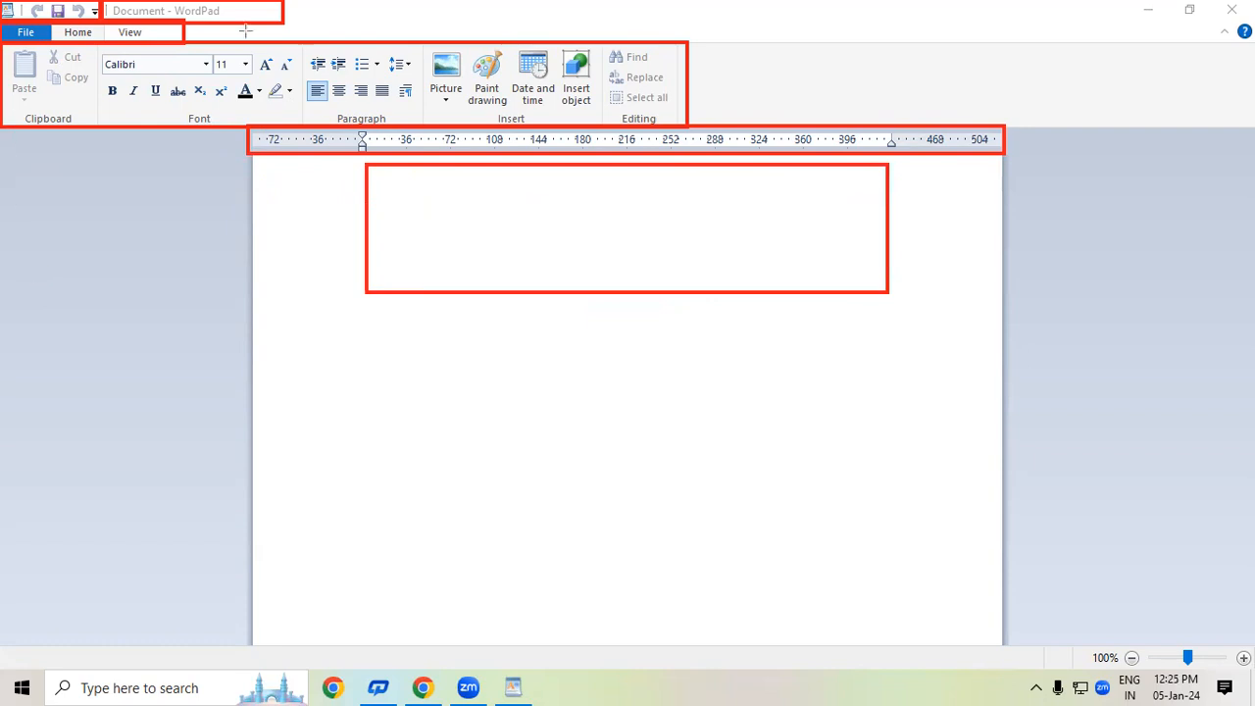
drag(369, 131, 889, 143)
mouse_move(252, 157)
mouse_down()
mouse_move(509, 330)
mouse_move(851, 442)
mouse_move(937, 503)
mouse_move(1003, 608)
mouse_up()
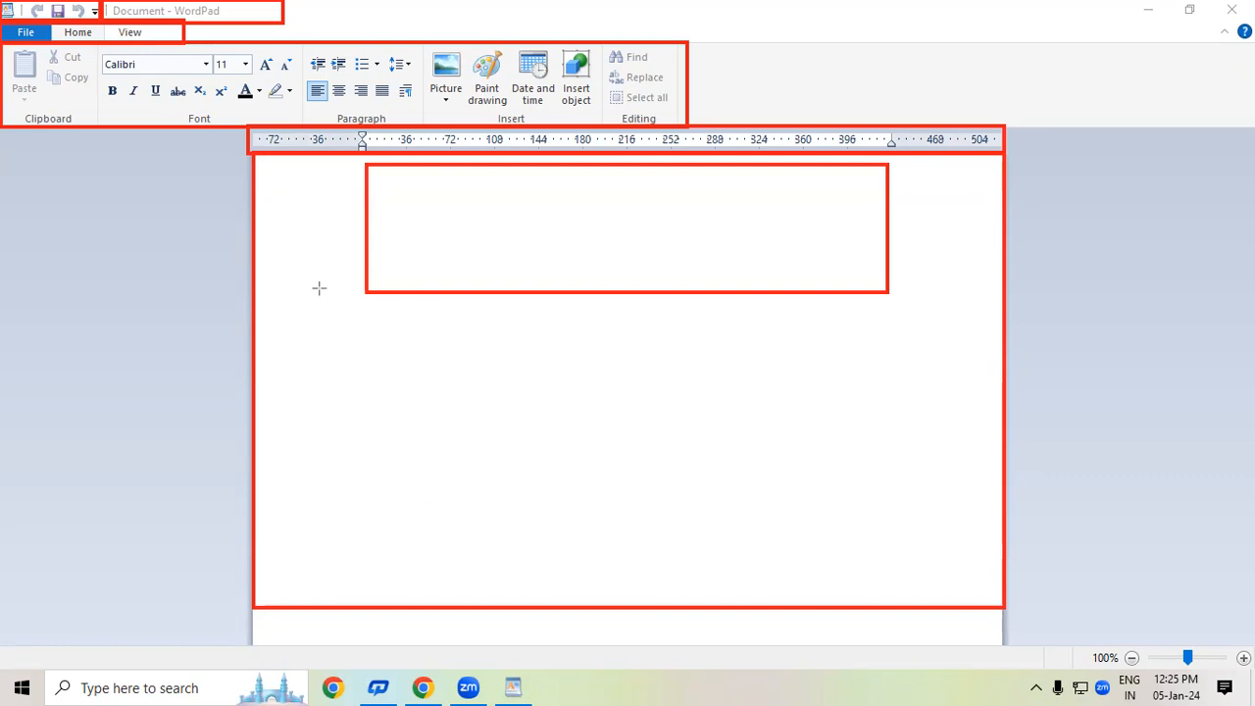
drag(249, 151, 1003, 642)
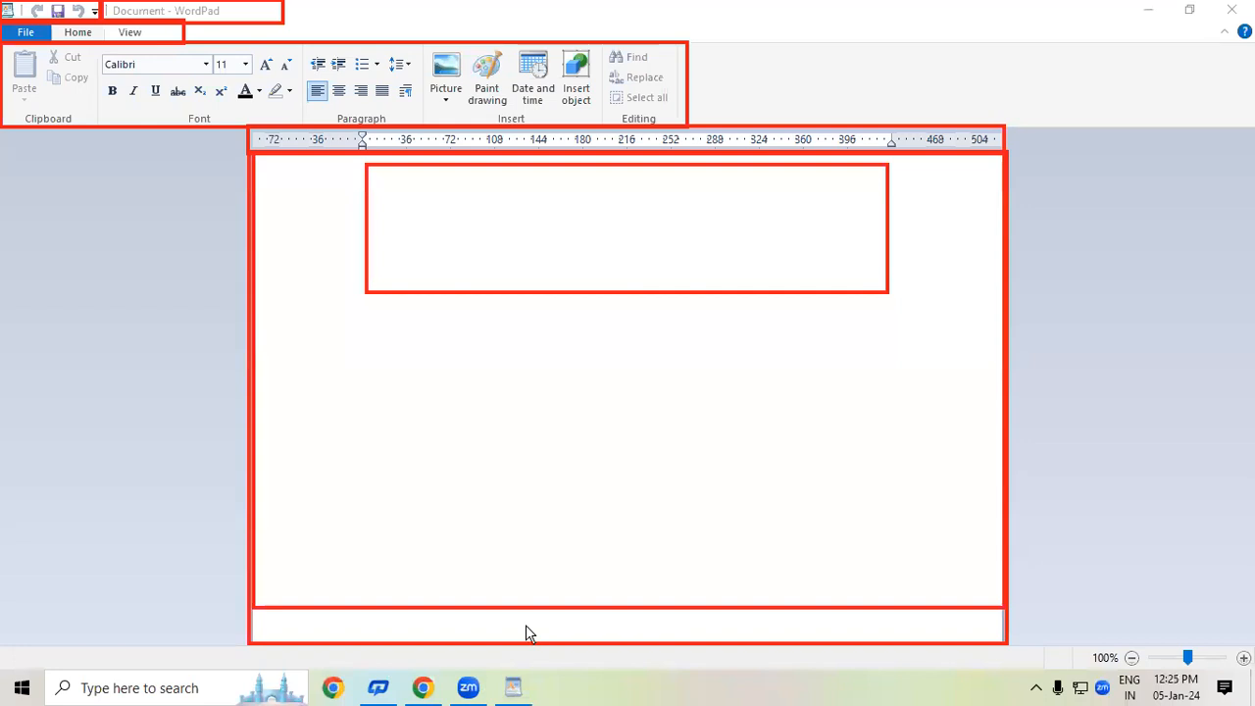
drag(3, 642, 1251, 669)
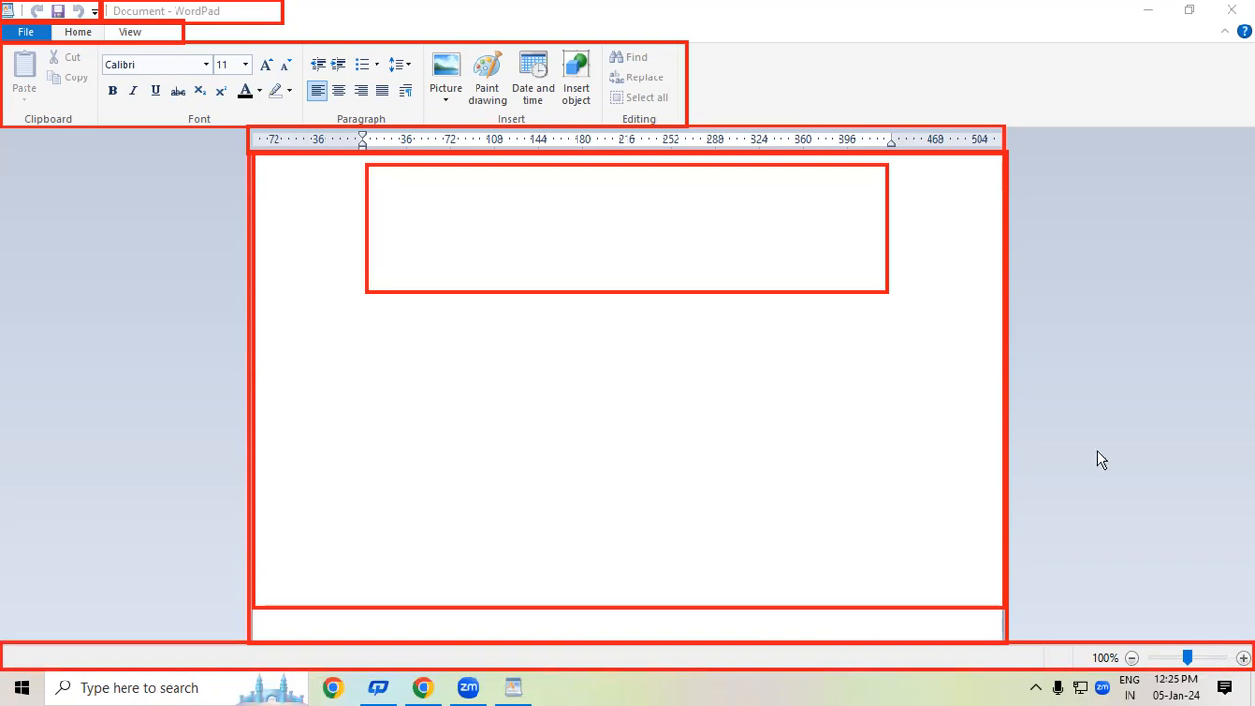
key(Escape)
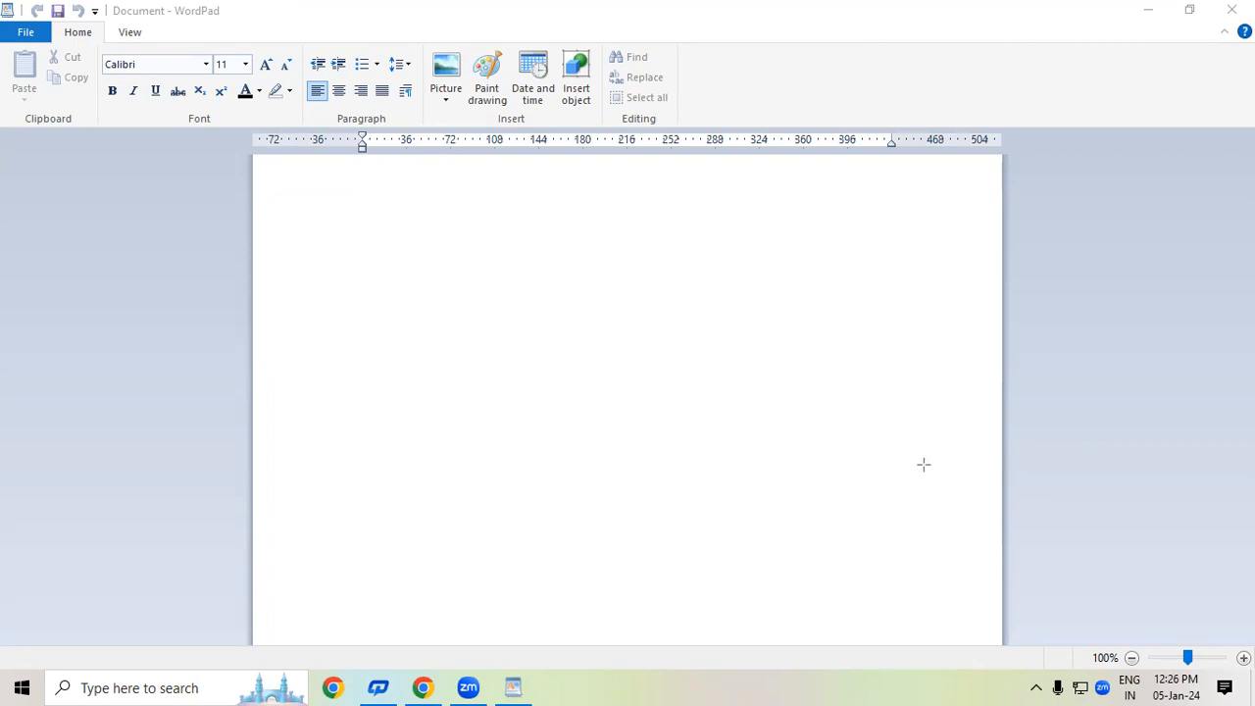
Outline each part of the WordPad window again, from Quick Access Toolbar and title to page and status bar, and clear the marks
drag(8, 9, 293, 22)
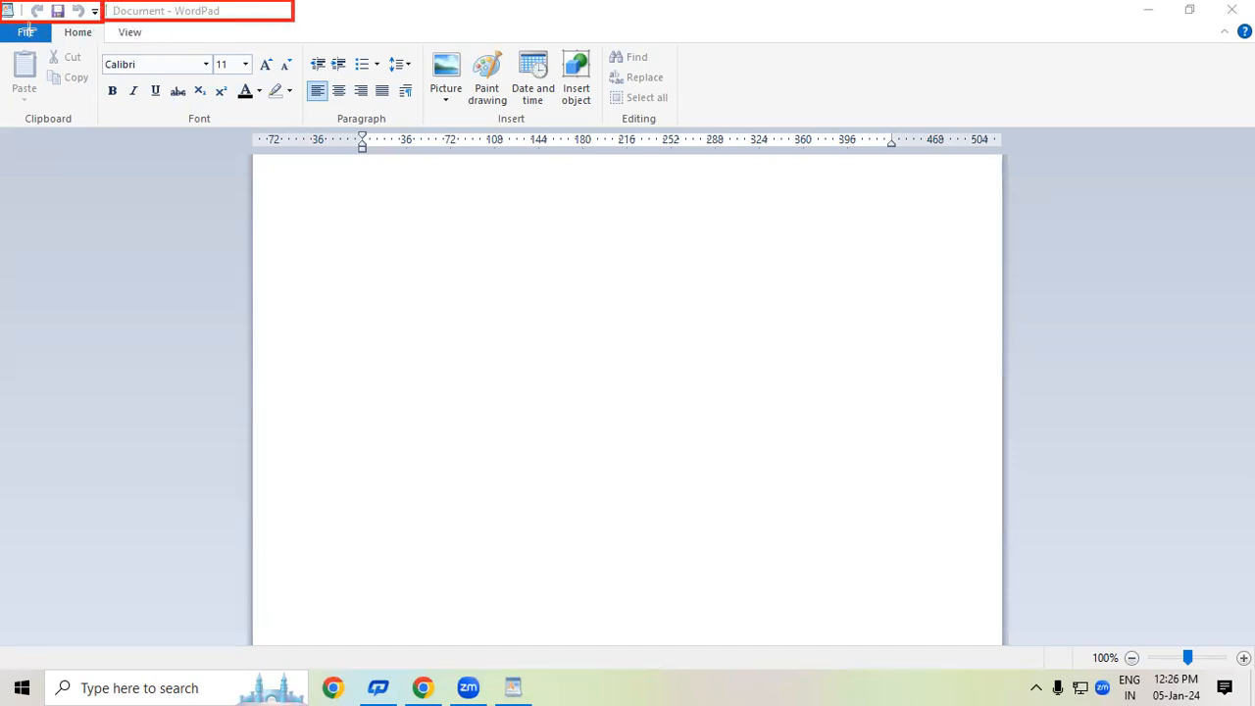
mouse_move(3, 26)
mouse_down()
mouse_move(108, 59)
mouse_move(129, 39)
mouse_up()
mouse_move(3, 43)
mouse_down()
mouse_move(40, 90)
mouse_move(397, 119)
mouse_move(924, 119)
mouse_up()
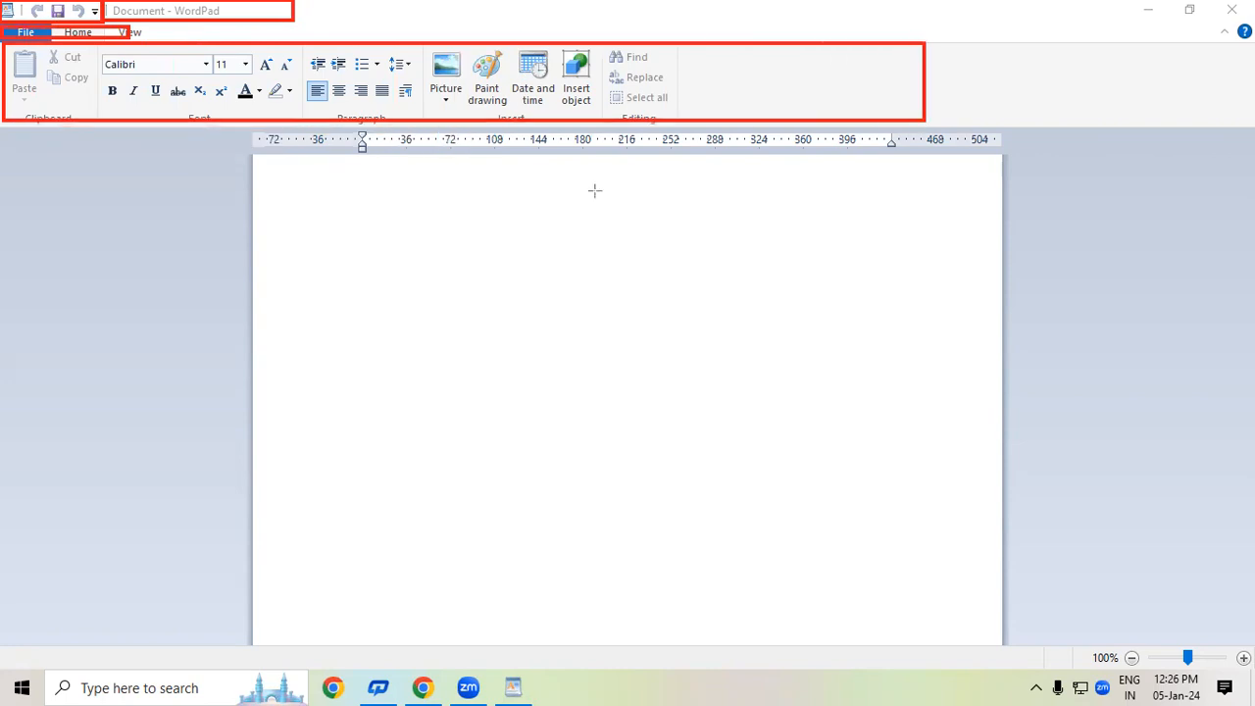
mouse_move(248, 124)
mouse_down()
mouse_move(364, 144)
mouse_move(1000, 147)
mouse_up()
mouse_move(248, 155)
mouse_down()
mouse_move(879, 581)
mouse_move(1002, 637)
mouse_up()
mouse_move(1, 640)
mouse_down()
mouse_move(410, 692)
mouse_move(1252, 669)
mouse_up()
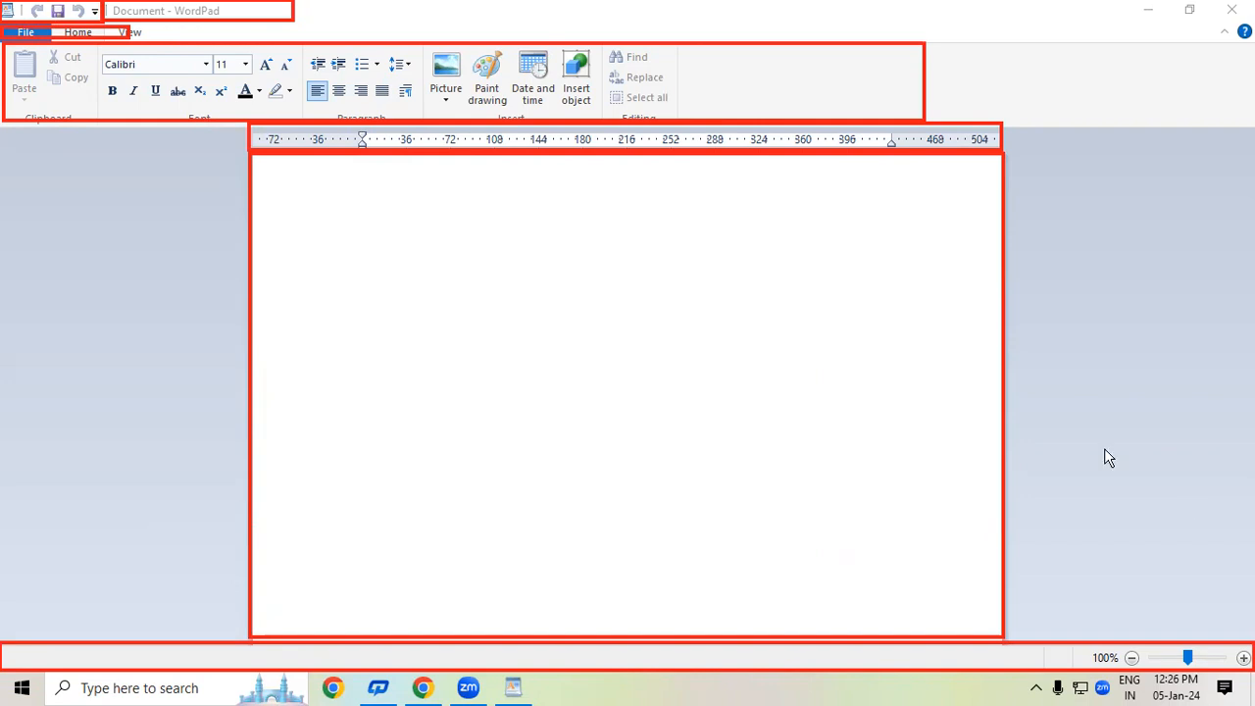
key(Escape)
Enter "fjnbhfgxnxhm" in the document and start a new WordPad document without saving the changes
click(27, 33)
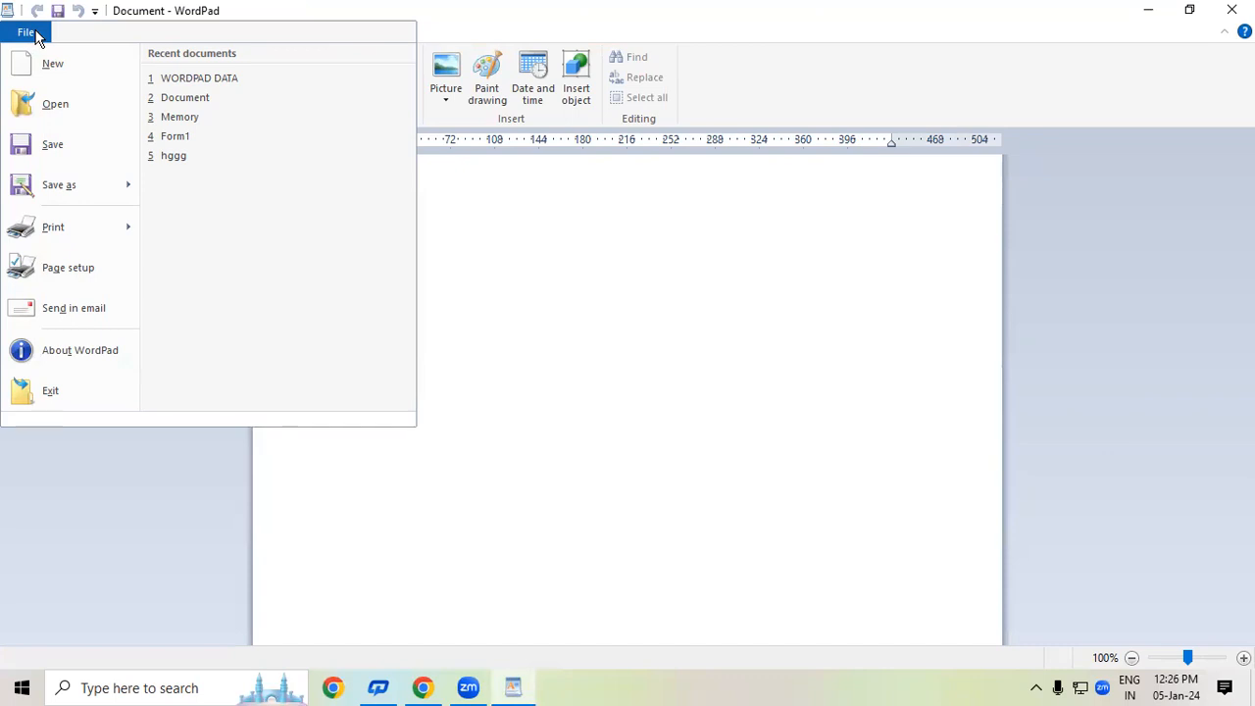
click(35, 36)
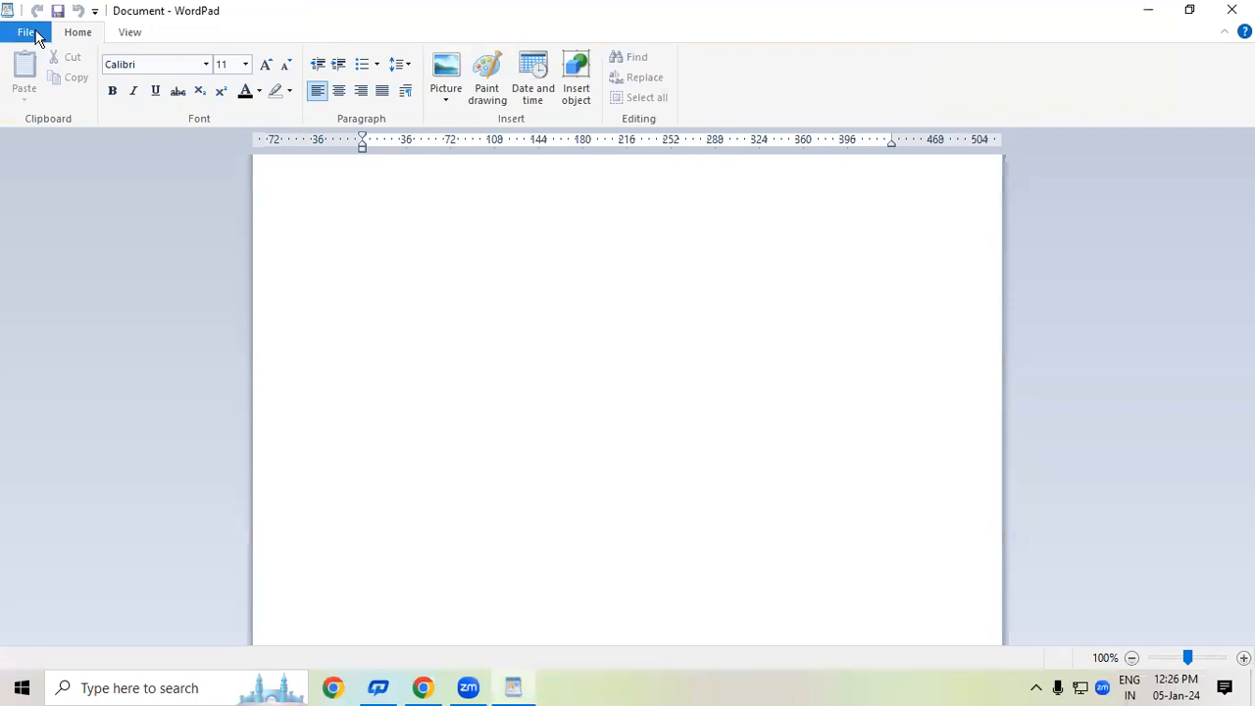
text(fjnbhfgxnxhm)
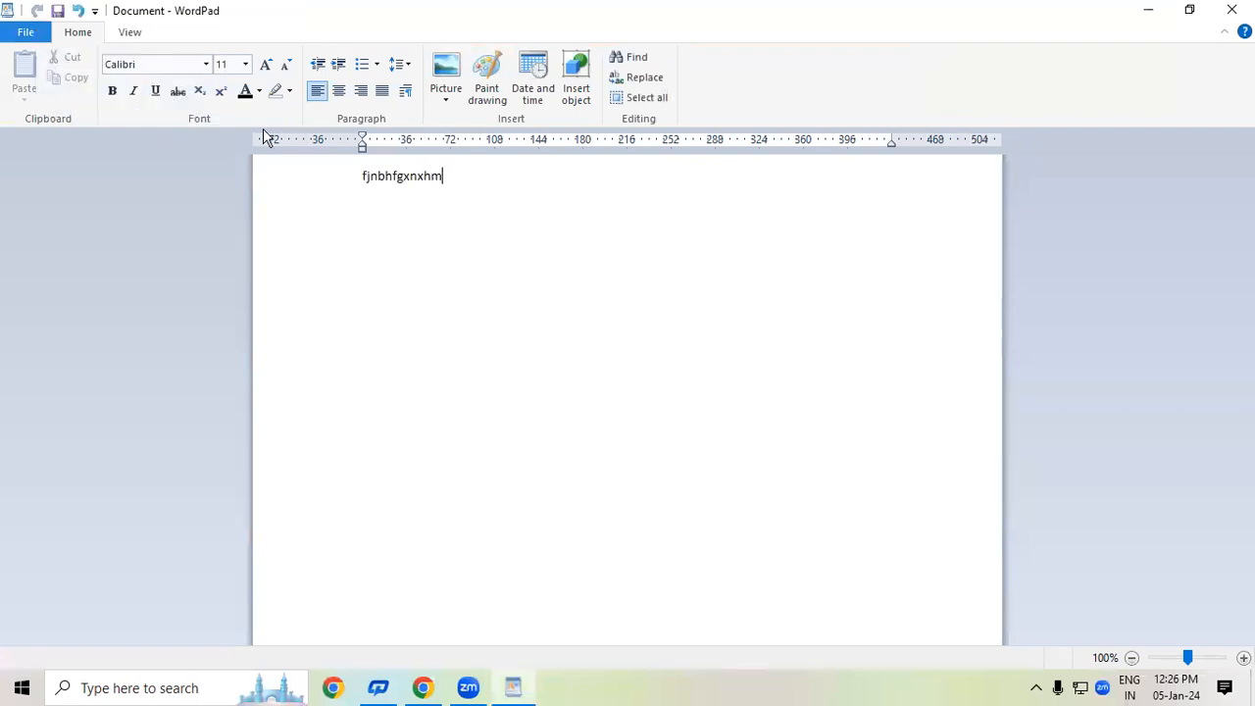
click(24, 35)
click(45, 64)
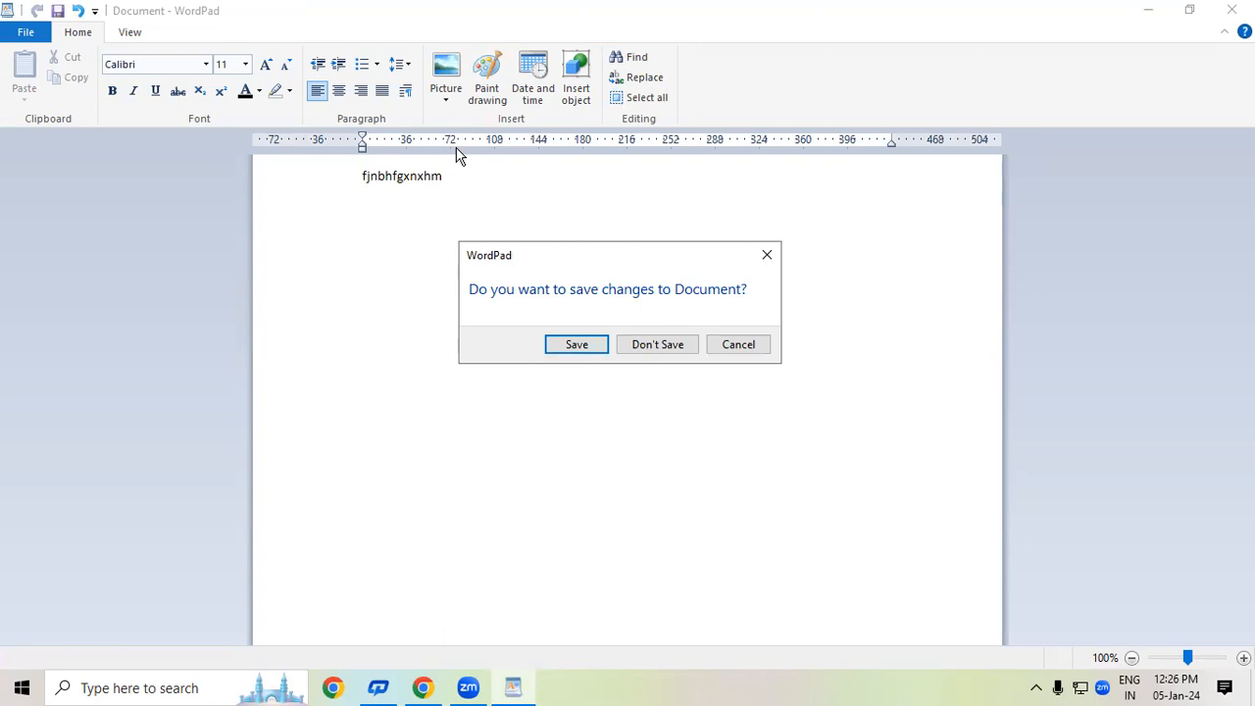
click(671, 346)
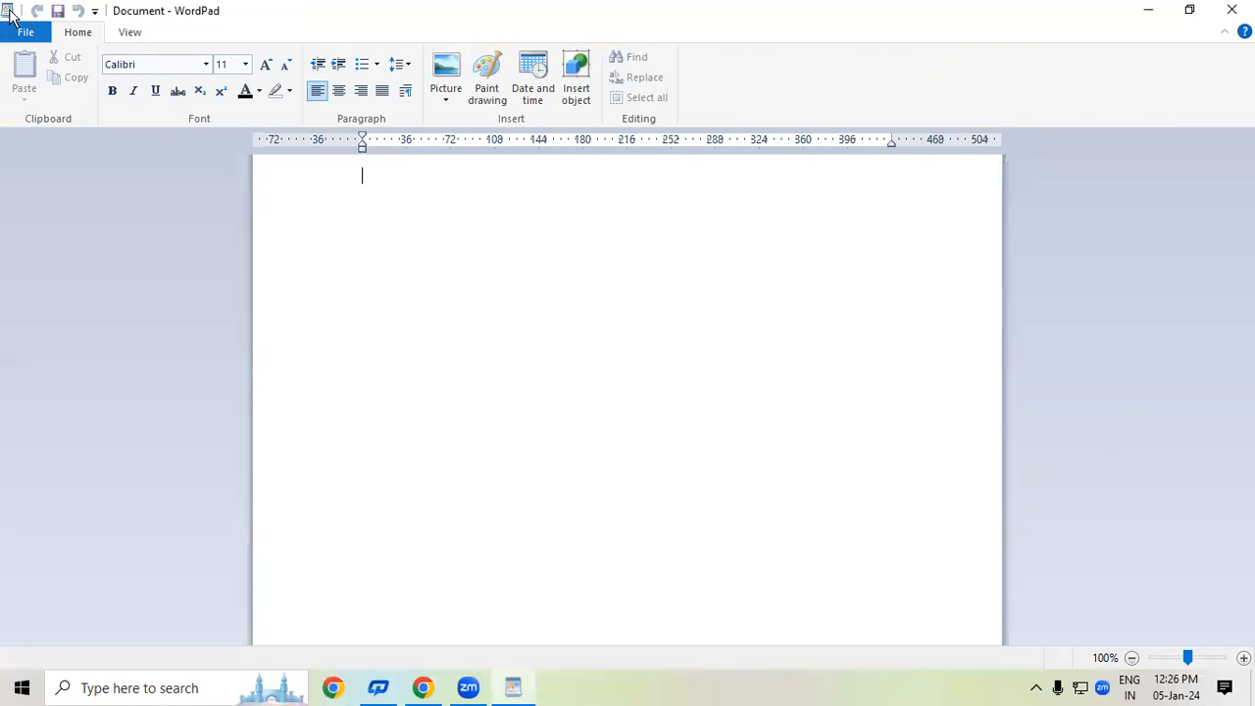
click(28, 35)
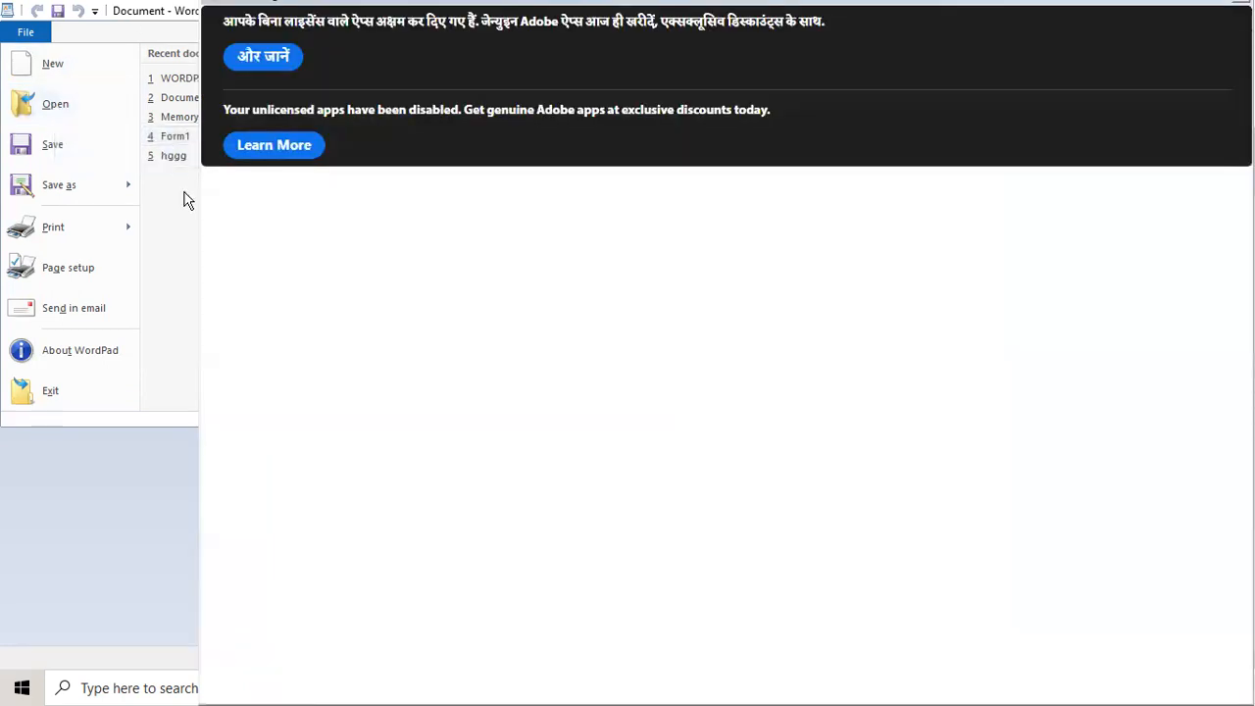
click(218, 162)
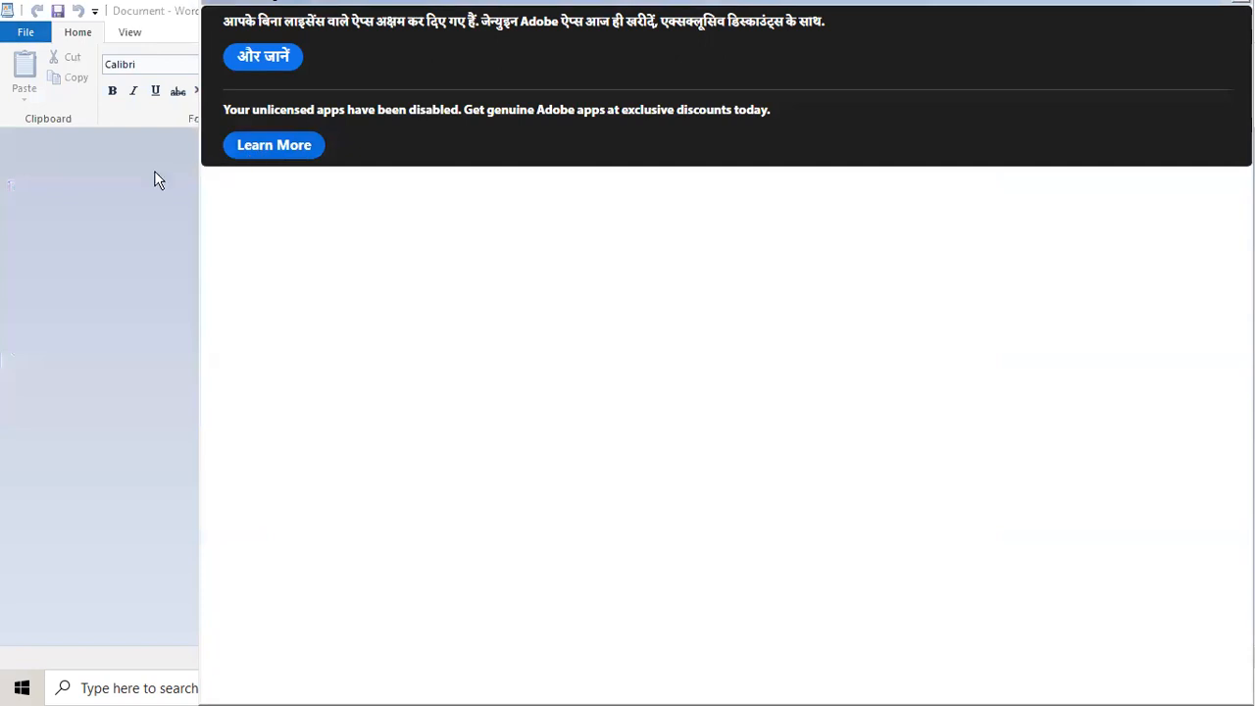
click(506, 690)
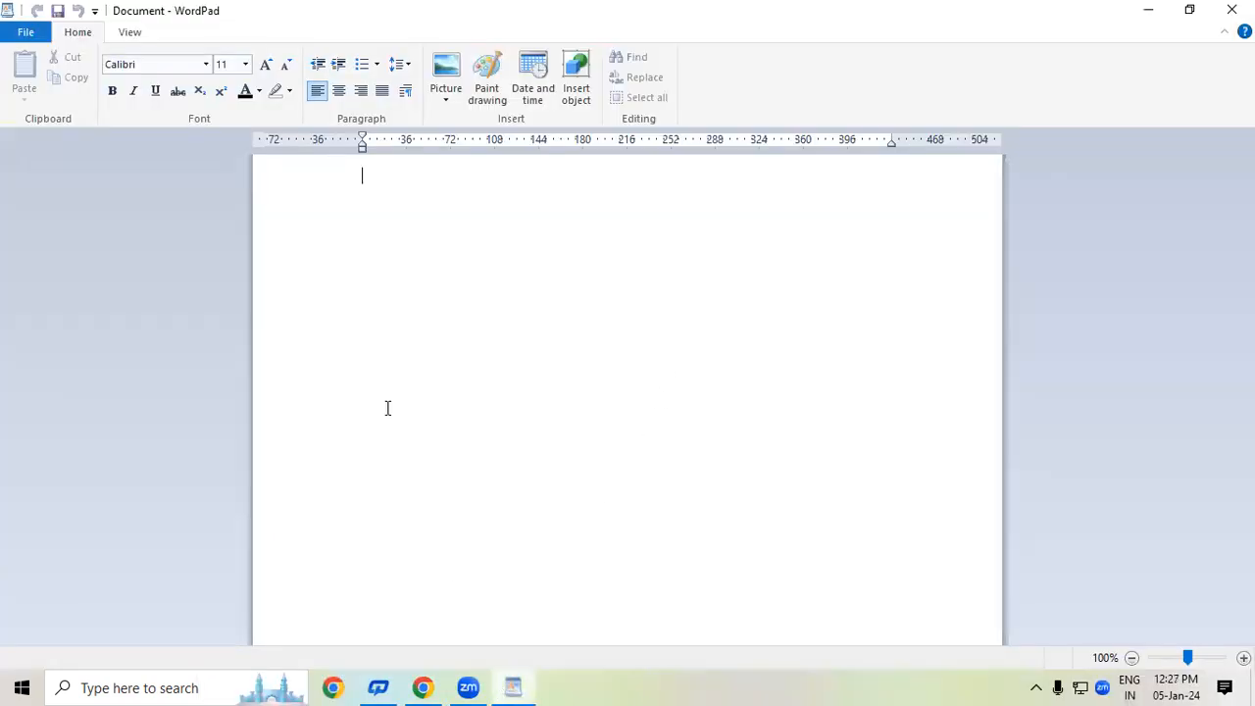
Open the existing file Sk from the Documents folder in WordPad
click(27, 35)
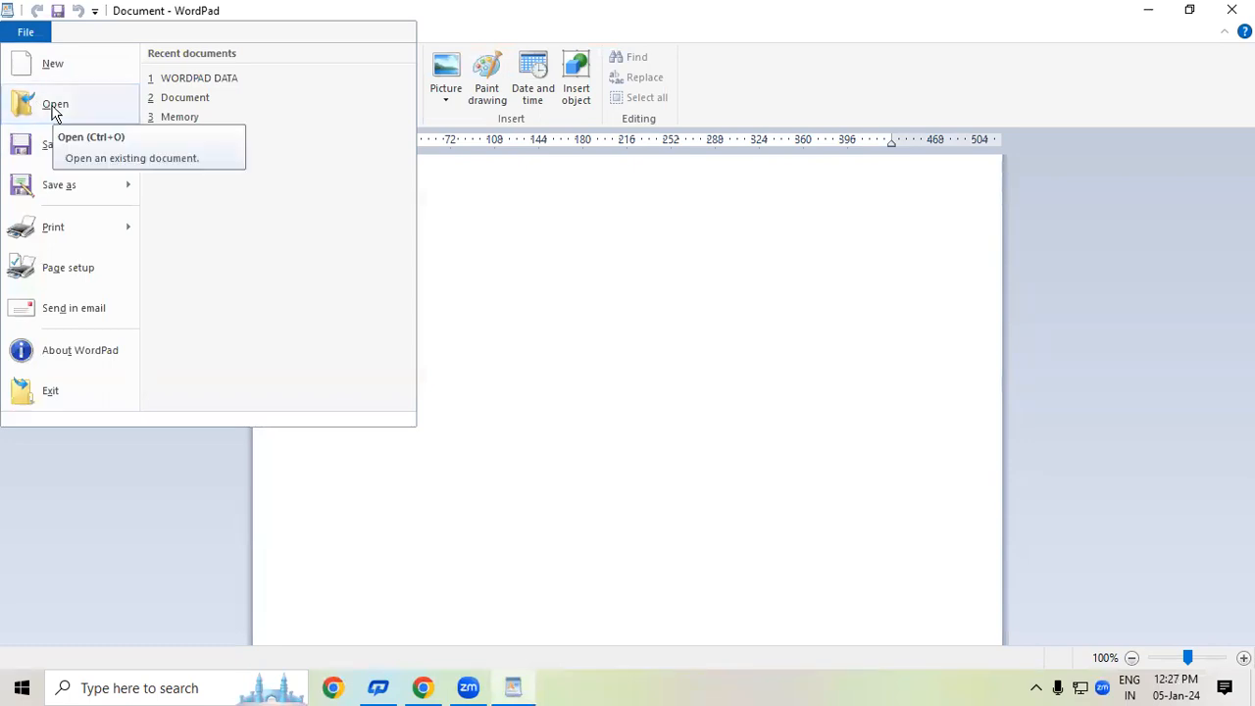
click(54, 108)
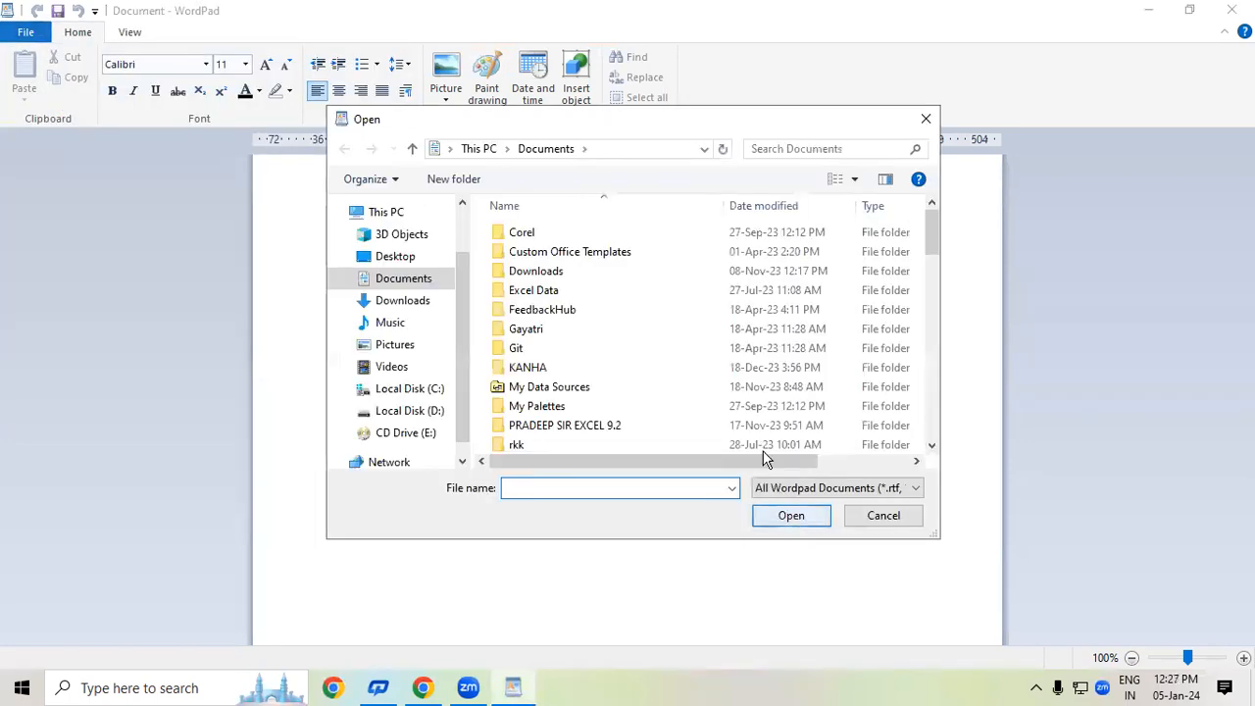
drag(938, 235, 925, 401)
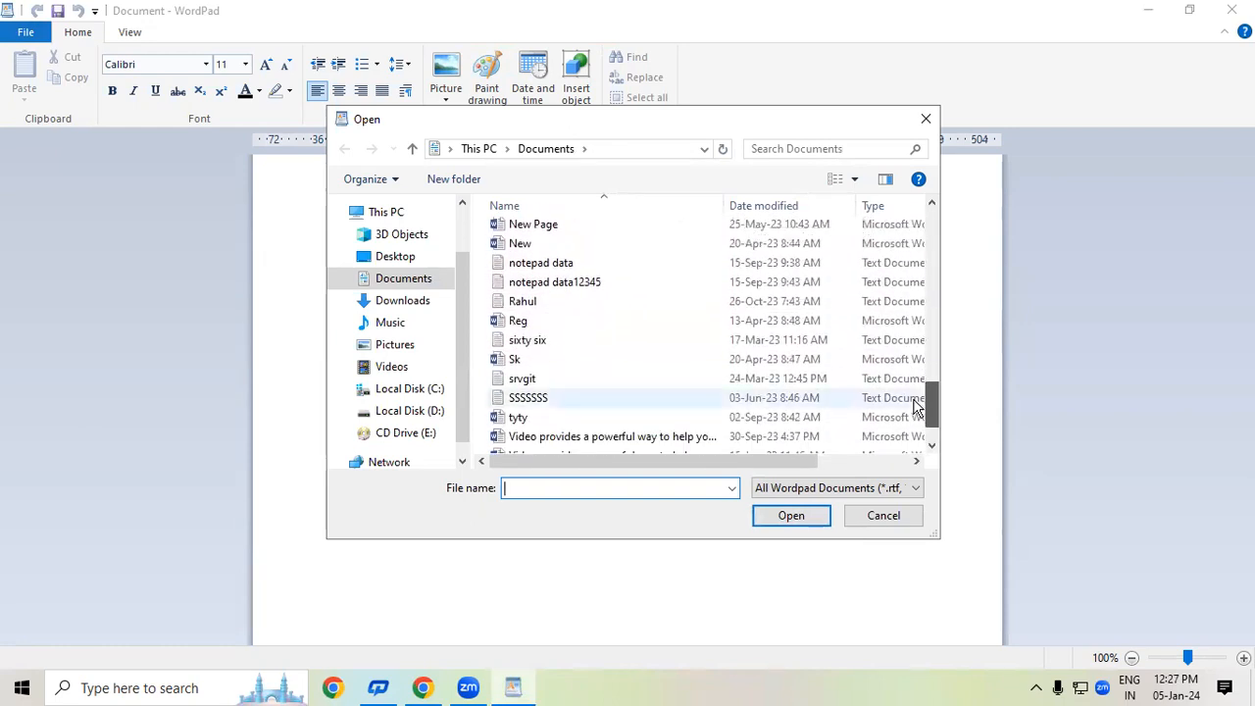
click(588, 359)
click(795, 515)
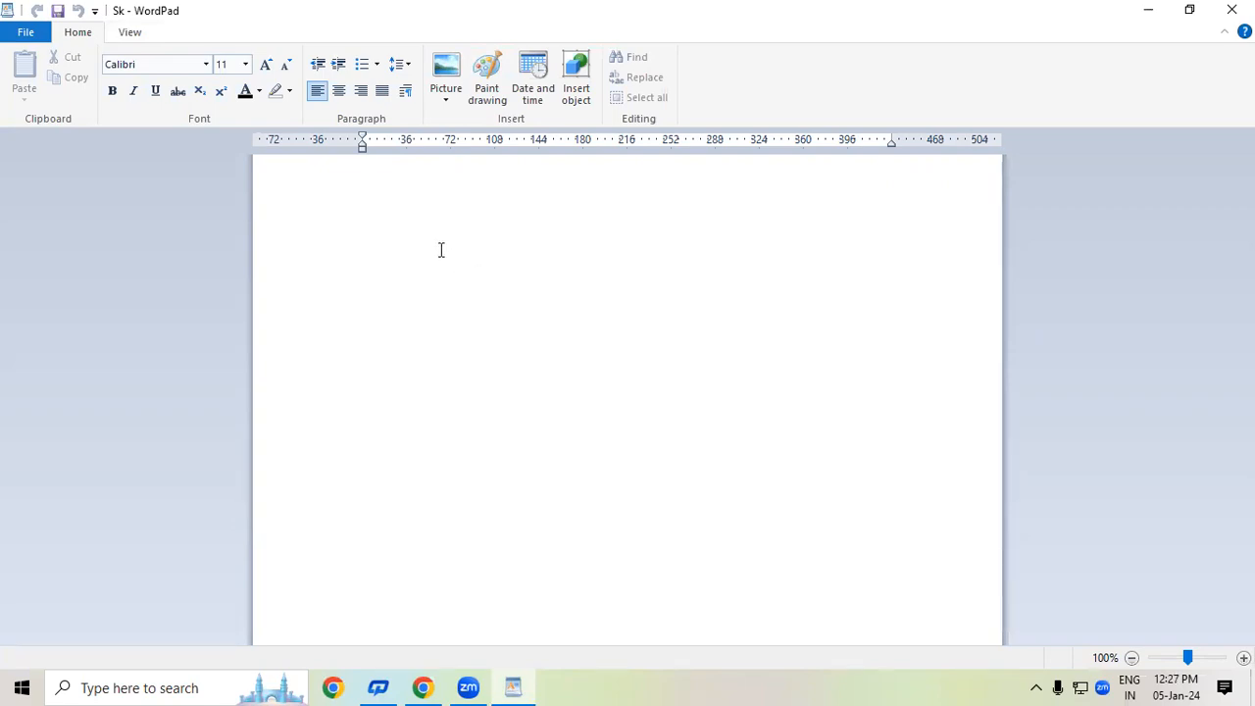
Close WordPad and the Adobe Genuine Software browser tab
click(1231, 9)
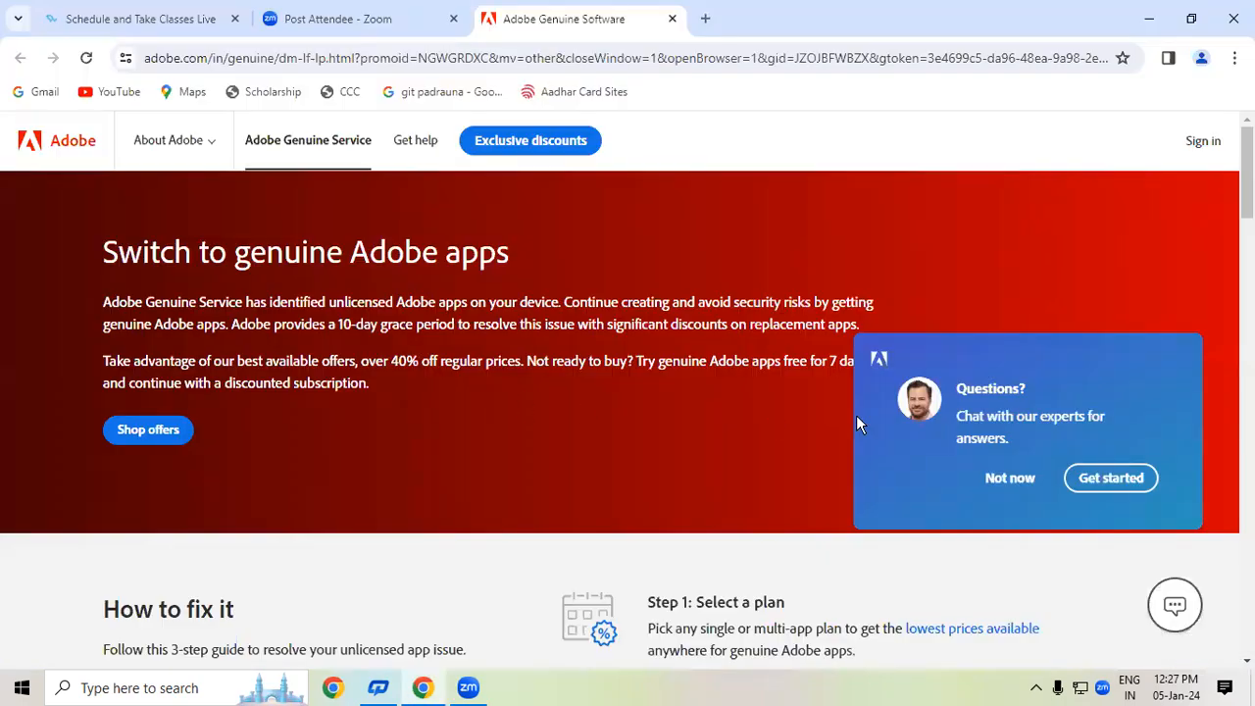
click(671, 19)
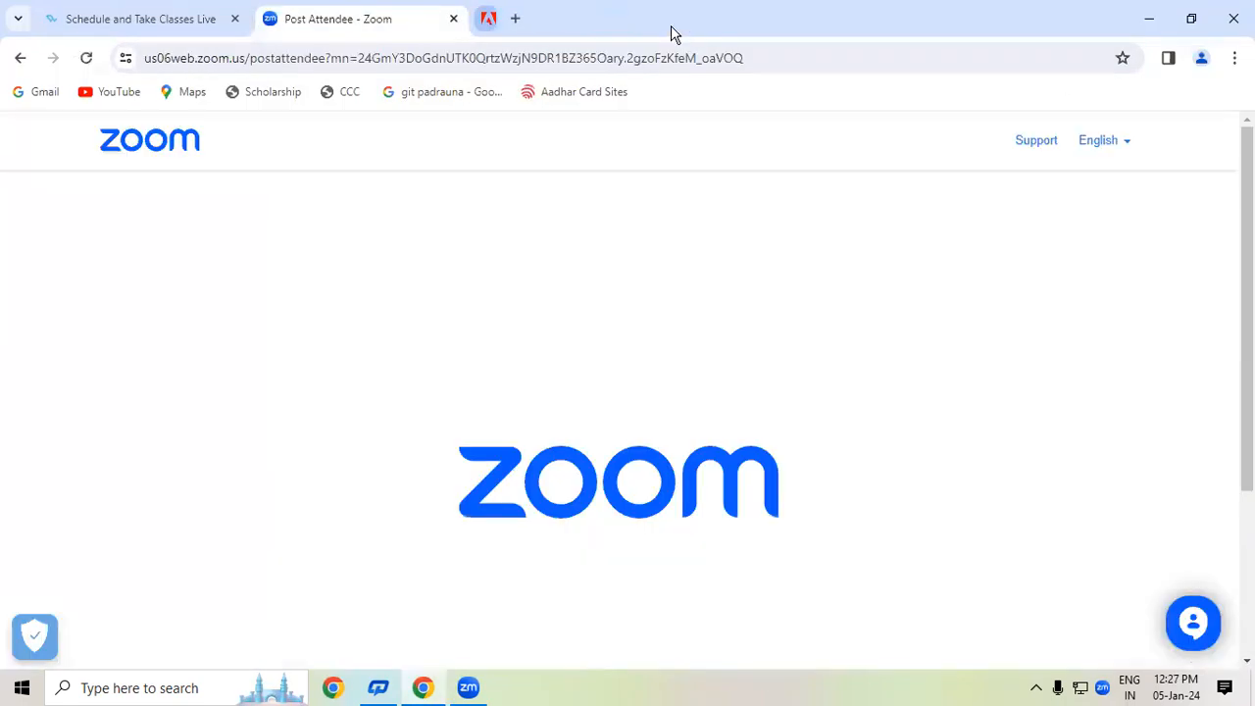
Launch Word by running "winword" from the Run dialog, and create a blank document
key(super+r)
text(wi)
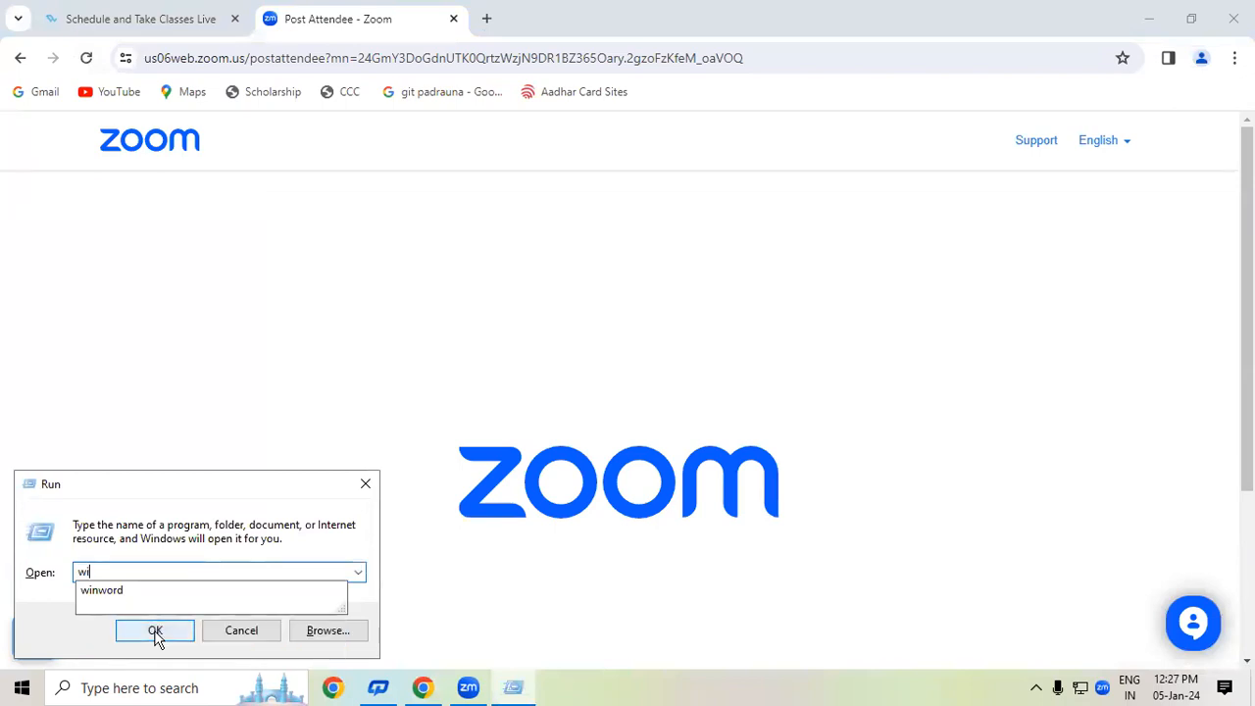
key(Down)
click(155, 631)
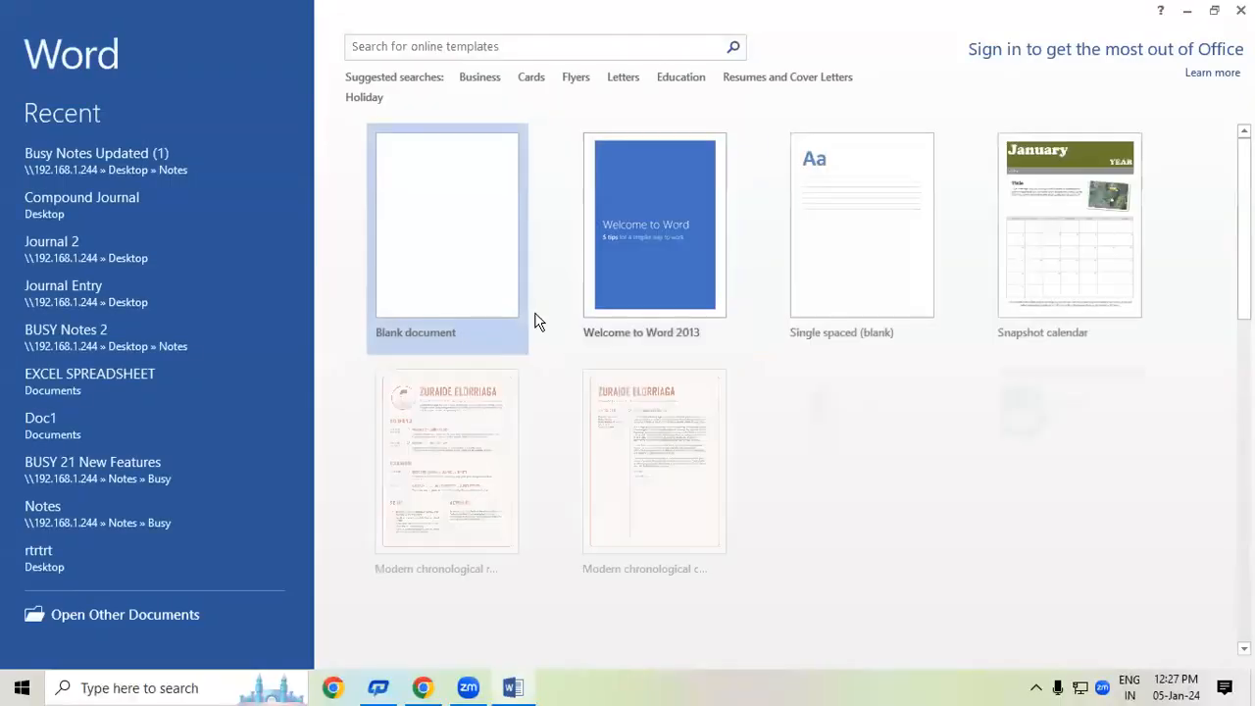
click(505, 296)
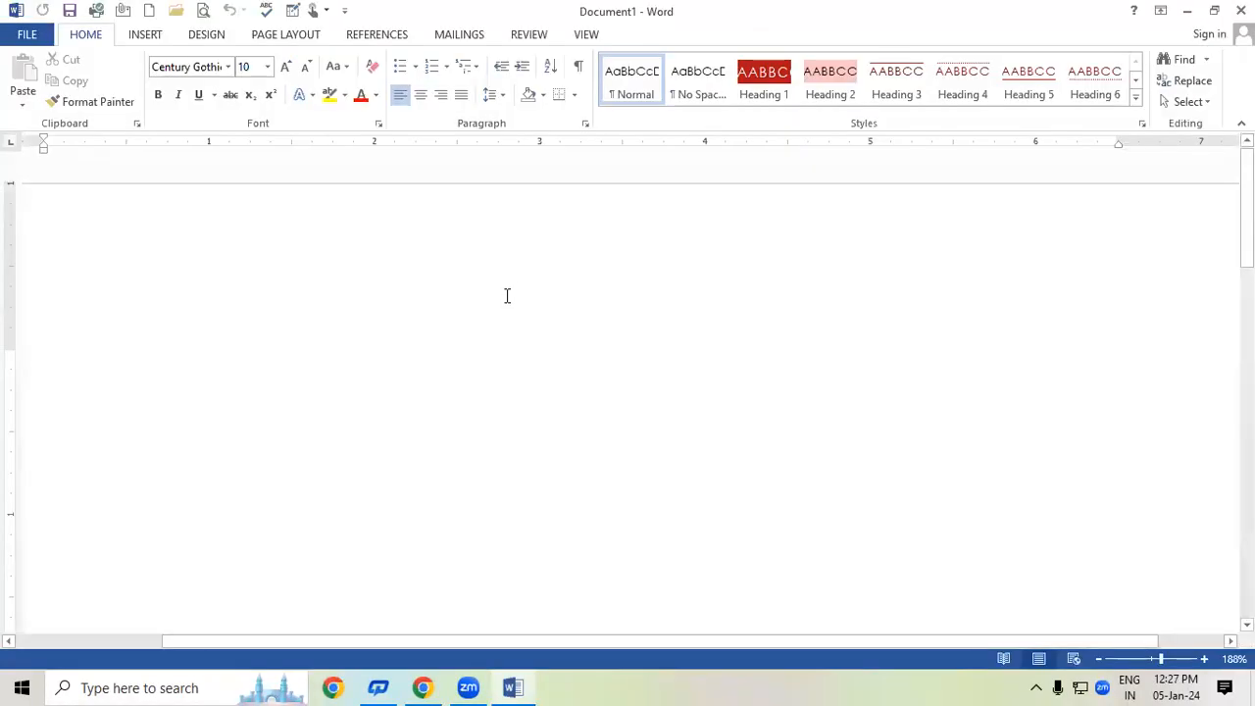
Generate sample paragraphs in the blank Word document with =rand()
text(=ra)
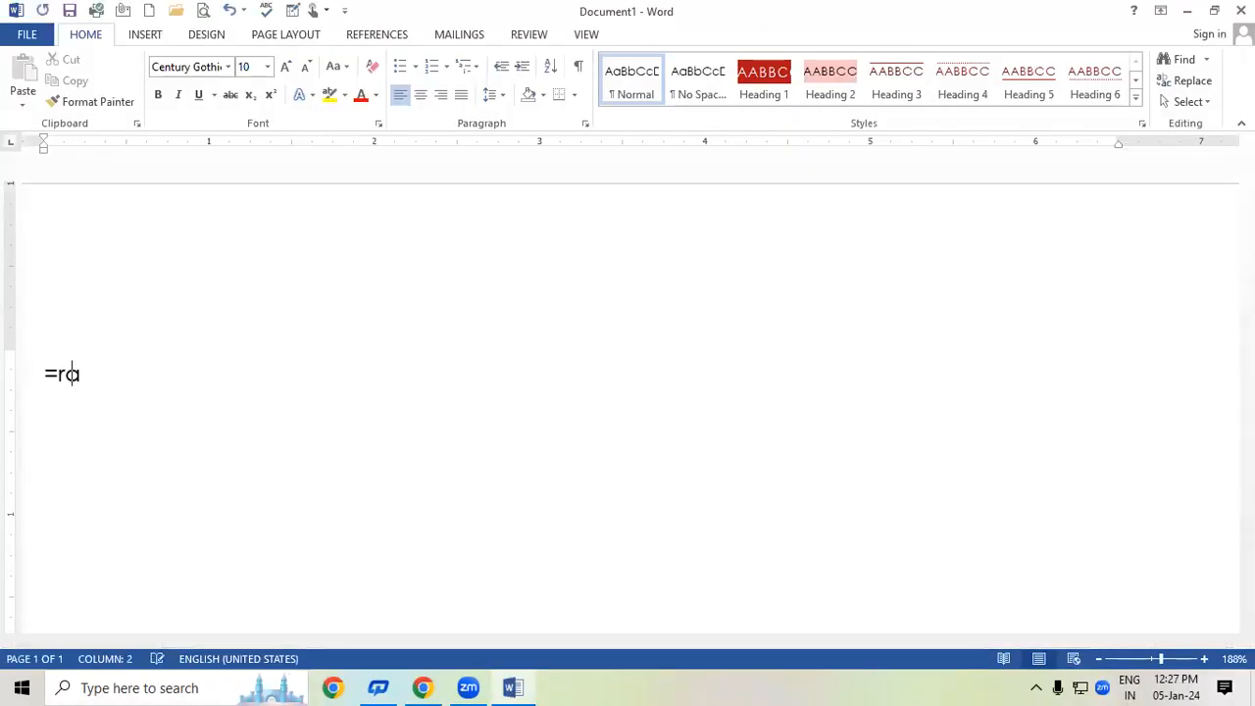
text(nd())
key(Return)
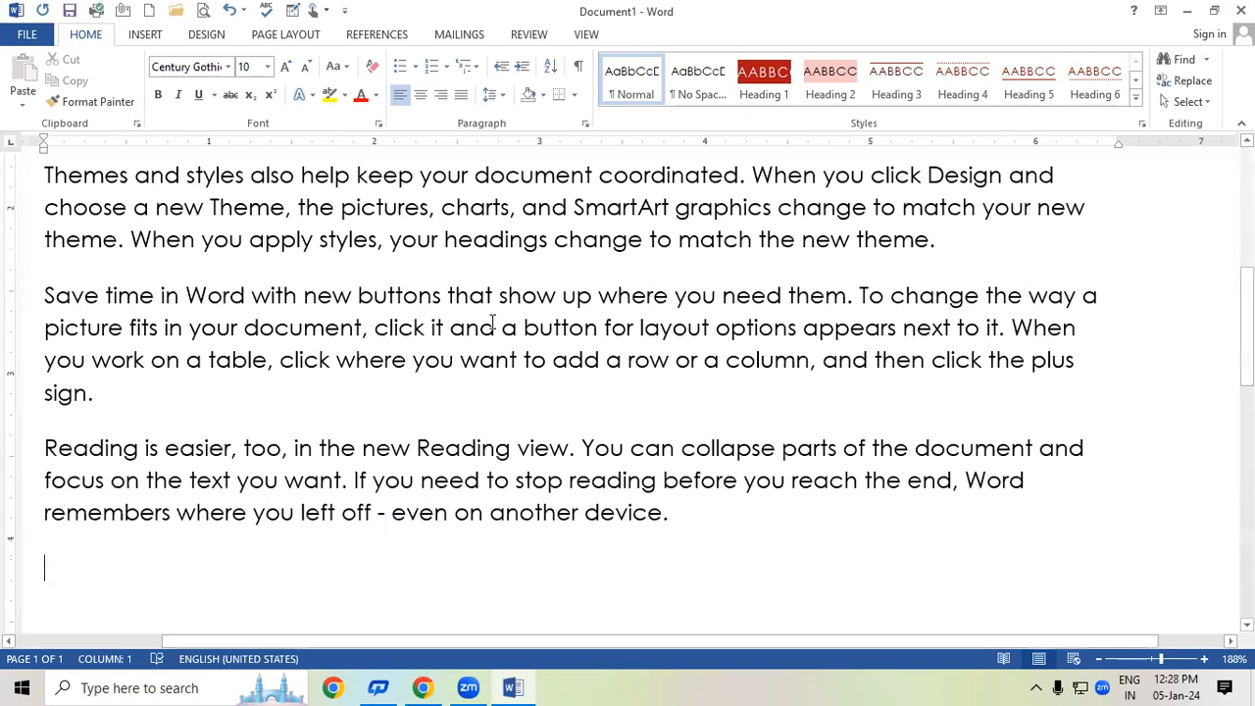
click(298, 381)
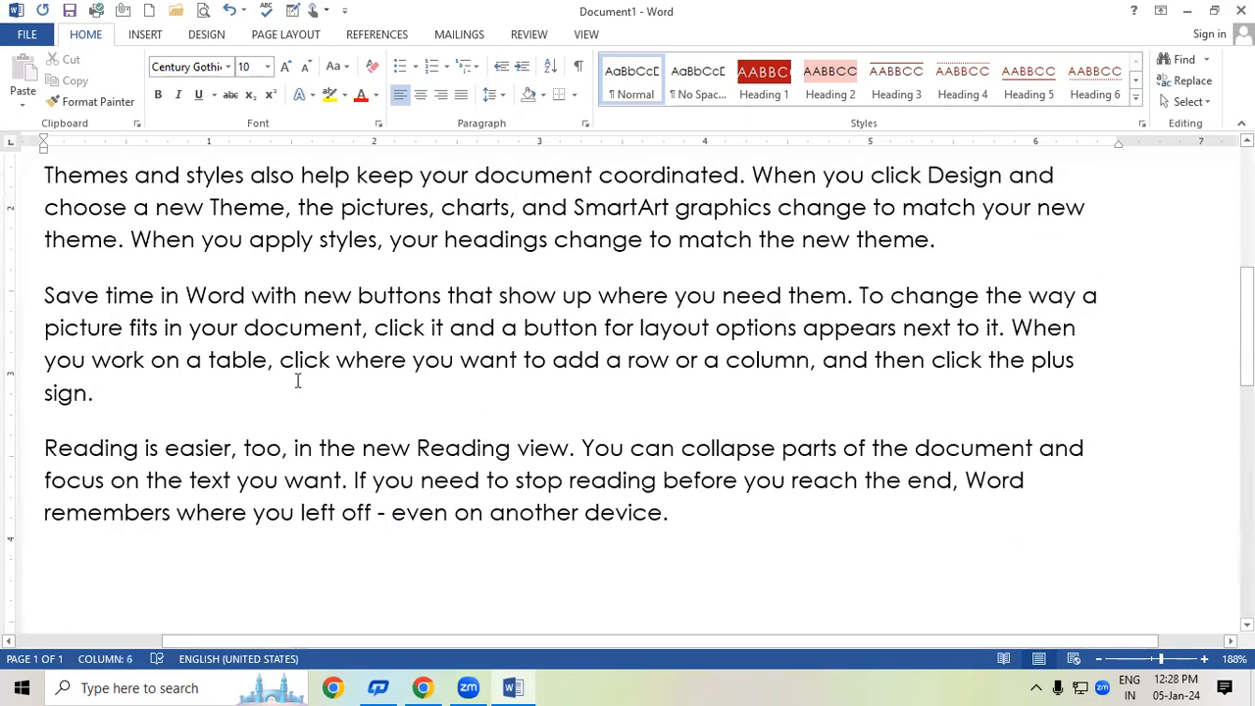
Copy all the sample text from the Word document and paste it into a new WordPad document
key(ctrl+a)
key(ctrl+c)
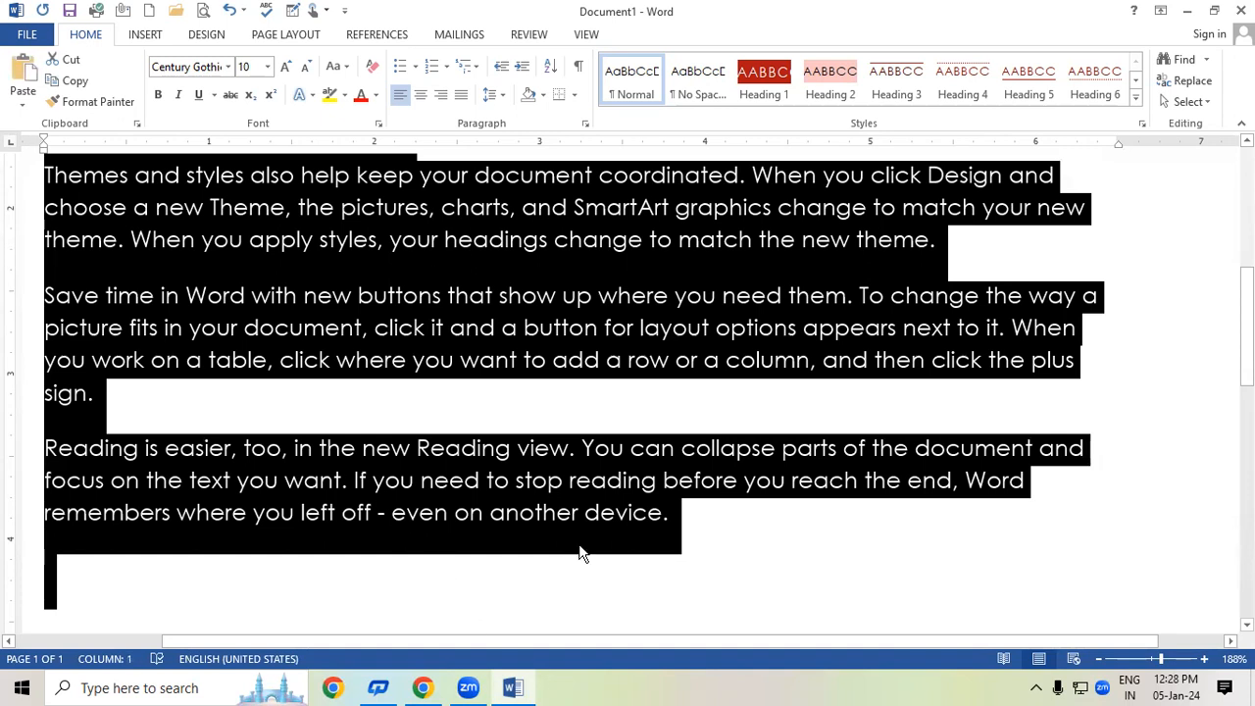
key(super)
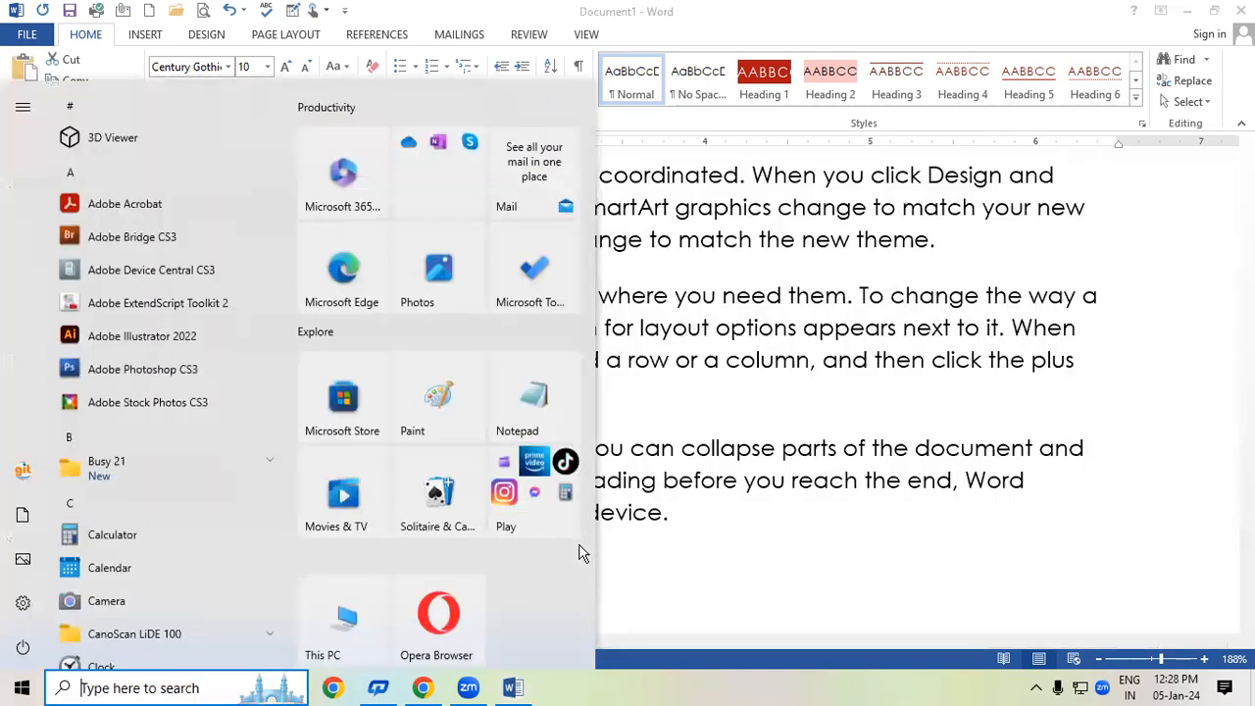
key(super)
key(super+r)
text(wo)
key(Down)
click(155, 630)
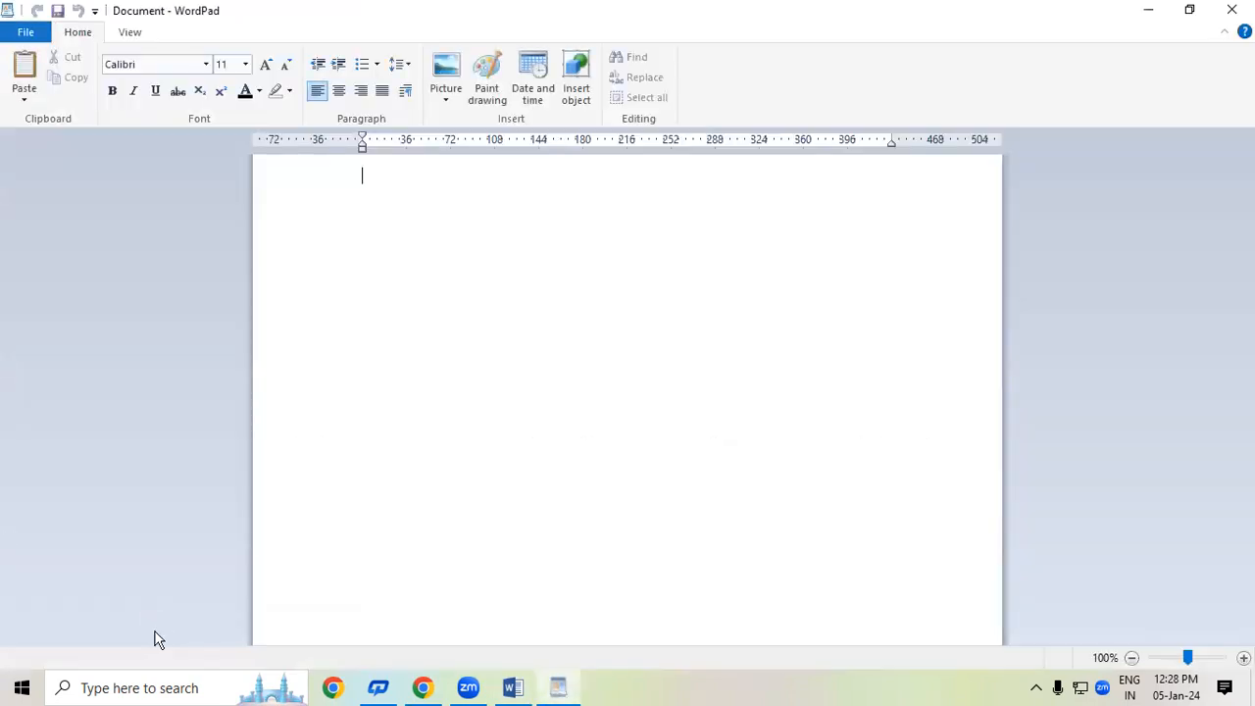
key(ctrl+v)
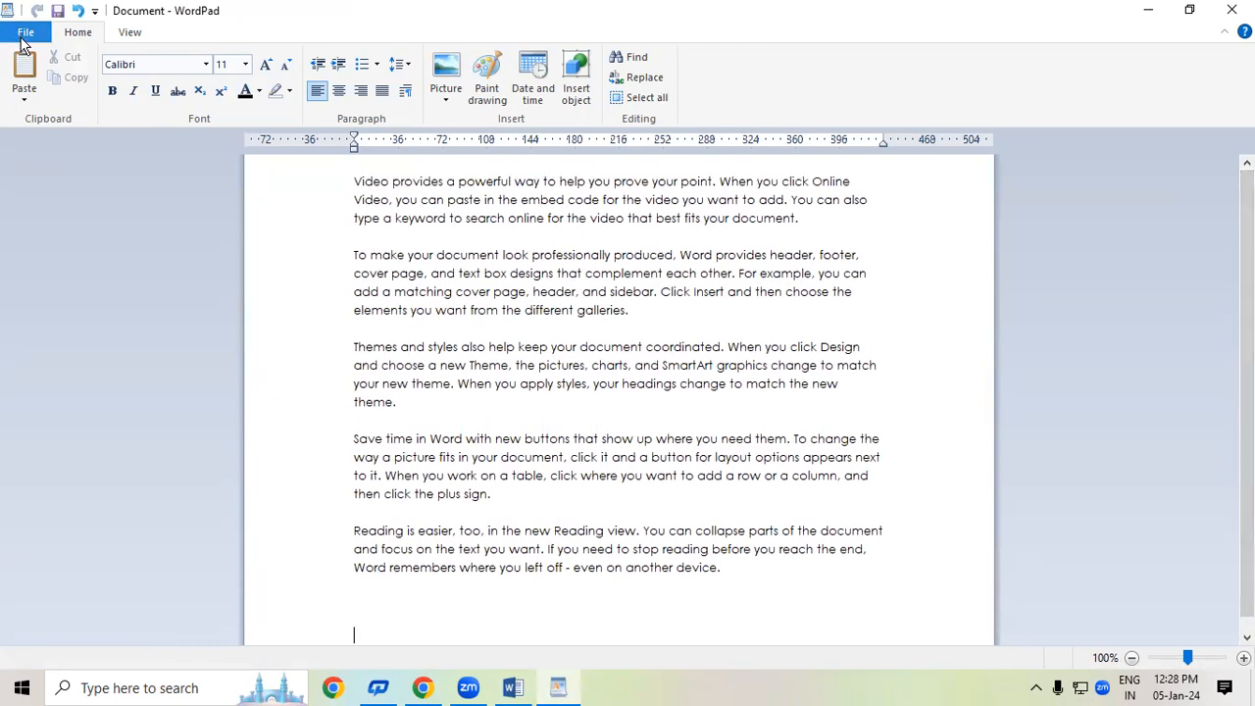
Save the WordPad document to the Desktop as Document in Rich Text Format (RTF)
click(25, 37)
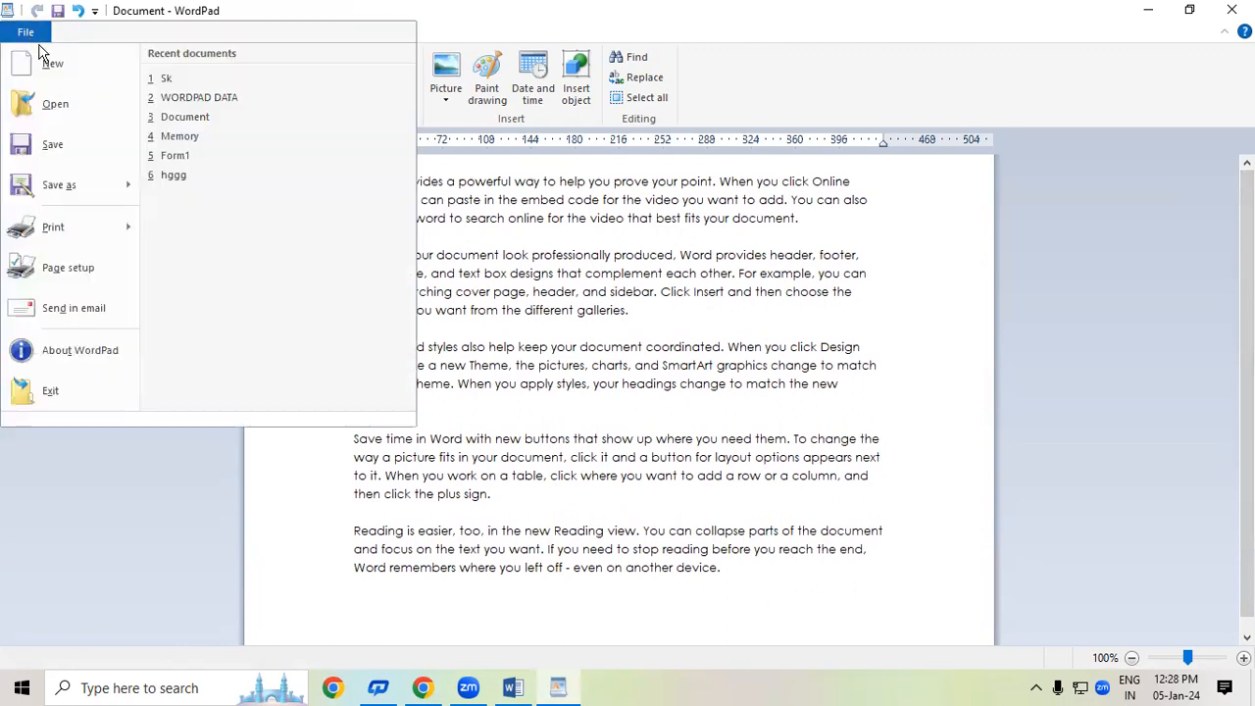
click(67, 149)
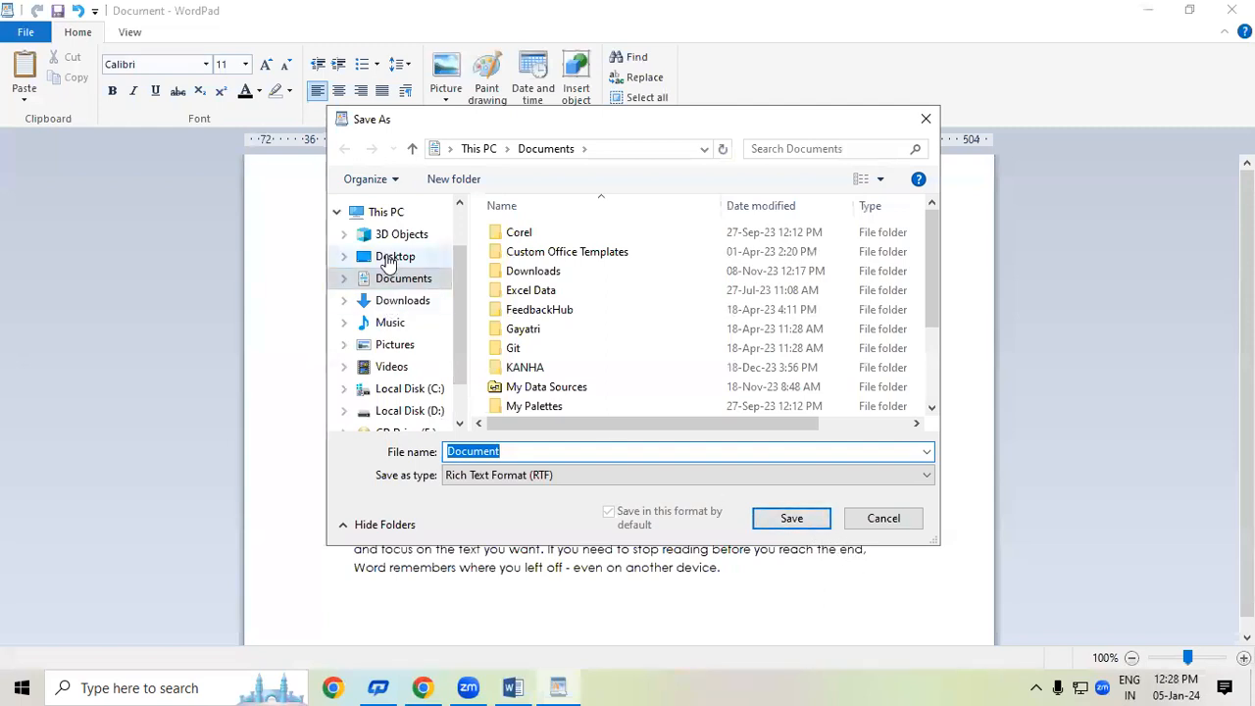
click(390, 256)
double_click(542, 451)
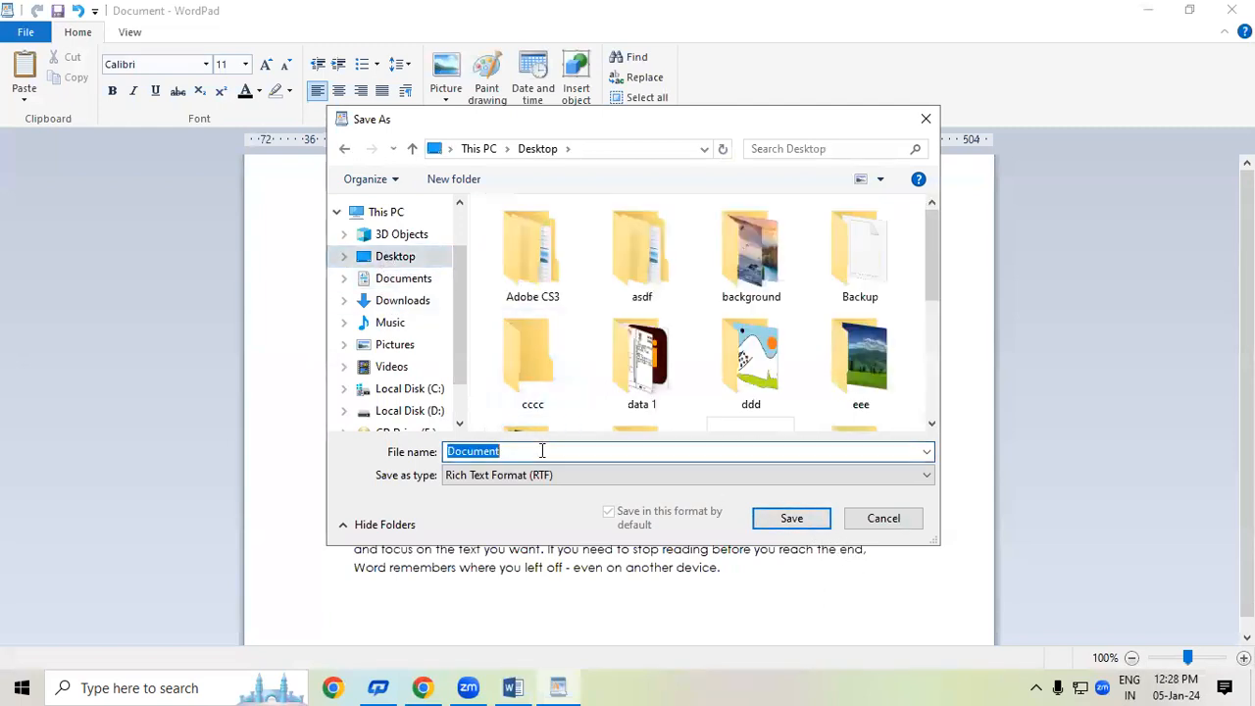
click(794, 518)
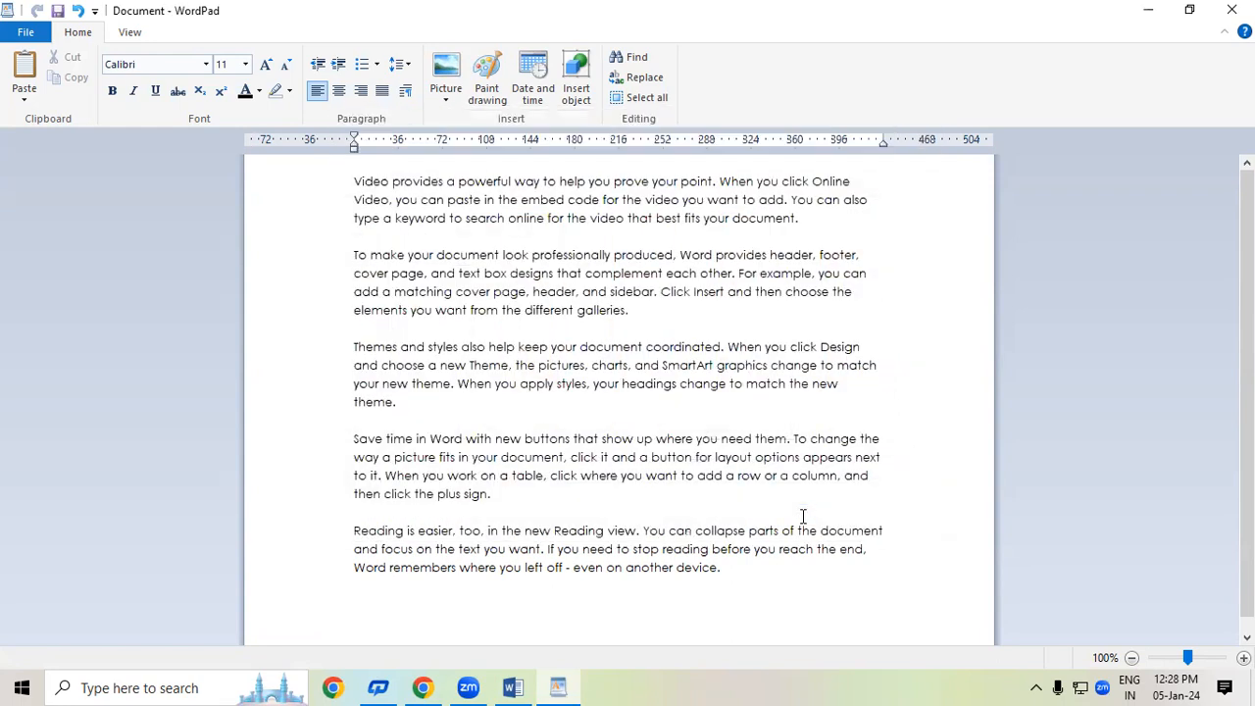
Close WordPad, and close Word without saving Document1
click(1231, 10)
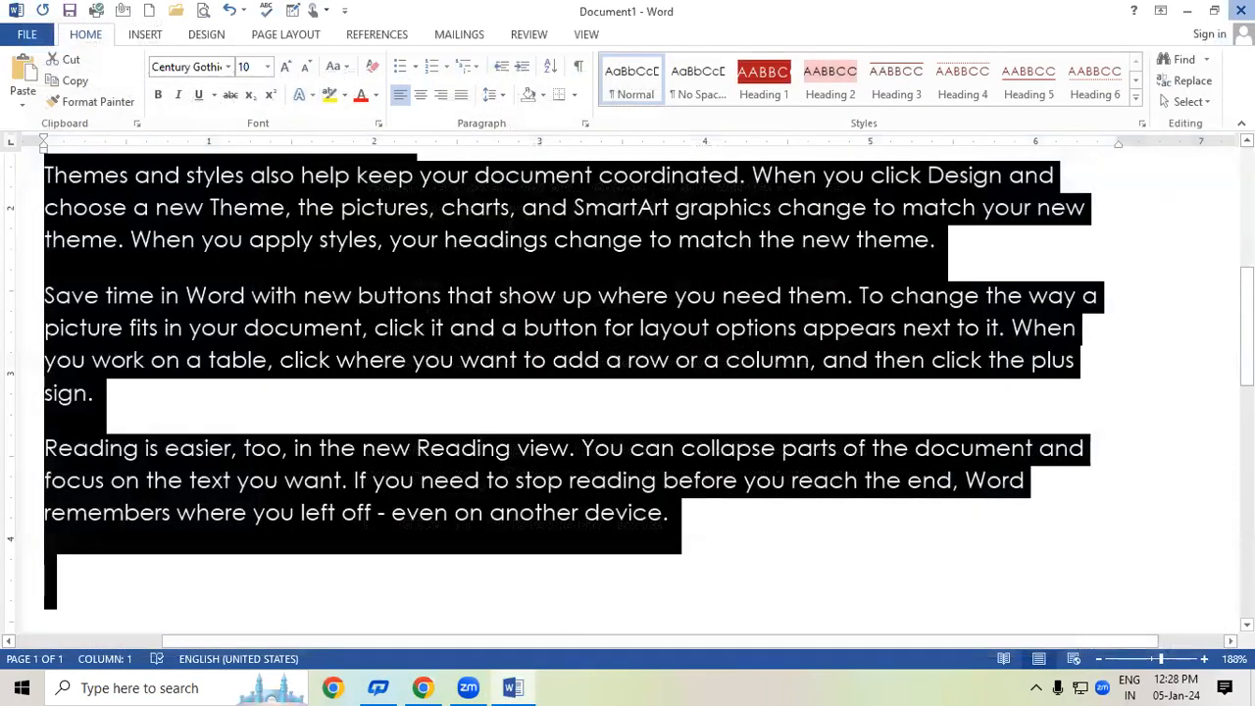
click(1240, 10)
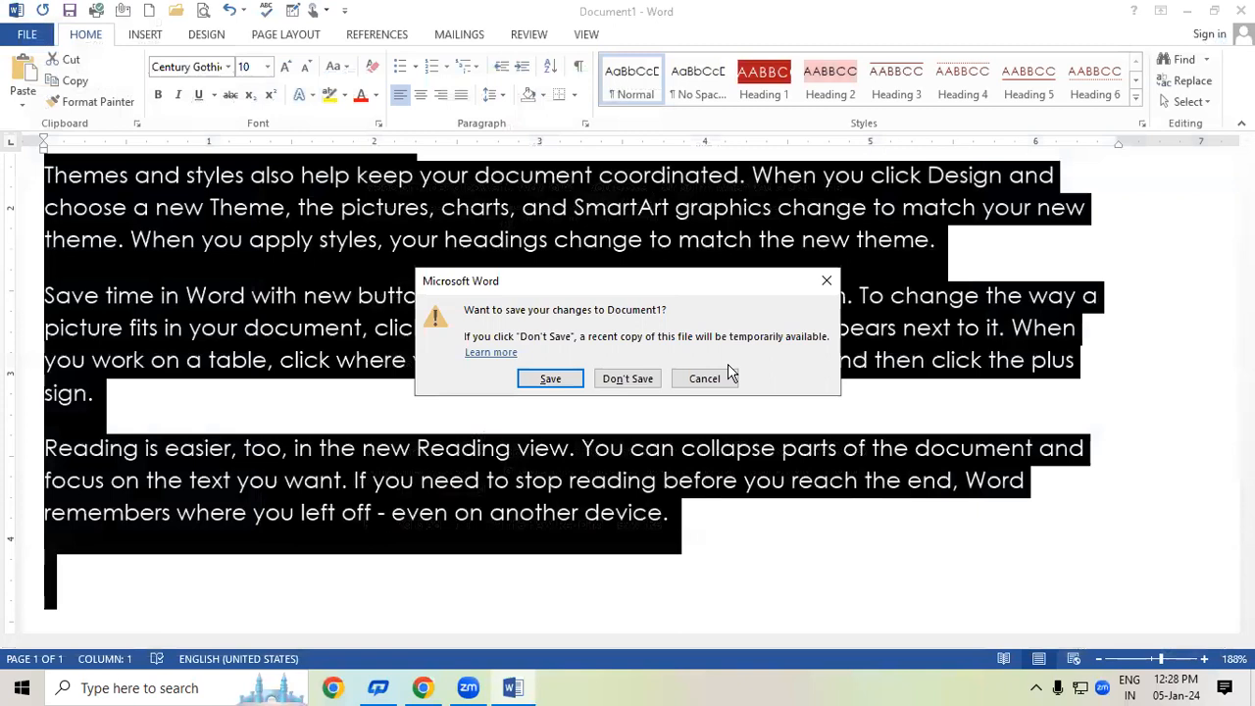
click(635, 378)
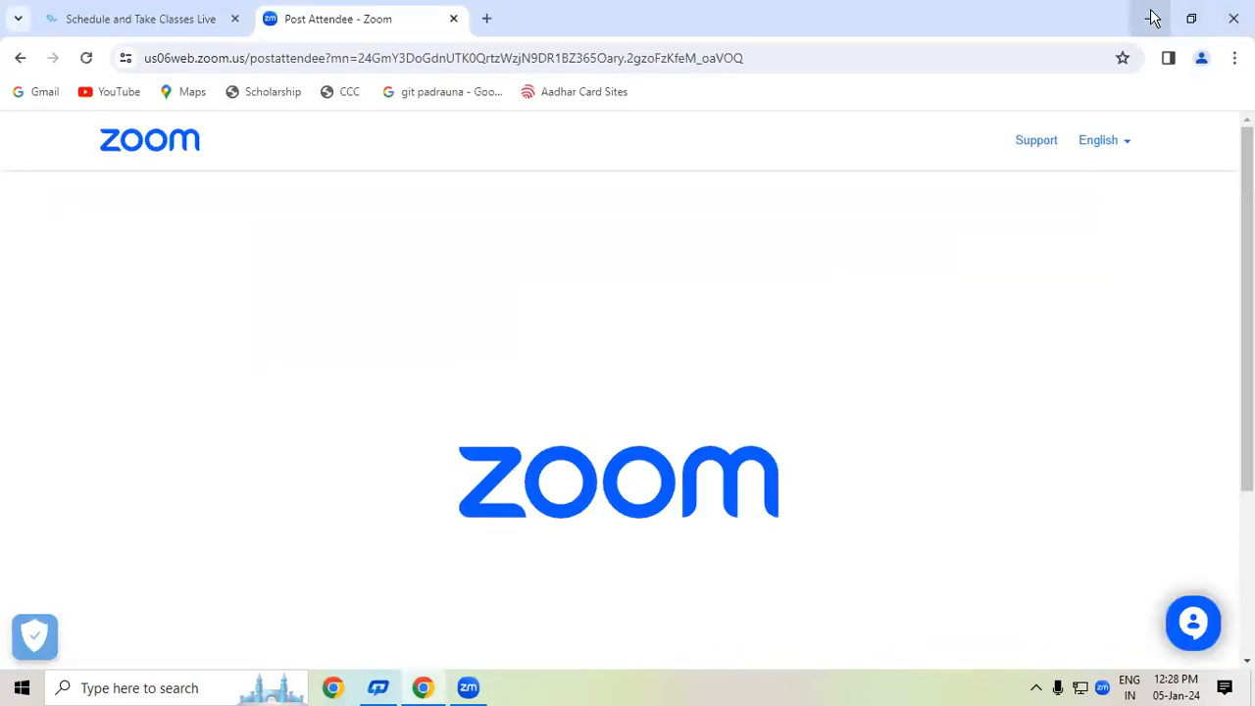
Minimize the browser, open the saved Document file from the desktop with its default app, and close it again
click(1137, 22)
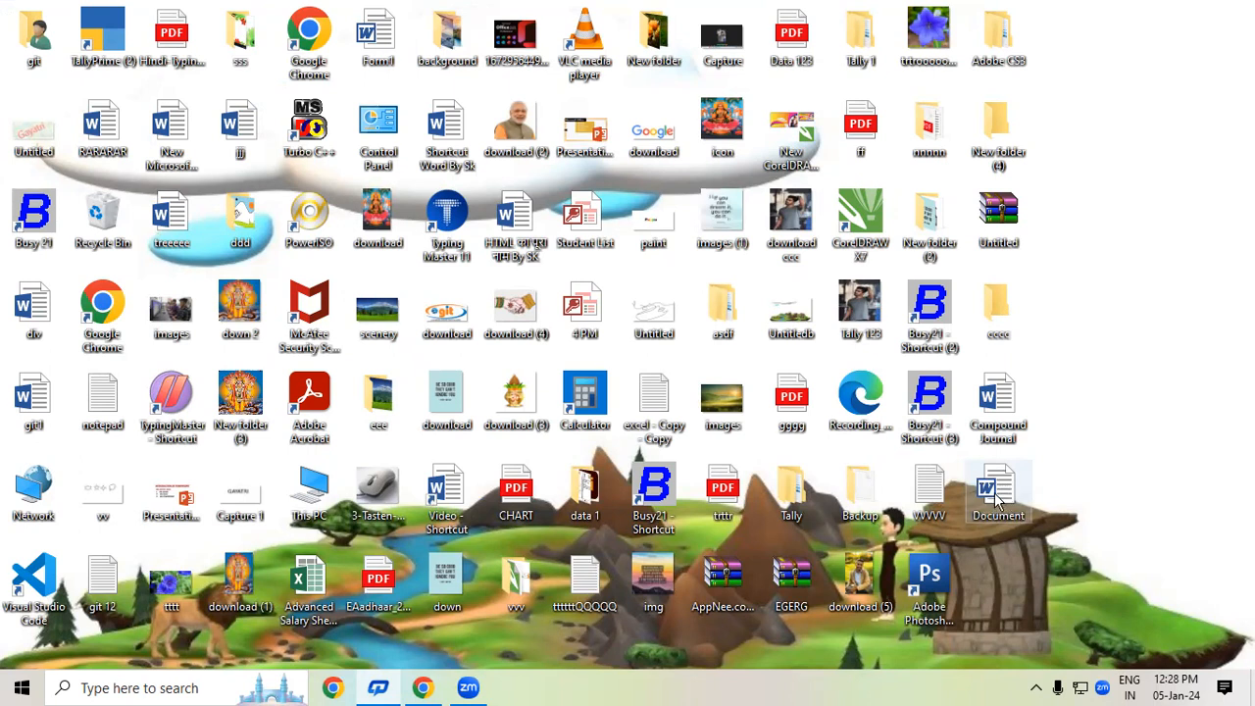
double_click(995, 500)
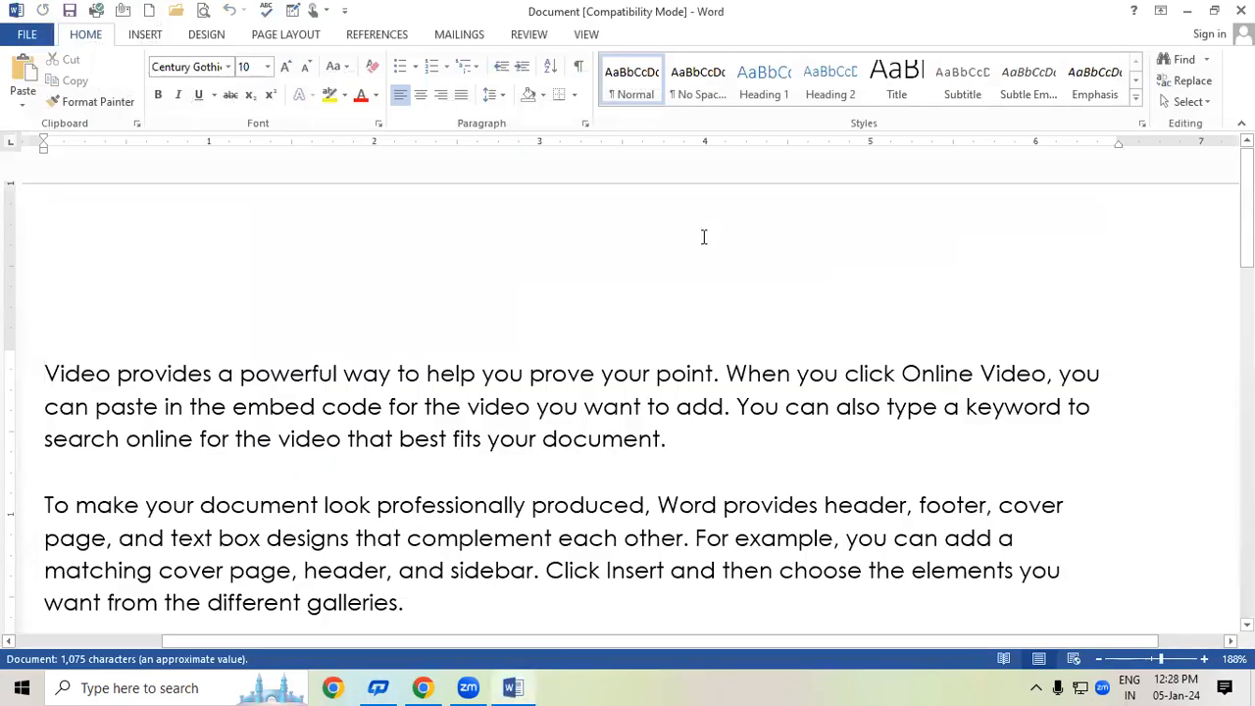
click(1236, 10)
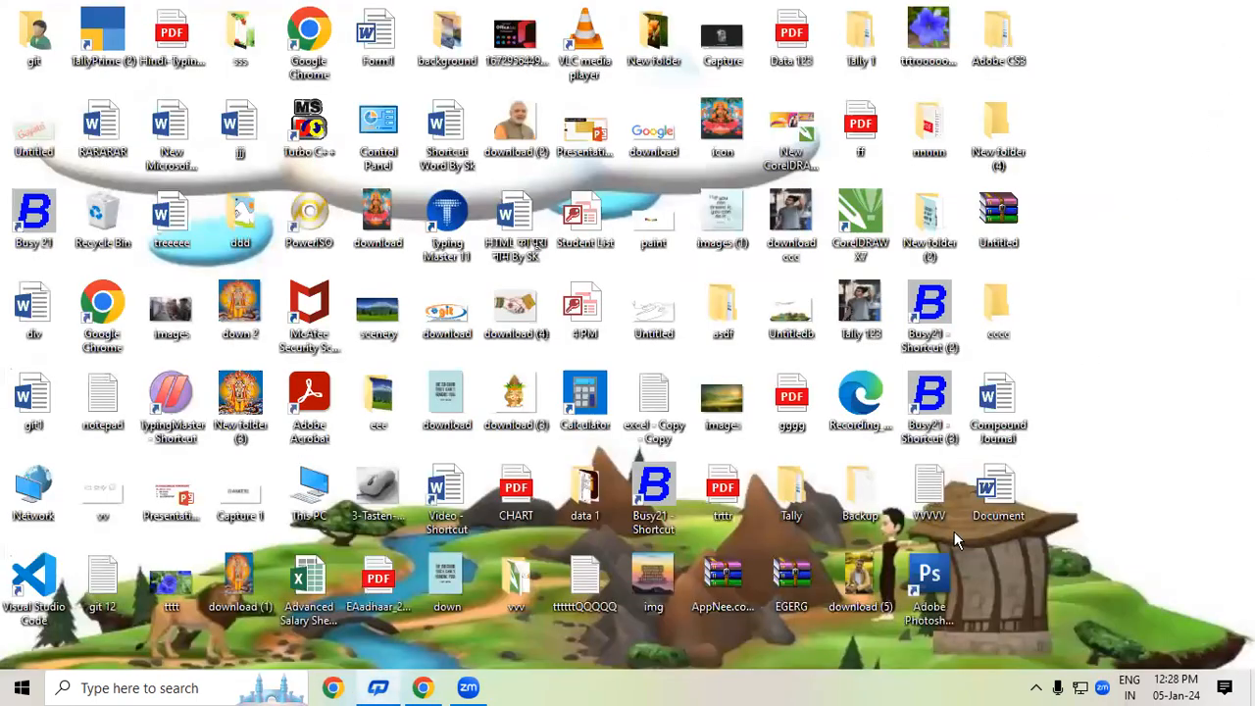
Open the desktop file Document with WordPad, making WordPad the app always used for .rtf files
right_click(984, 492)
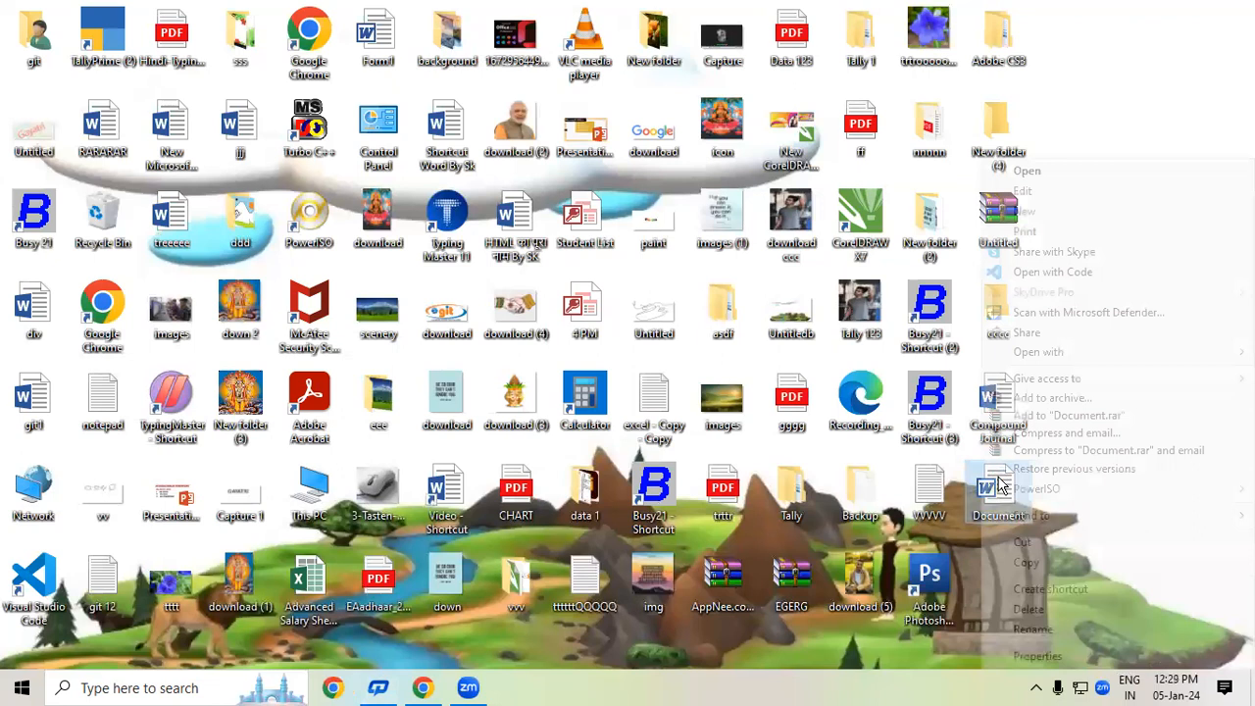
mouse_move(1056, 355)
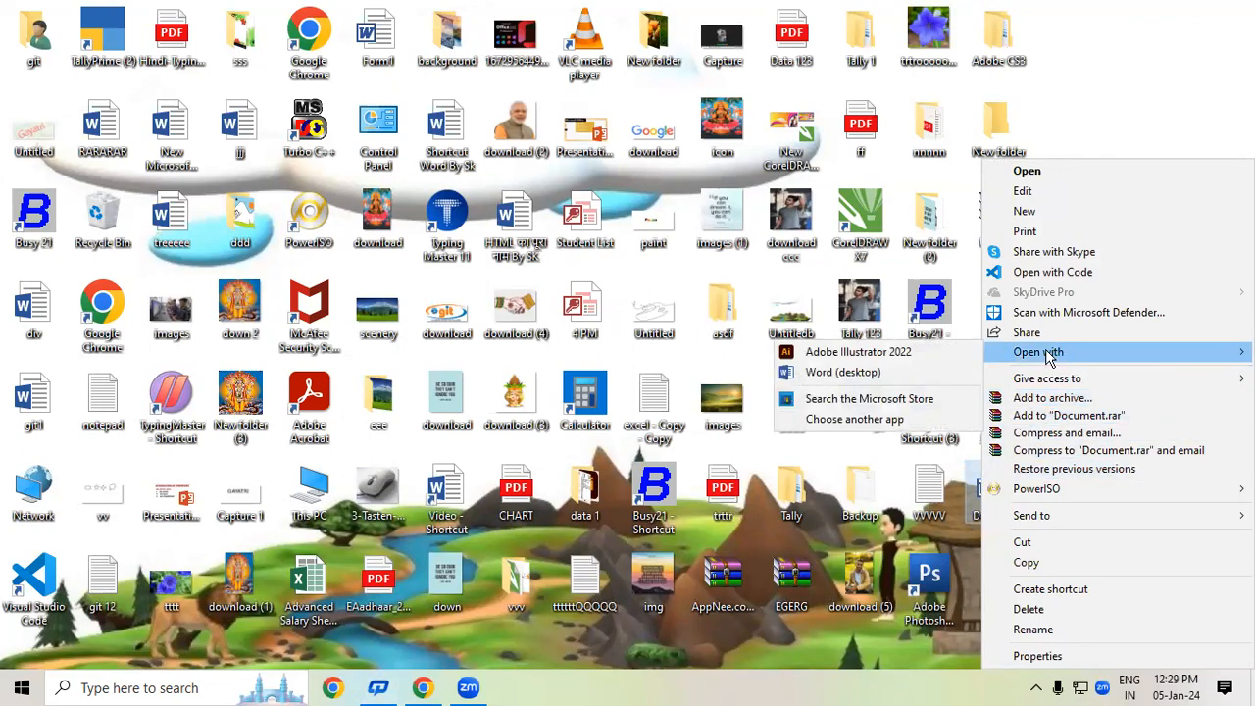
click(817, 422)
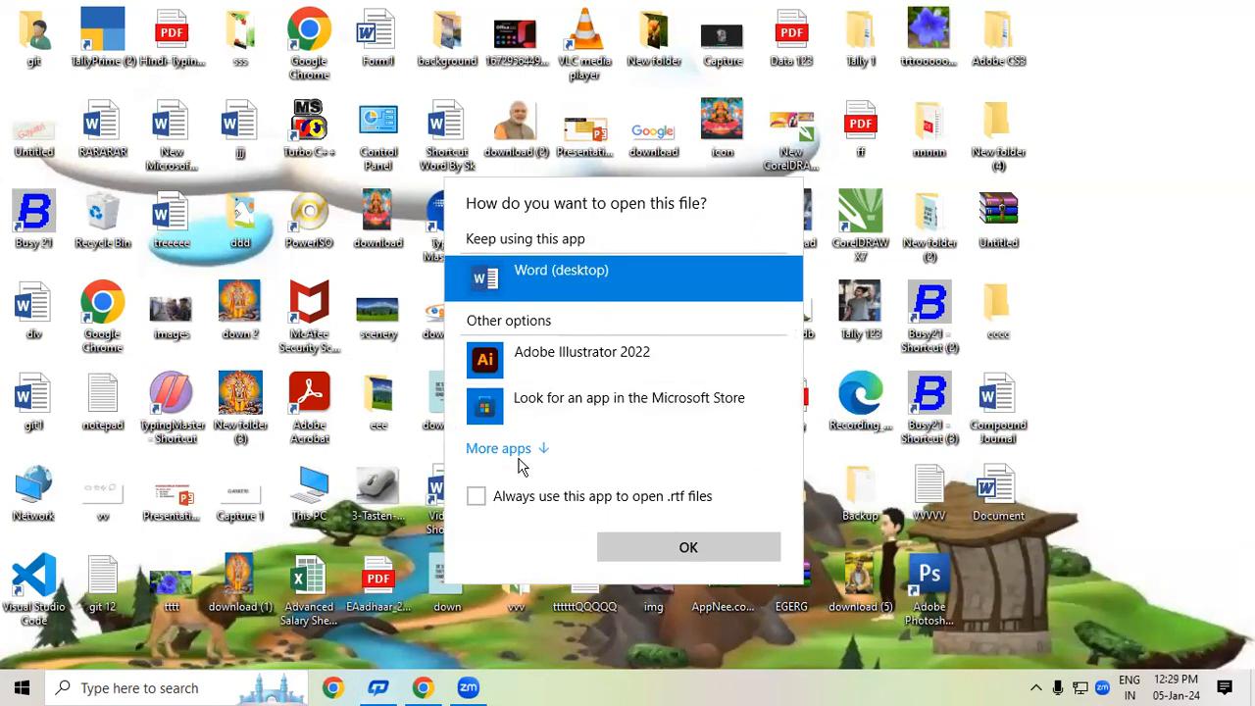
click(518, 459)
scroll(540, 461, down, 2)
drag(798, 333, 774, 448)
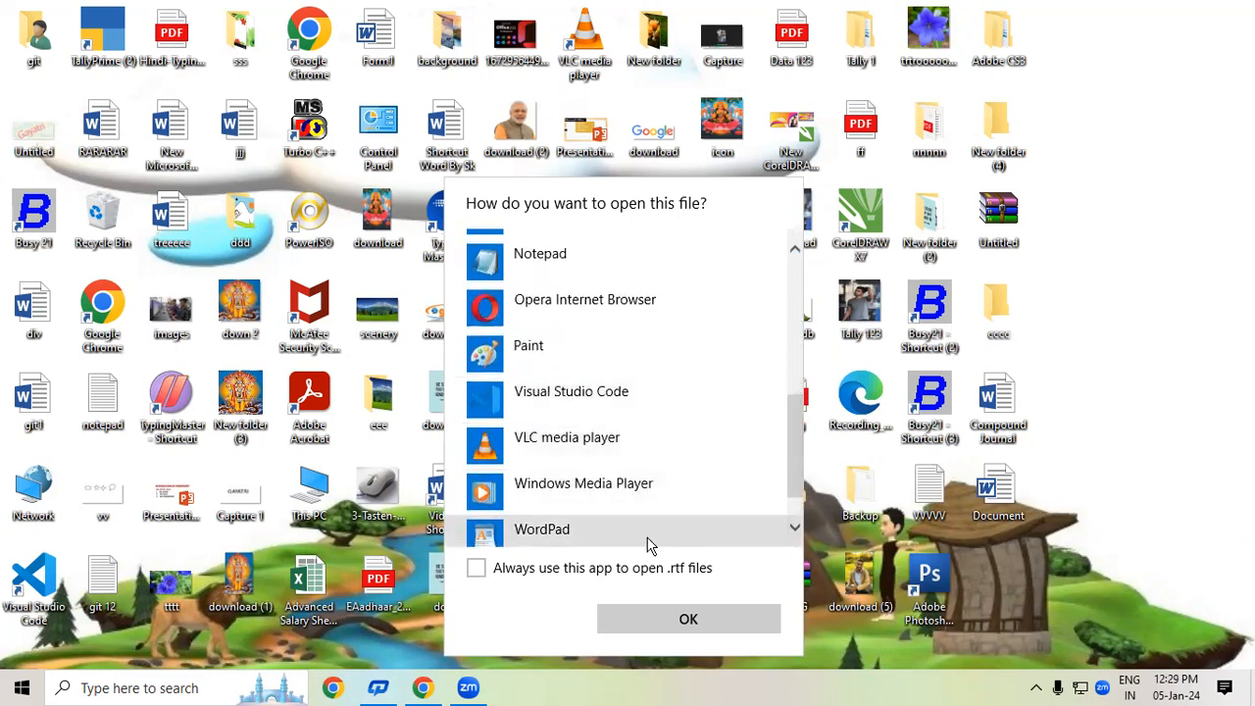
click(593, 545)
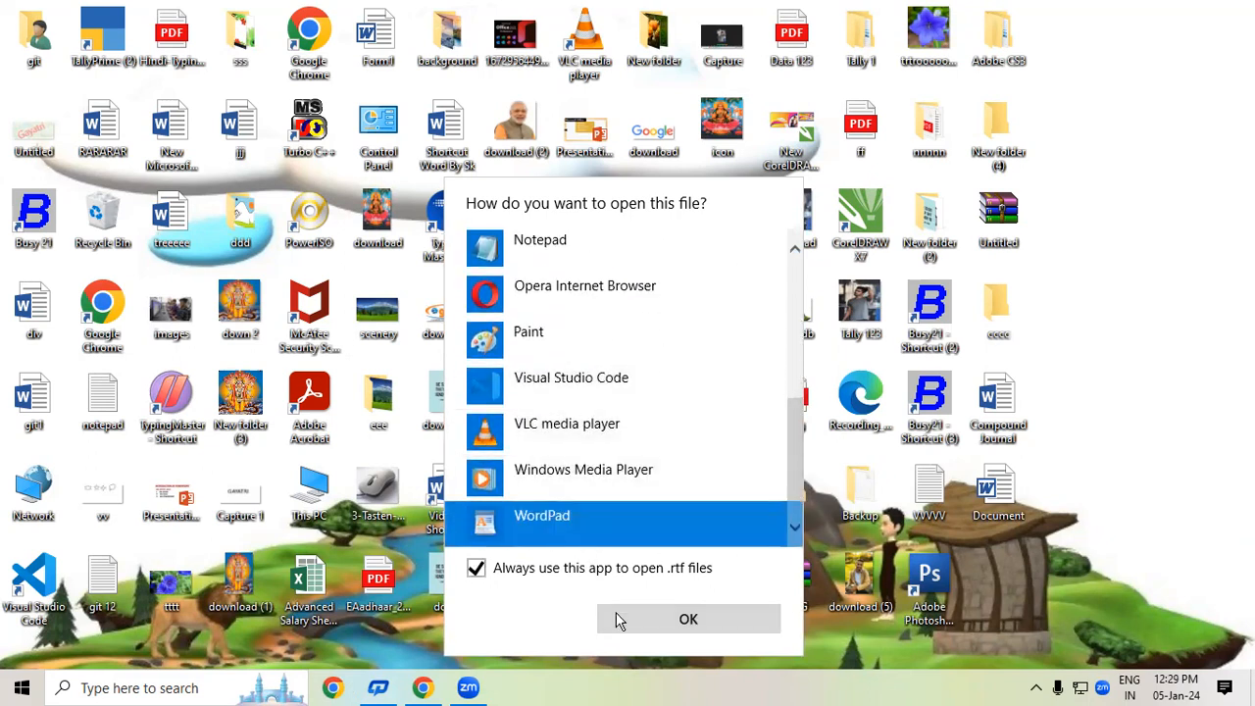
click(616, 611)
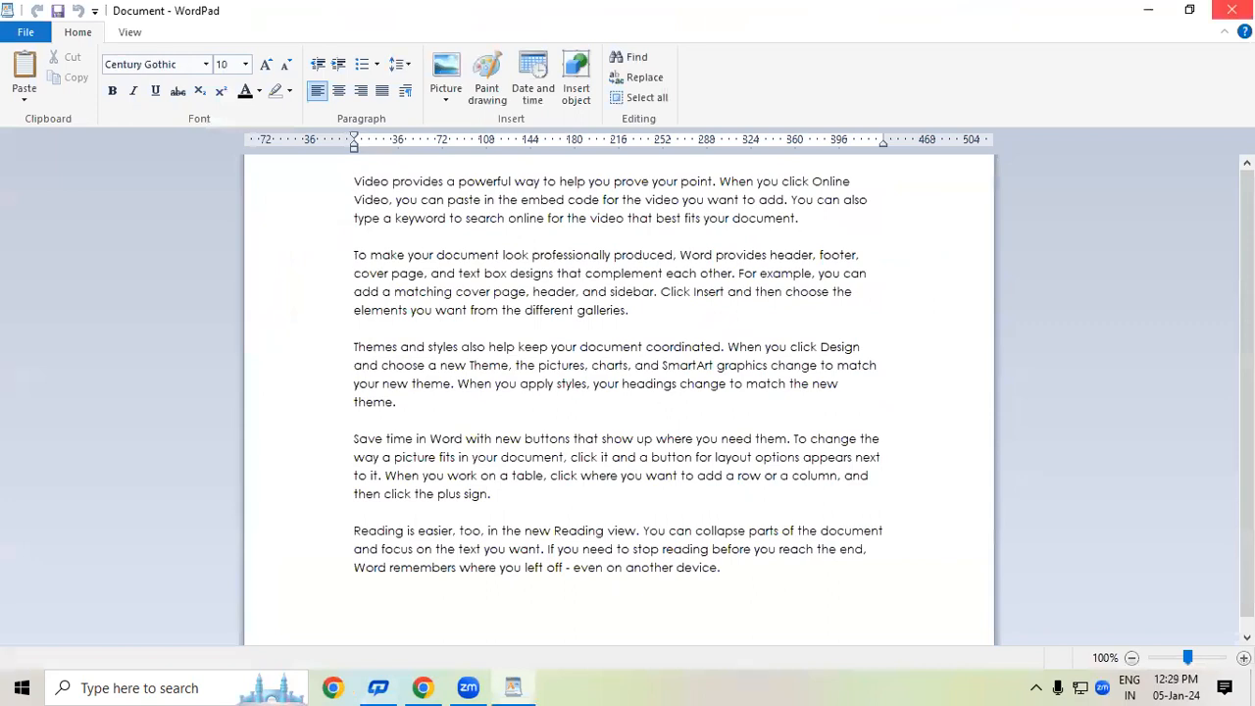
Close WordPad, reopen Document from the desktop to check its default app, and close it again
click(1231, 10)
double_click(1000, 504)
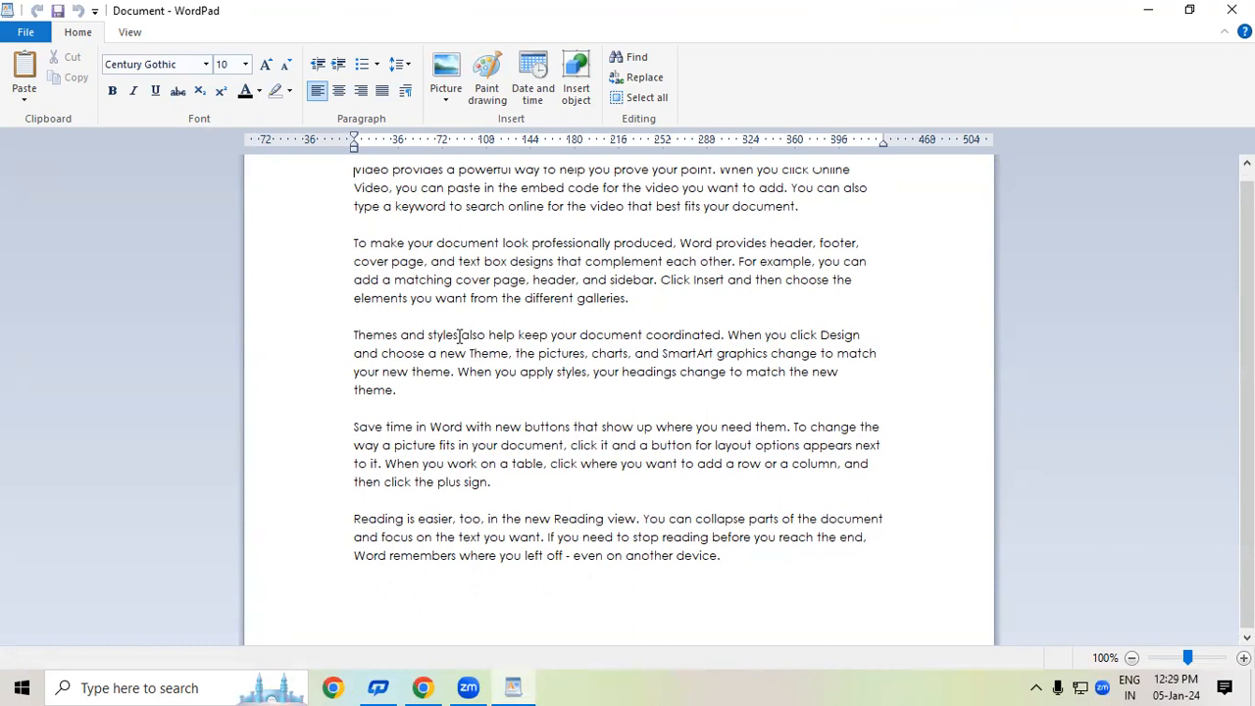
click(1231, 9)
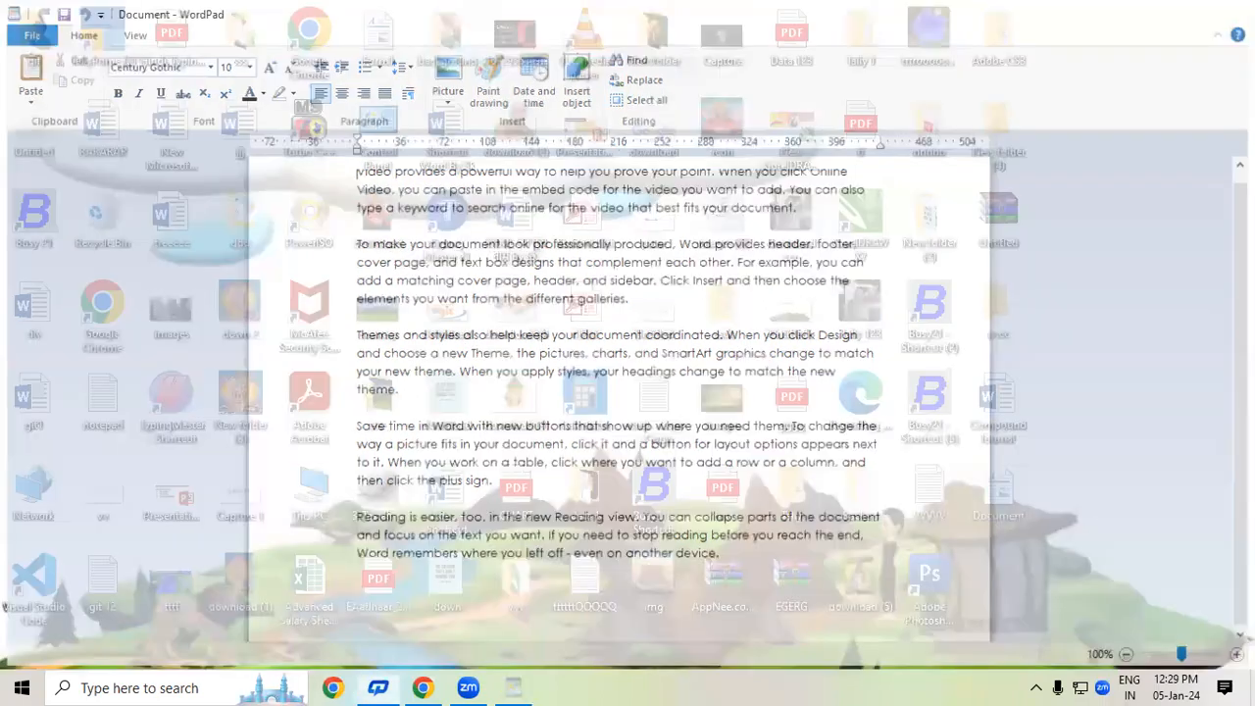
Launch Word by running "winword" and generate sample paragraphs in a blank document with =rand()
key(super+r)
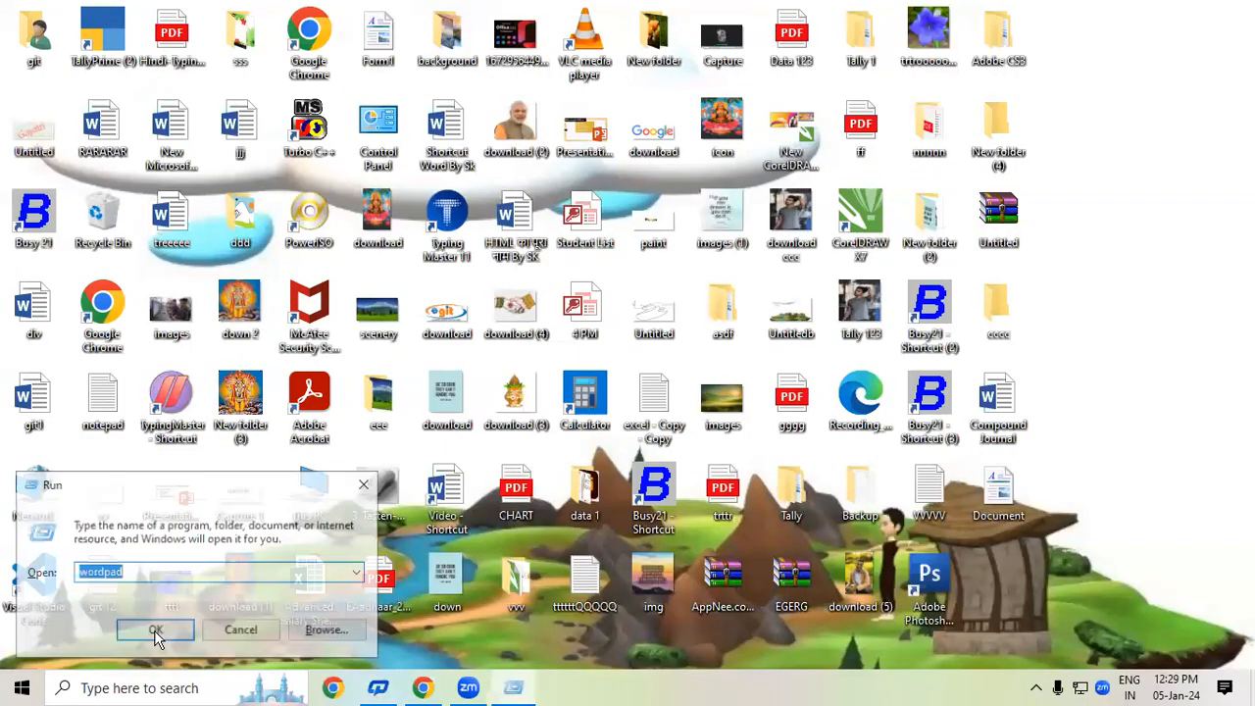
click(155, 633)
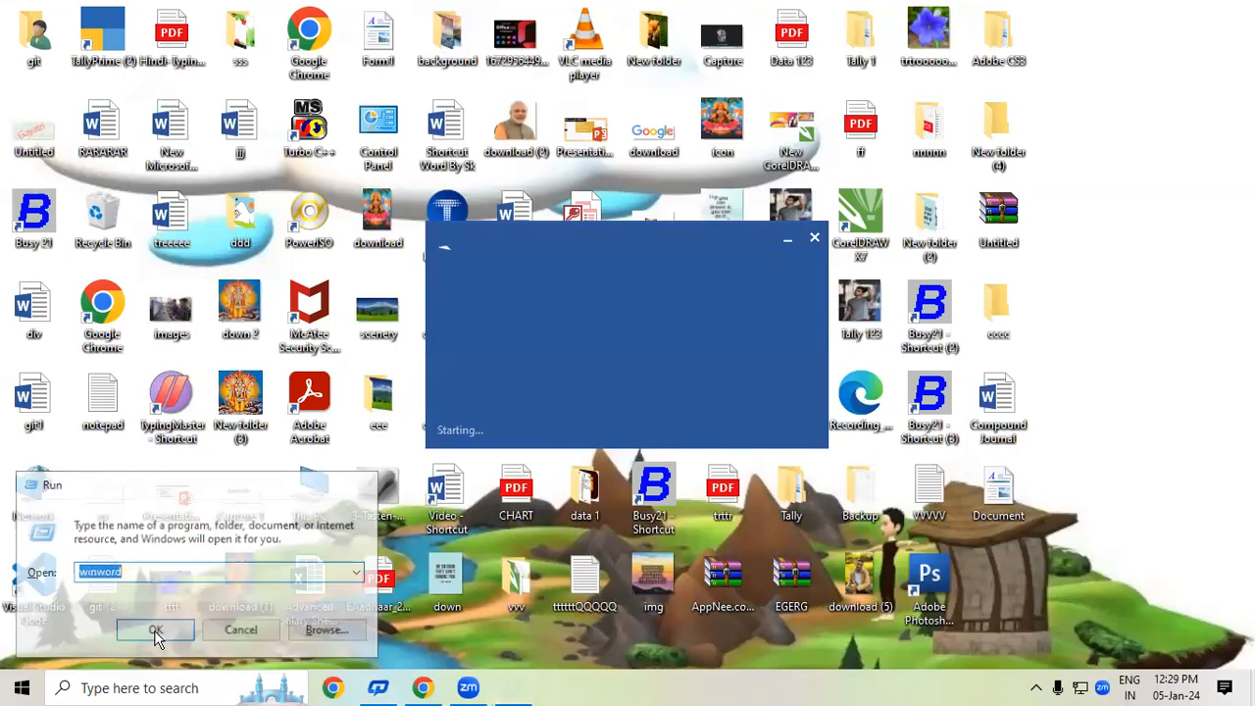
key(Escape)
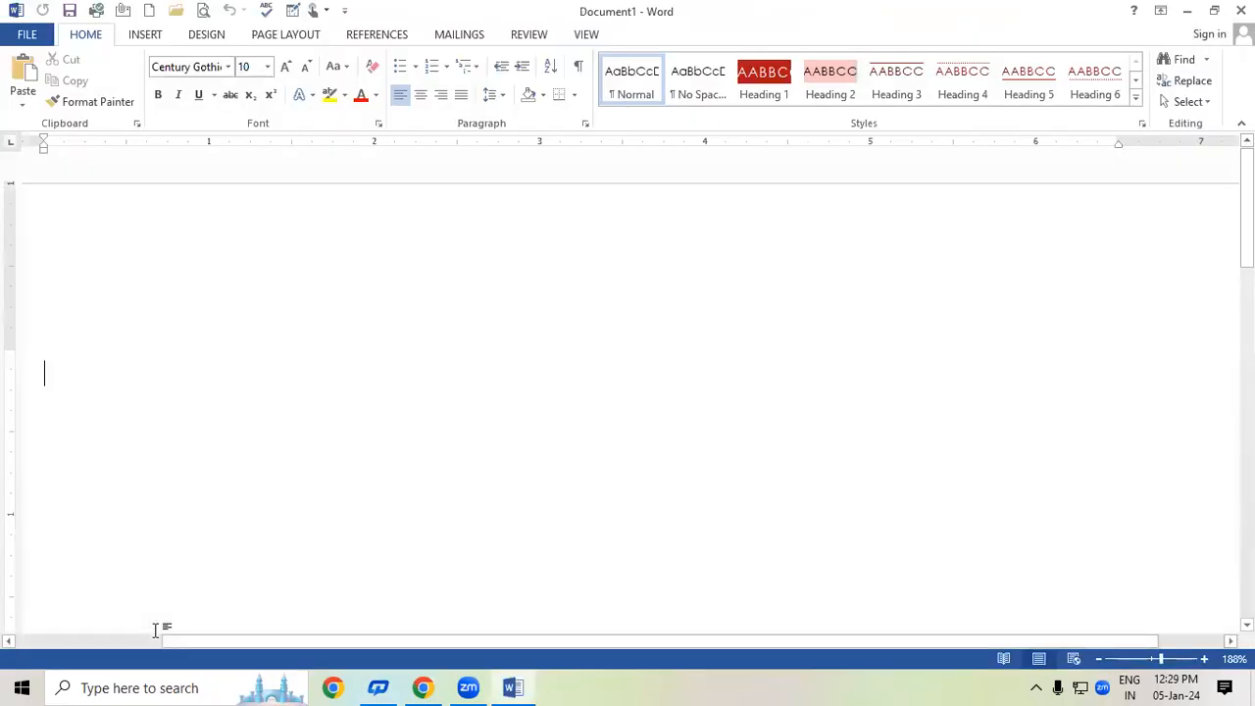
text(=ra)
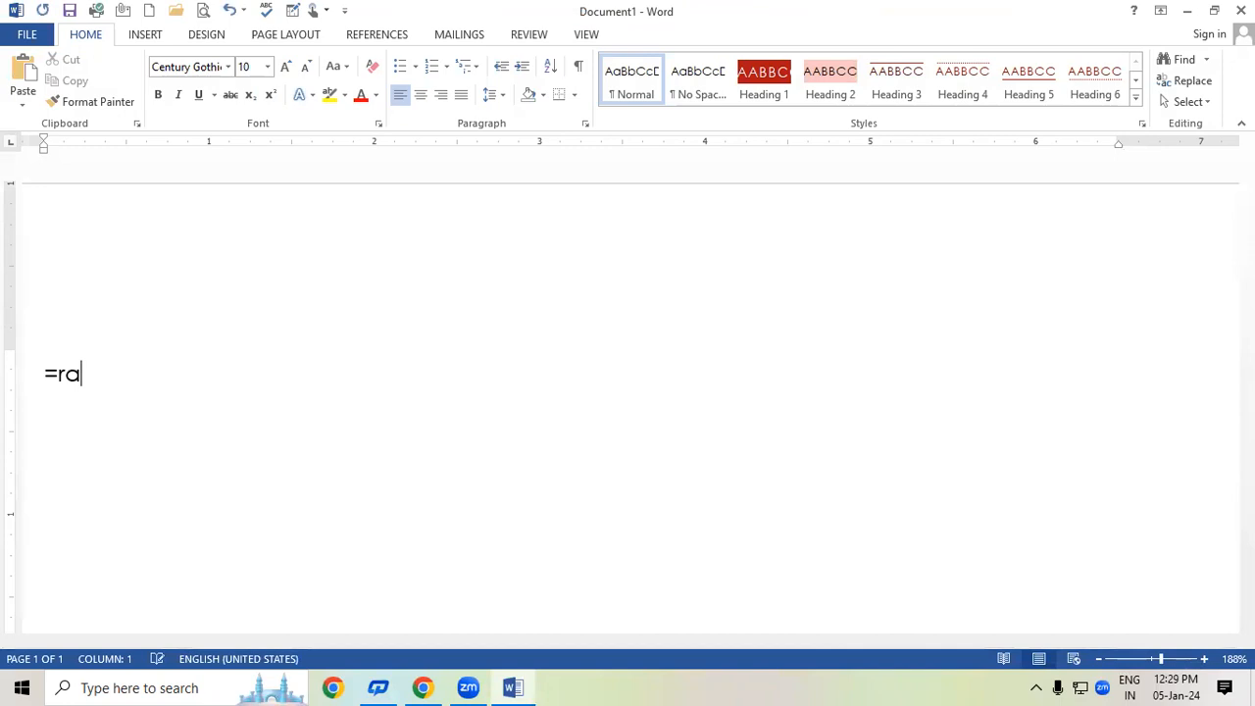
text(nd())
key(Return)
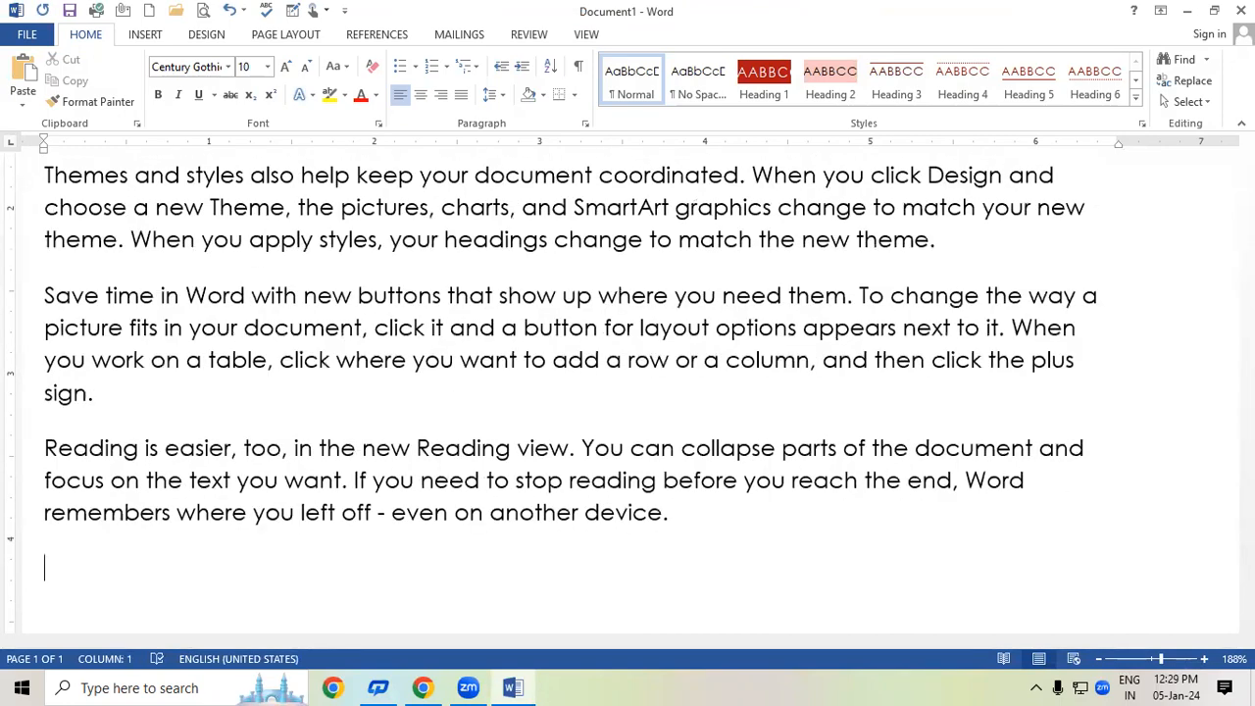
Copy all the generated sample text and close Word without saving the document
key(ctrl+a)
key(ctrl+c)
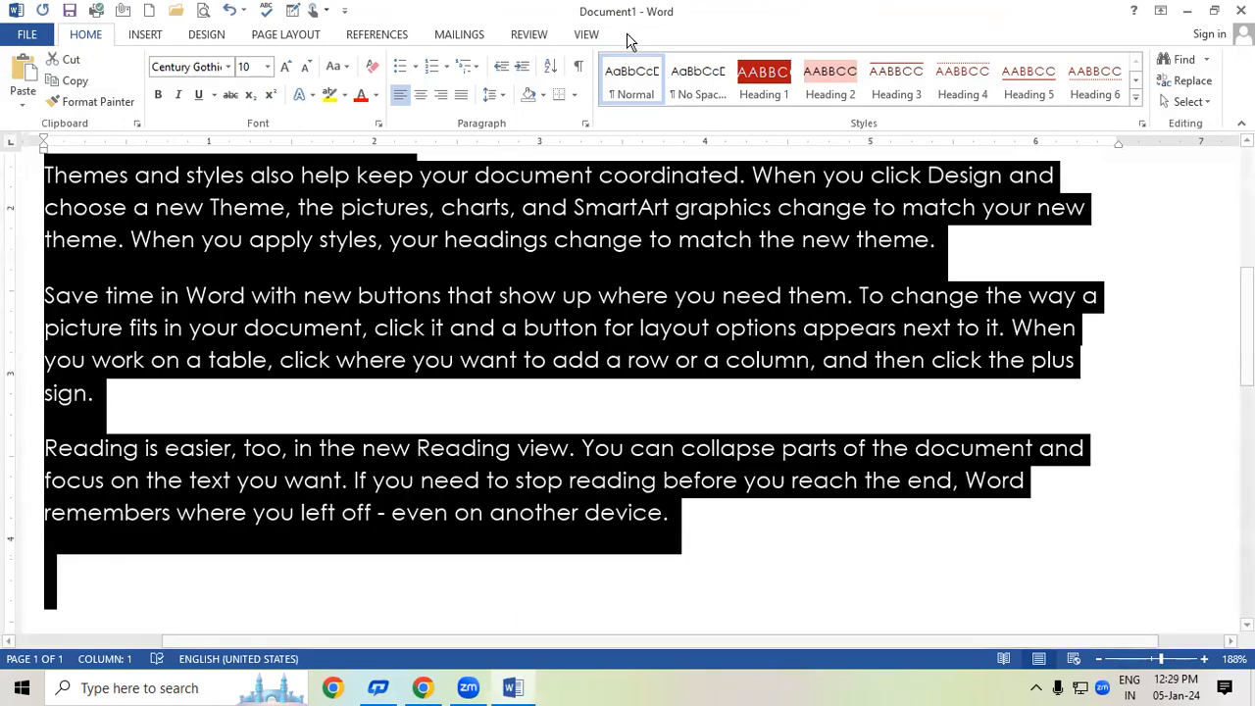
key(alt+F4)
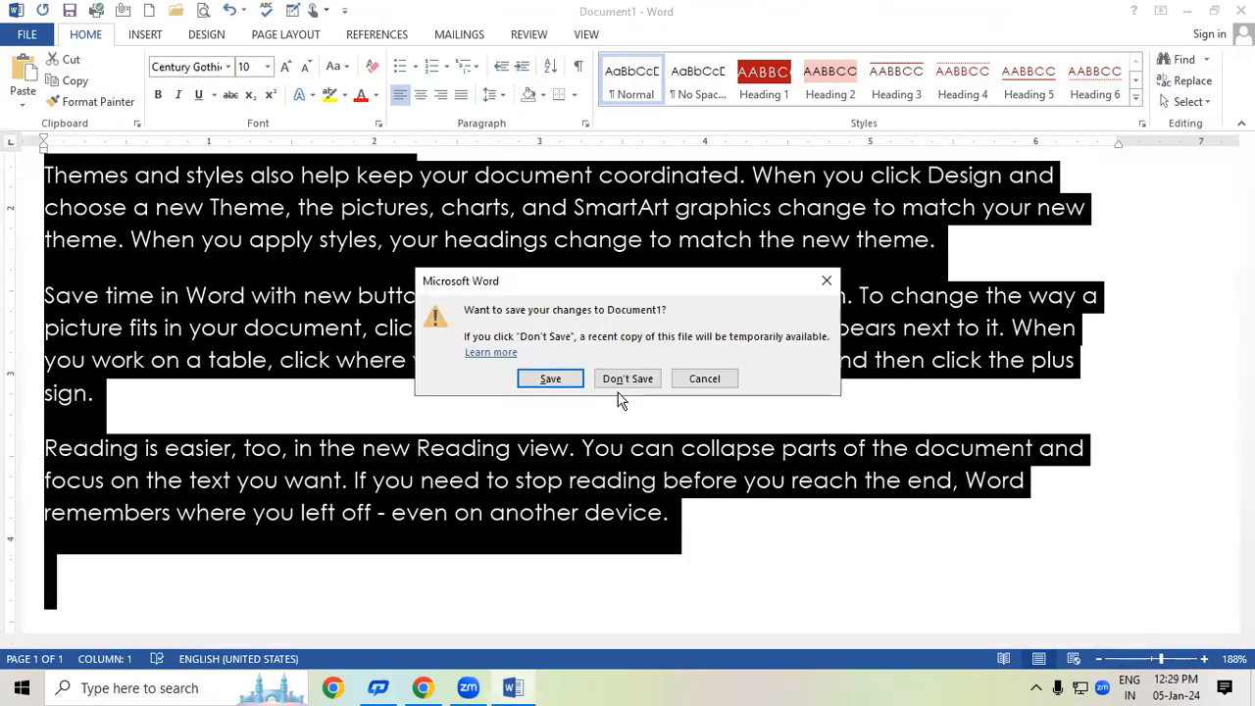
click(627, 375)
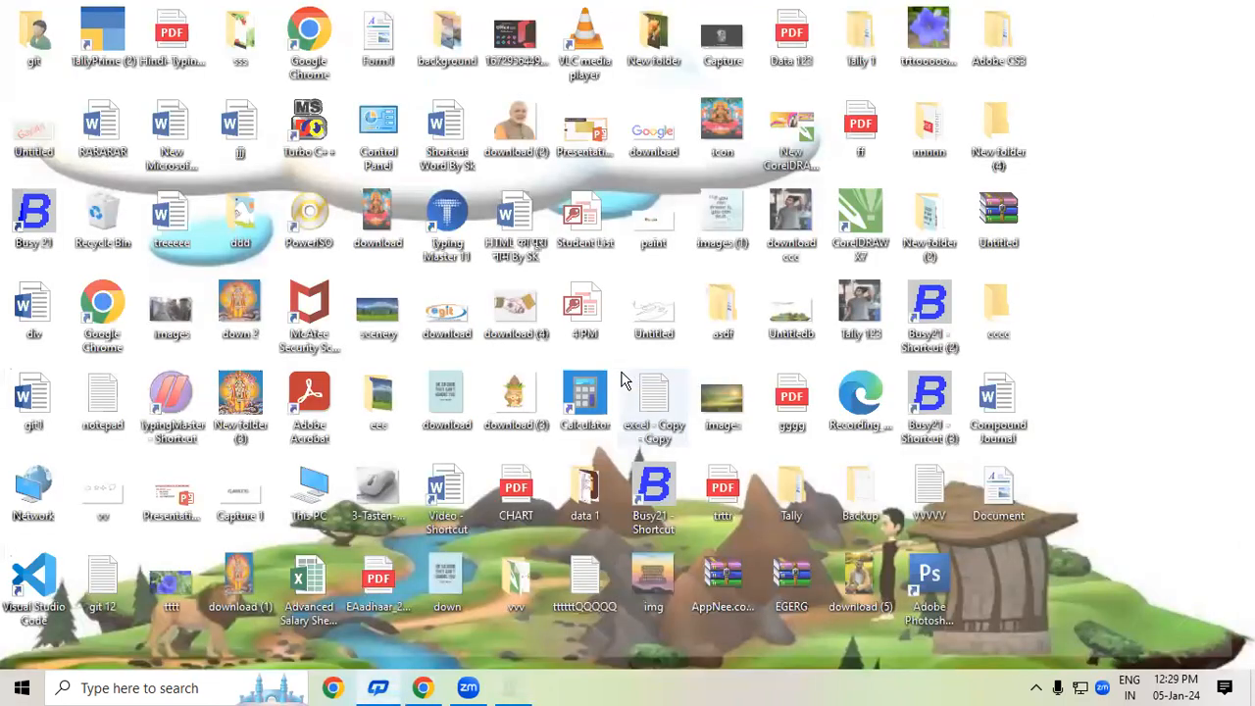
Launch WordPad from the Run dialog and put the copied sample paragraphs in place of the =rand() text
key(super+r)
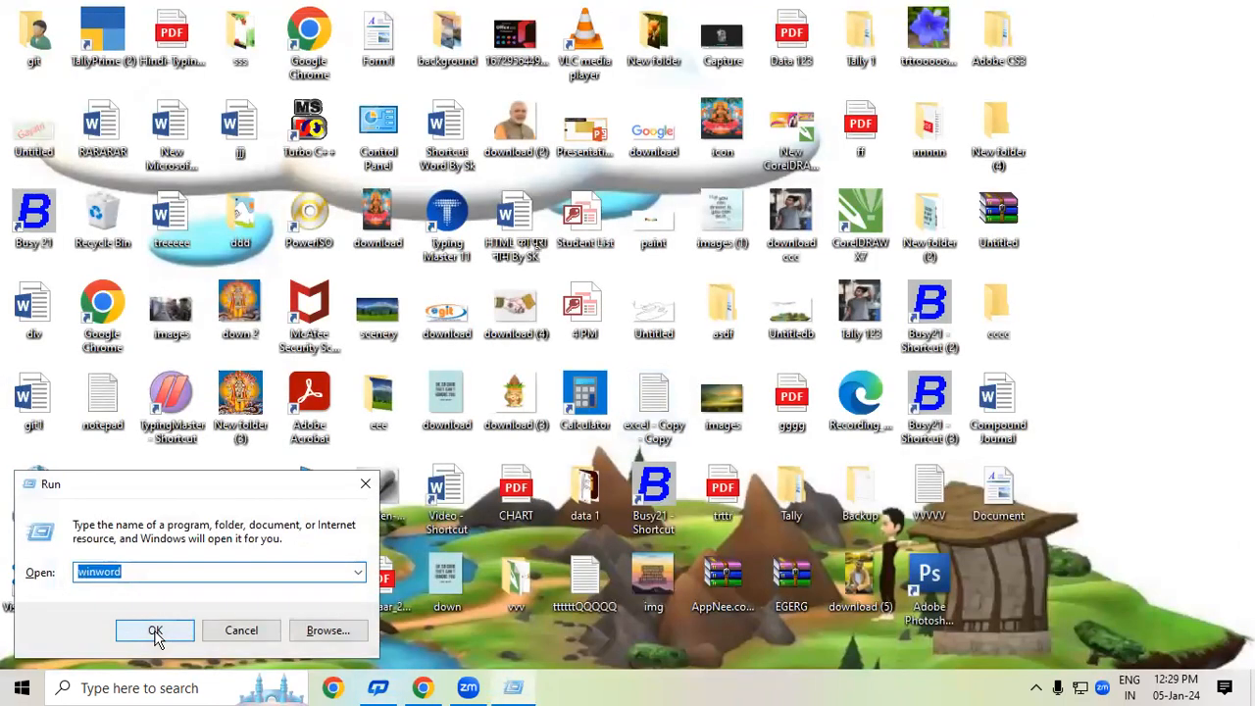
click(155, 630)
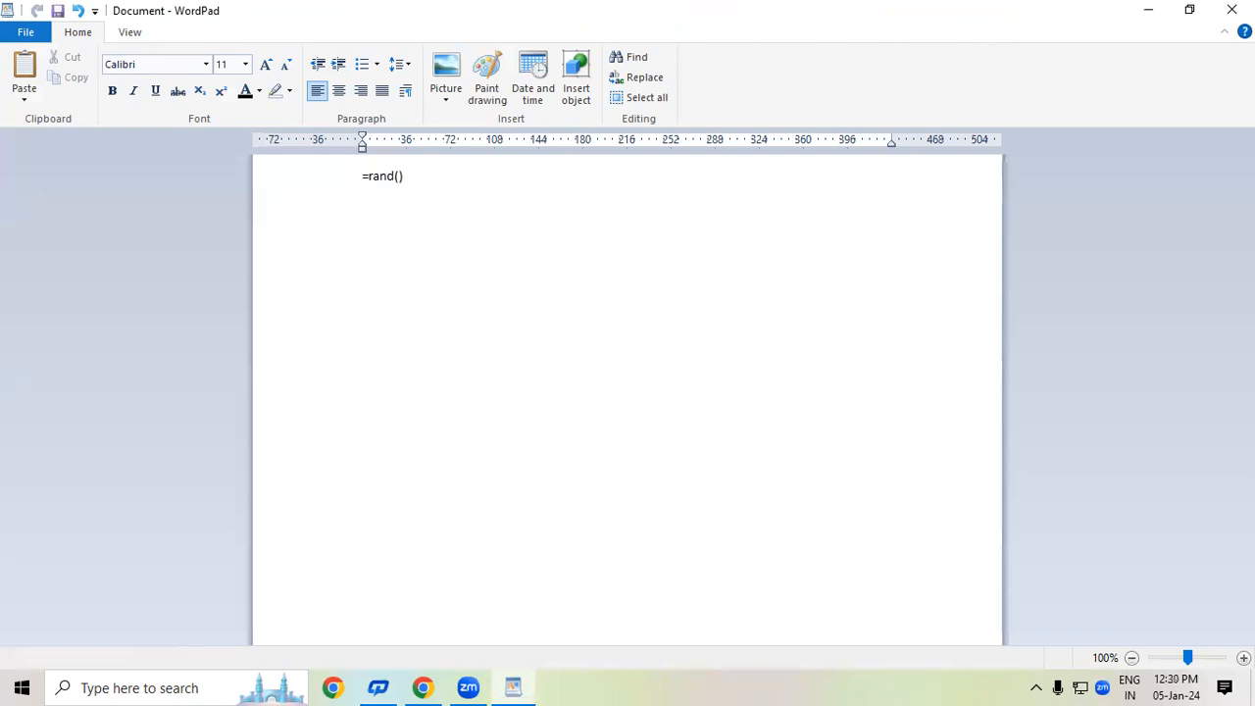
key(ctrl+z)
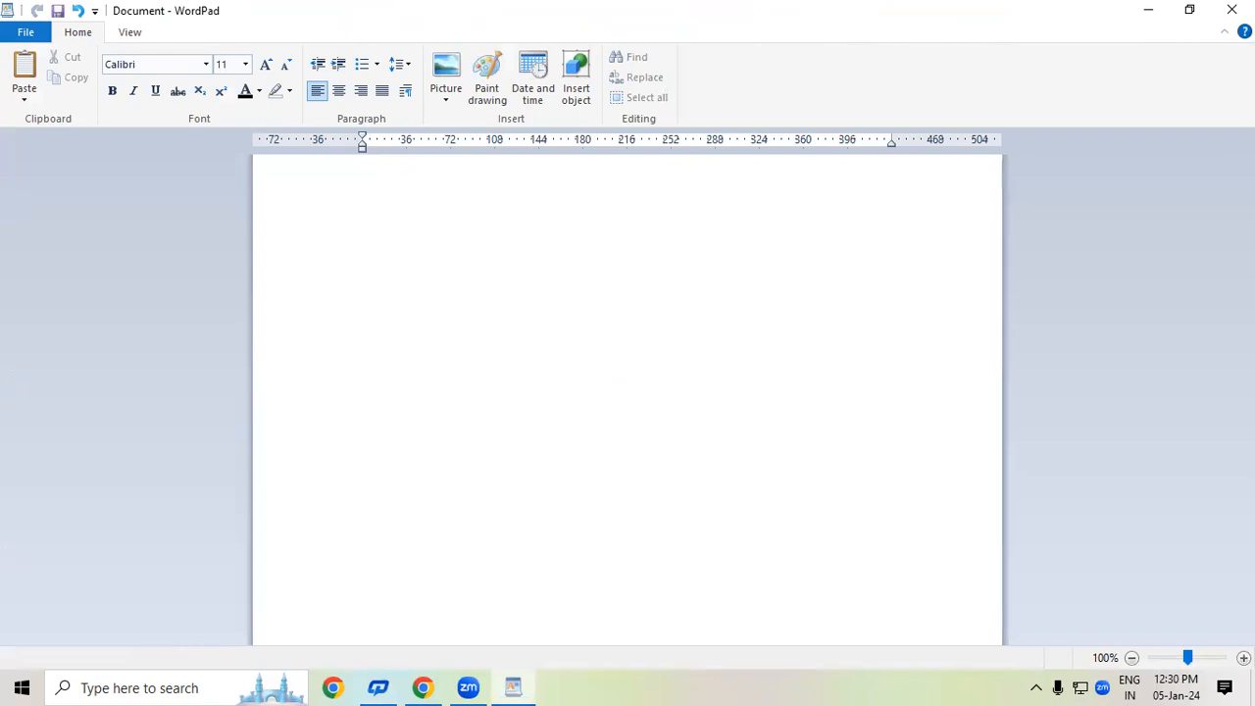
key(ctrl+v)
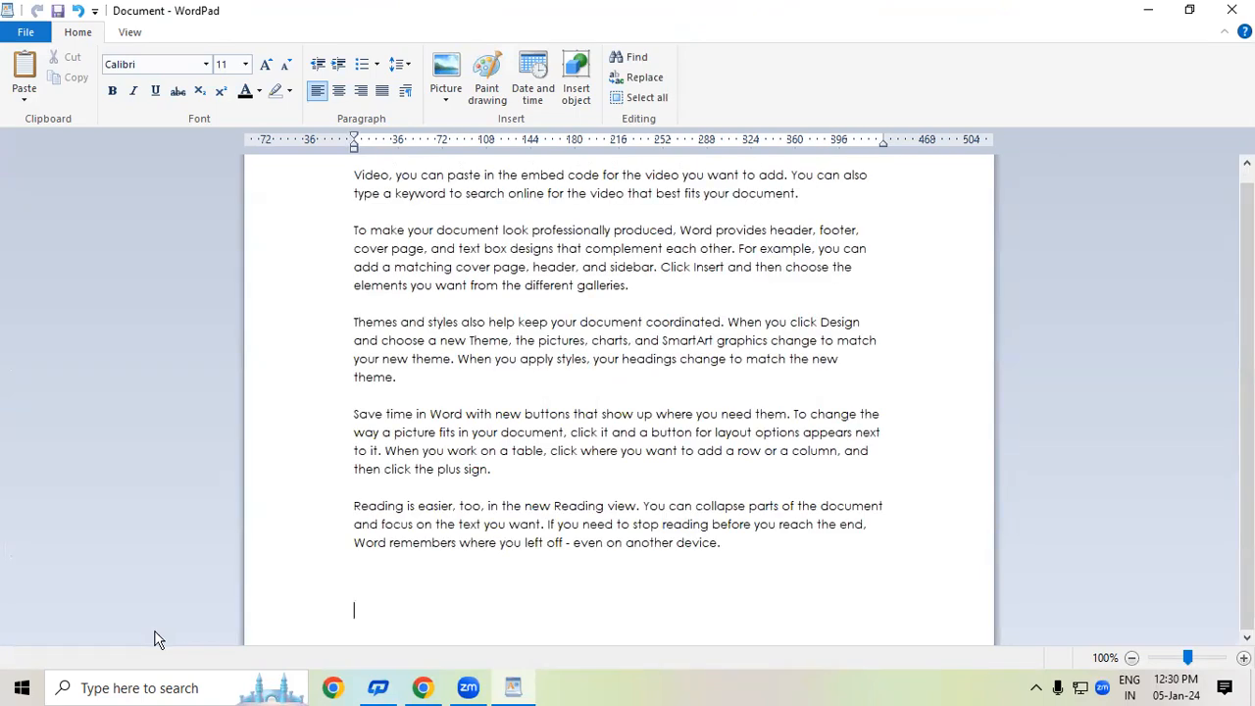
Save the sample text to the Desktop as Document in Rich Text Format, replacing the existing file
click(25, 33)
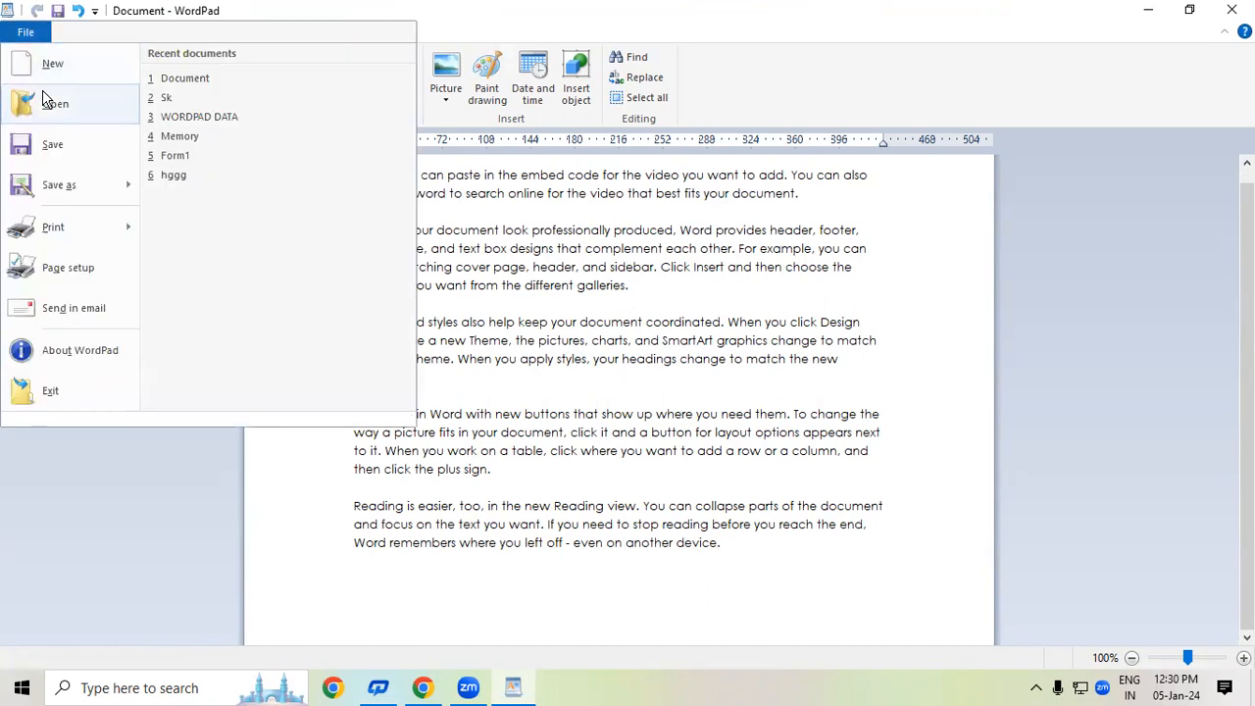
click(49, 147)
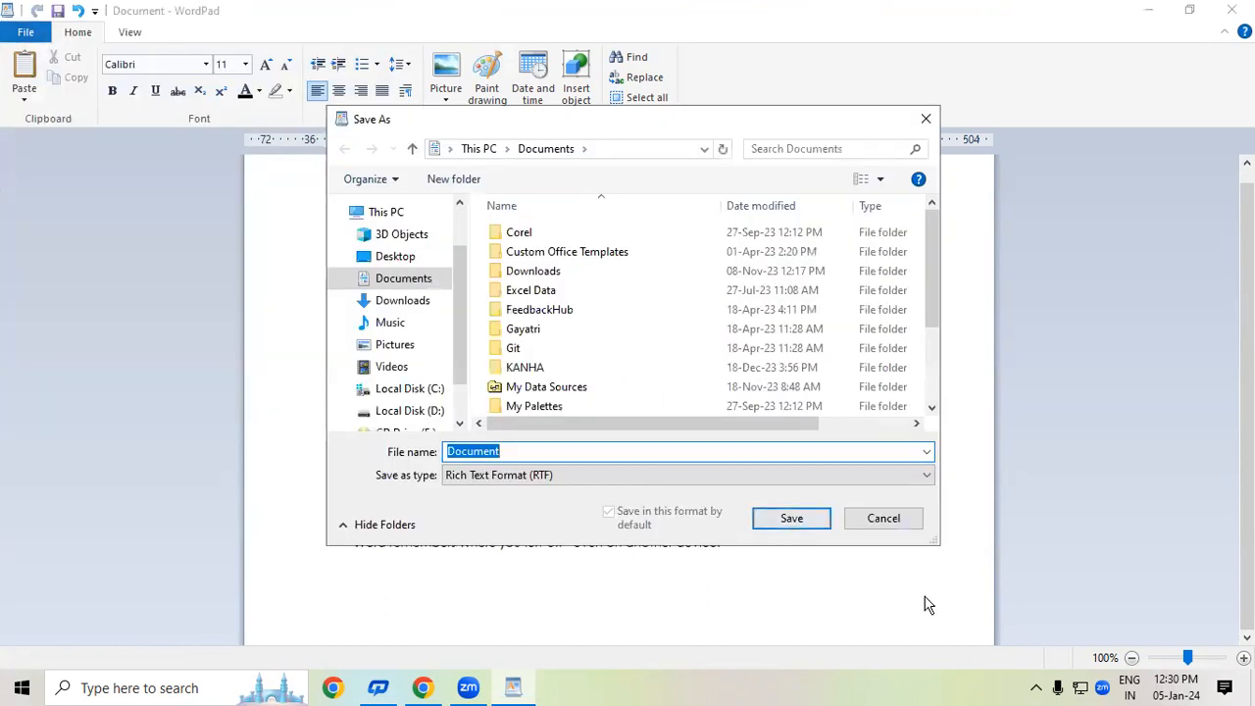
click(412, 258)
double_click(518, 458)
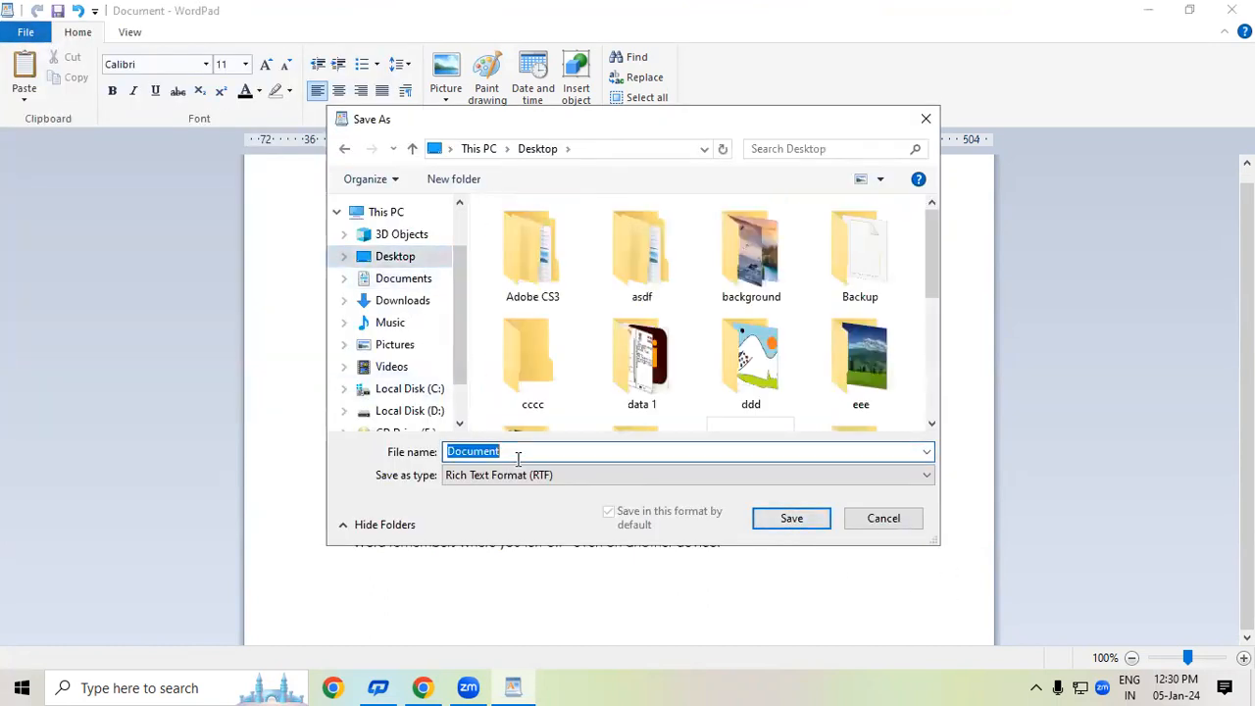
click(762, 517)
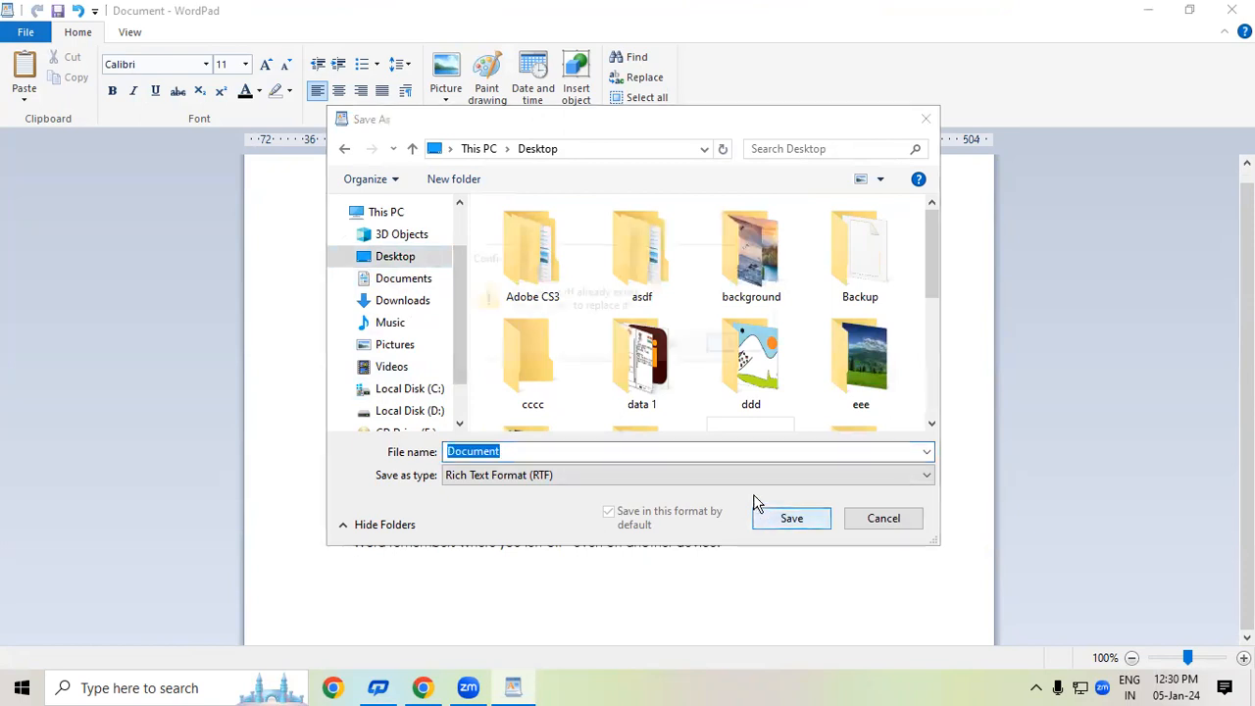
click(672, 345)
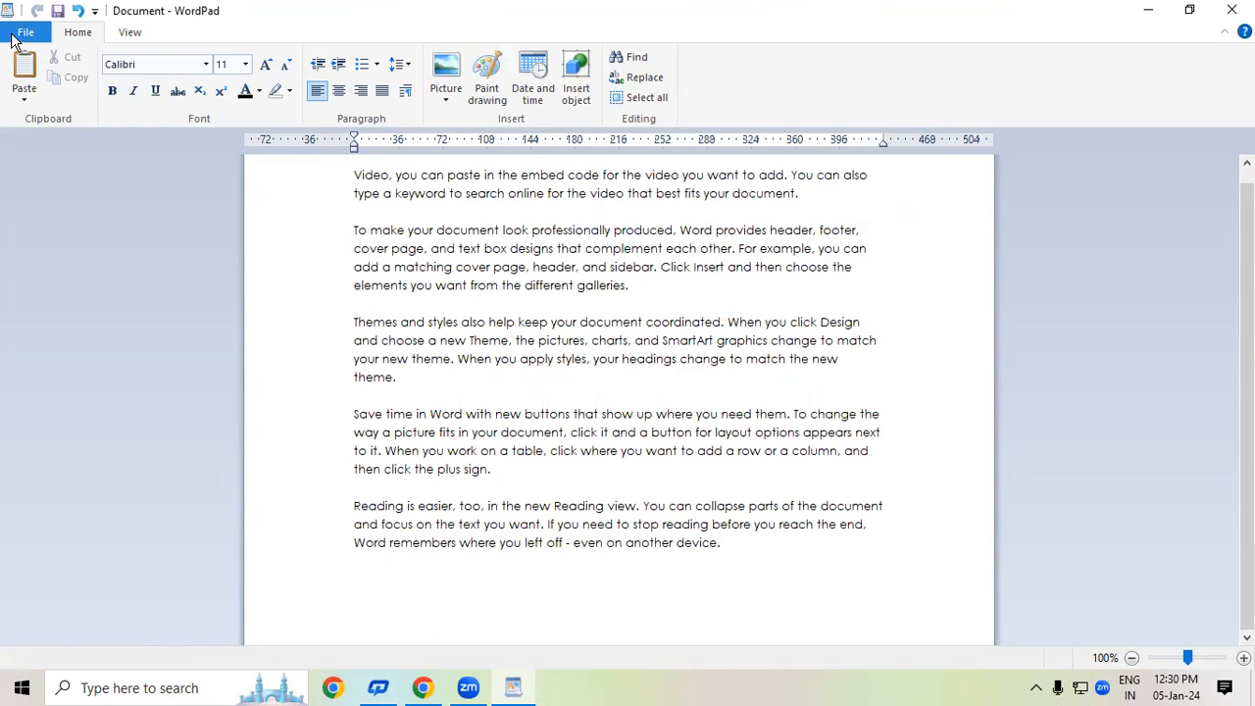
Start a new blank document, and open the saved Document file from the Desktop
click(24, 35)
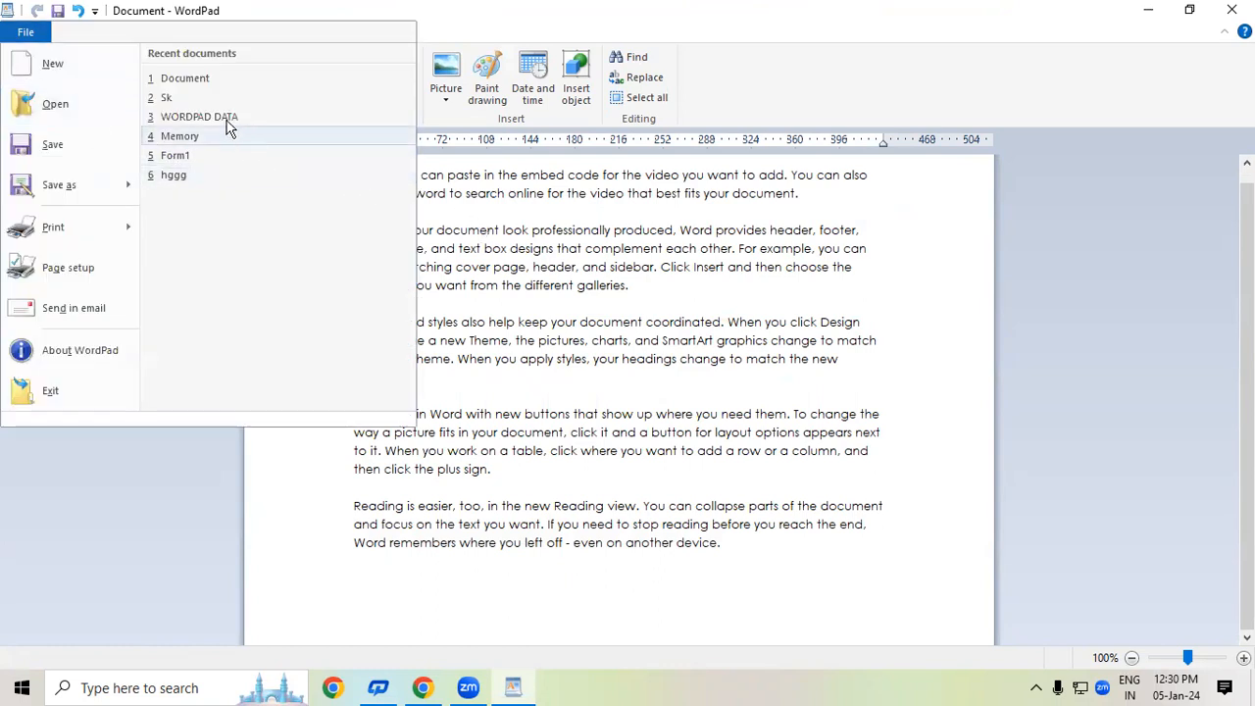
click(78, 74)
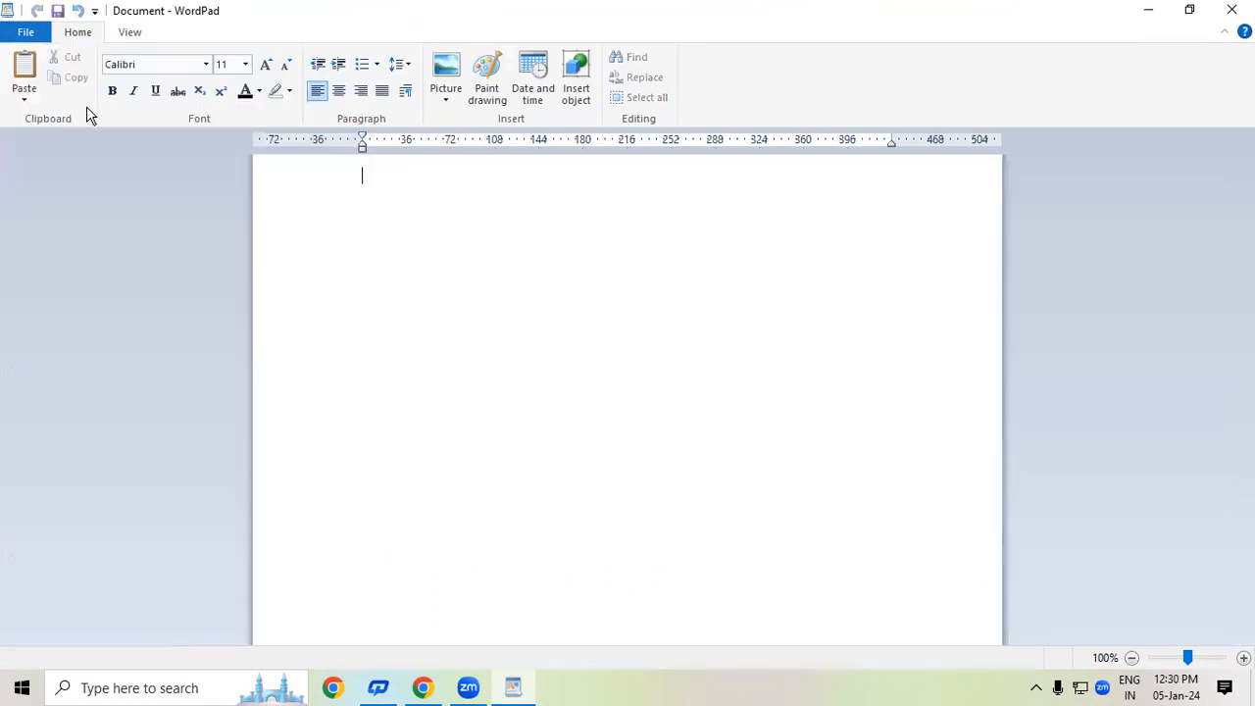
click(16, 38)
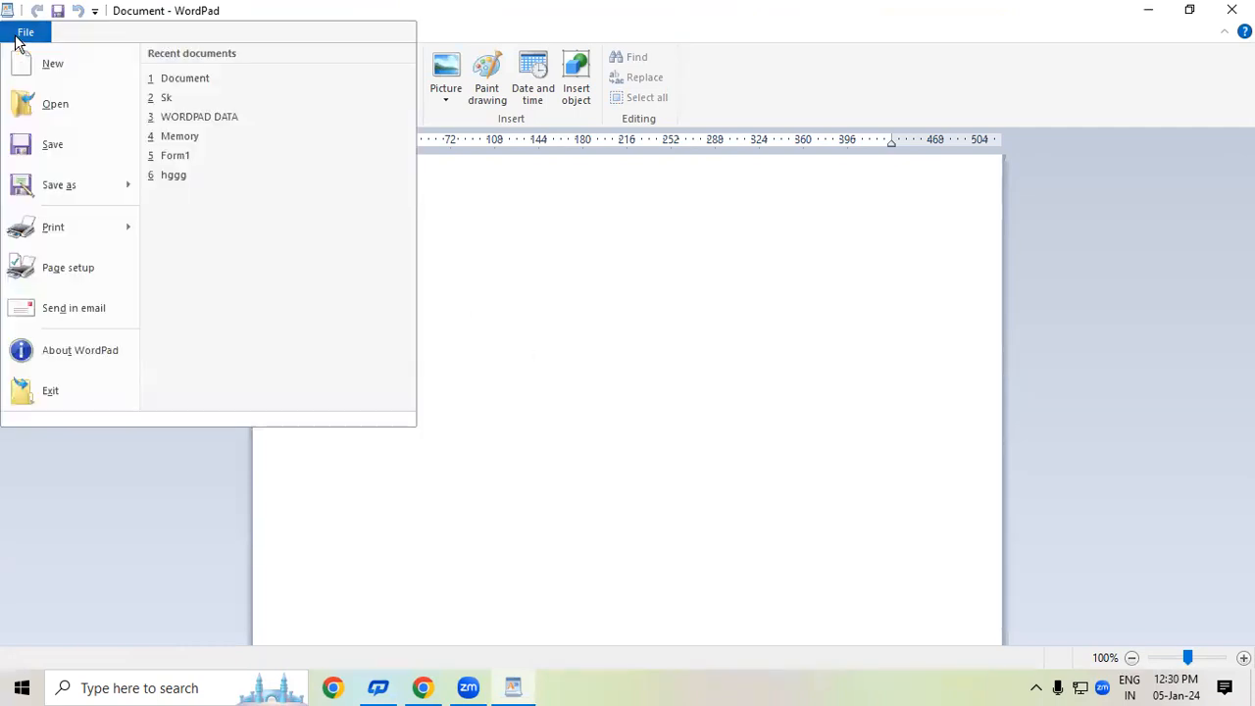
click(42, 111)
scroll(784, 295, down, 1)
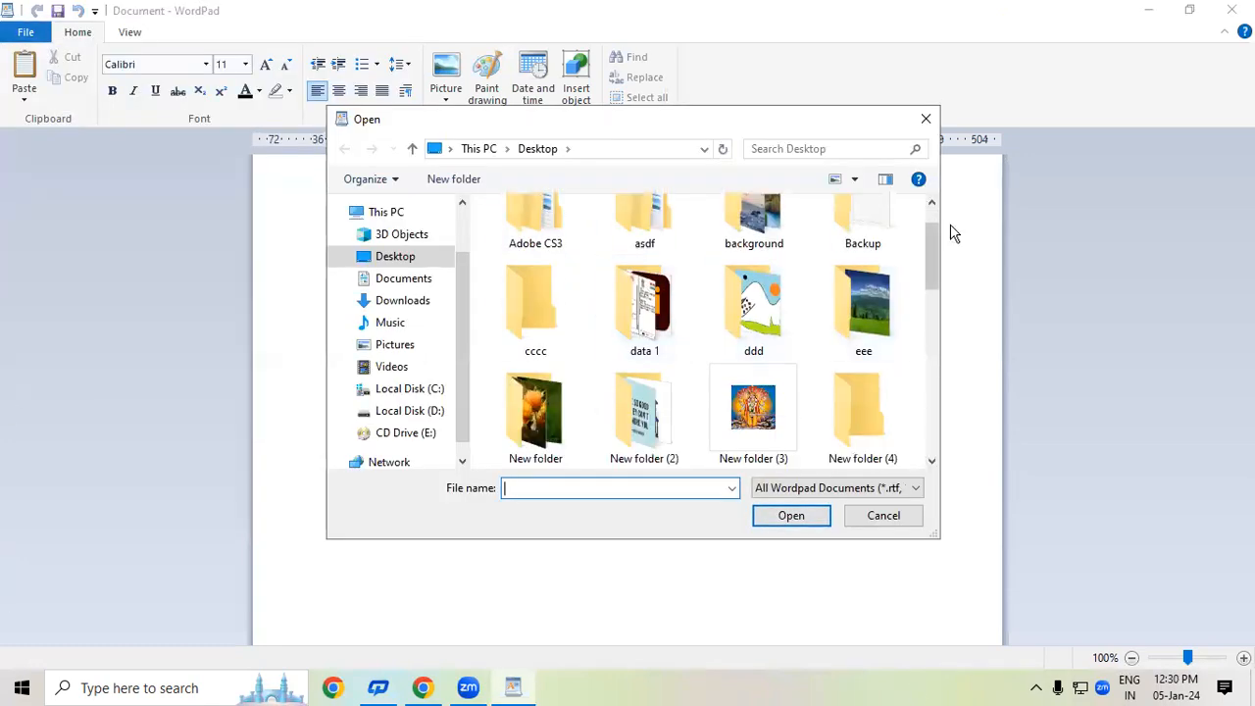
drag(935, 258, 924, 336)
click(859, 331)
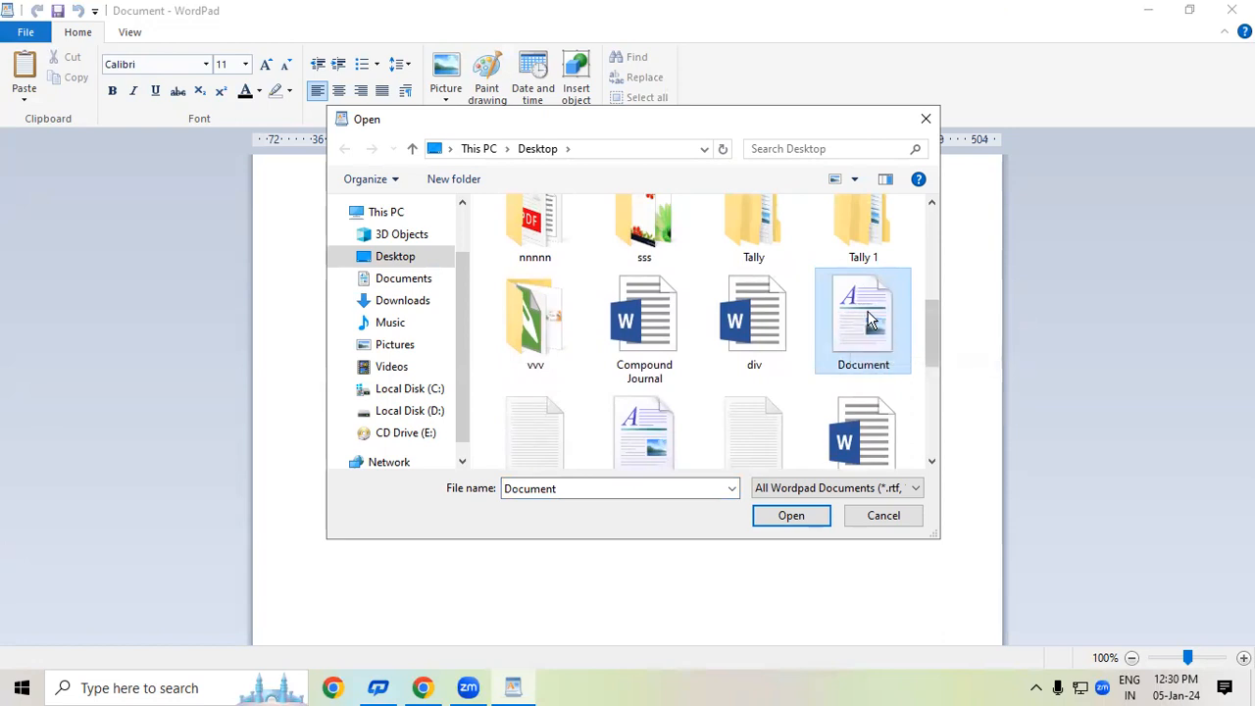
click(790, 516)
Copy all the sample paragraphs in the opened document and clear the selection
drag(357, 180, 726, 567)
key(ctrl+c)
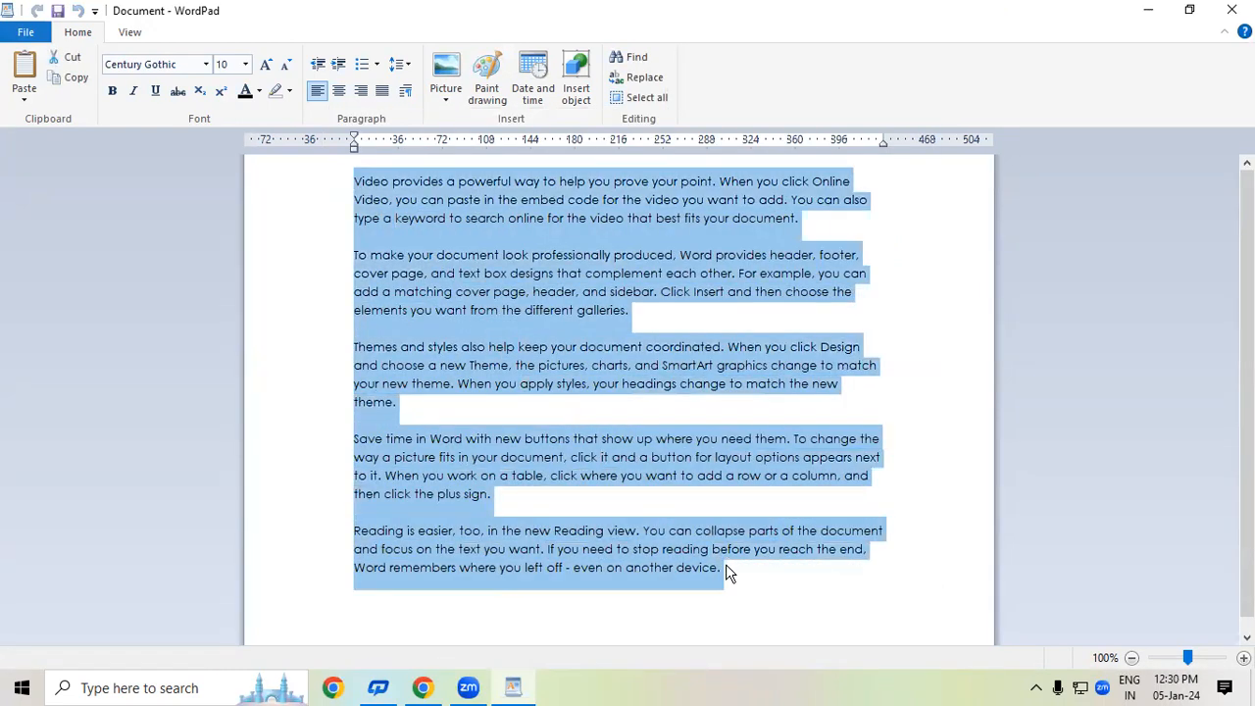
click(727, 573)
click(25, 32)
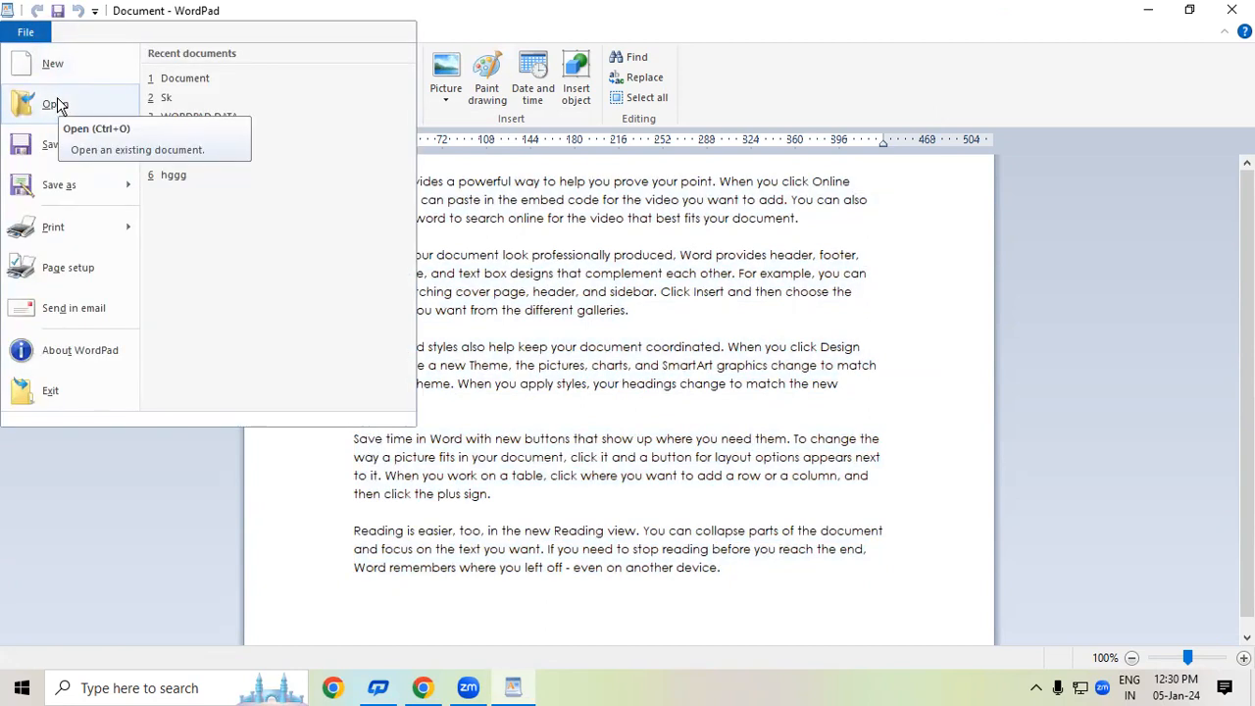
mouse_move(65, 190)
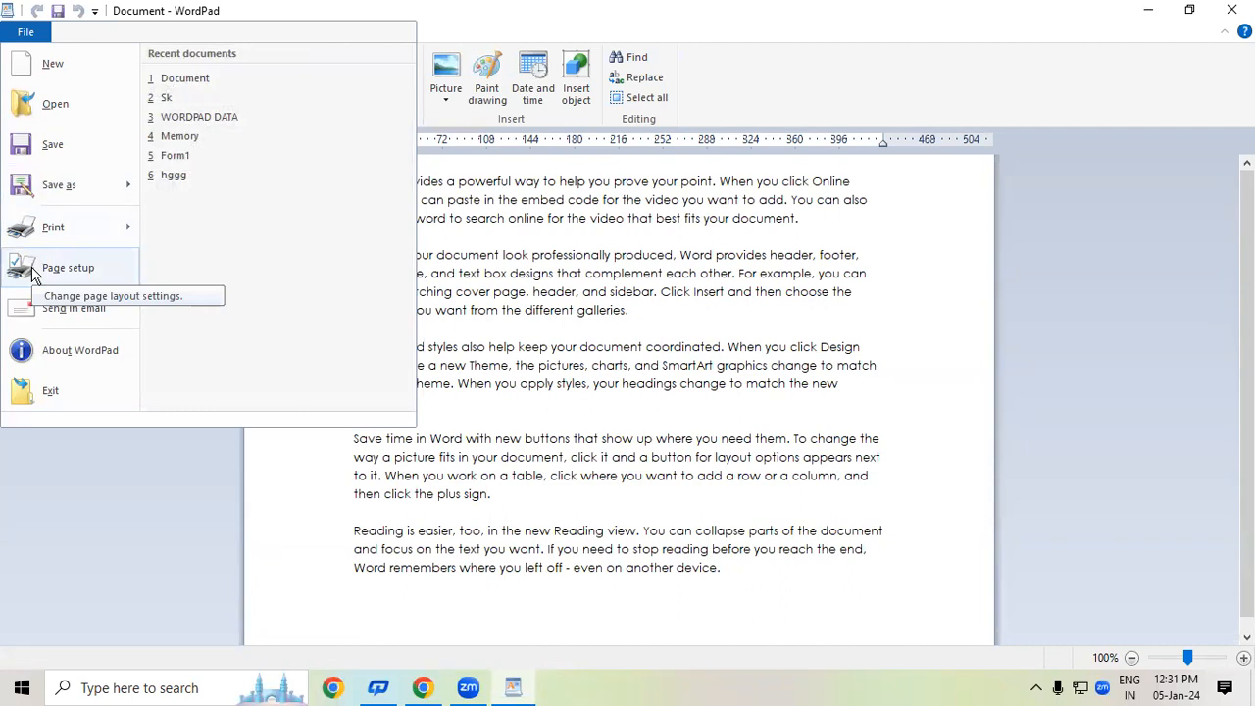
click(534, 330)
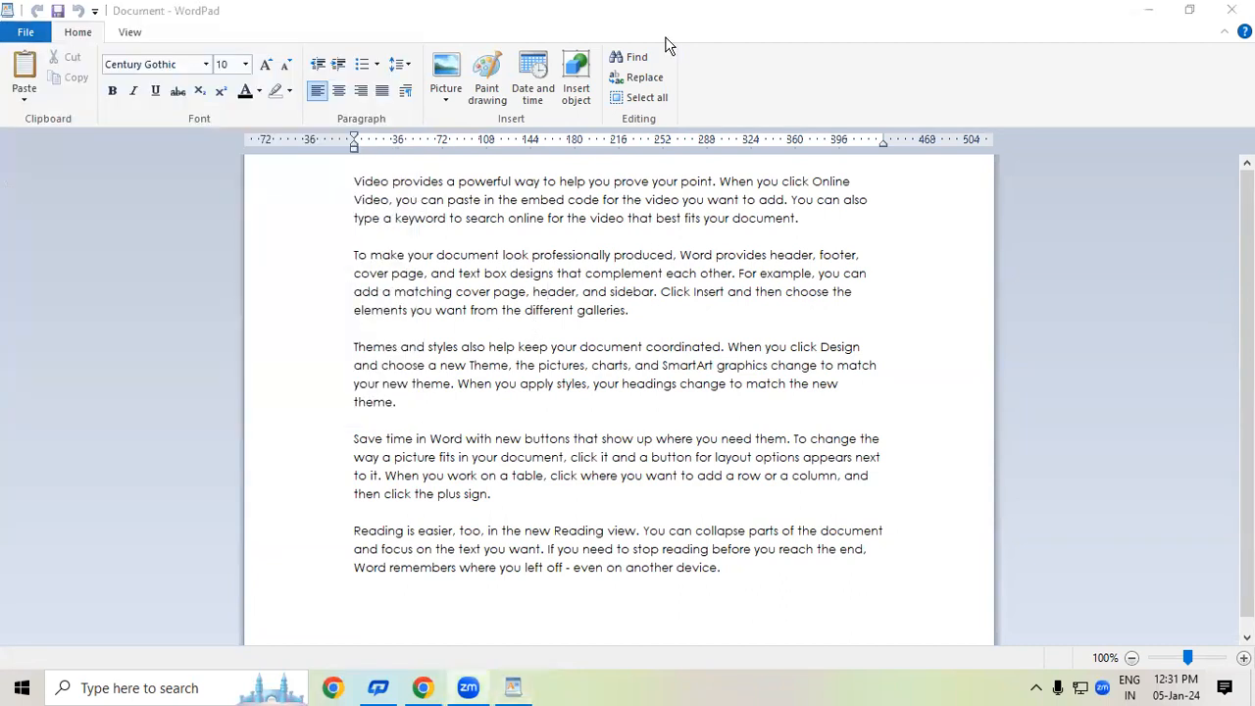
mouse_move(614, 244)
mouse_down()
mouse_move(627, 292)
mouse_move(662, 275)
mouse_move(598, 318)
mouse_move(585, 287)
mouse_up()
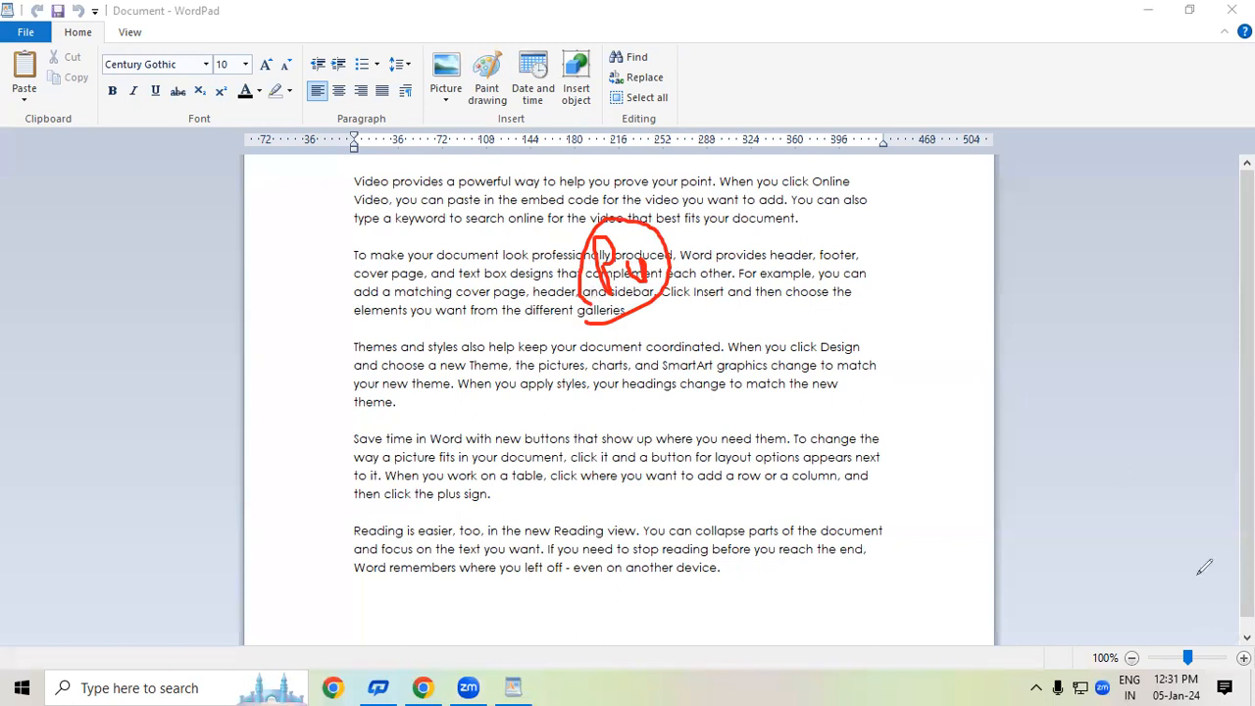
key(Escape)
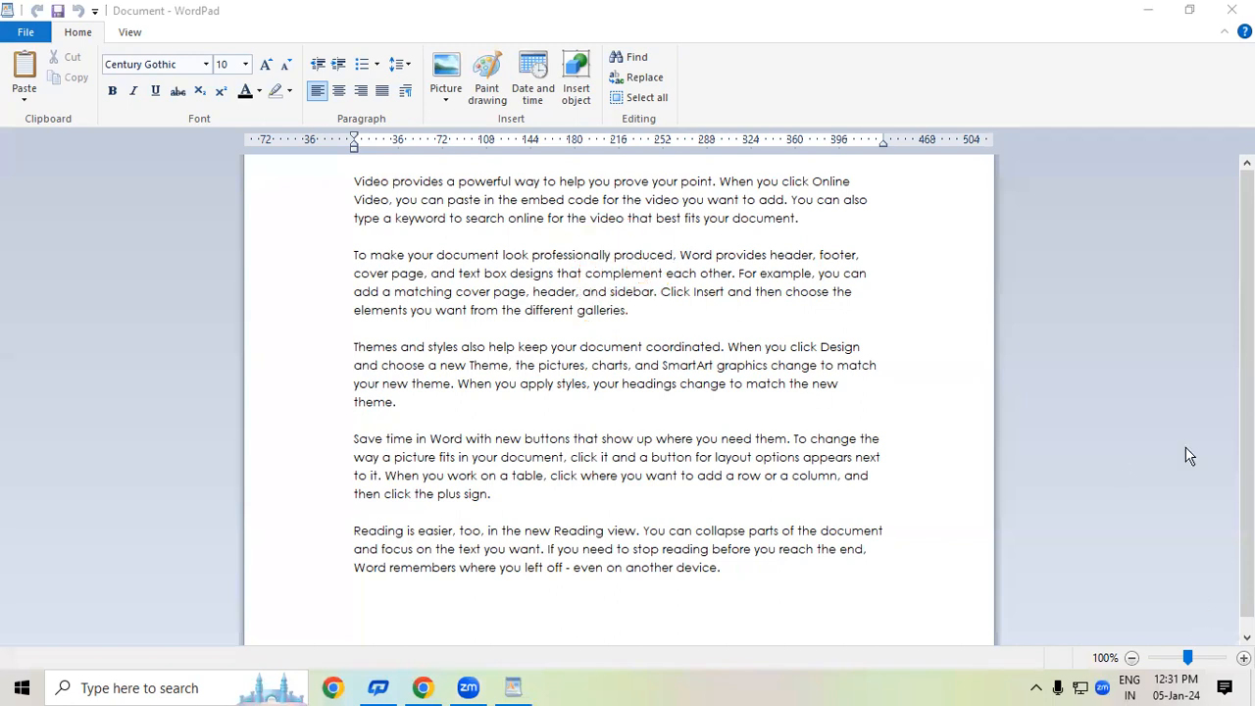
Show the document in print preview and examine the page at 100% zoom
click(18, 34)
mouse_move(66, 235)
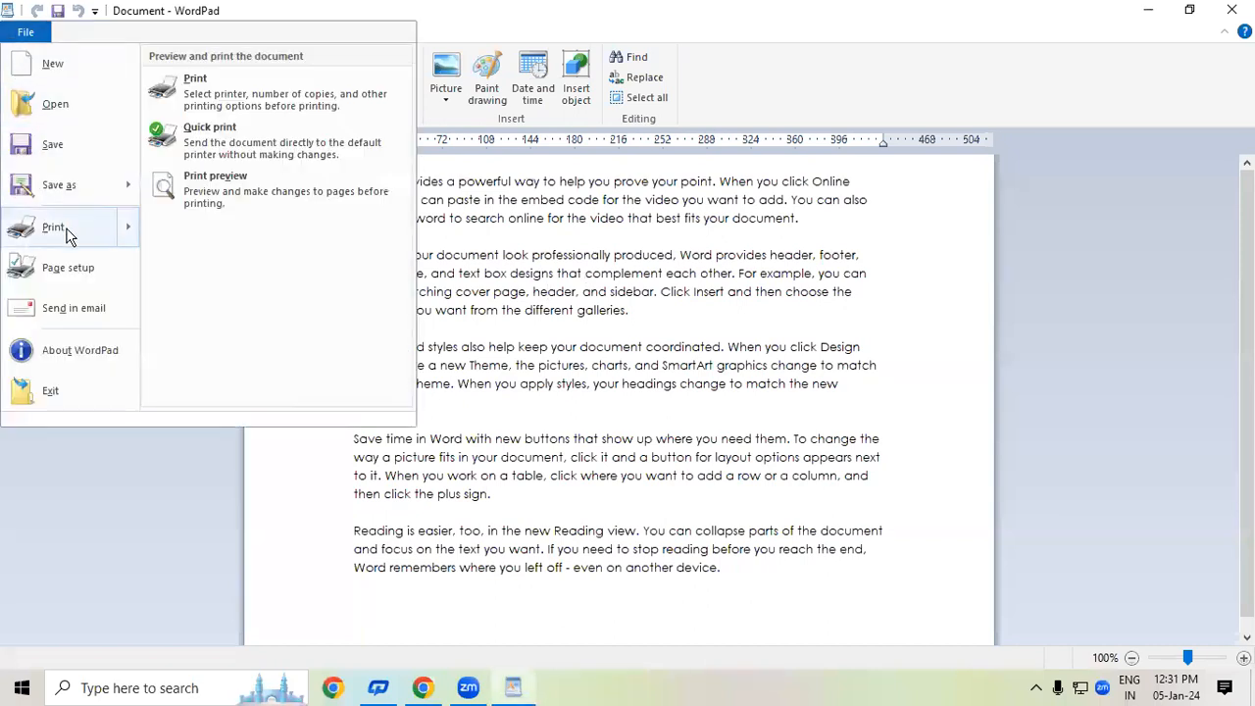
click(232, 192)
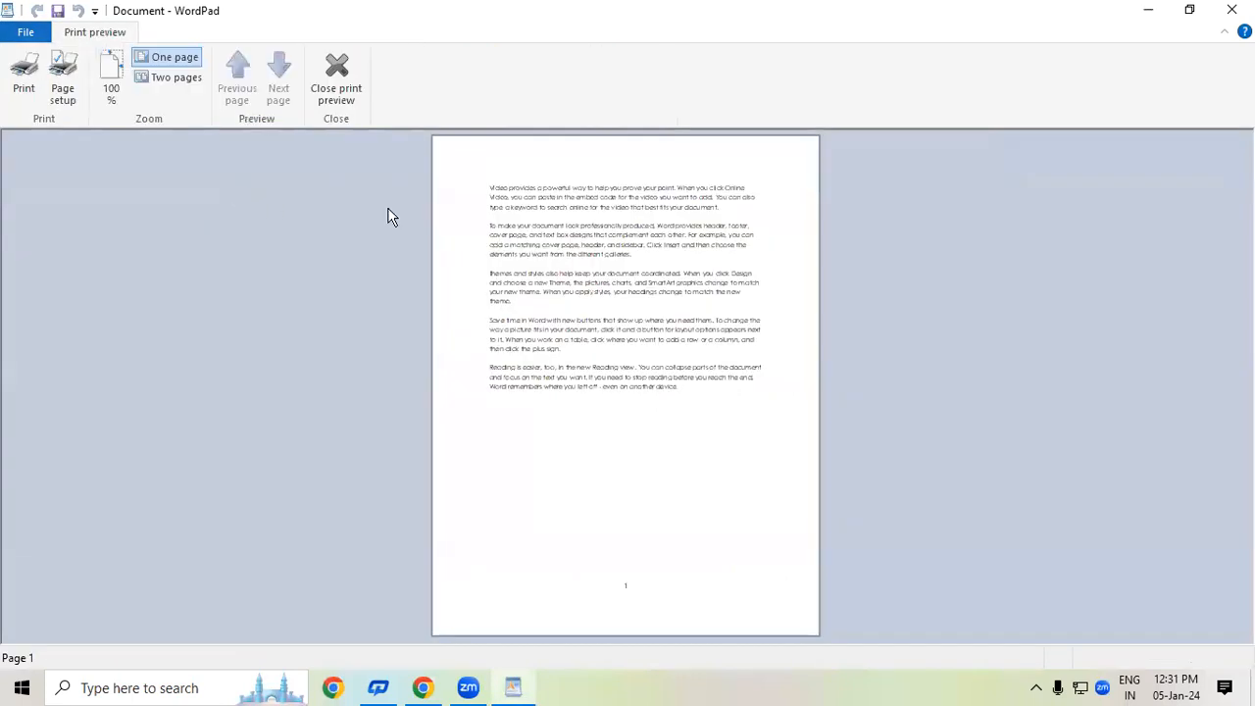
click(503, 215)
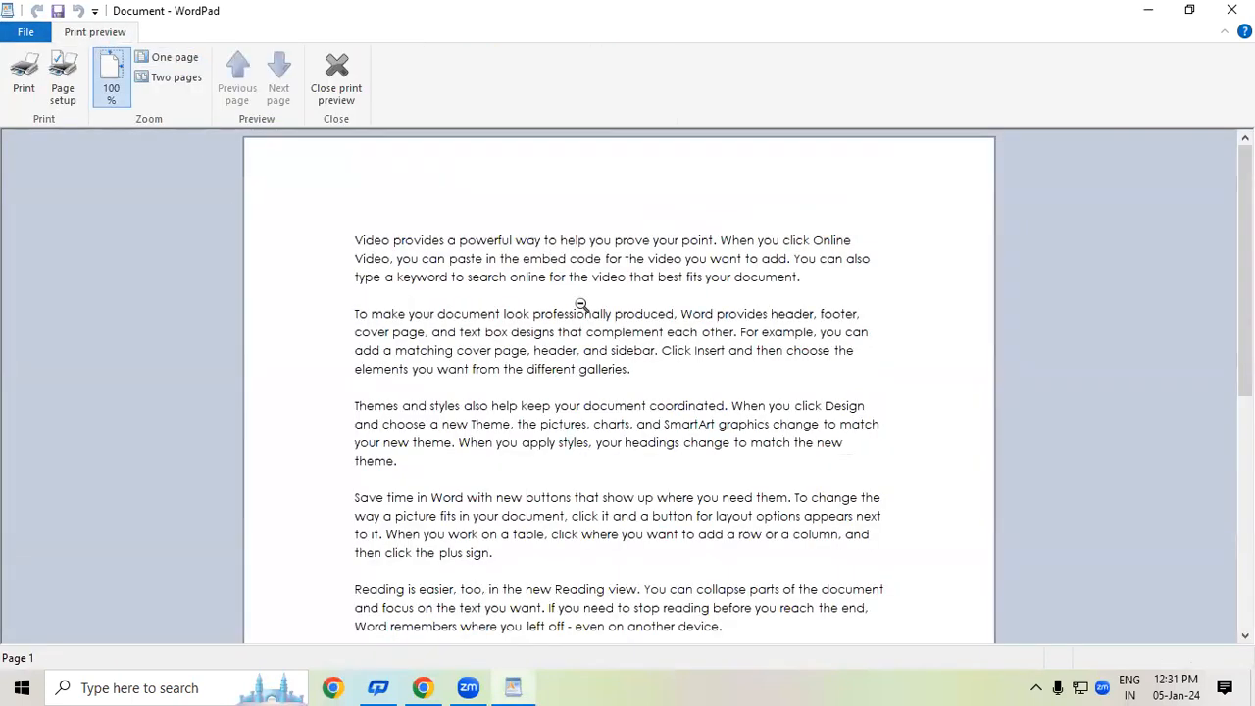
scroll(582, 304, down, 5)
scroll(583, 309, up, 5)
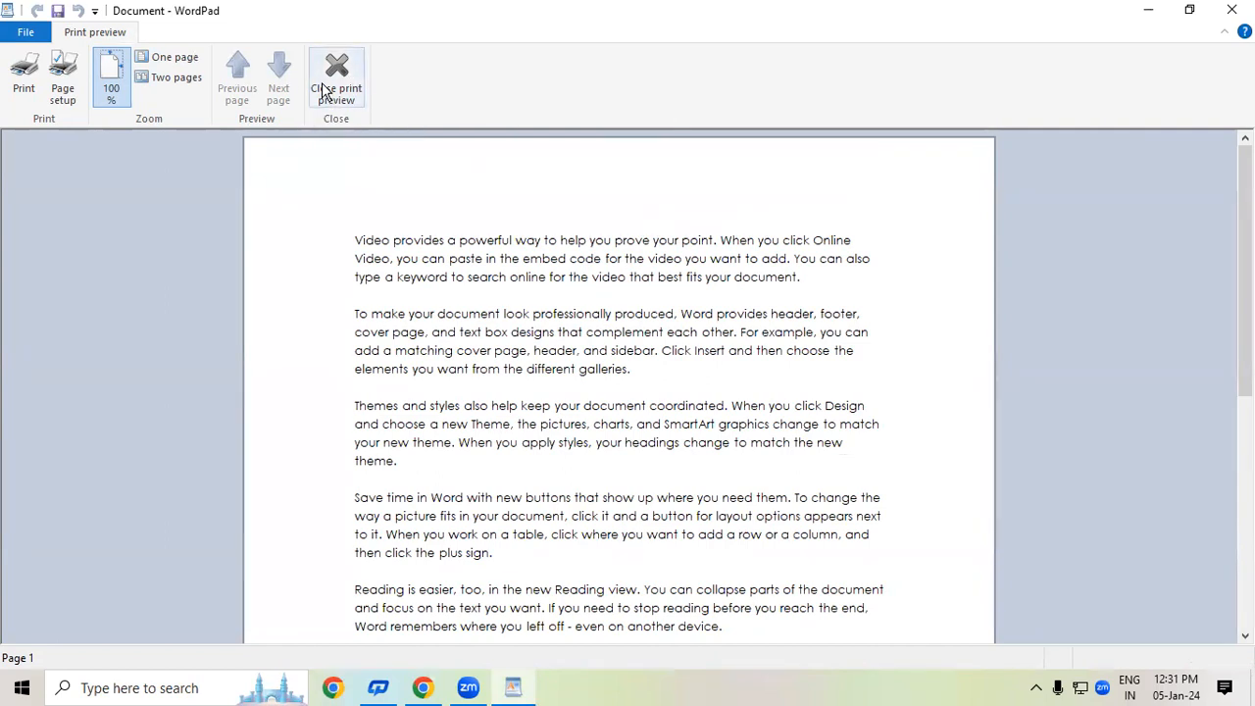
View the printer, page range and copies options in the Print dialog and leave it without printing
click(14, 82)
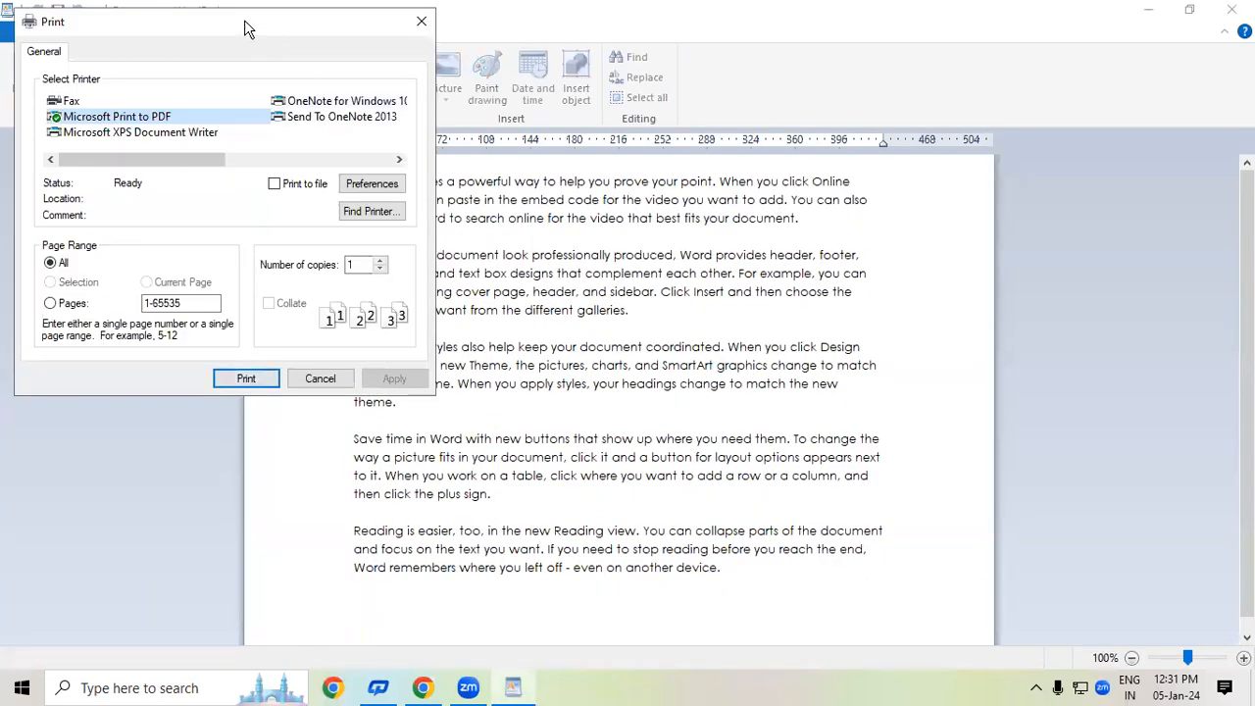
drag(253, 37, 712, 161)
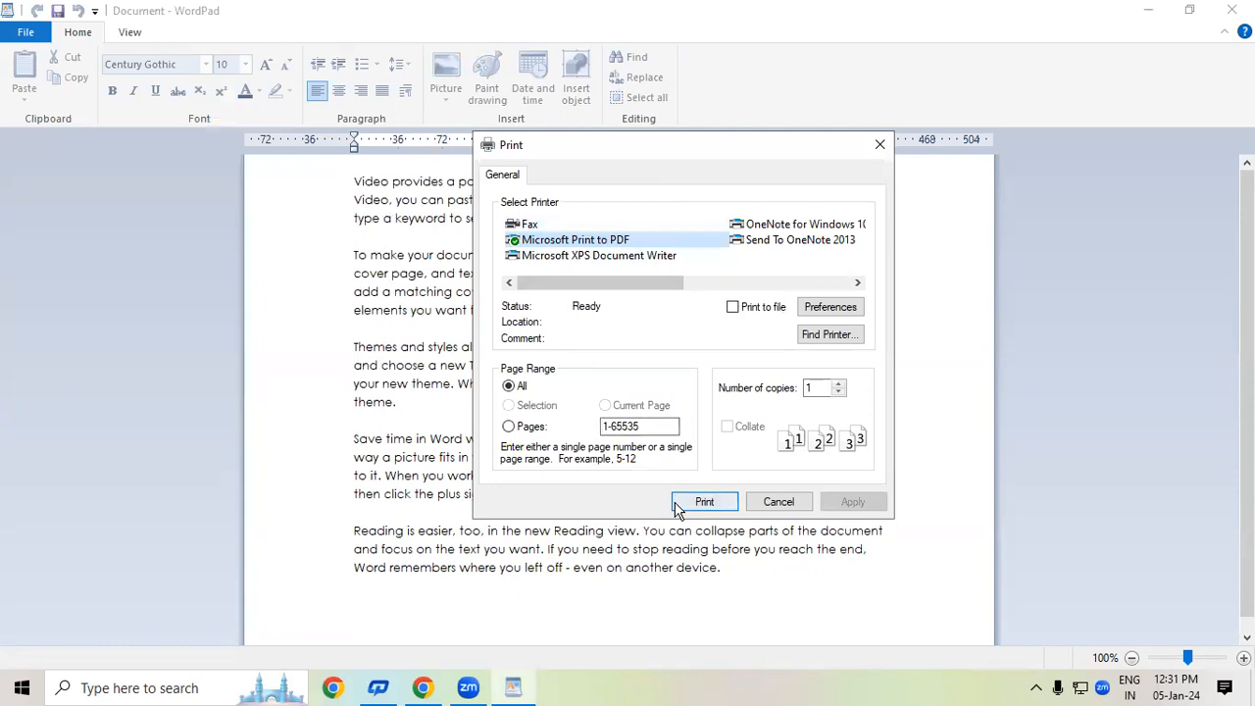
click(770, 497)
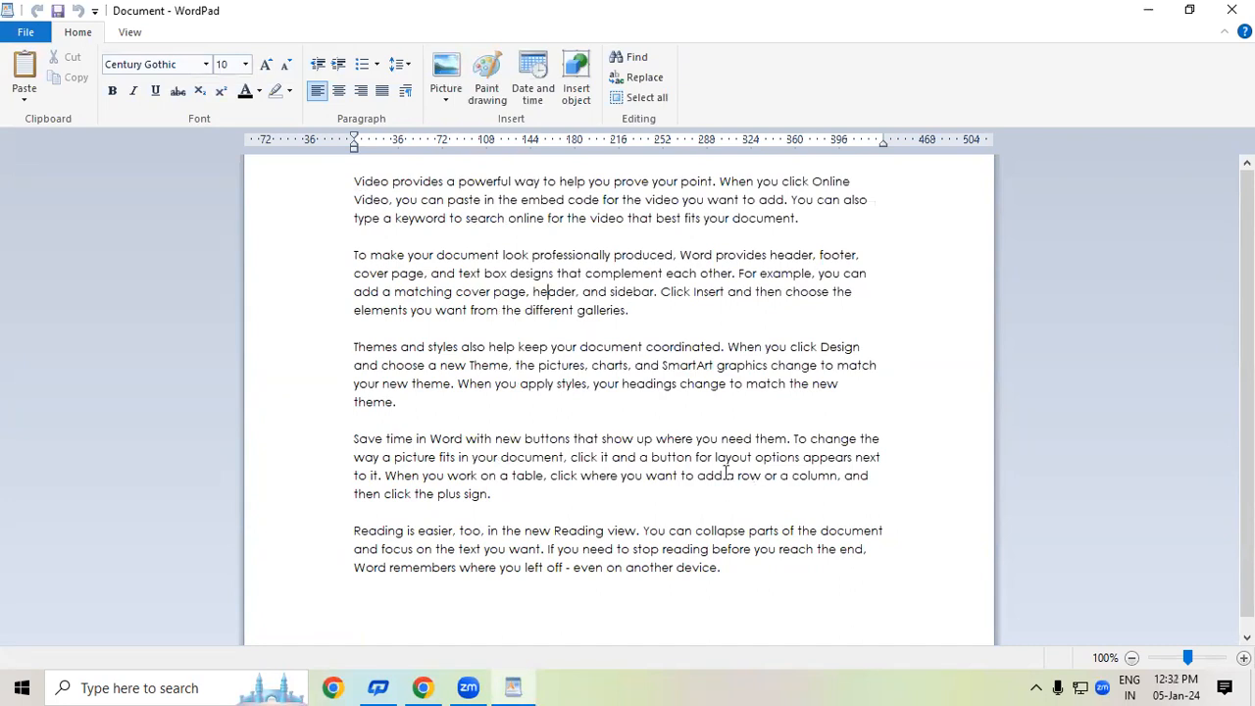
Close WordPad, relaunch it by running "wordpad" and paste the copied sample paragraphs into the blank document
click(1231, 9)
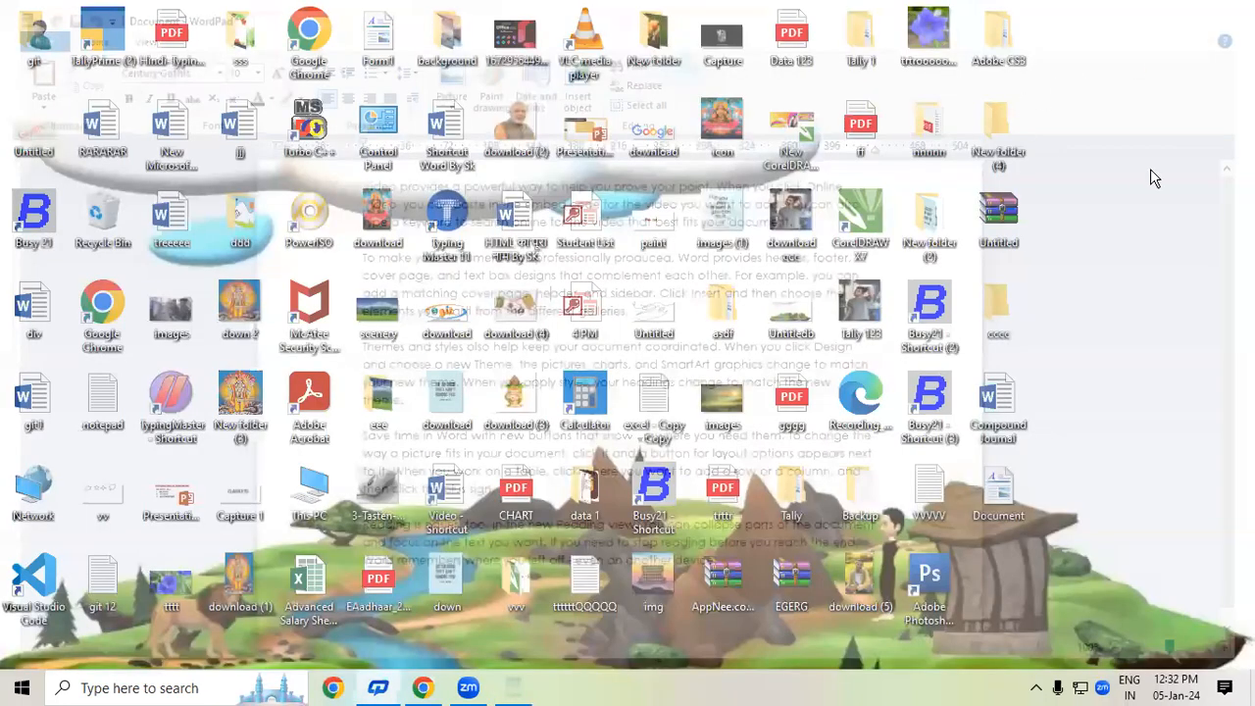
key(super+r)
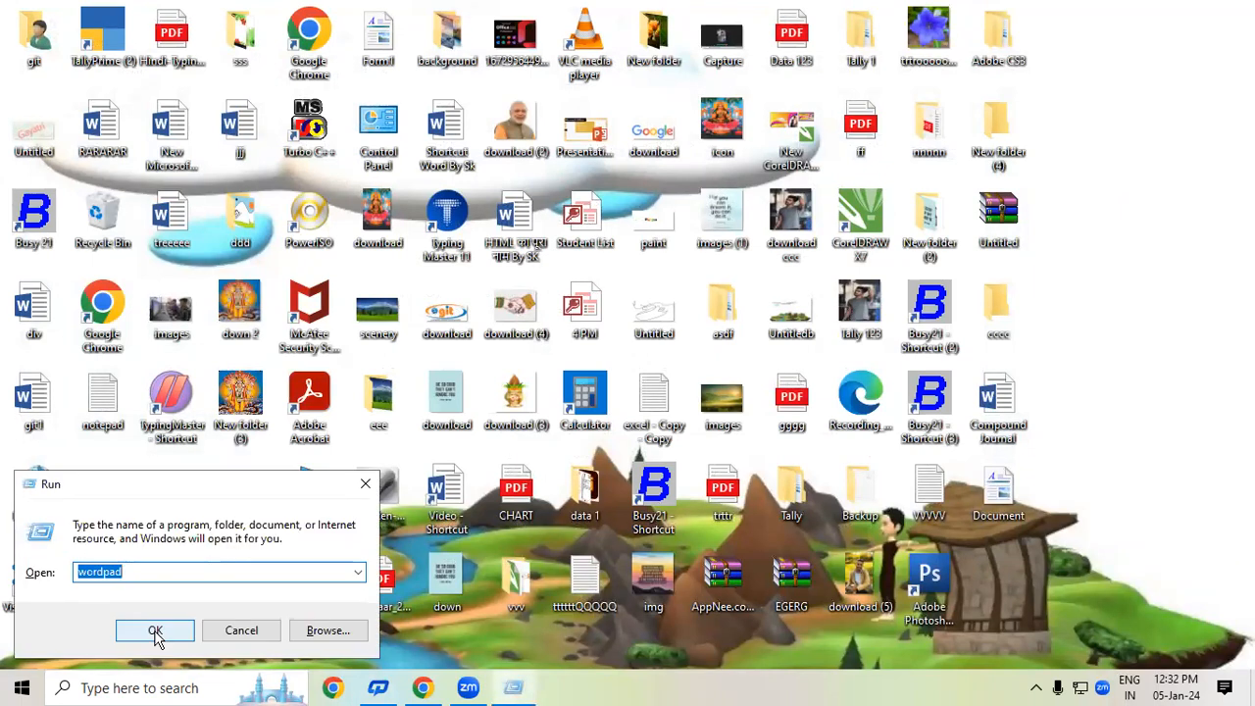
click(155, 632)
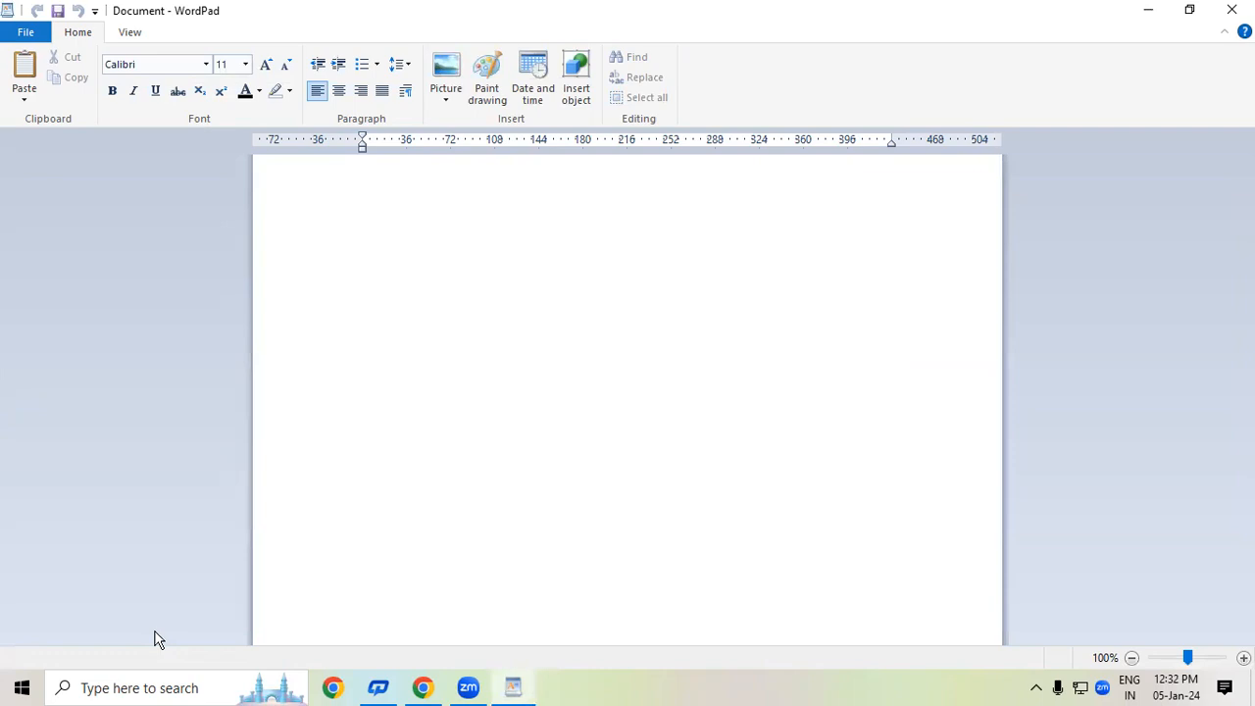
key(ctrl+v)
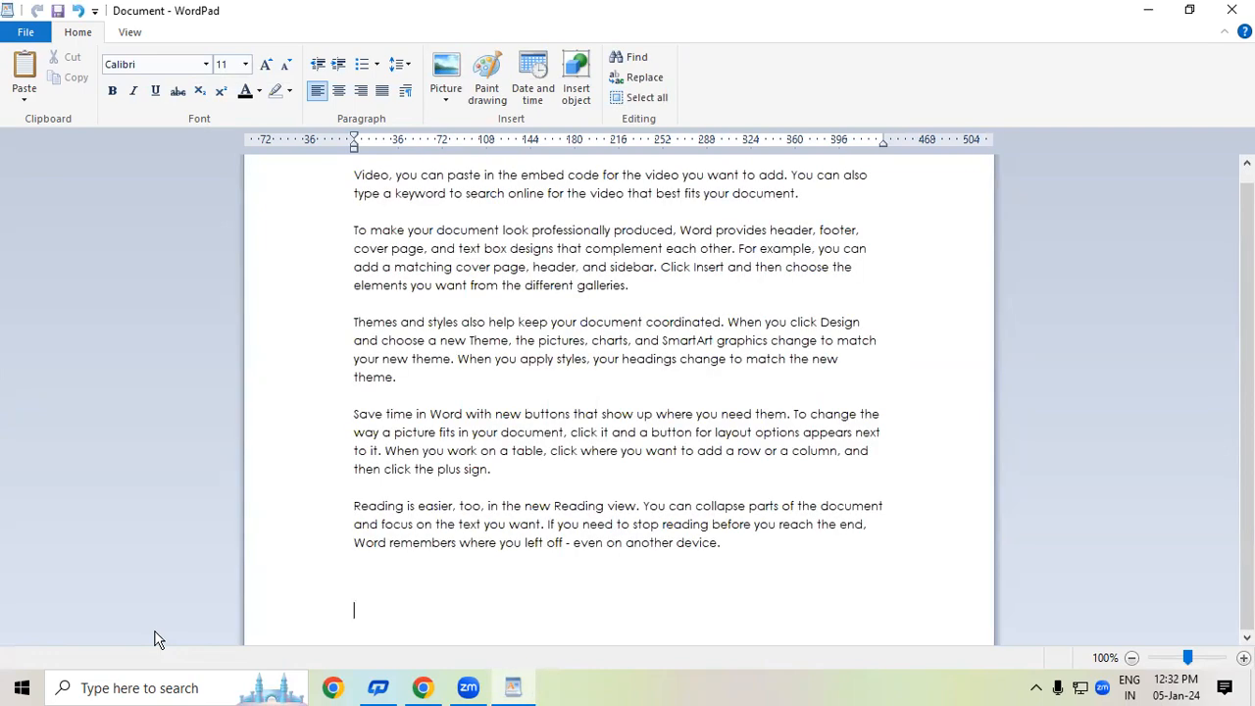
Start a new document without saving the current changes and paste the sample paragraphs into it again
click(22, 36)
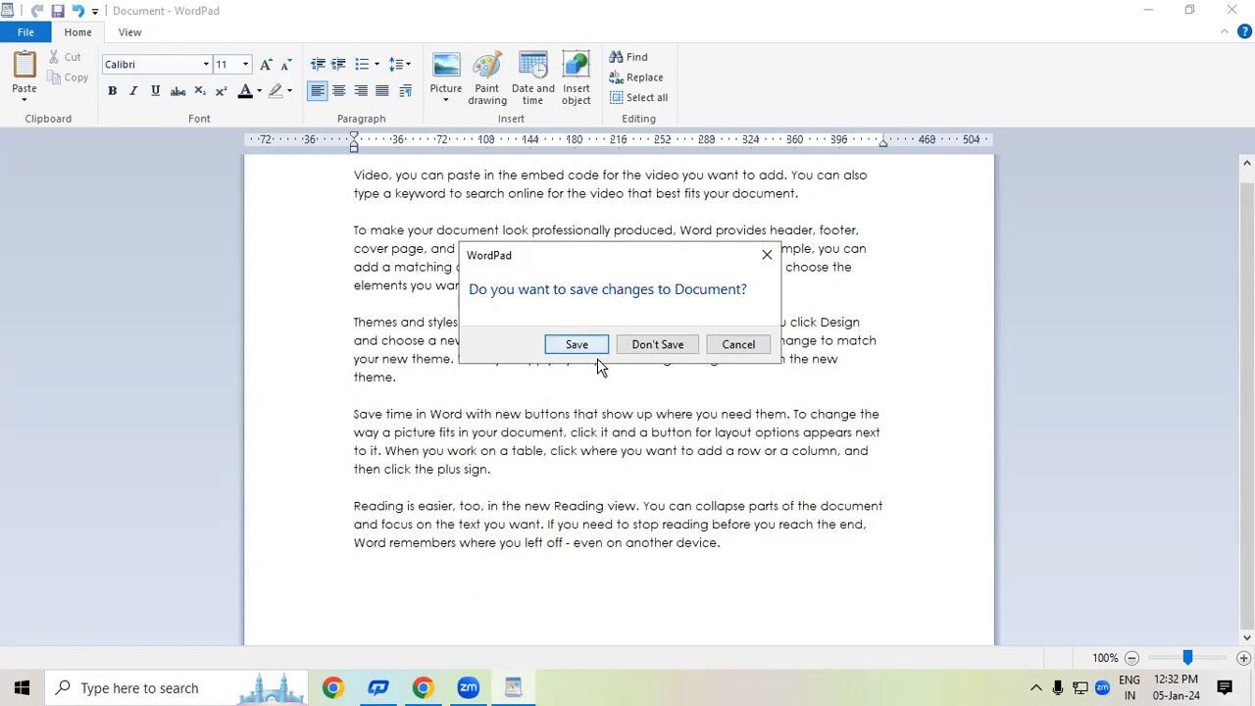
click(653, 347)
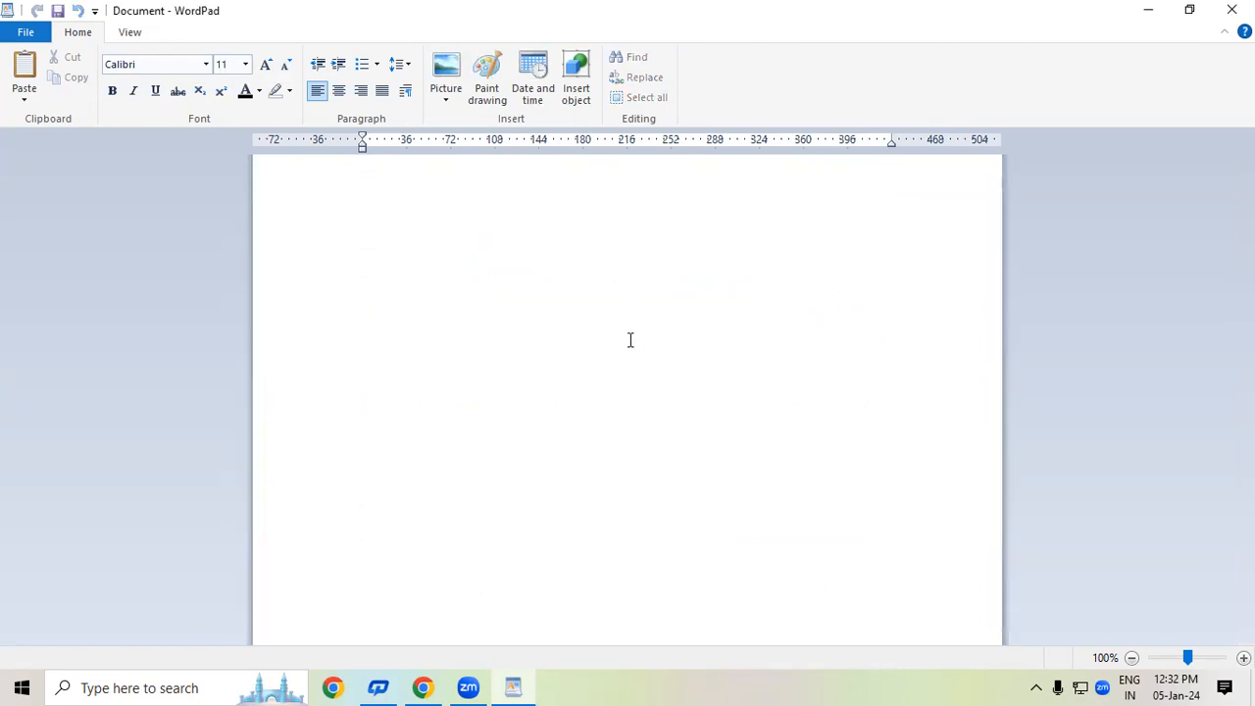
text(Video provides a powerful way to help you prove your point. When you click Online Video, you can paste in the embed code for the video you want to add. You can also type a keyword to search online for the video that best fits your document.  To make your document look professionally produced, Word provides header, footer, cover page, and text box designs that complement each other. For example, you can add a matching cover page, header, and sidebar. Click Insert and then choose the elements you want from the different galleries.  Themes and styles also help keep your document coordinated. When you click Design and choose a new Theme, the pictures, charts, and SmartArt graphics change to match your new theme. When you apply styles, your headings change to match the new theme.  Save time in Word with new buttons that show up where you need them. To change the way a picture fits in your document, click it and a button for layout options appears next to it. When you work on a table, click where you want to add a row or a column, and then click the plus sign.  Reading is easier, too, in the new Reading view. You can collapse parts of the document and focus on the text you want. If you need to stop reading before you reach the end, Word remembers where you left off - even on another device.)
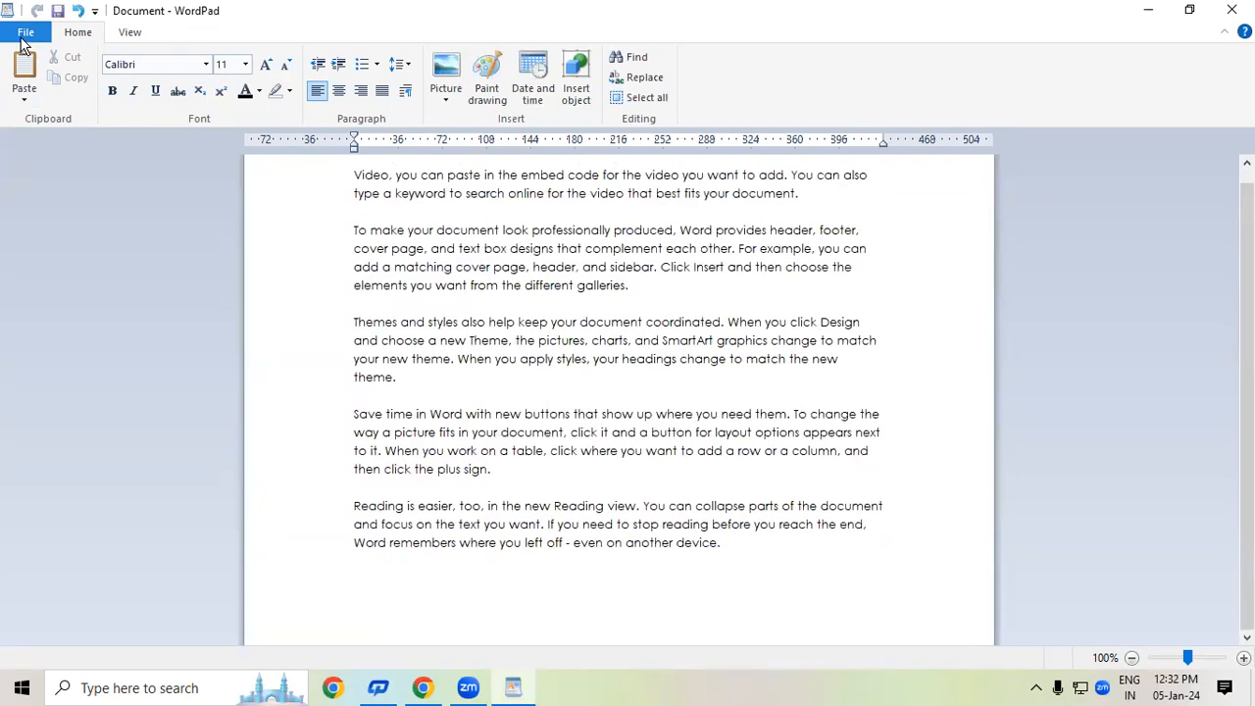
Check the whole page in print preview and return to the editing view
click(23, 37)
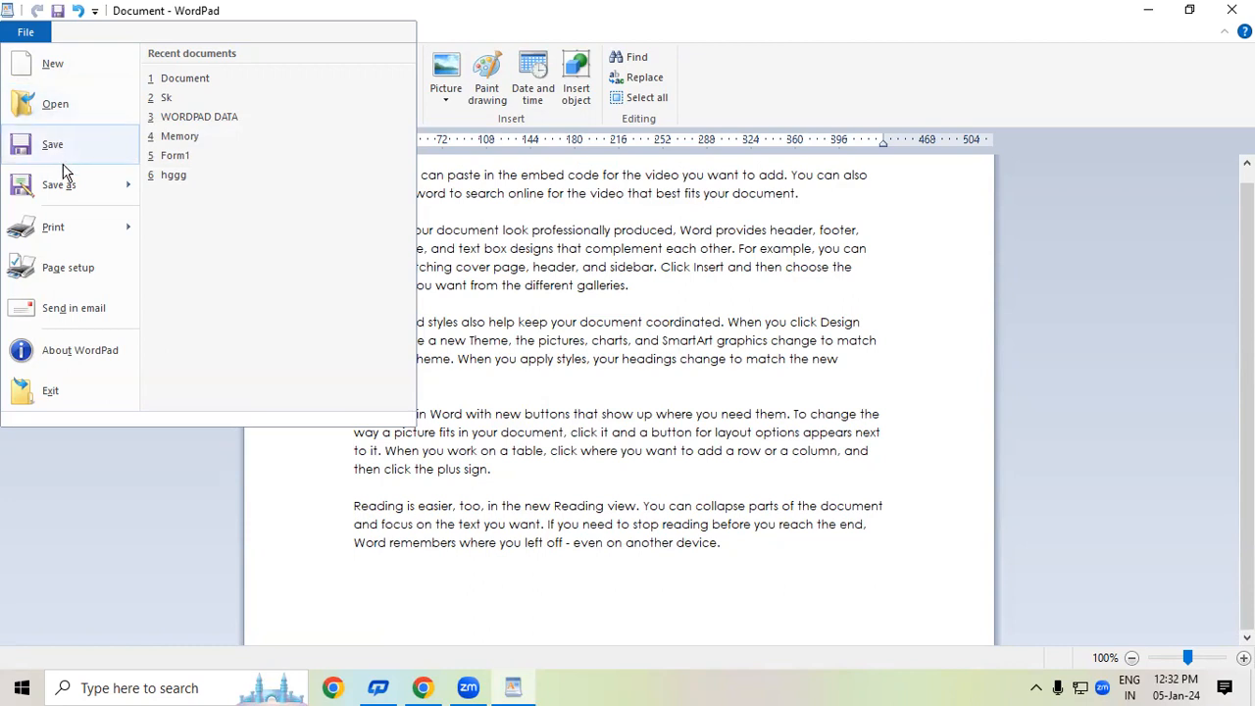
mouse_move(66, 228)
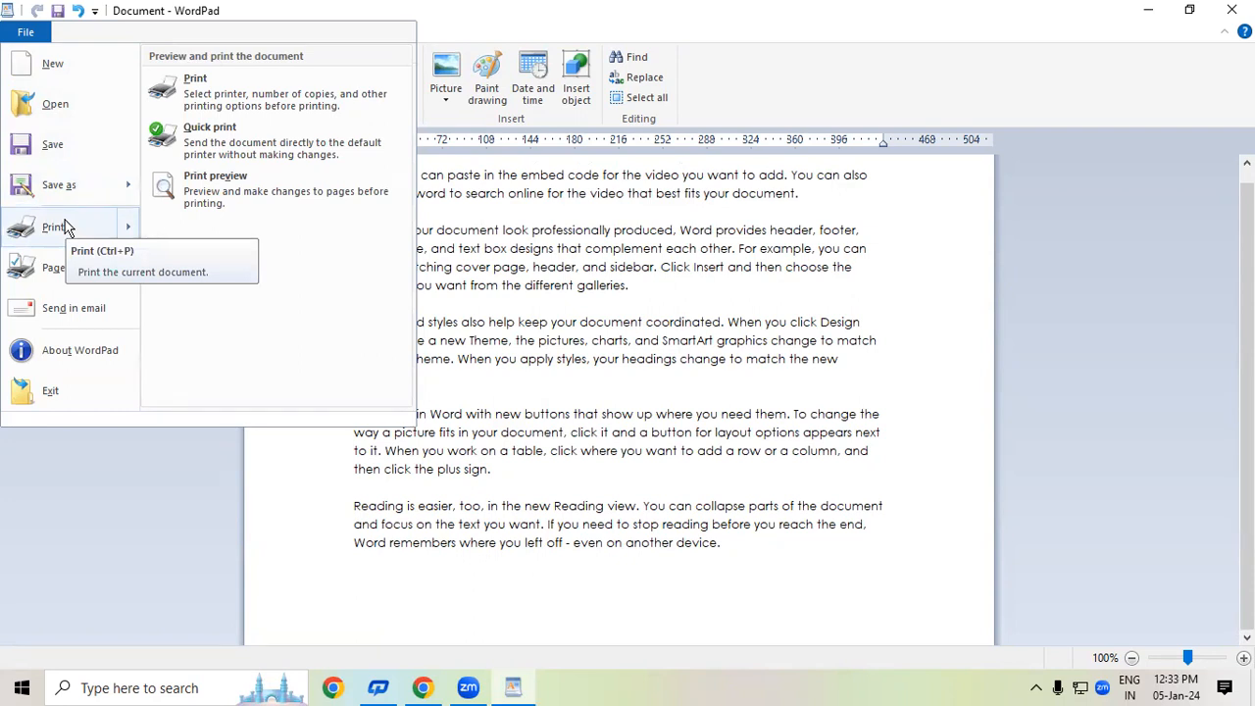
click(206, 193)
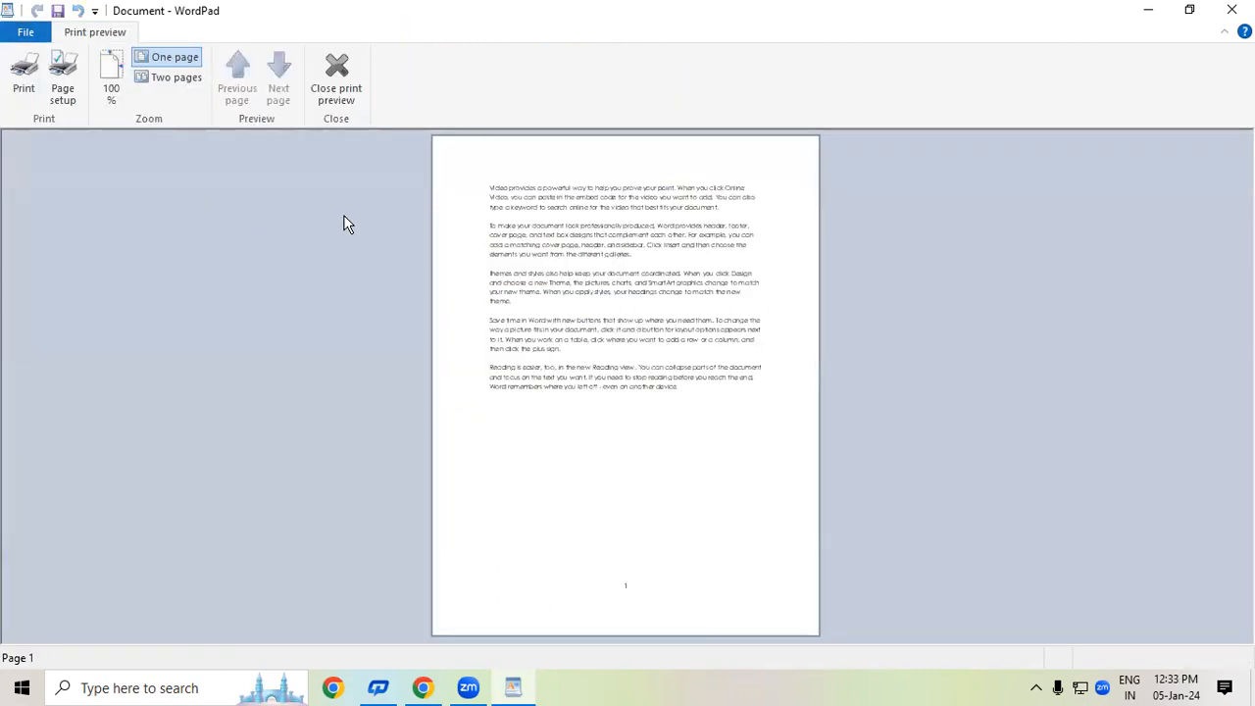
click(360, 80)
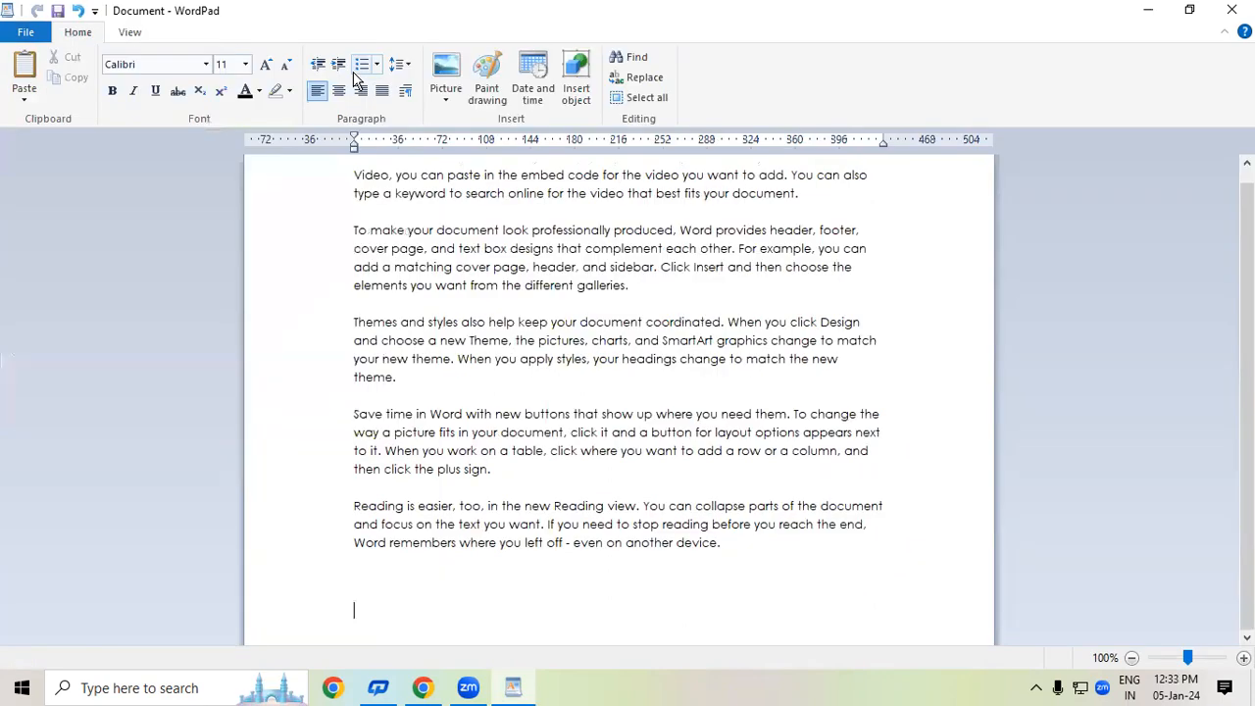
Look at the print commands, bring up the Print dialog and dismiss it without printing the document
click(24, 30)
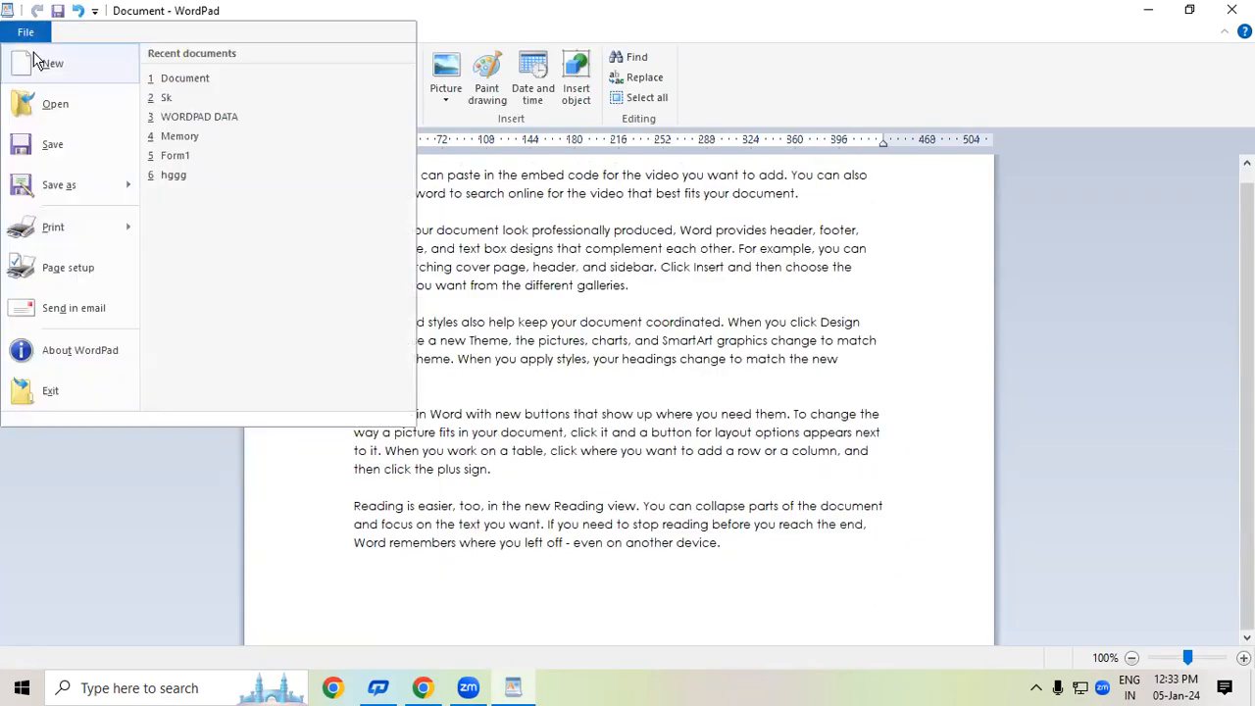
mouse_move(68, 196)
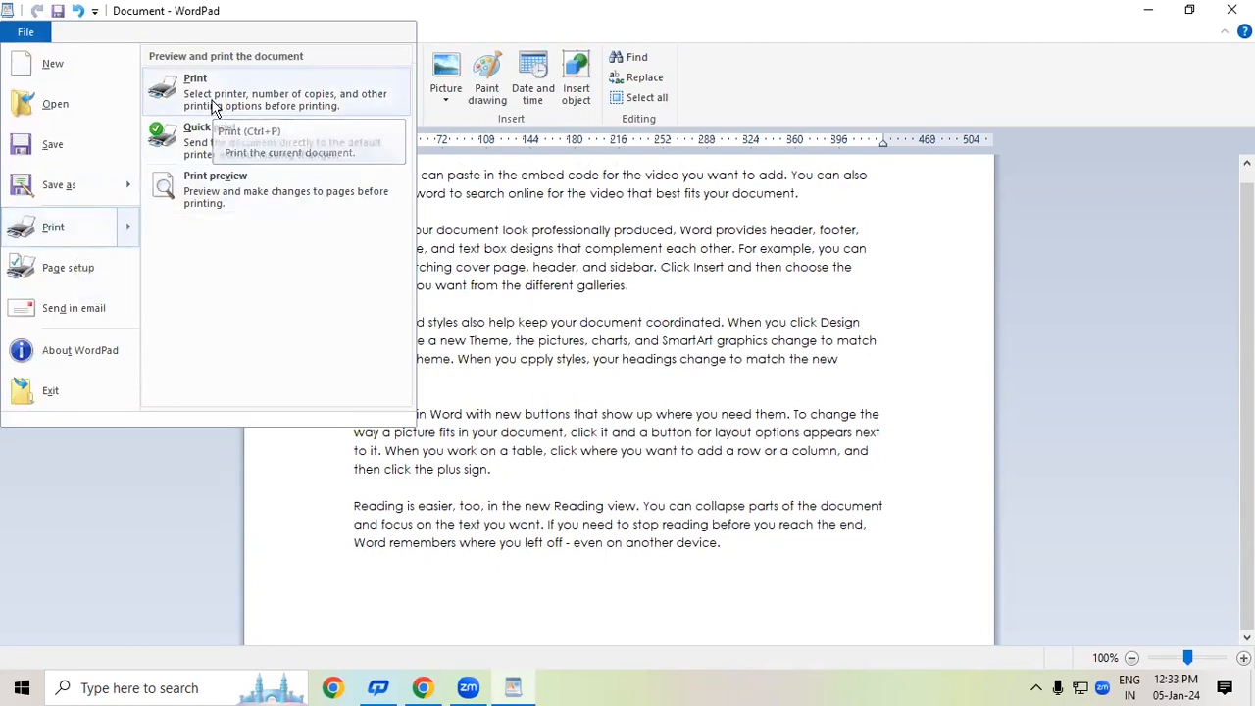
click(214, 98)
click(246, 381)
click(319, 378)
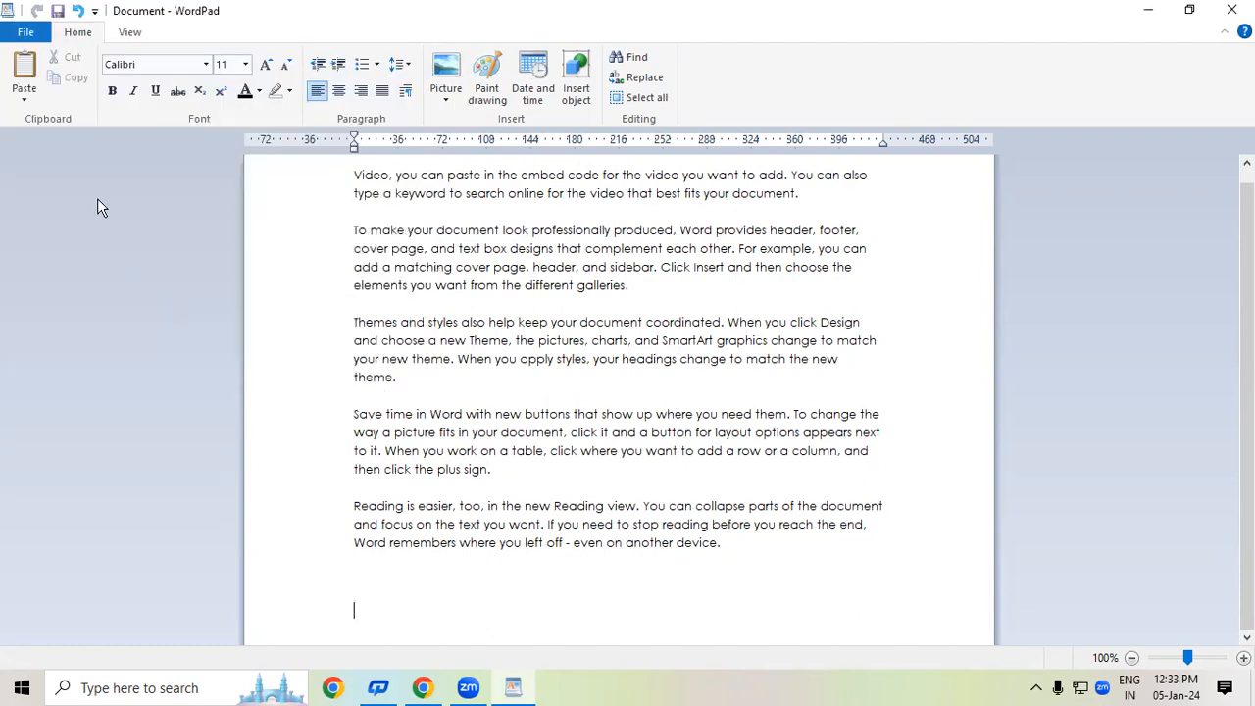
Quick print the document to a PDF file named "ty" on the Desktop
click(26, 32)
mouse_move(65, 232)
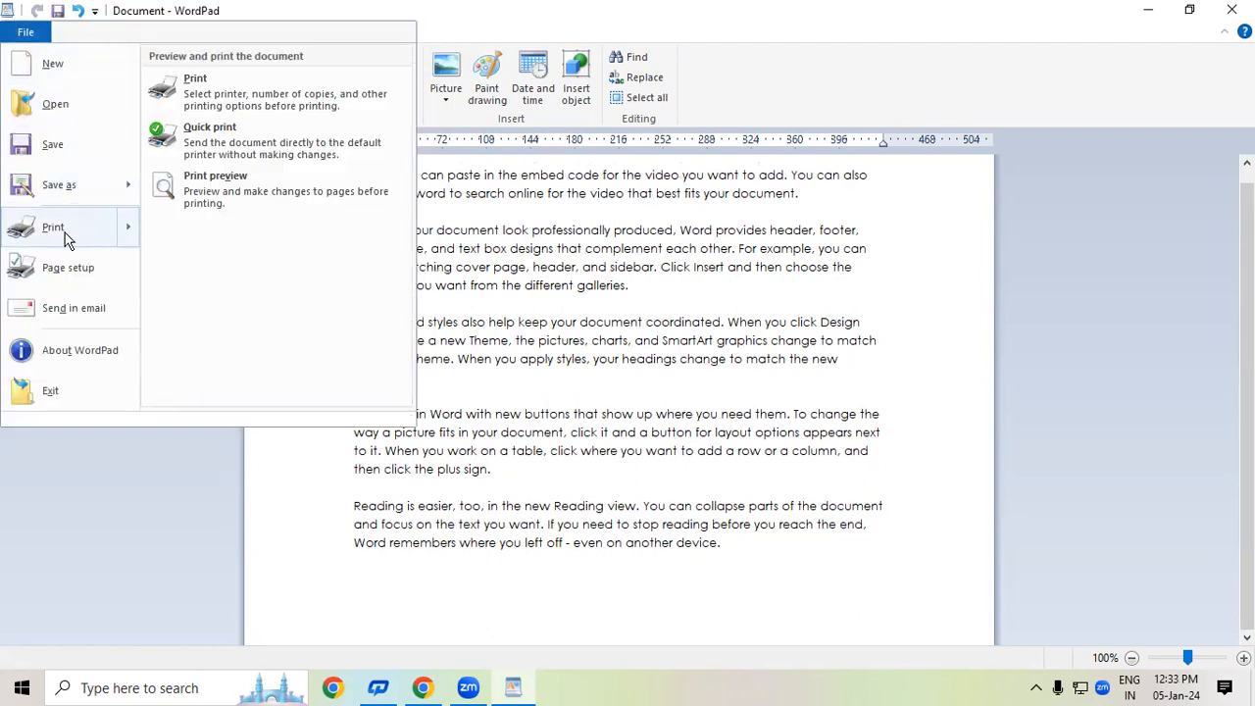
click(208, 140)
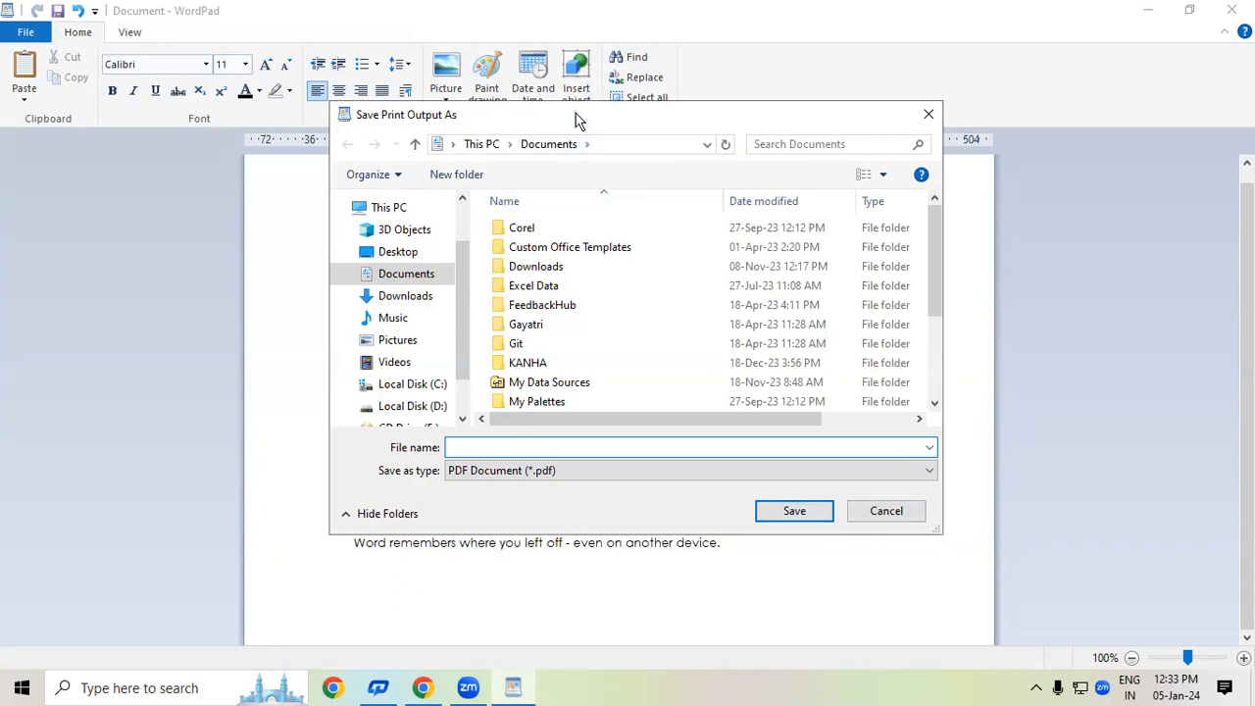
drag(579, 122, 465, 36)
click(283, 165)
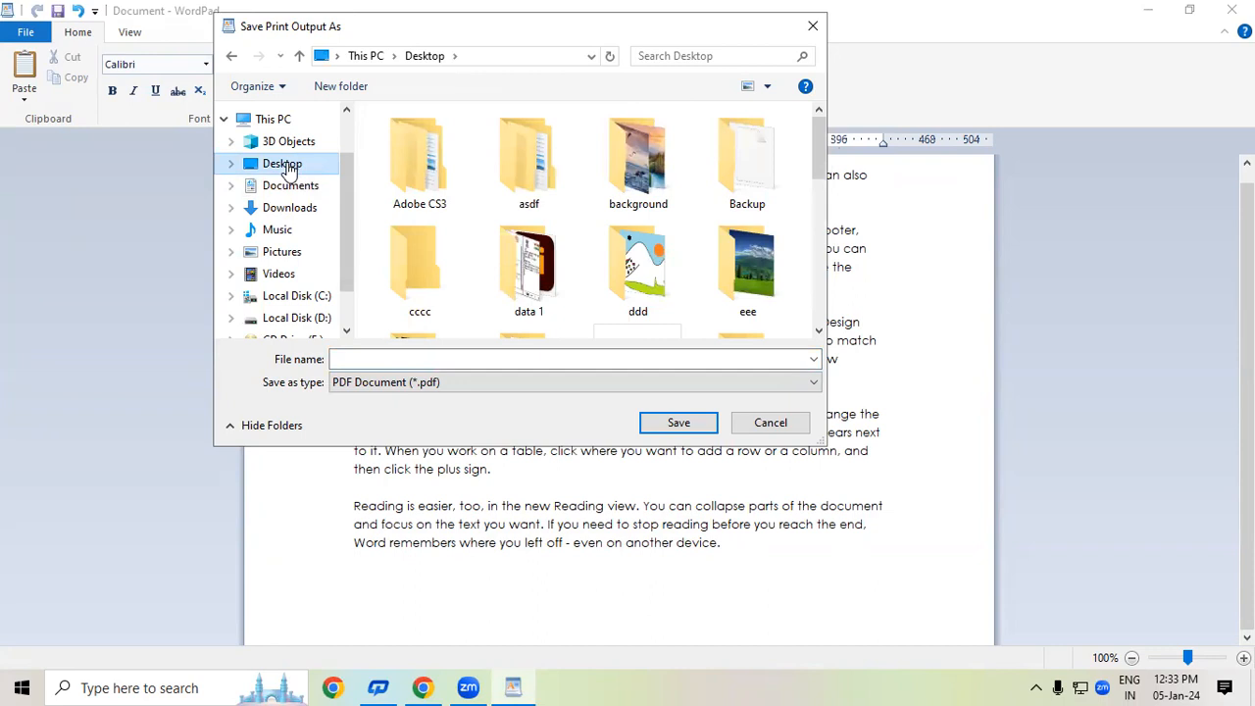
click(361, 358)
text(ty)
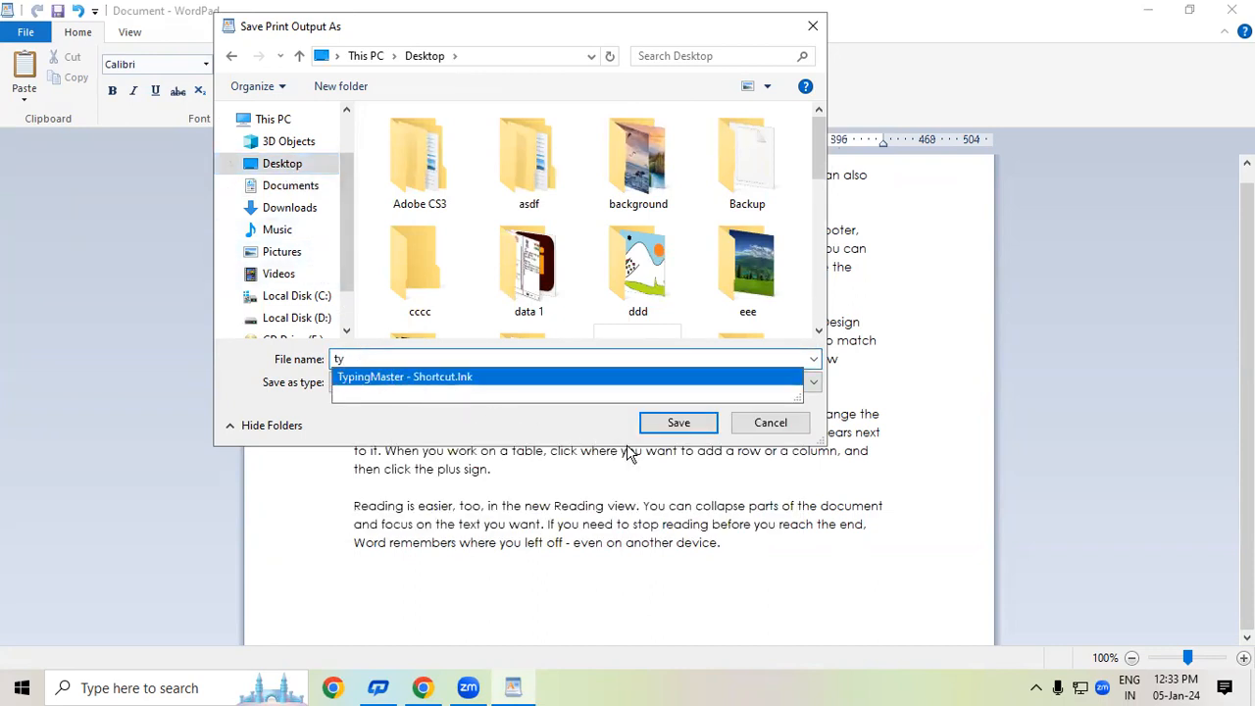
click(680, 423)
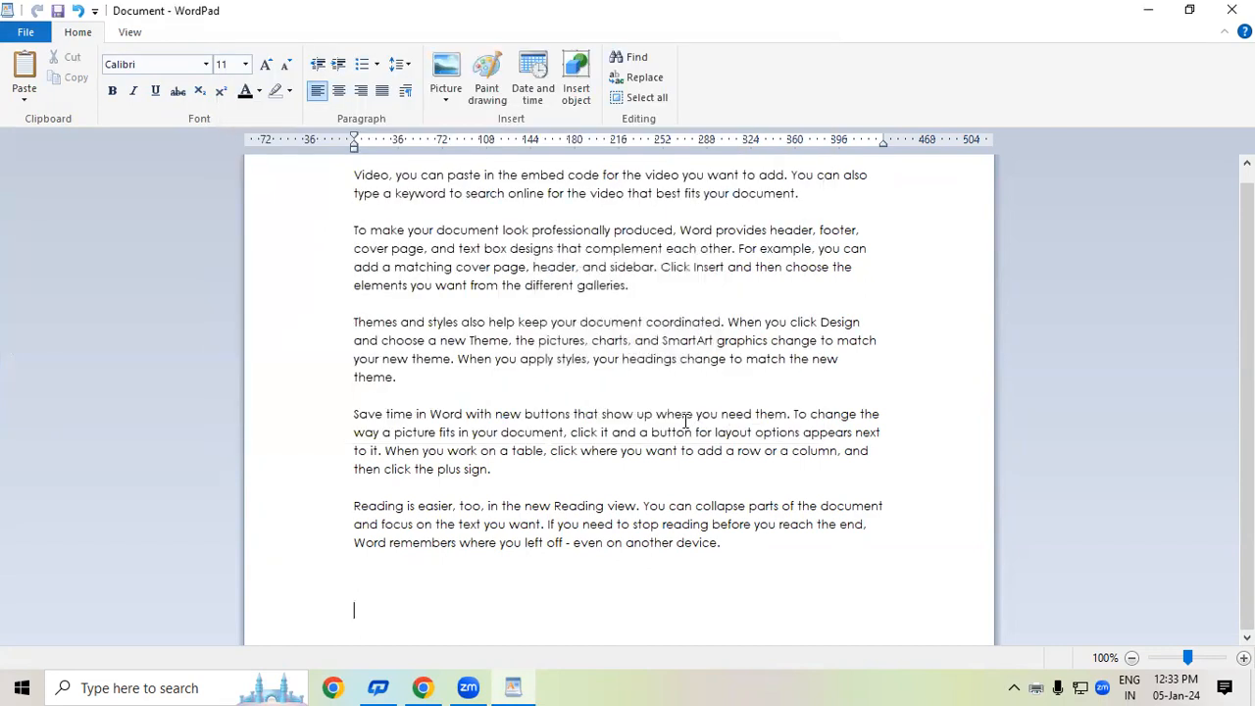
Open the ty PDF from the desktop to check its contents, close it and return to WordPad
click(1145, 11)
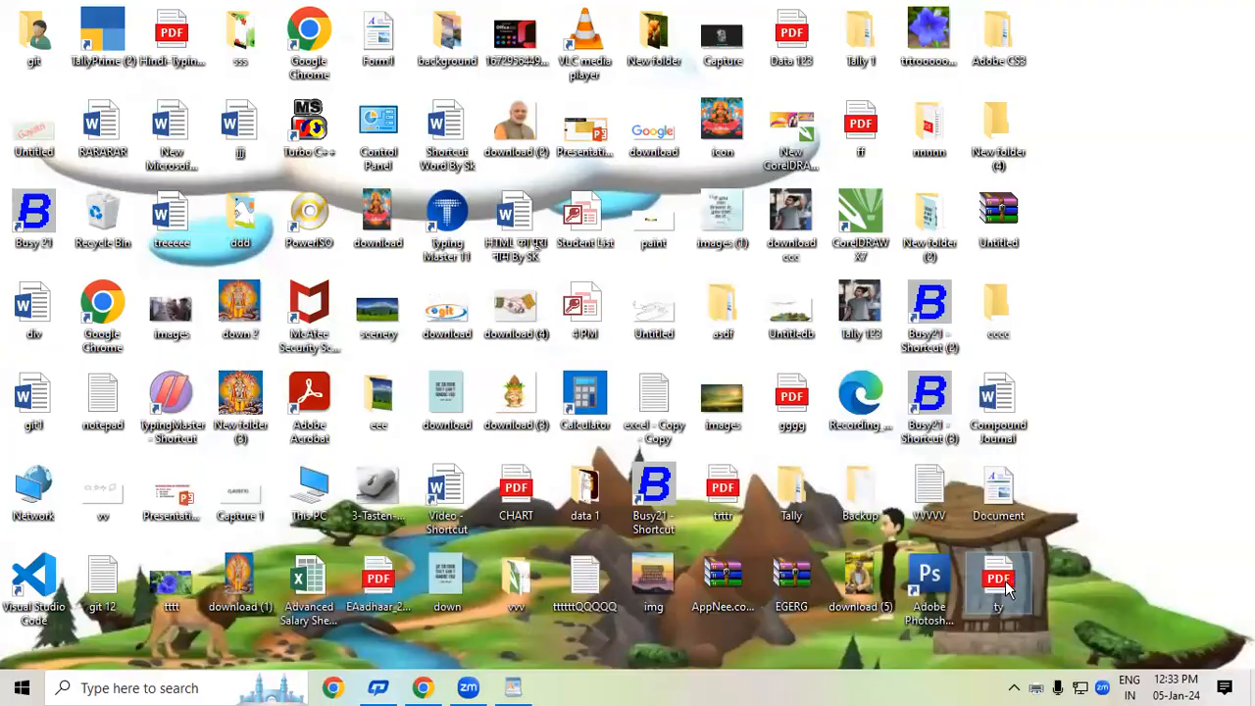
double_click(1000, 582)
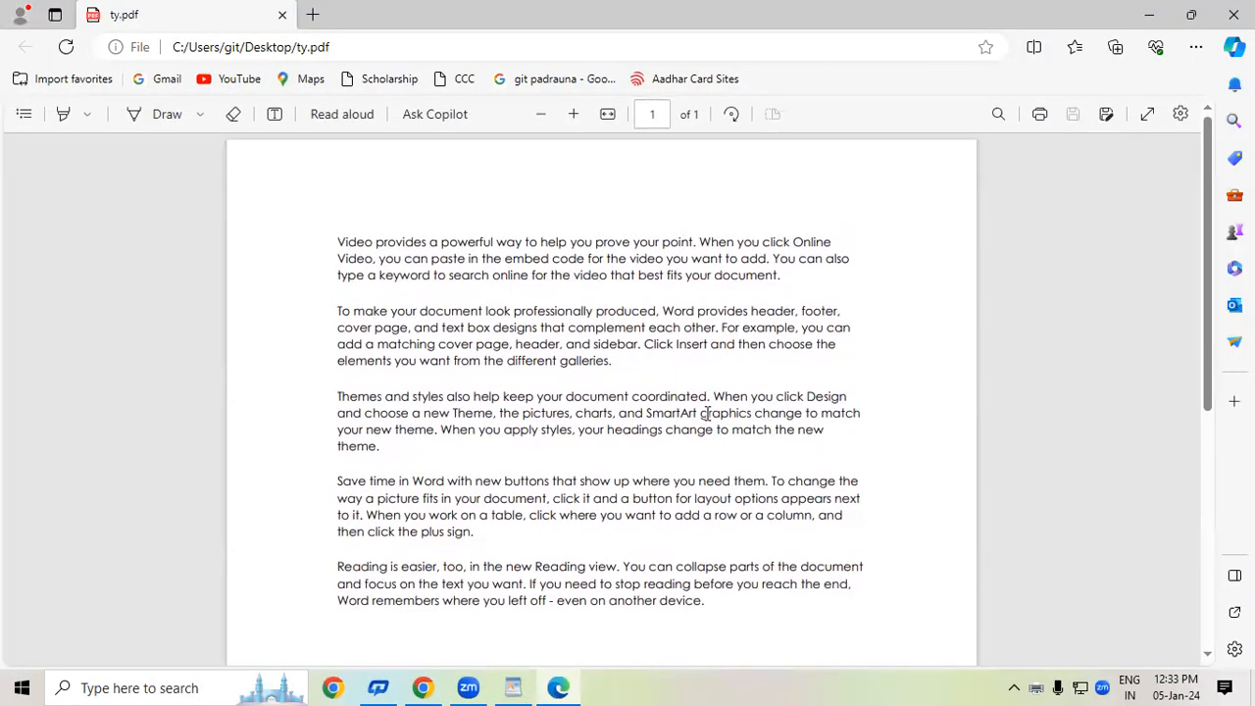
click(1233, 14)
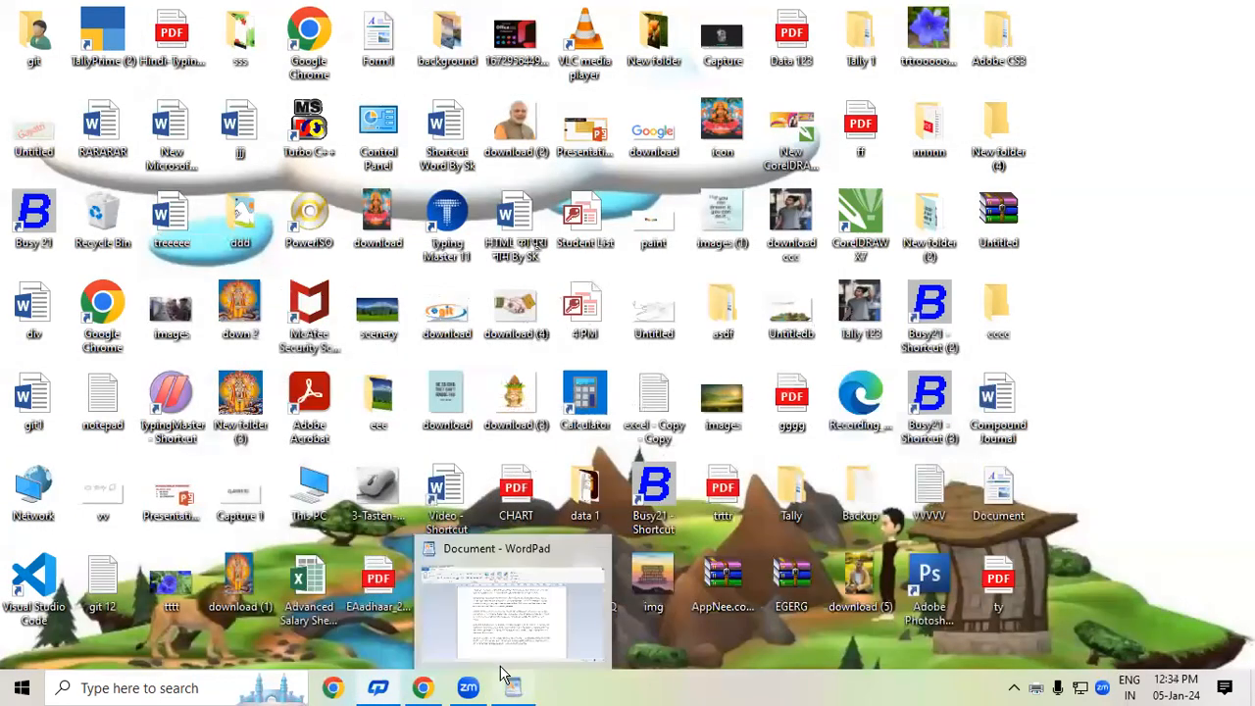
click(511, 684)
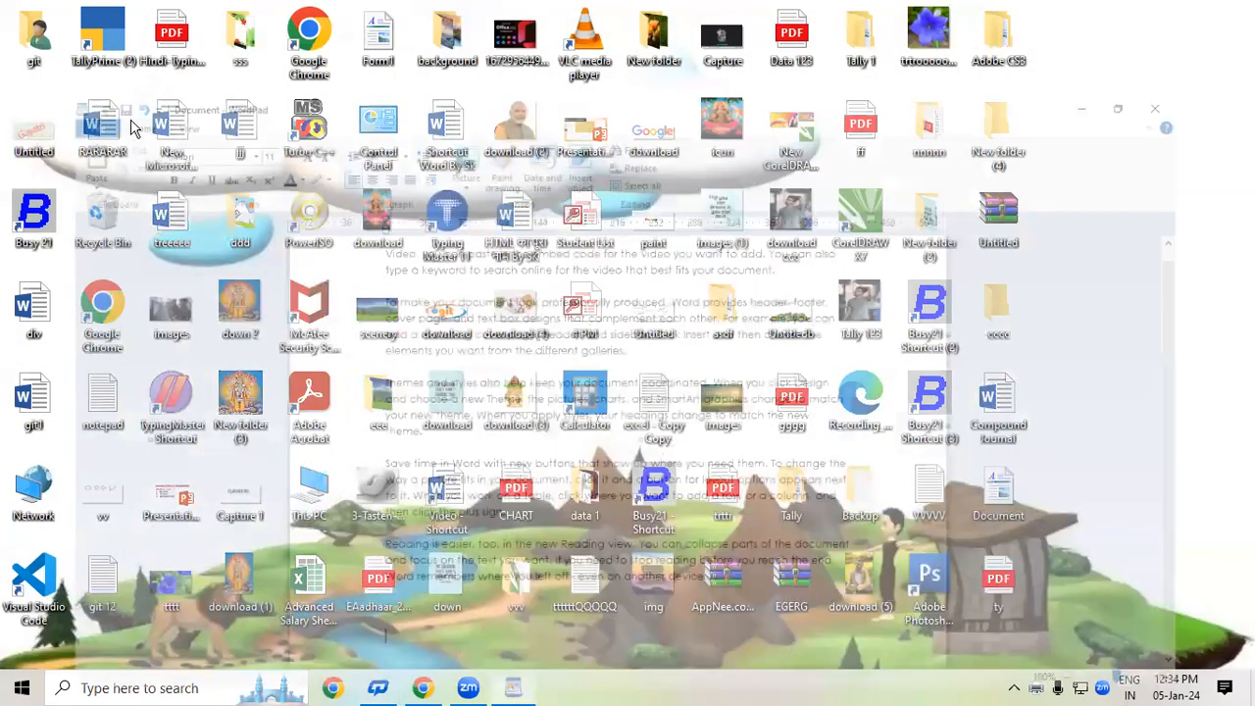
Show the Print dialog for the document again and close it without printing
click(26, 32)
mouse_move(117, 226)
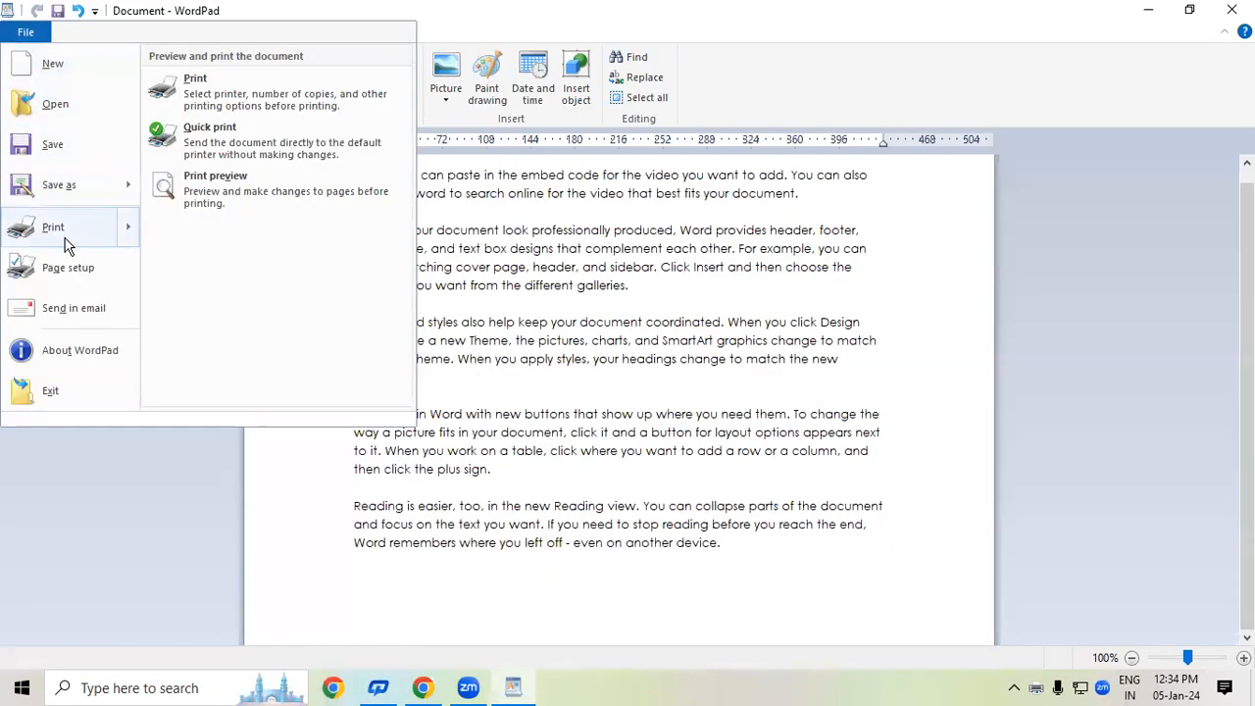
click(186, 106)
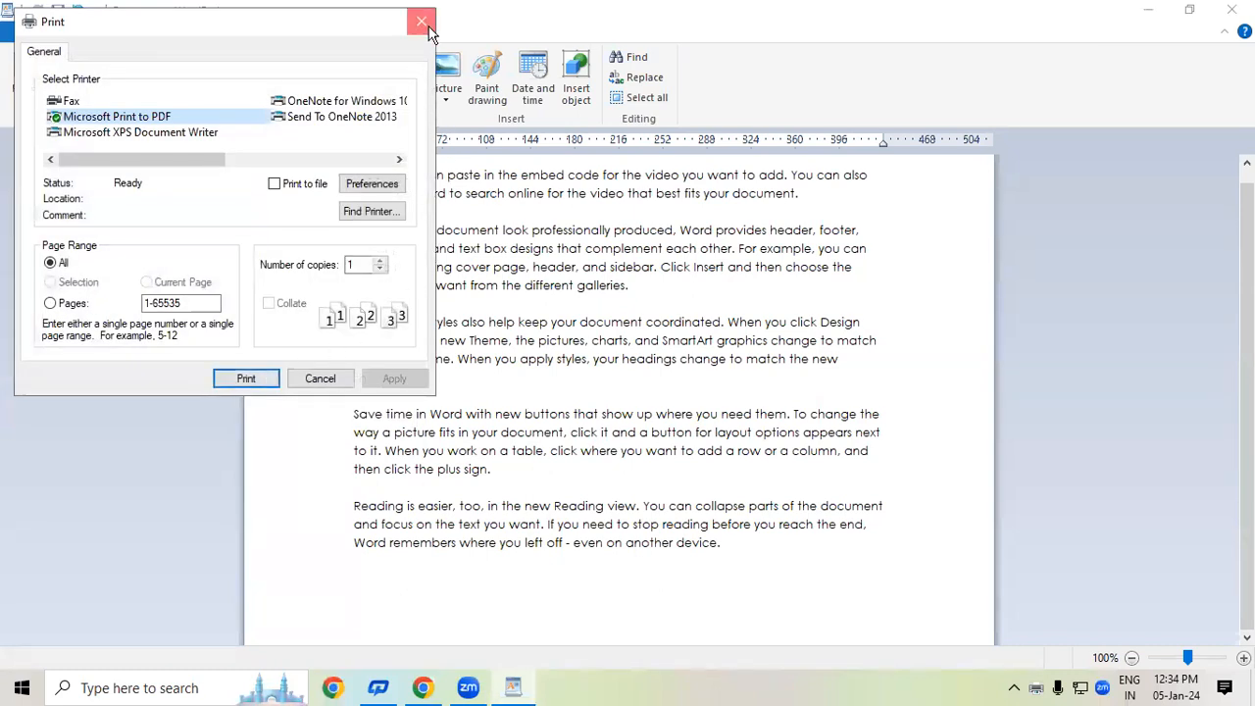
click(421, 21)
Show the document in print preview and set its paper size to Legal in Page Setup
click(13, 33)
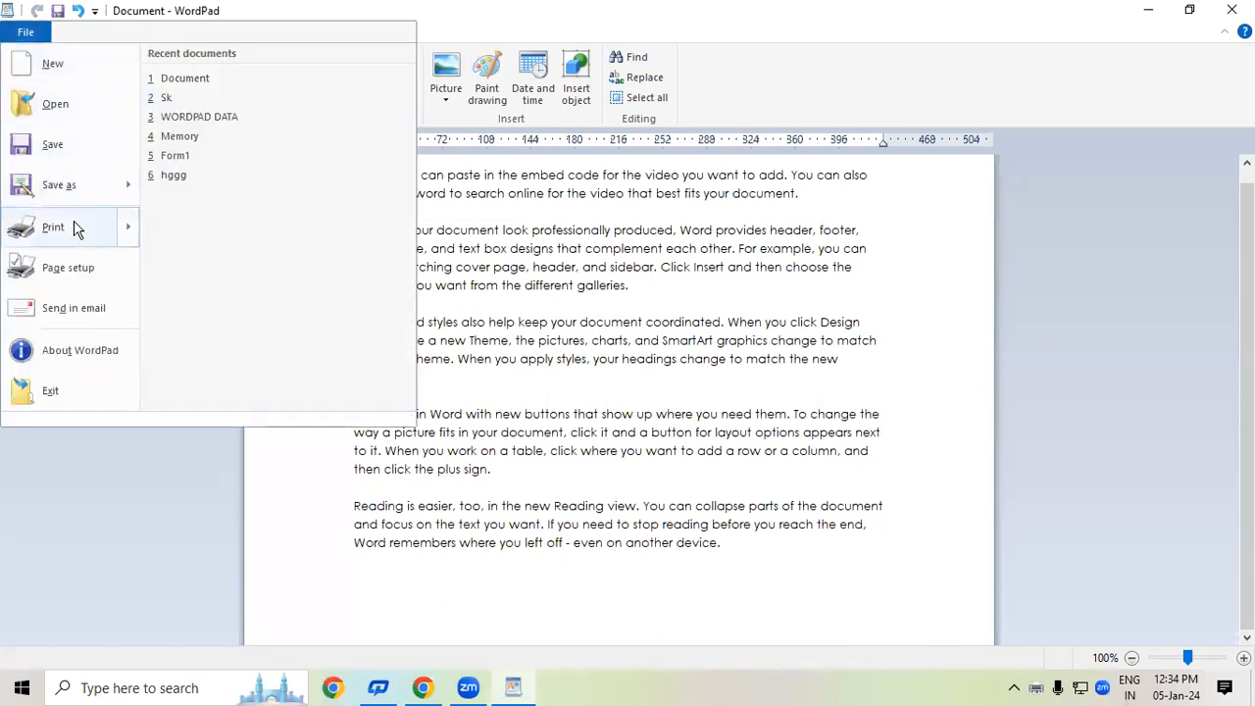
mouse_move(74, 229)
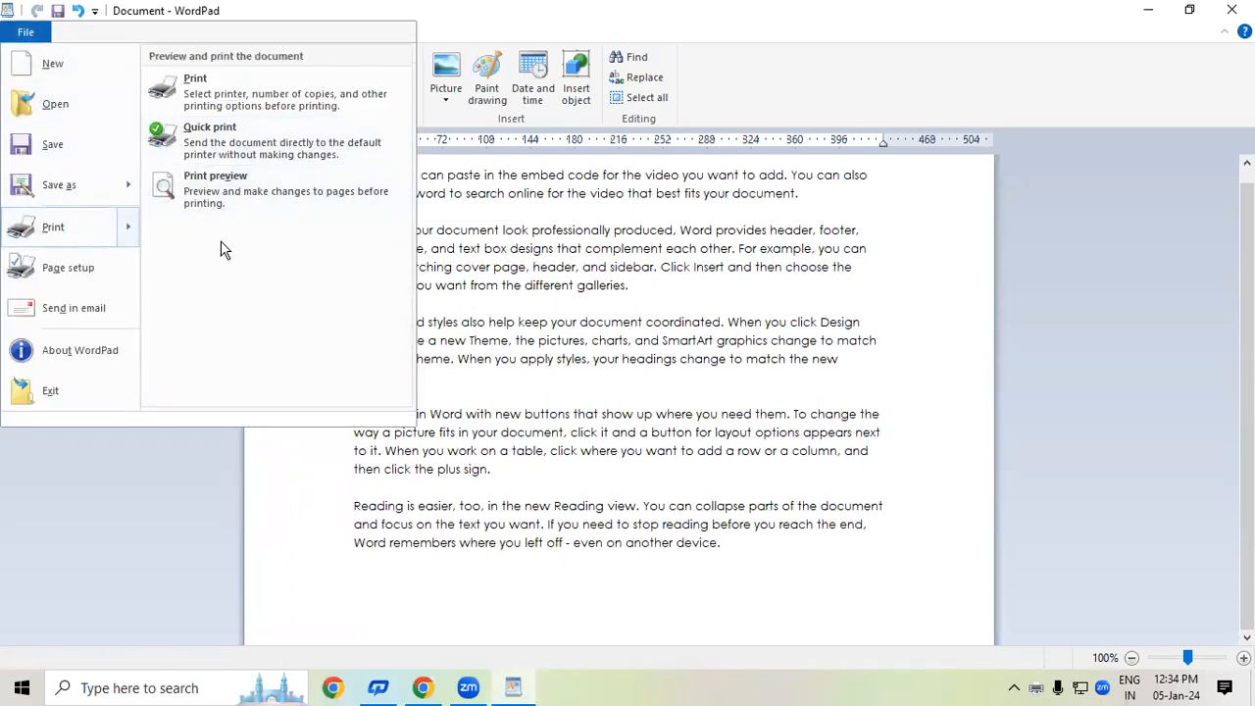
click(217, 186)
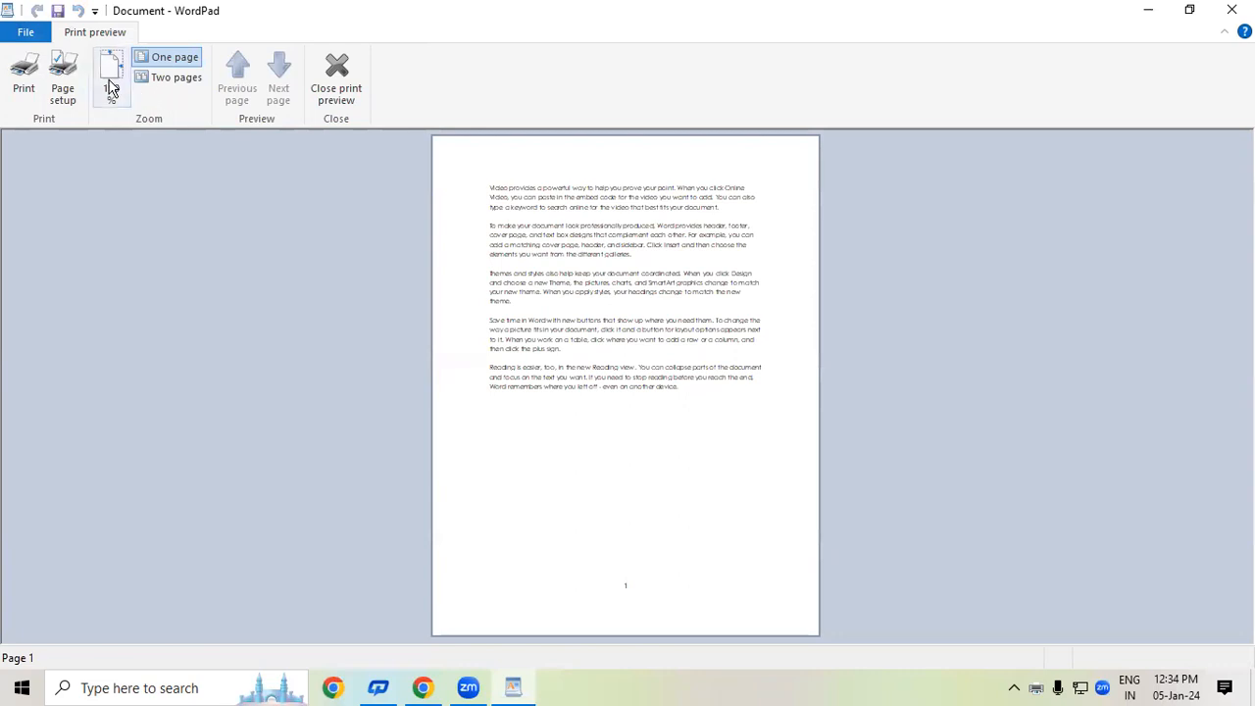
click(61, 90)
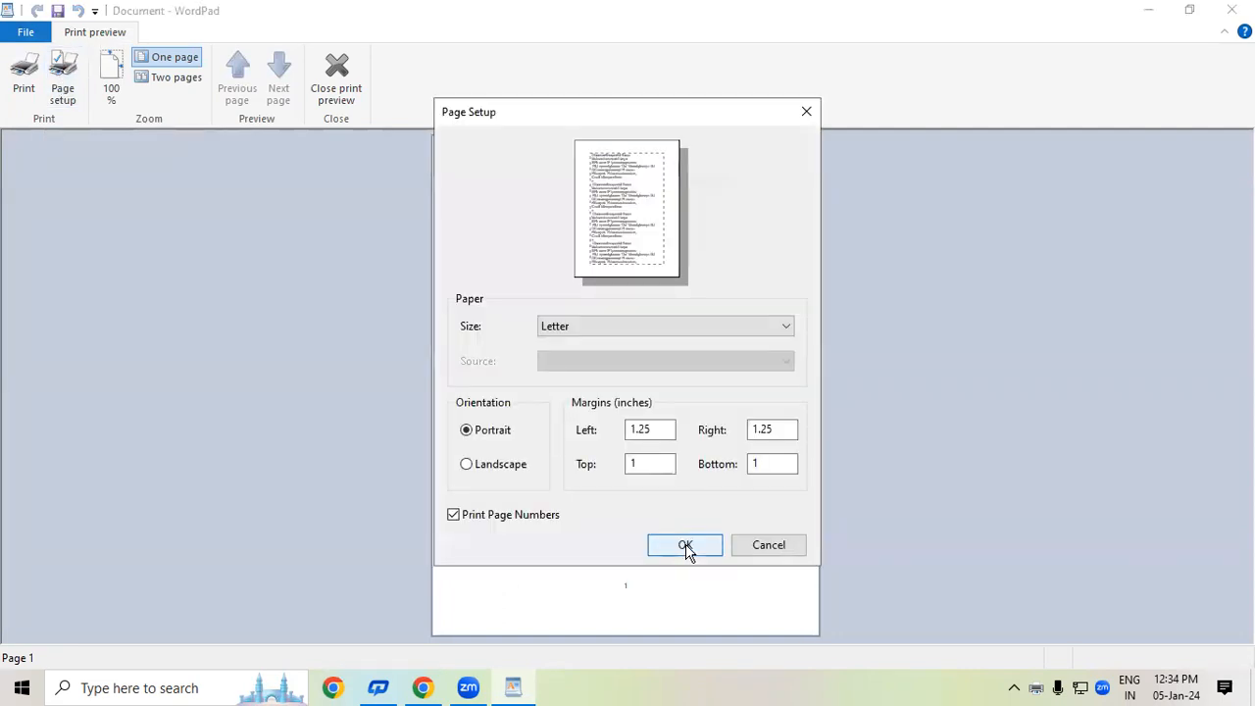
click(622, 336)
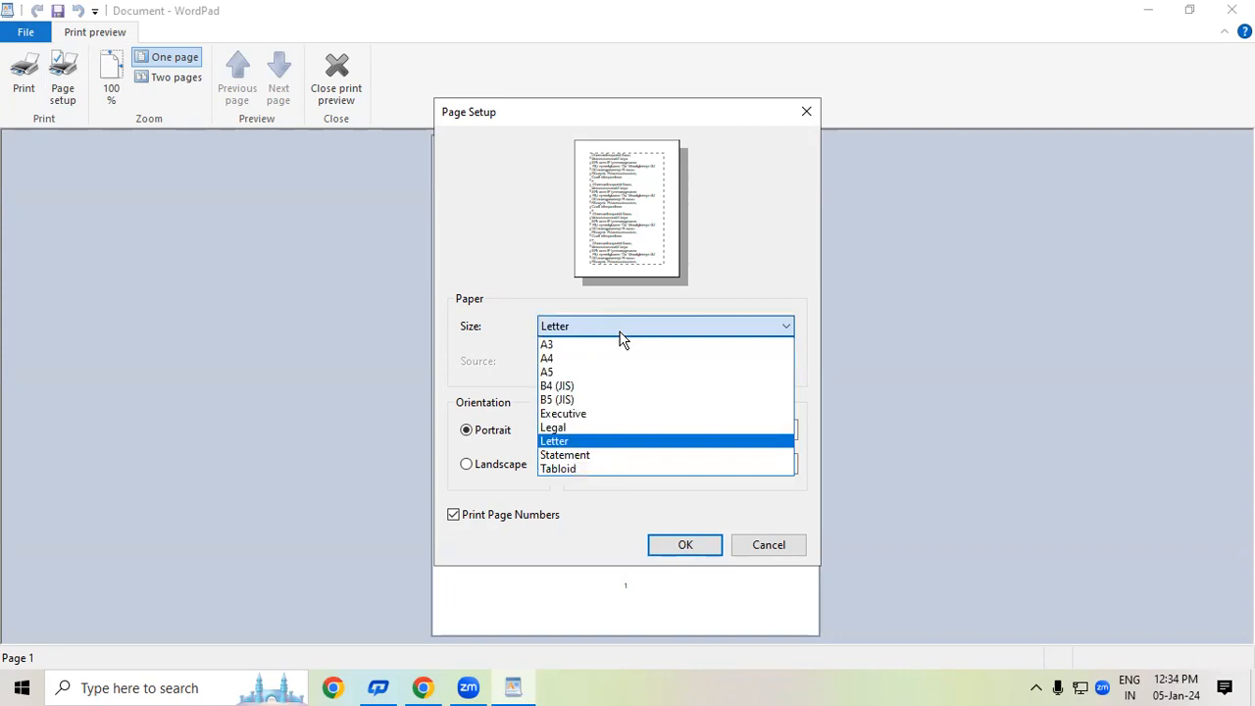
click(586, 428)
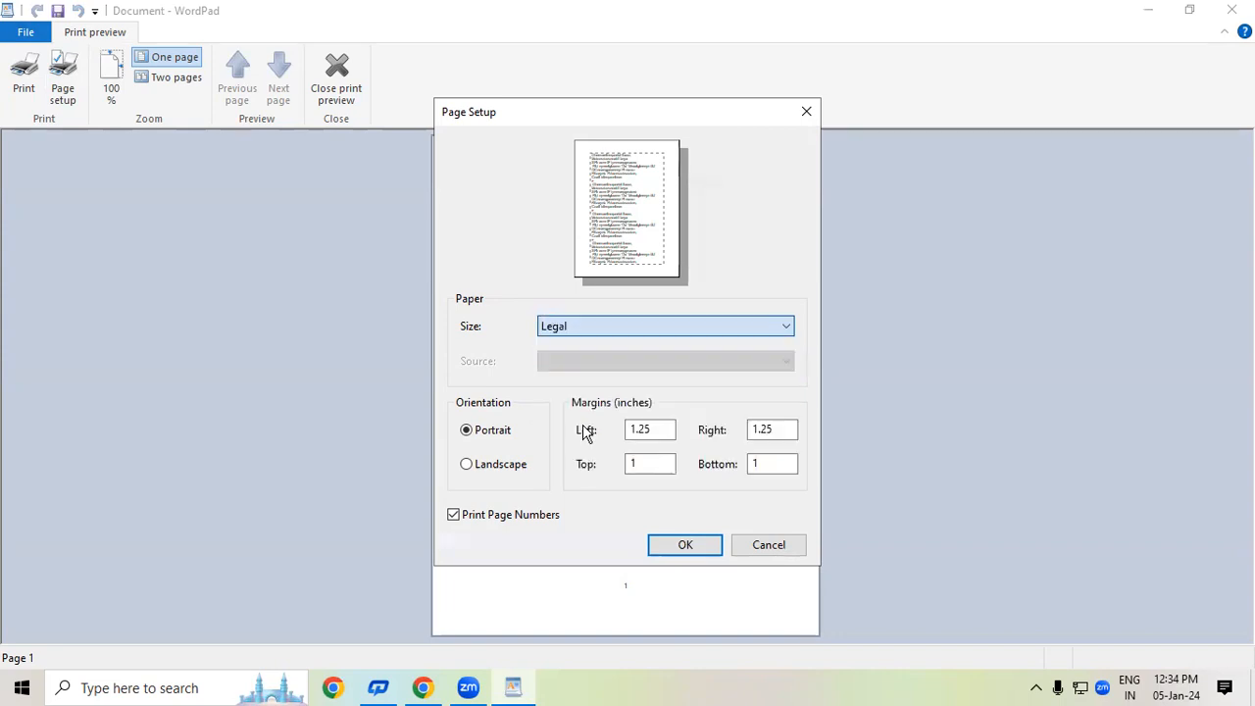
click(680, 546)
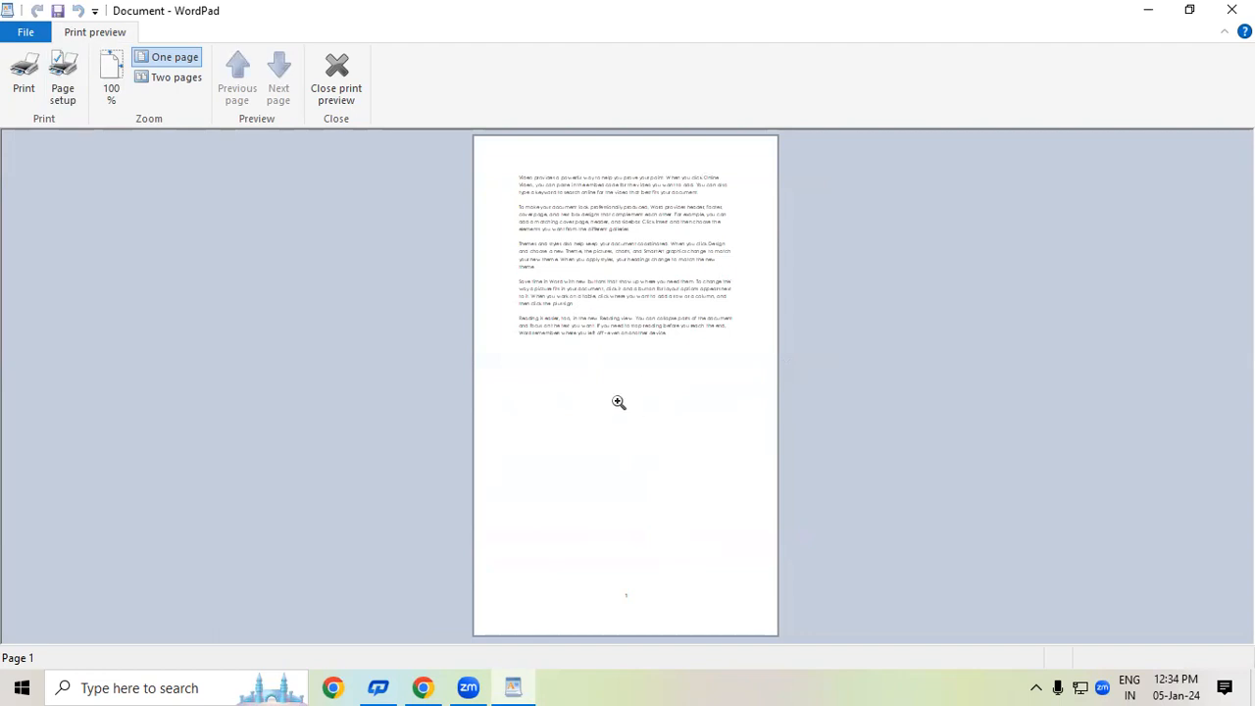
Change the previewed document's paper size to A4 in Page Setup
click(63, 76)
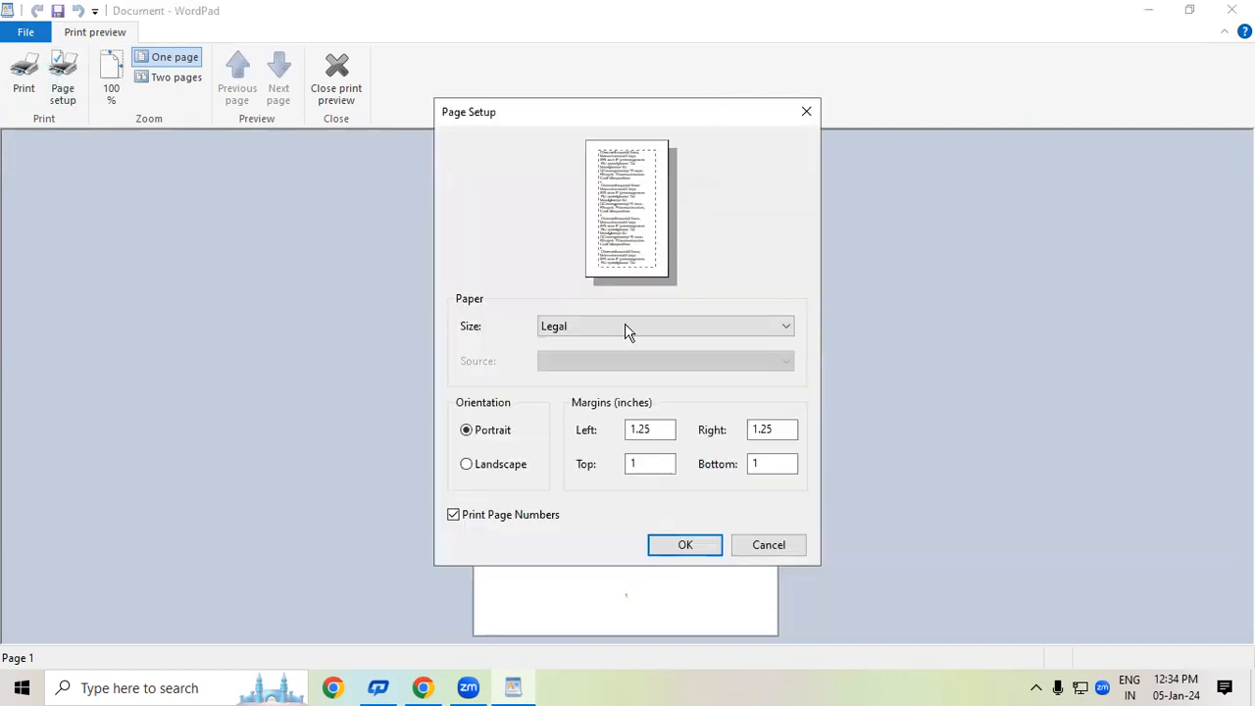
click(625, 331)
click(596, 358)
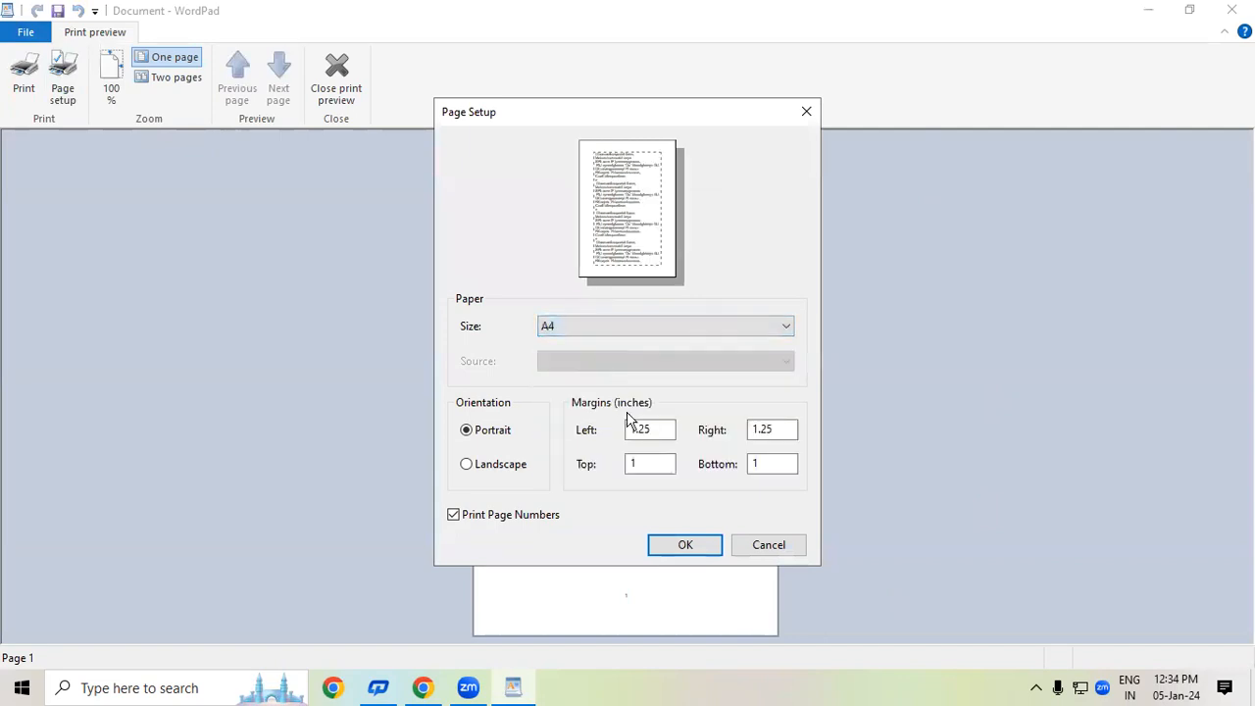
click(678, 537)
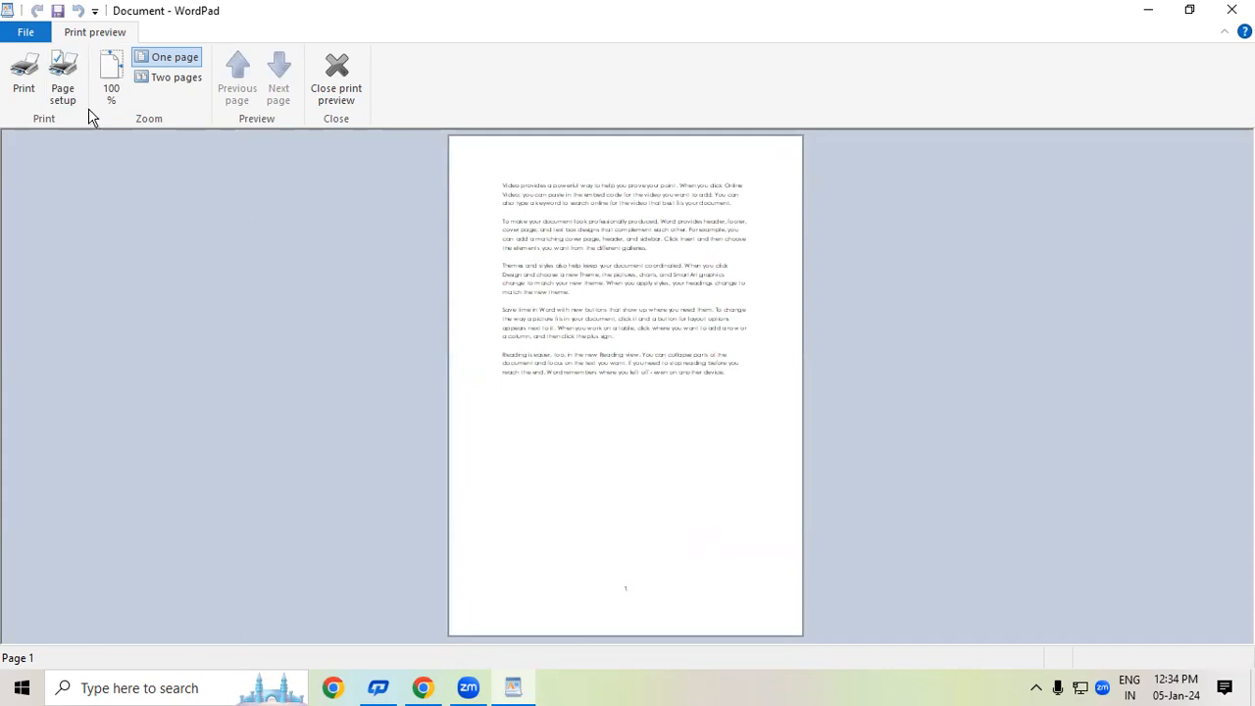
Set the previewed document's paper size to A5 in Page Setup
click(62, 88)
click(568, 327)
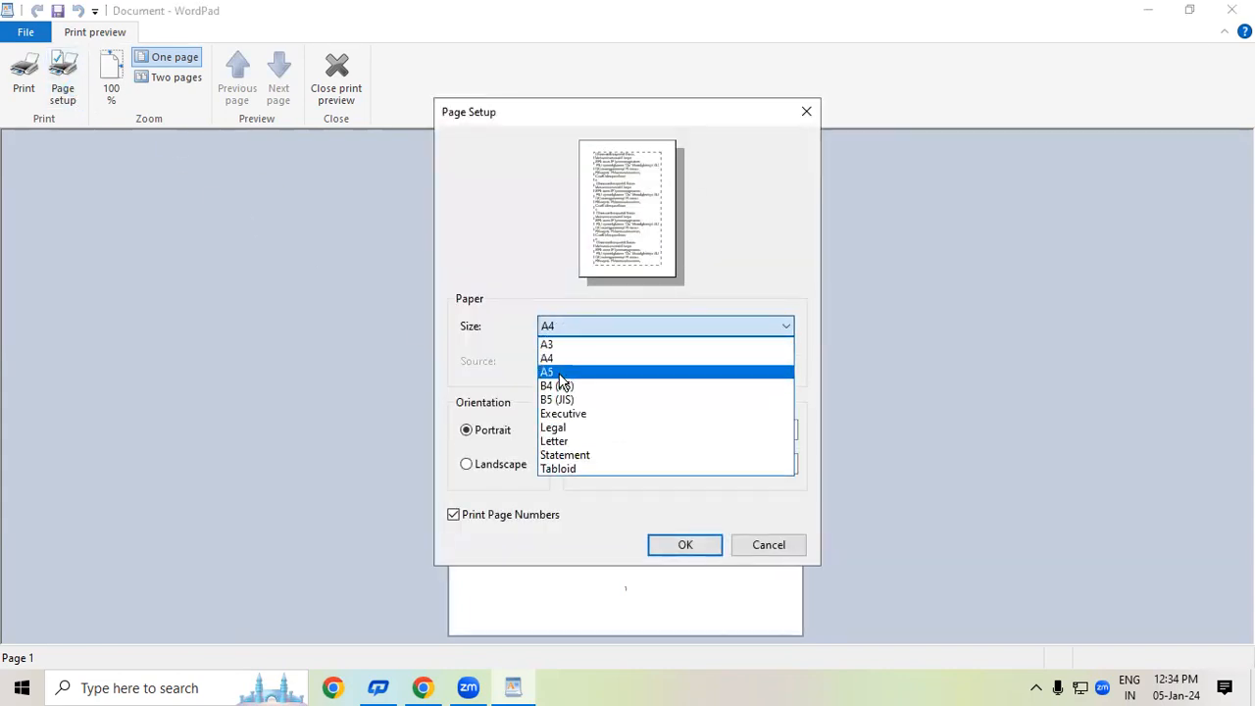
click(561, 373)
click(680, 545)
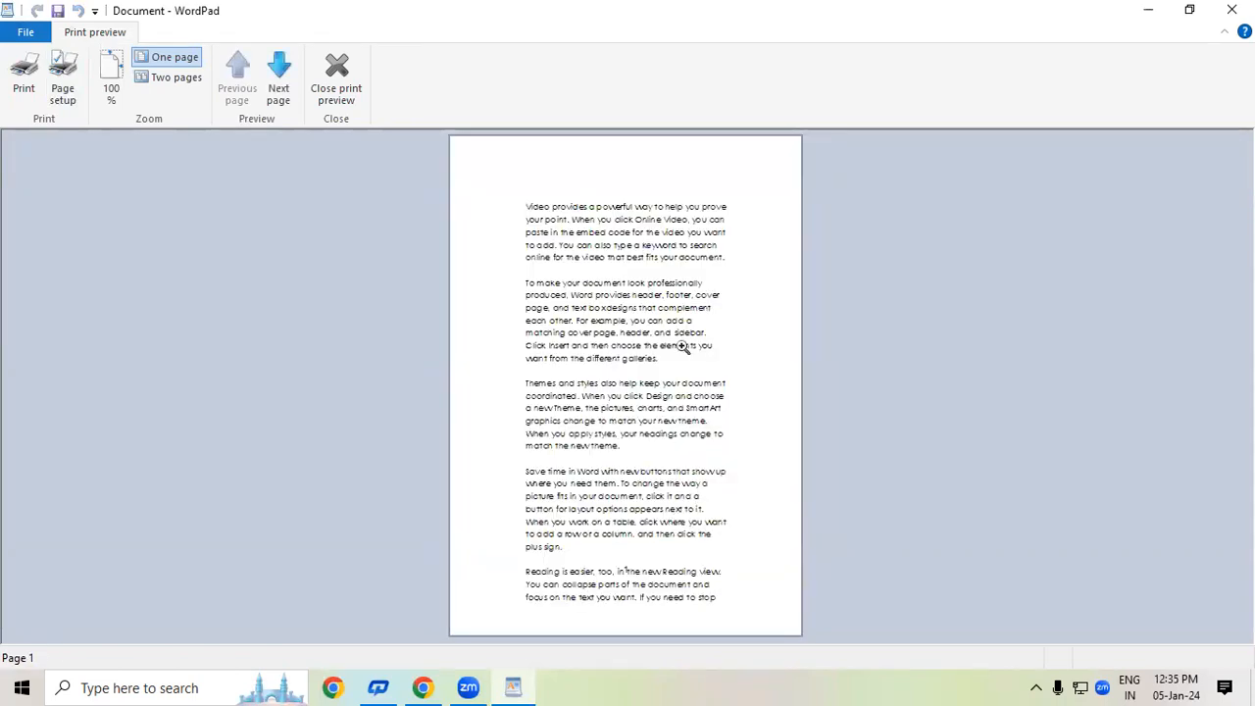
Compare the print preview in the two-page and one-page layouts, ending with two pages
click(196, 75)
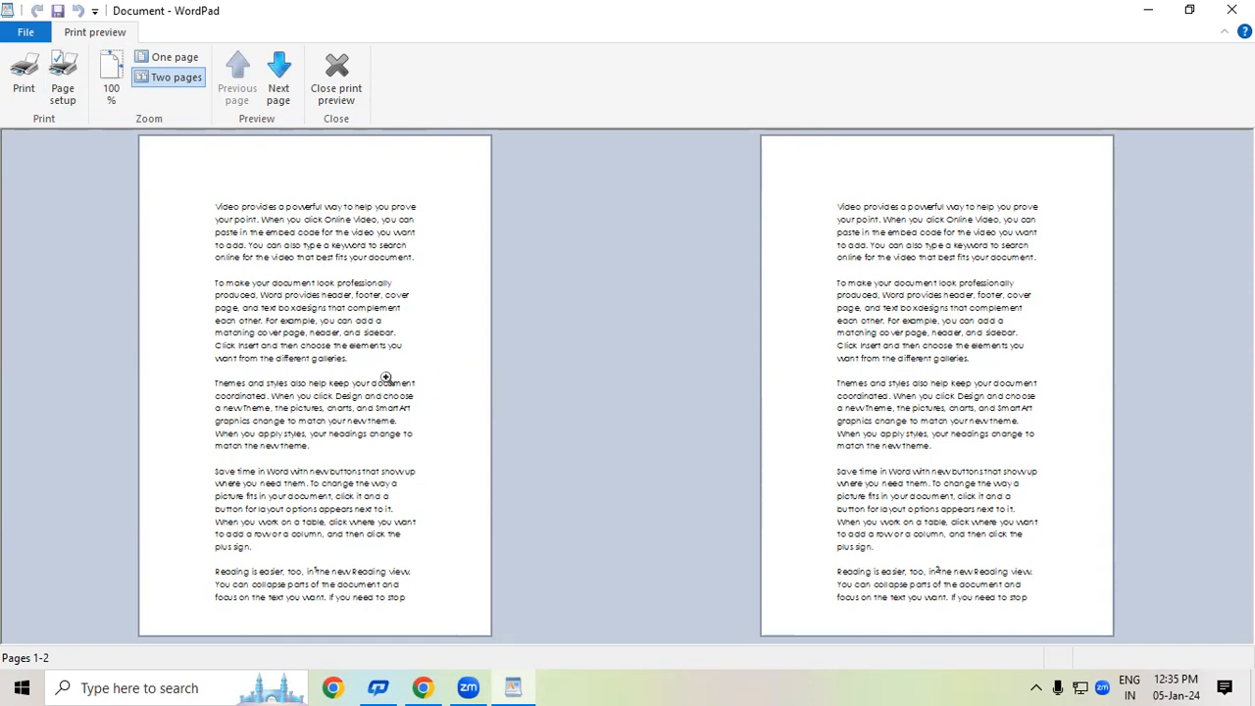
click(166, 59)
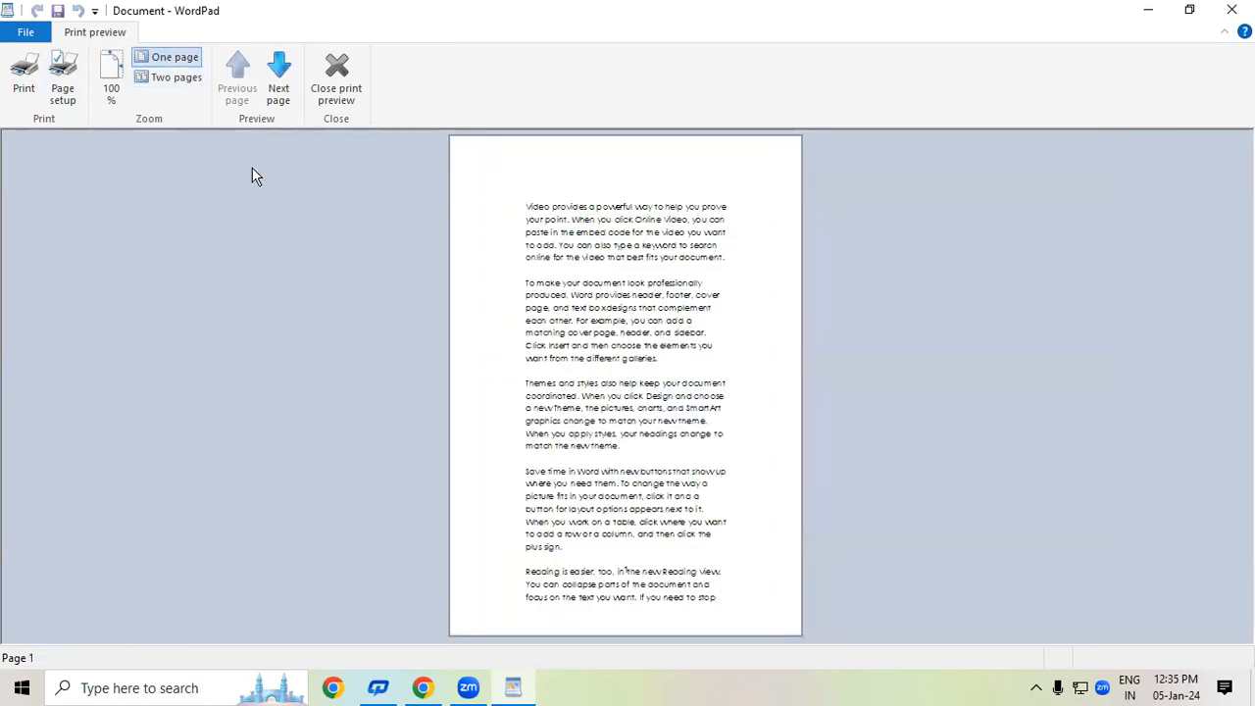
click(185, 81)
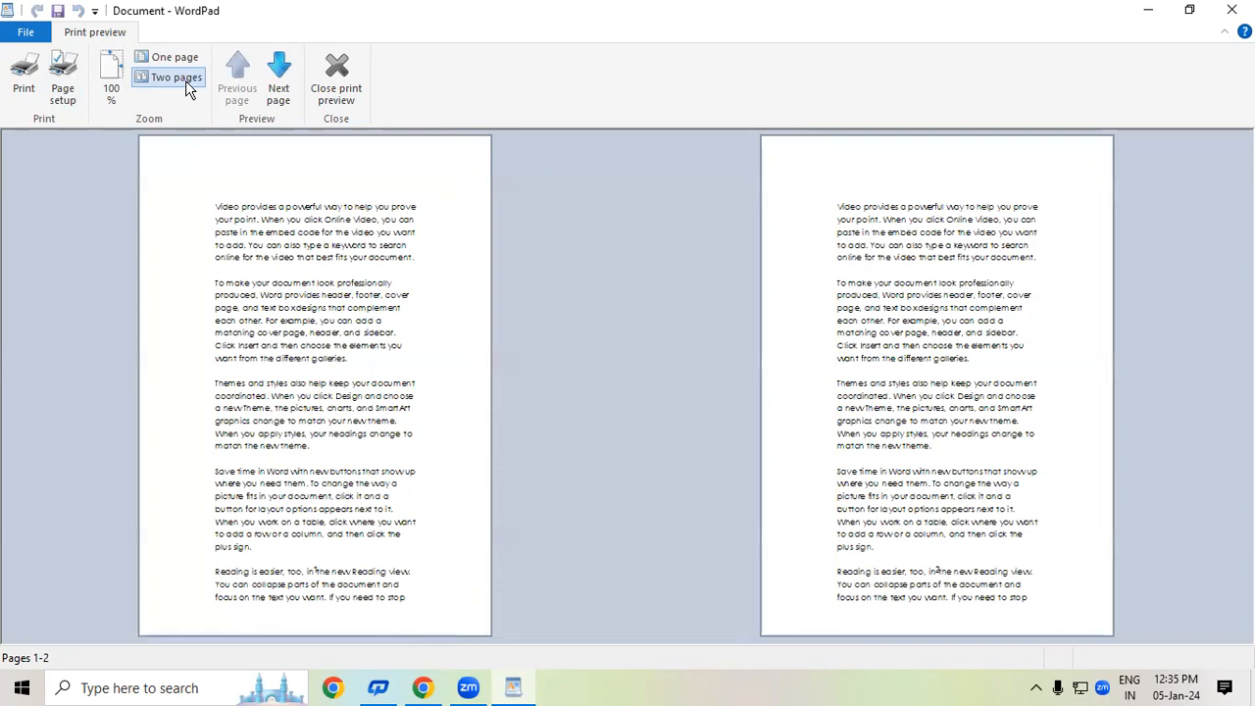
Check the preview by paging forward and back and at 100% zoom, and return to the editing view
click(274, 83)
click(240, 75)
click(277, 81)
click(245, 70)
click(115, 65)
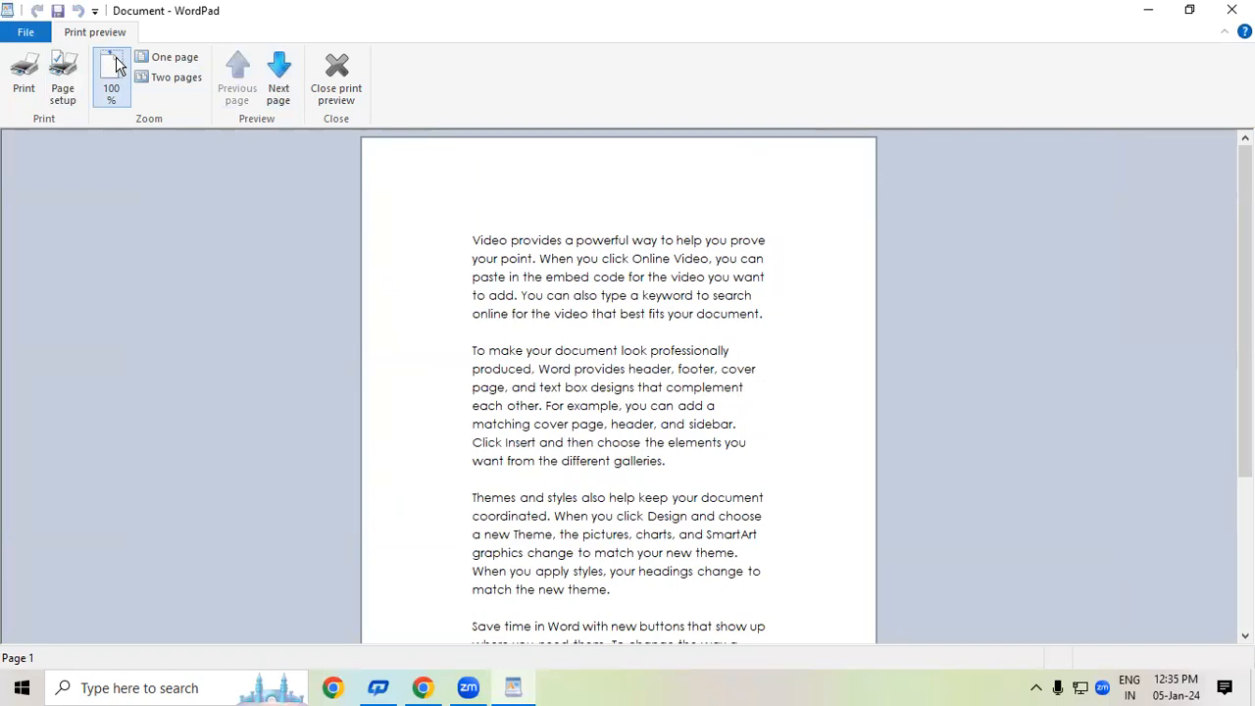
click(343, 90)
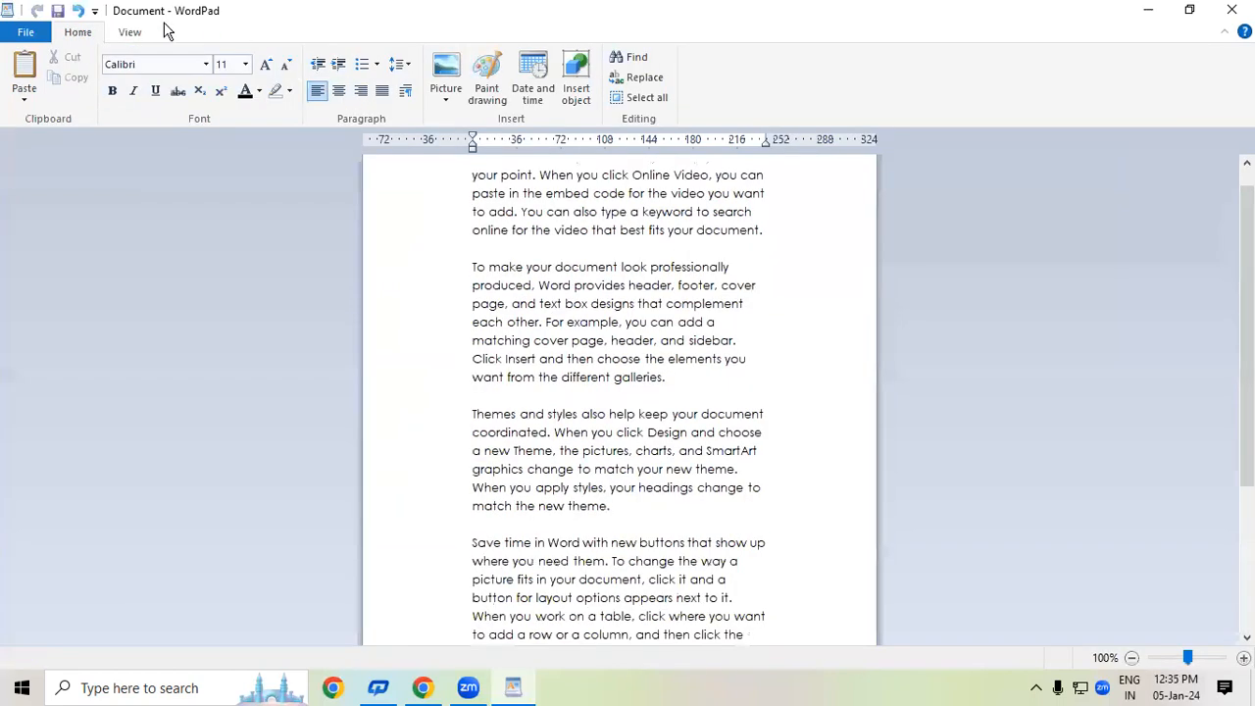
Set the document's page orientation to Landscape in Page Setup
click(27, 32)
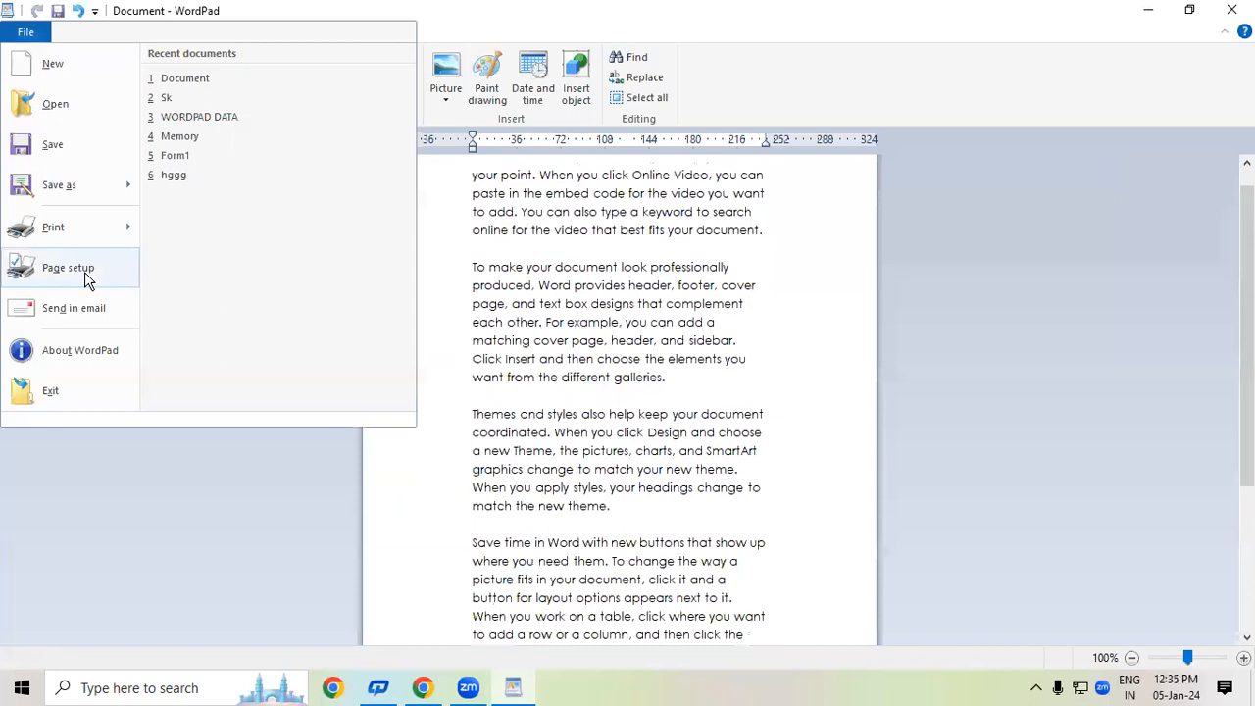
click(86, 280)
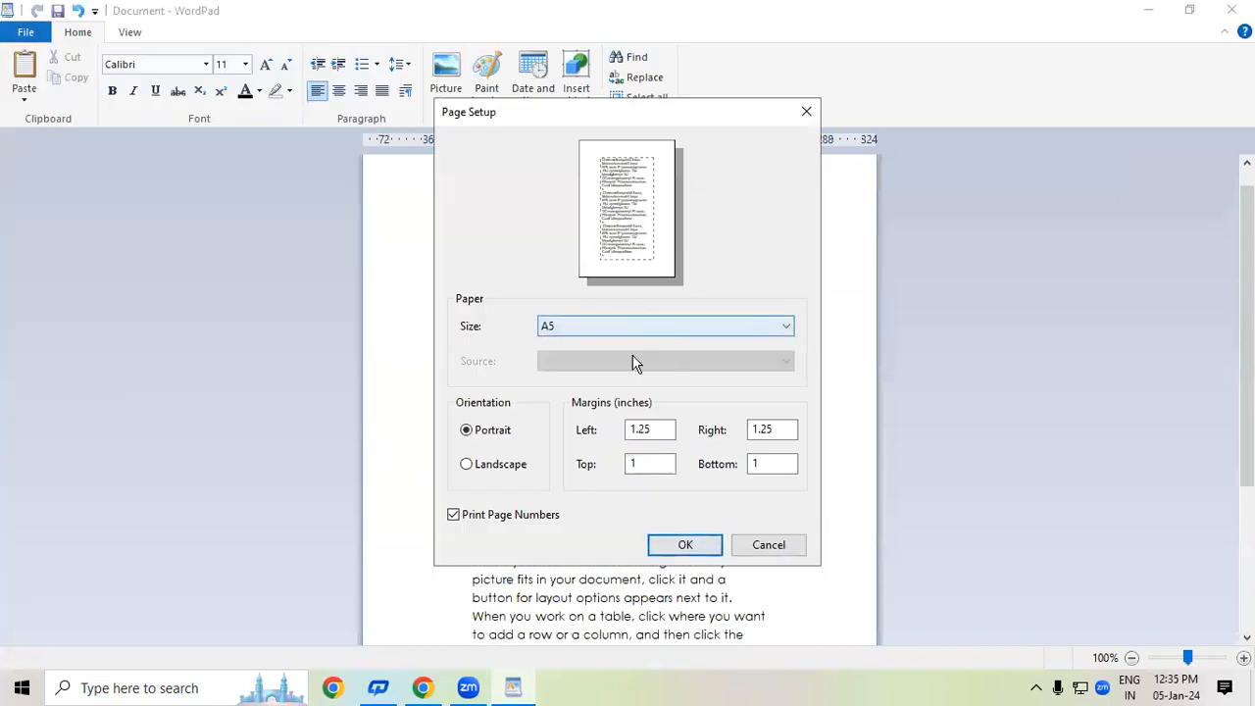
click(642, 429)
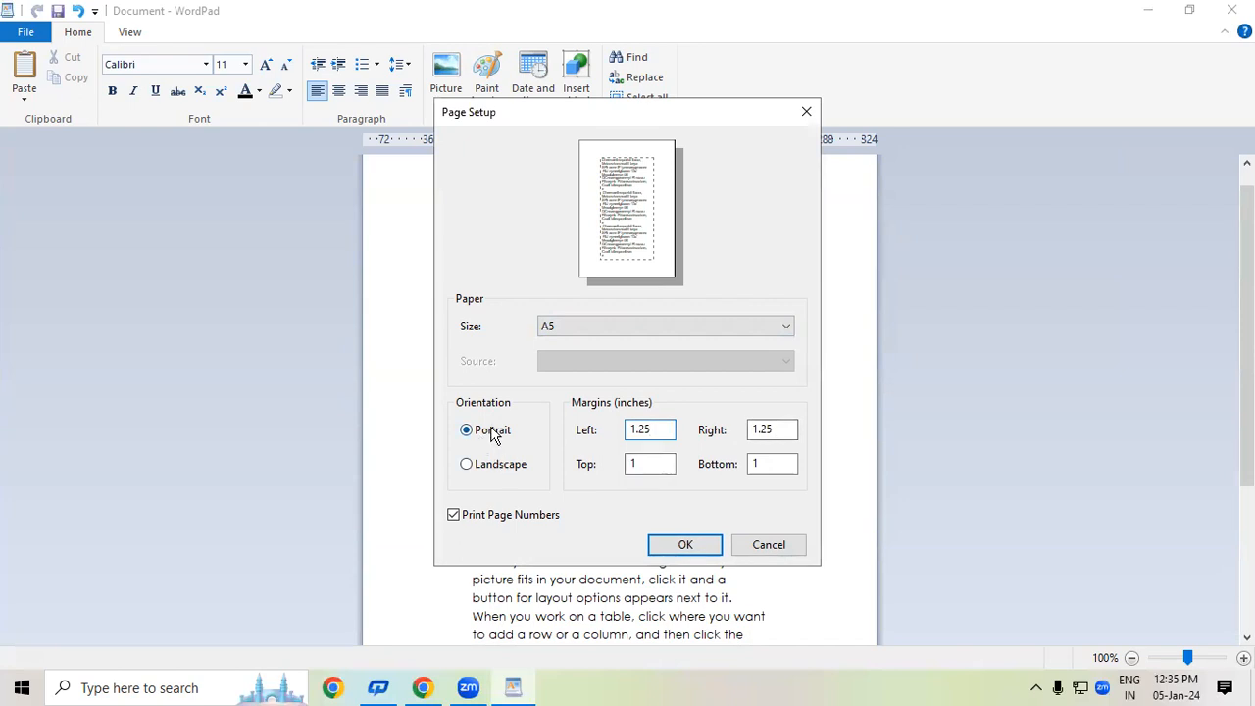
click(486, 469)
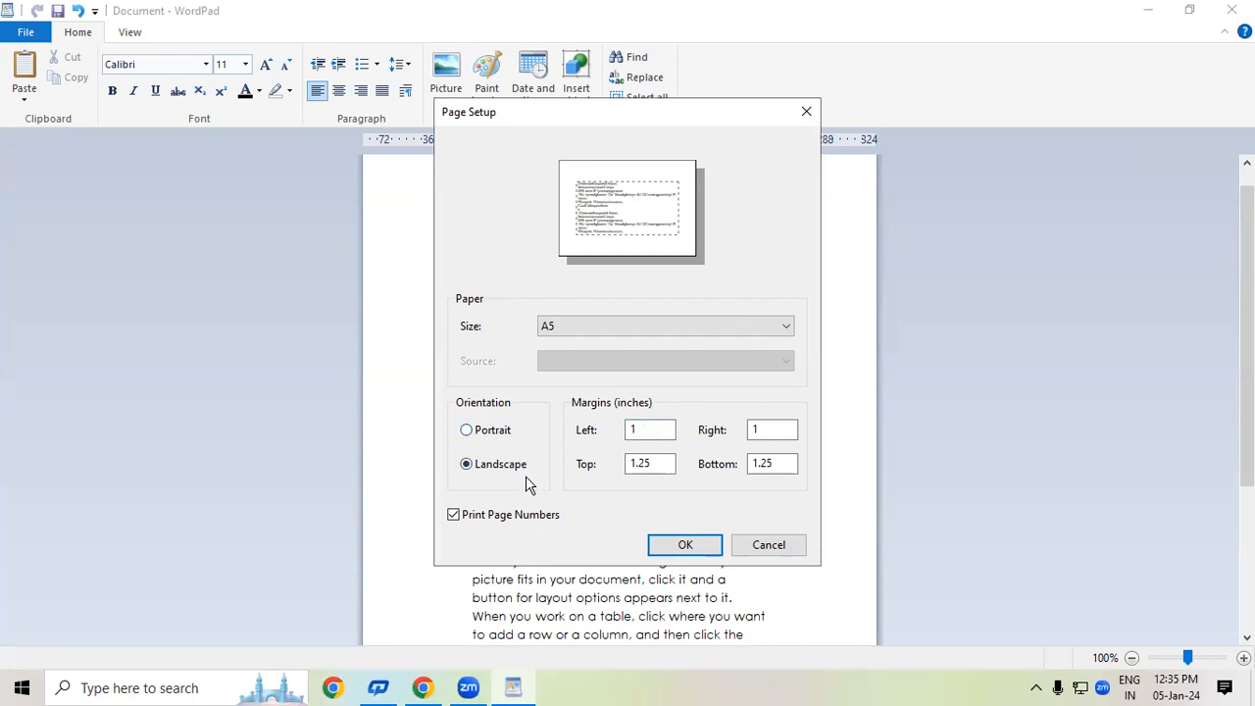
click(676, 544)
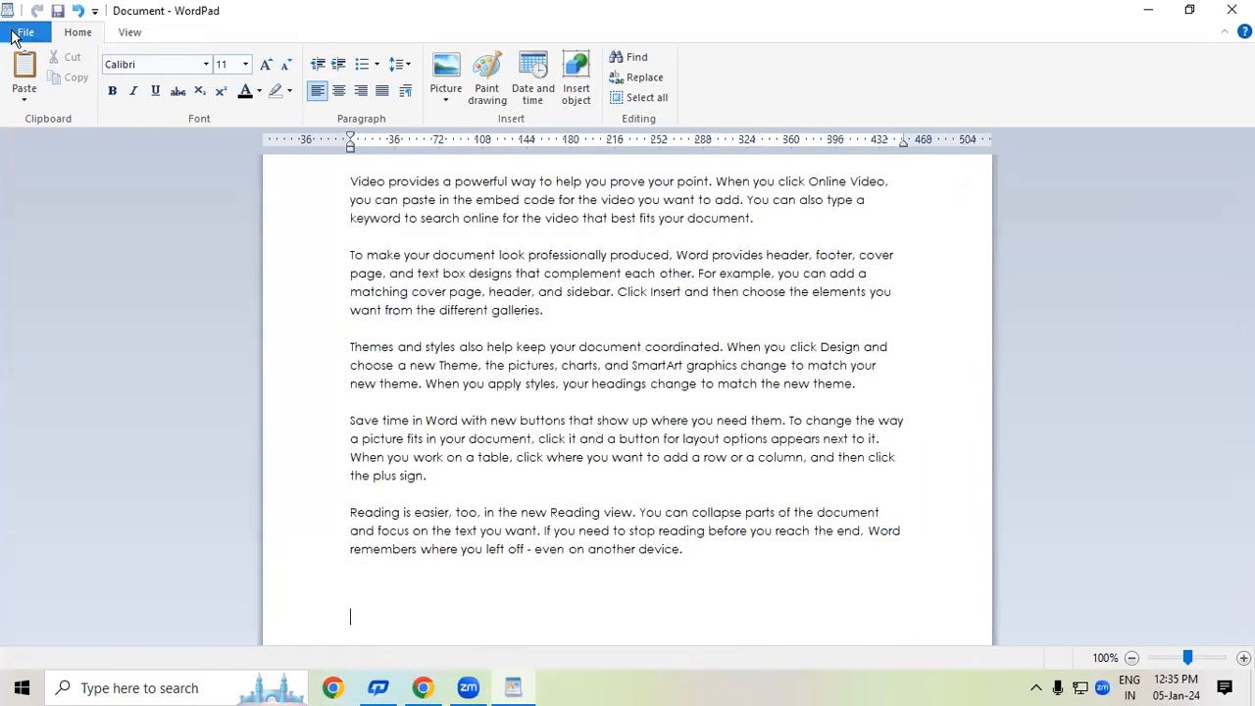
Show the landscape document in print preview
click(14, 33)
mouse_move(73, 228)
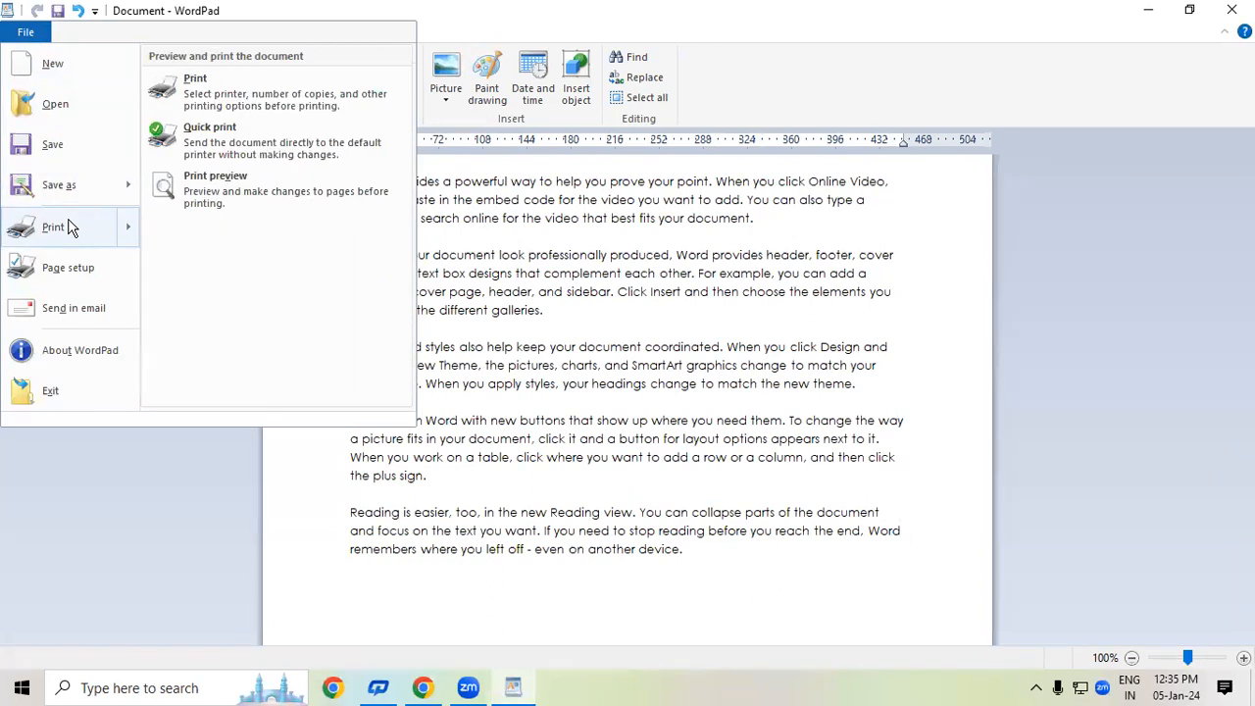
click(199, 200)
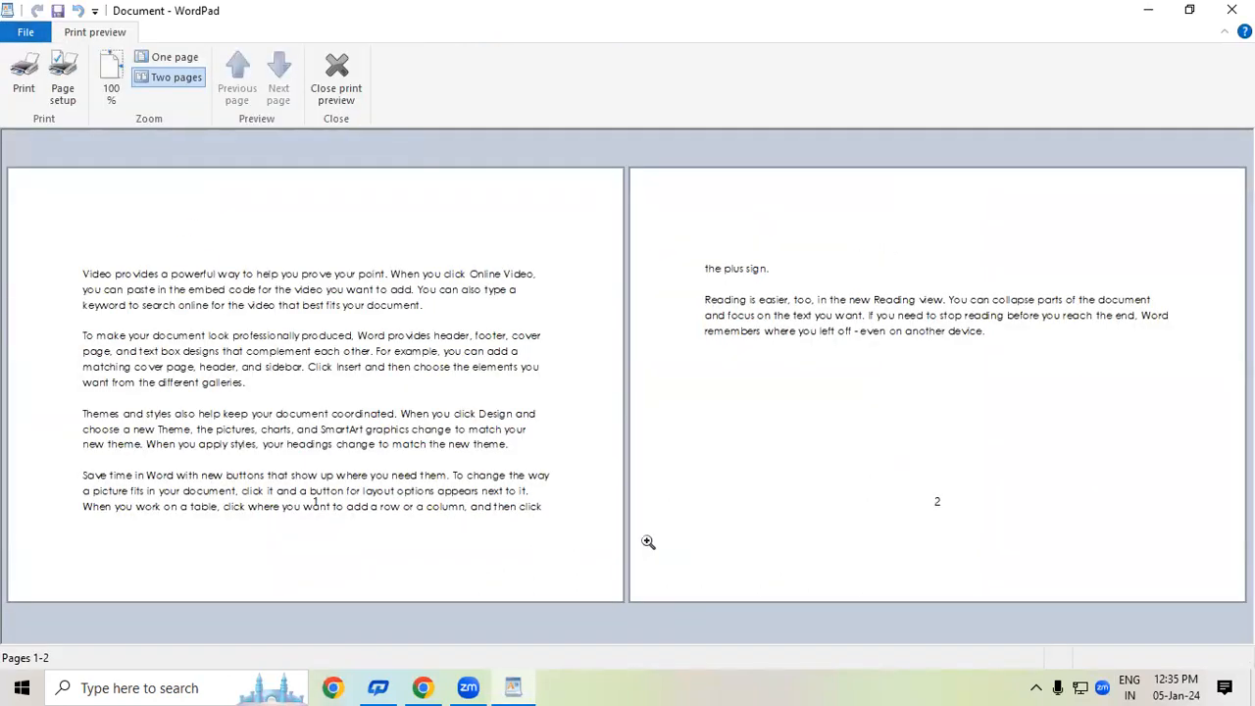
Set the previewed document's orientation to Portrait and show the preview one page at a time
click(63, 86)
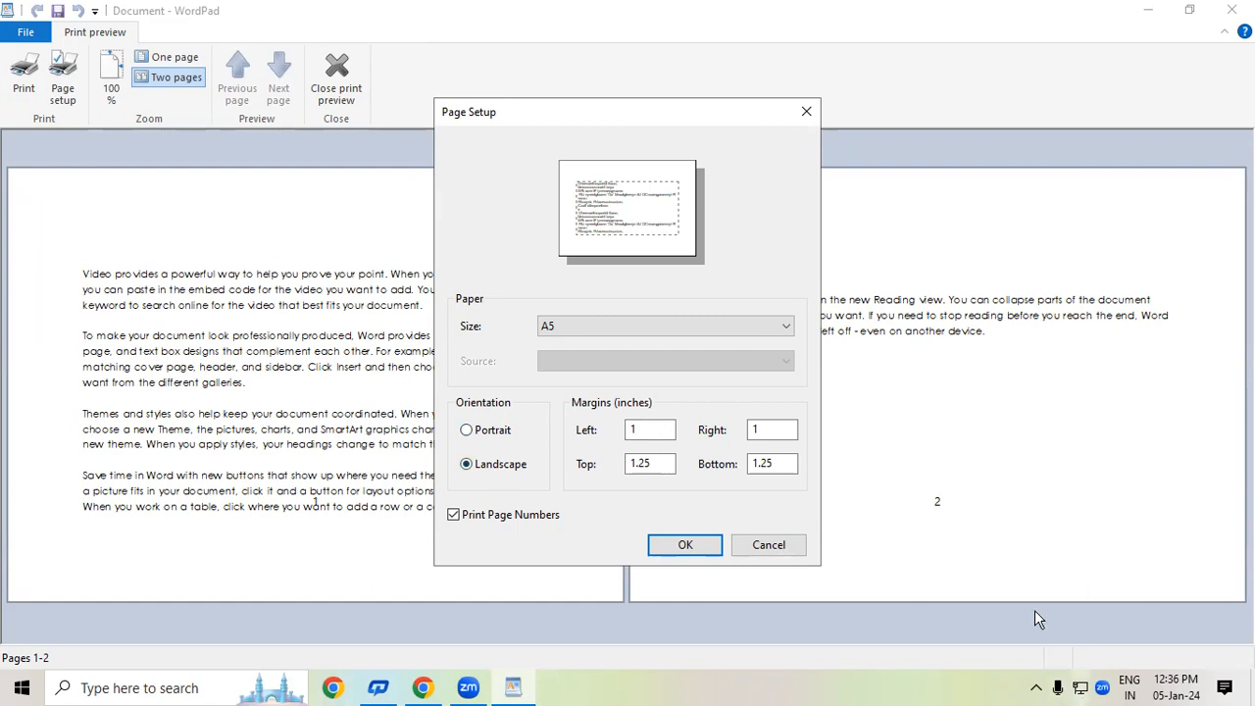
click(481, 431)
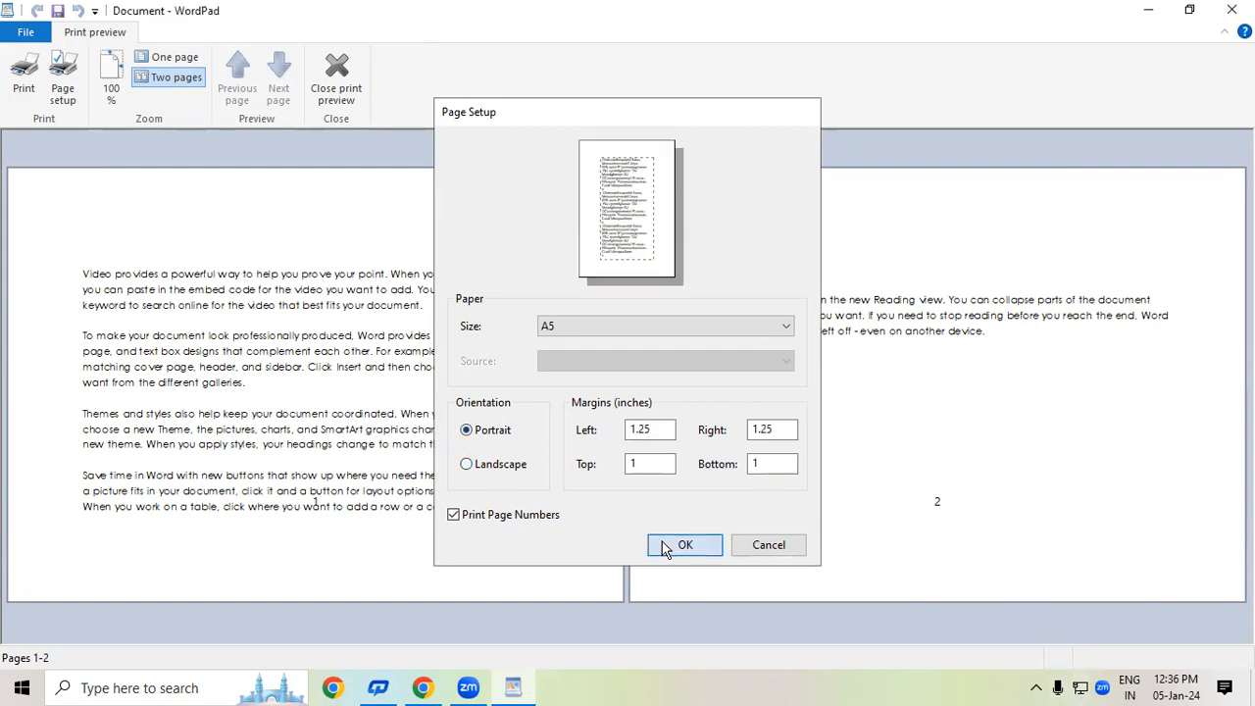
click(661, 547)
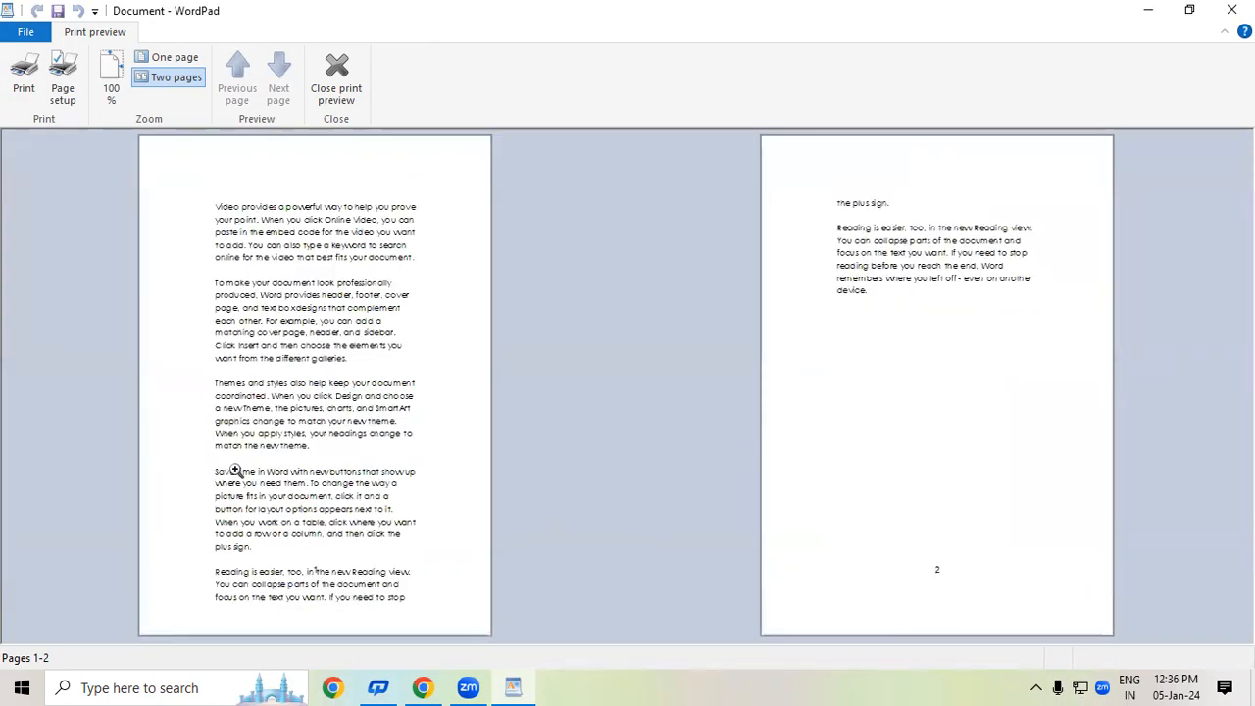
click(168, 61)
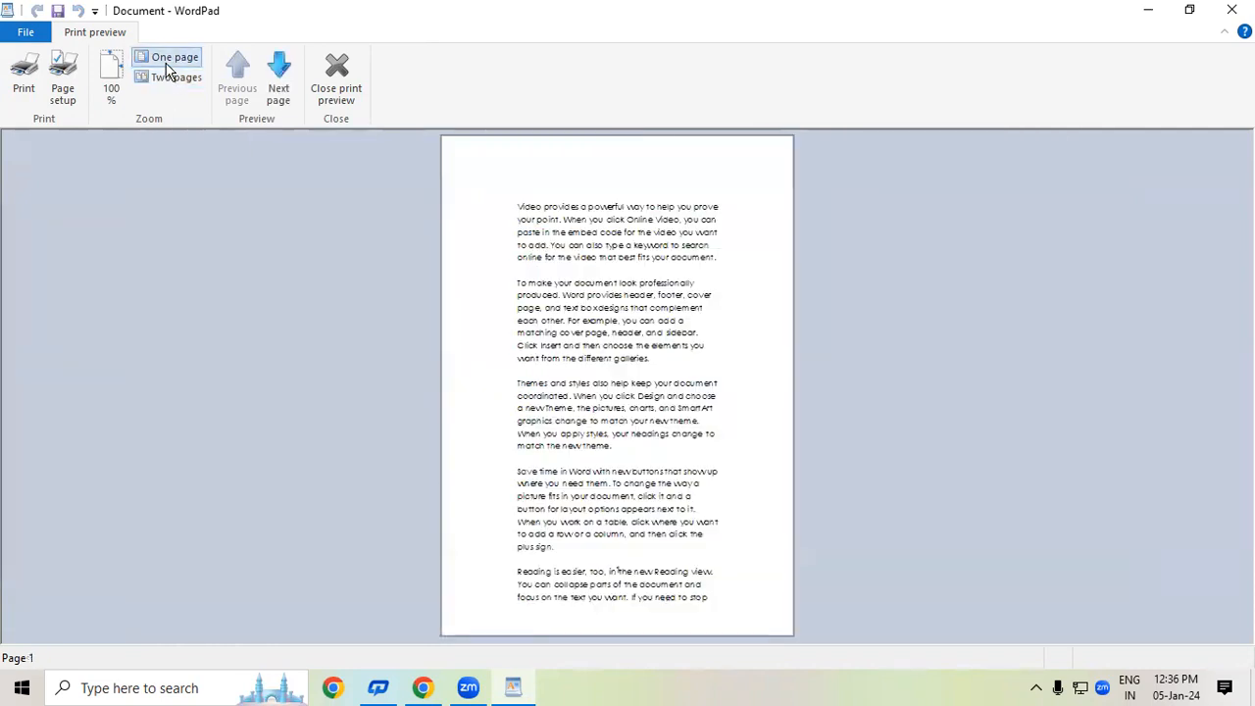
Switch the previewed document's orientation back to Landscape in Page Setup
click(60, 88)
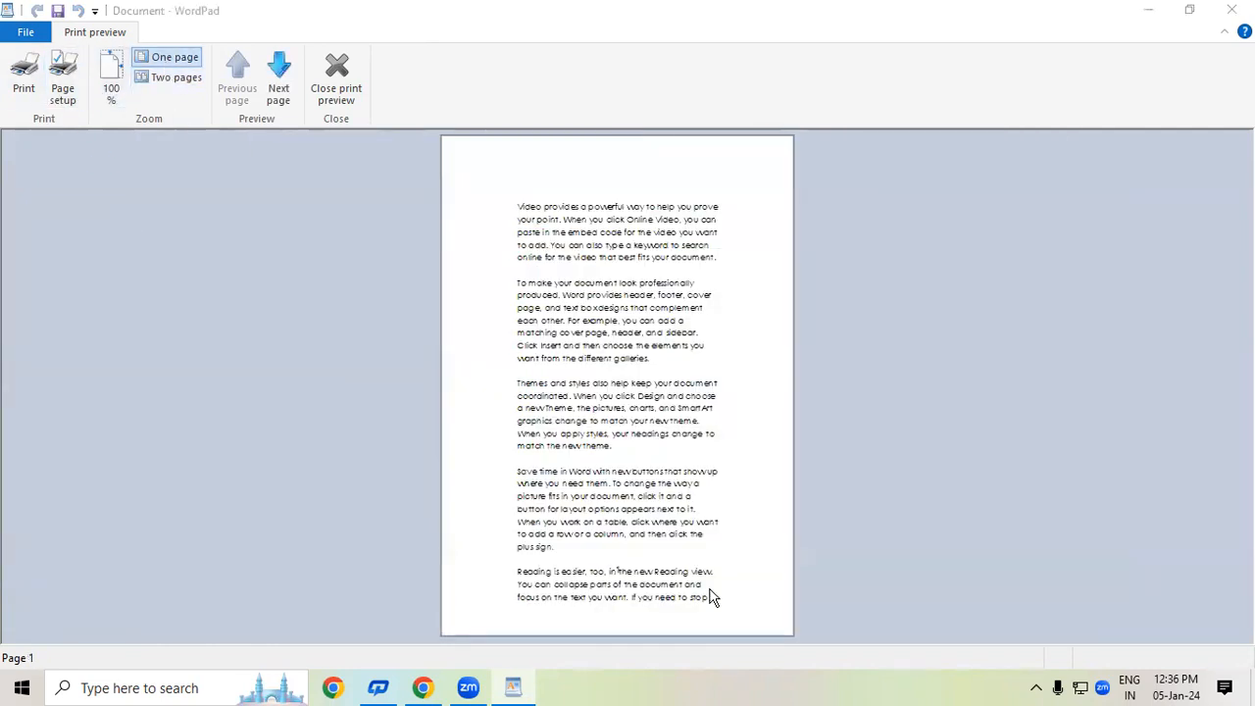
click(502, 467)
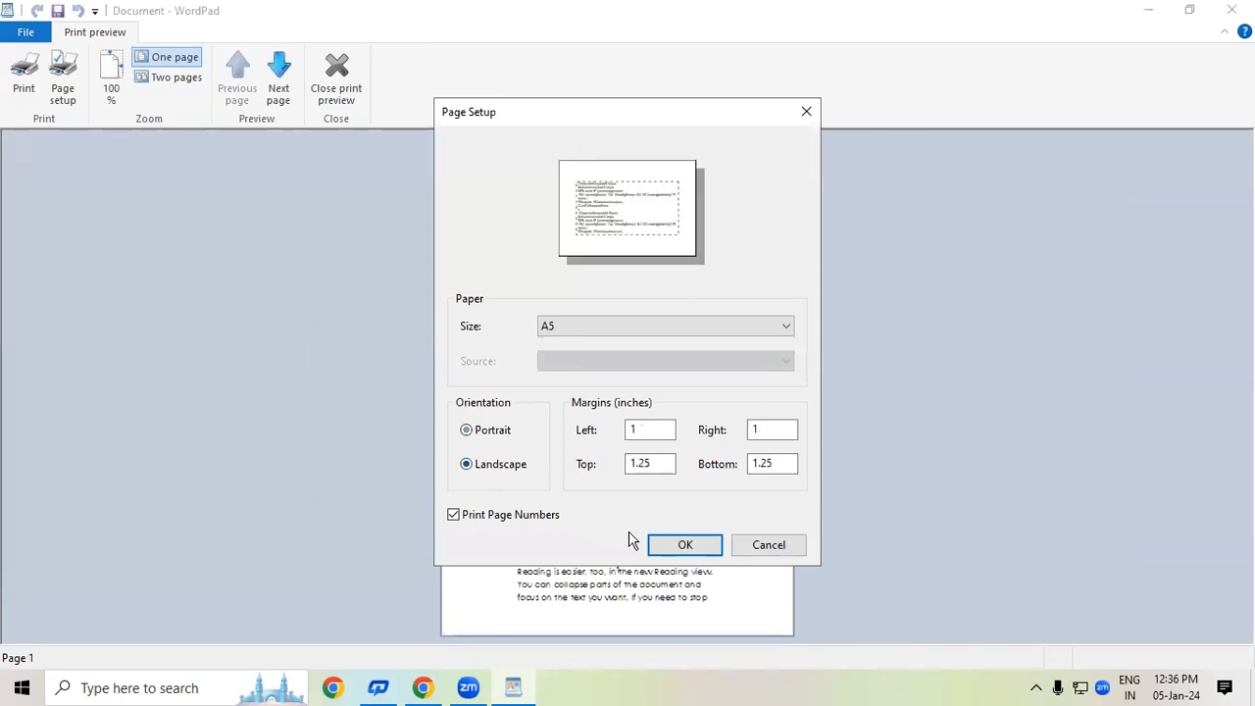
click(678, 544)
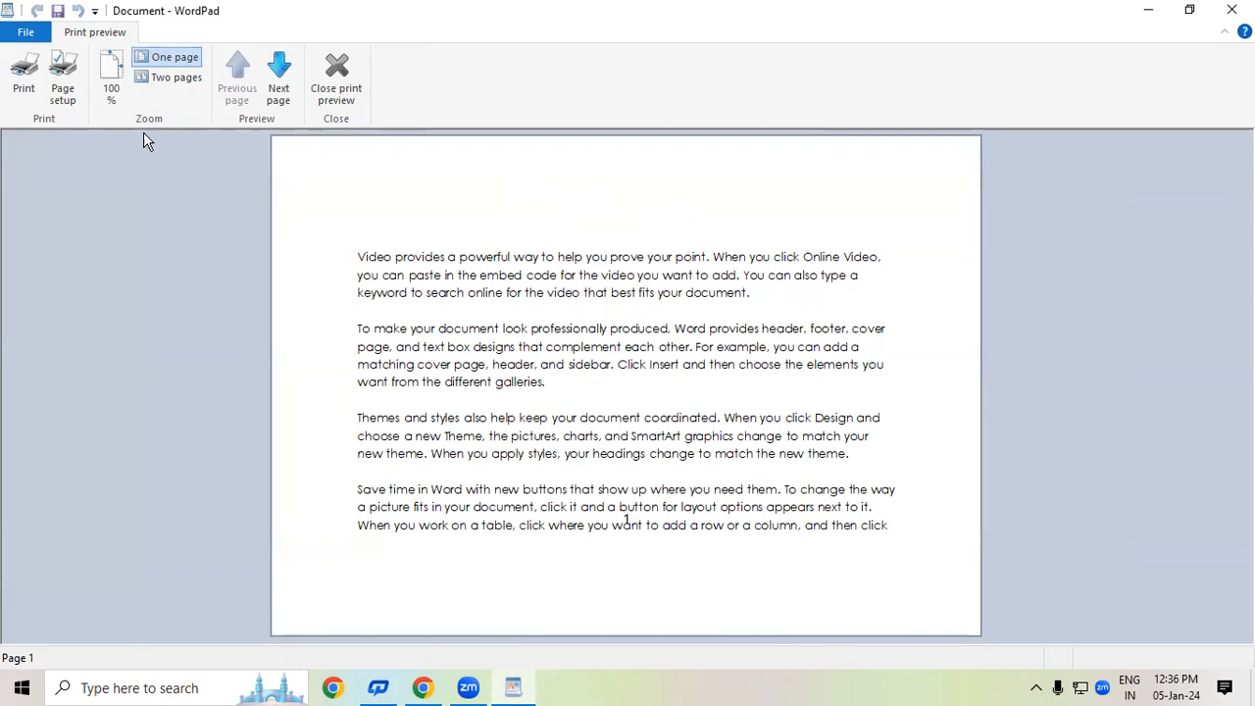
Review the margin settings in Page Setup without changing them, and return from print preview to the editing view
click(65, 94)
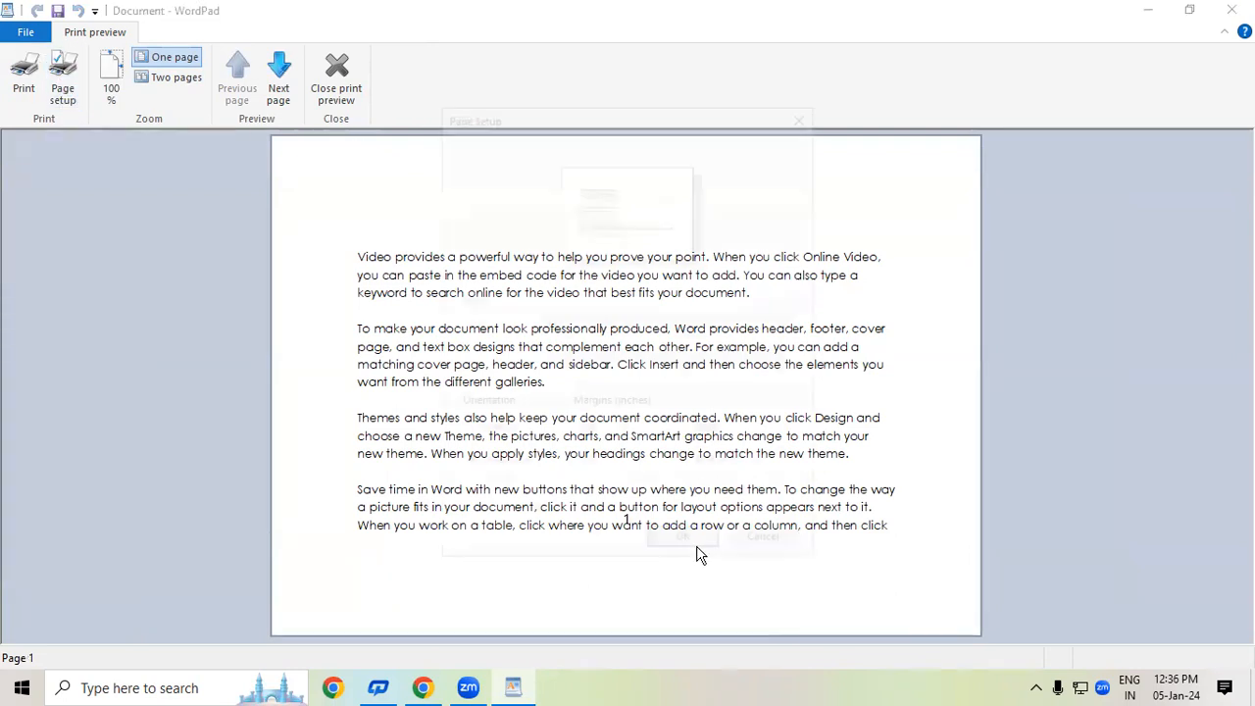
click(665, 429)
key(Tab)
double_click(652, 463)
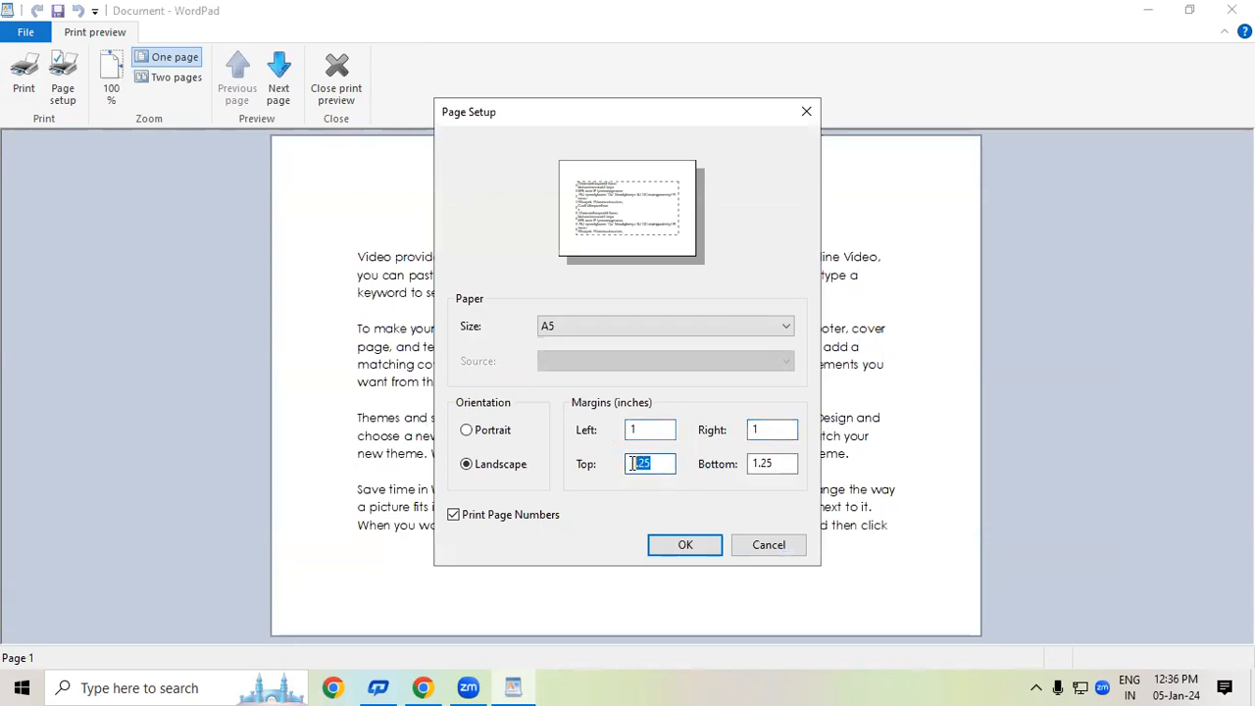
double_click(773, 462)
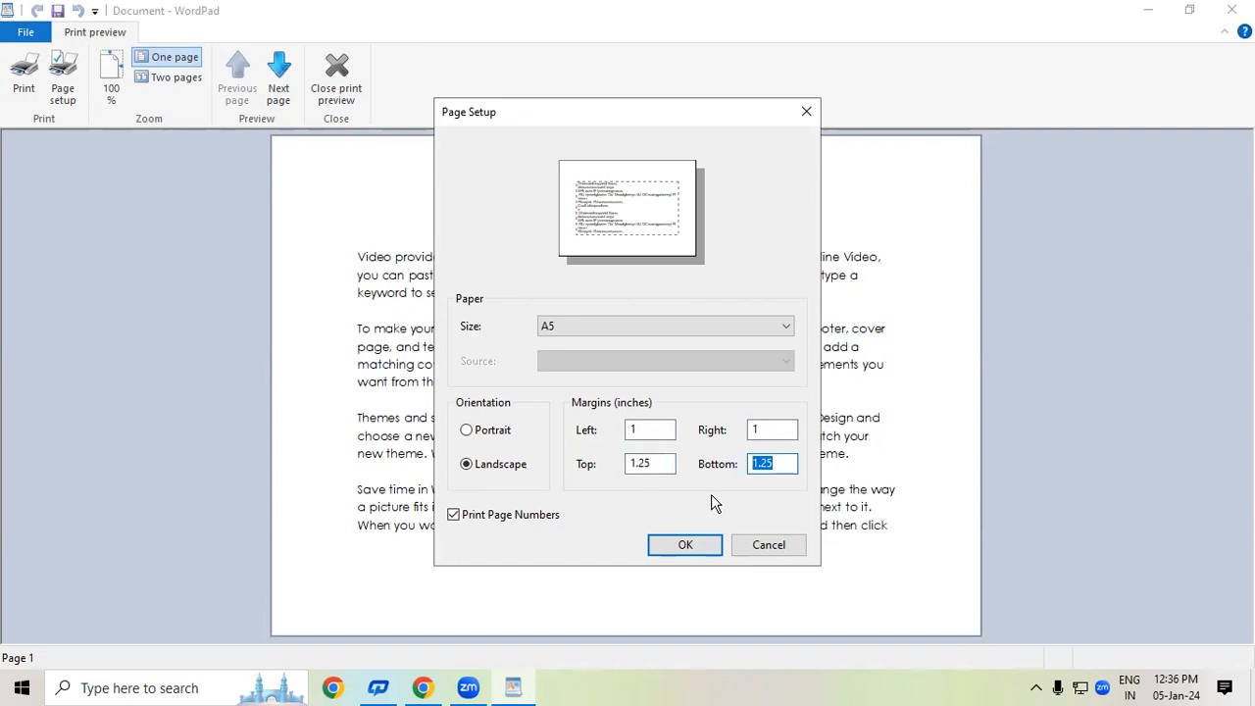
click(771, 551)
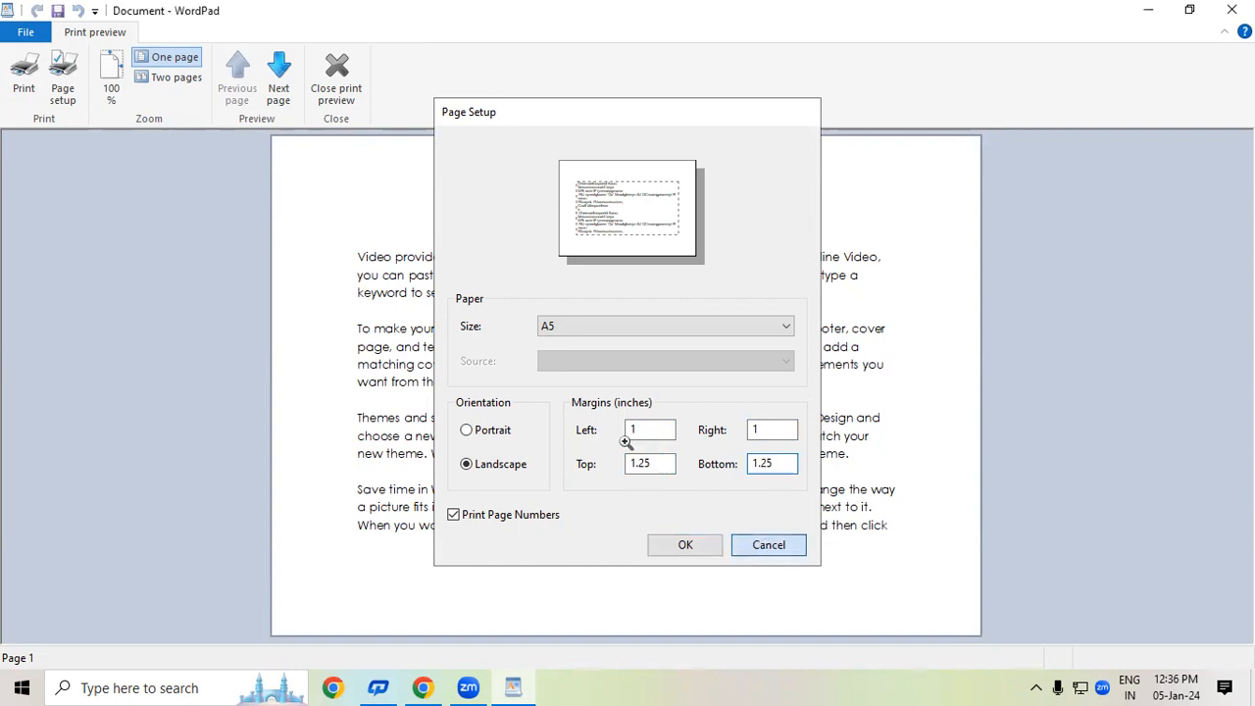
click(336, 78)
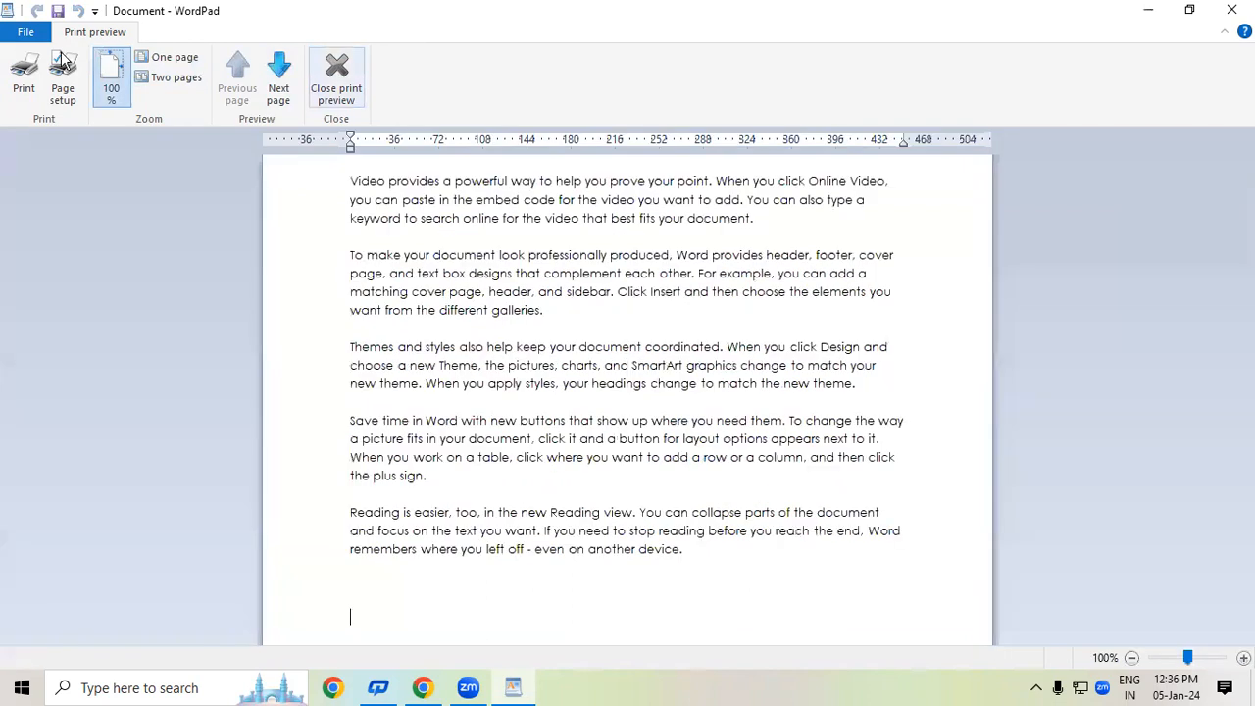
Try to send the document as an email attachment without entering a recipient, and close the message
click(26, 32)
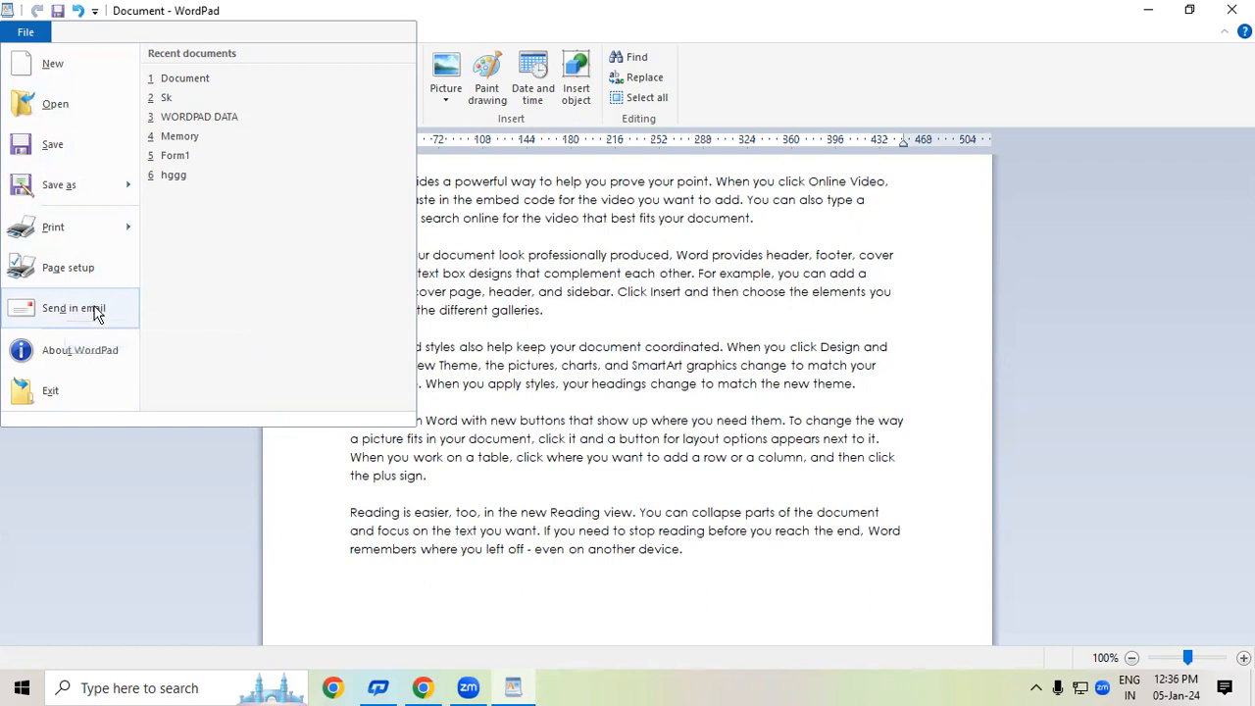
click(96, 310)
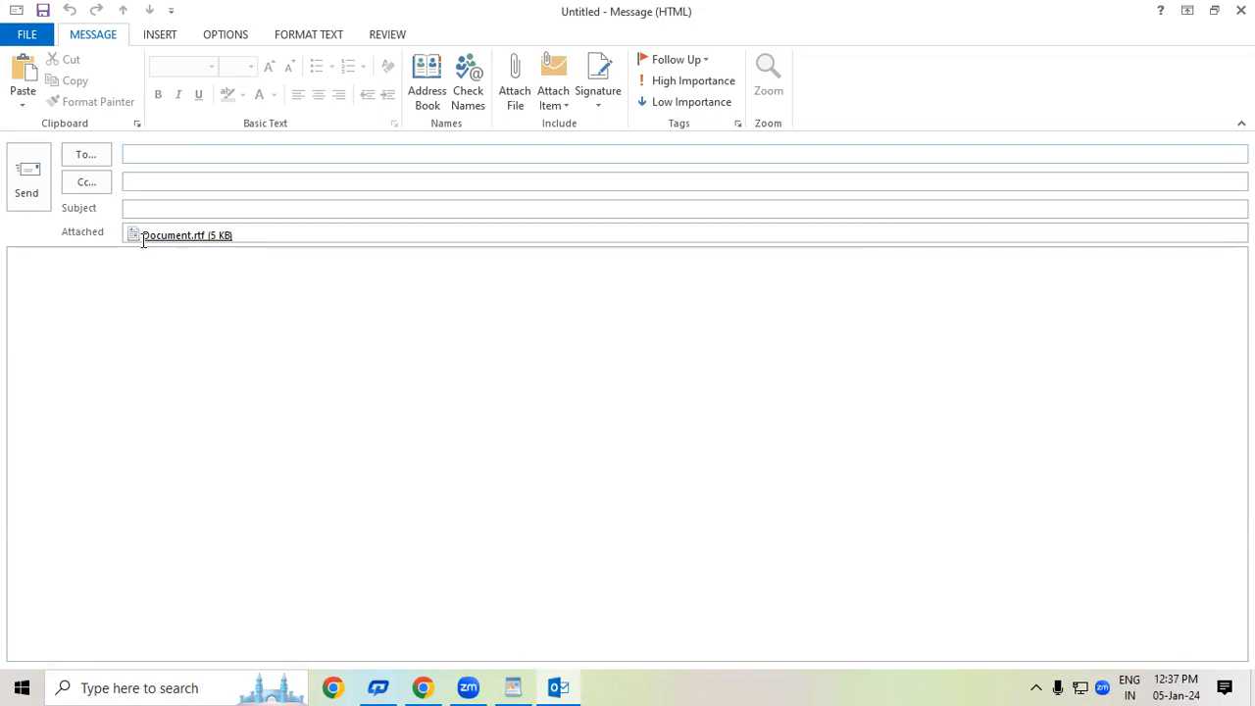
click(149, 150)
click(18, 171)
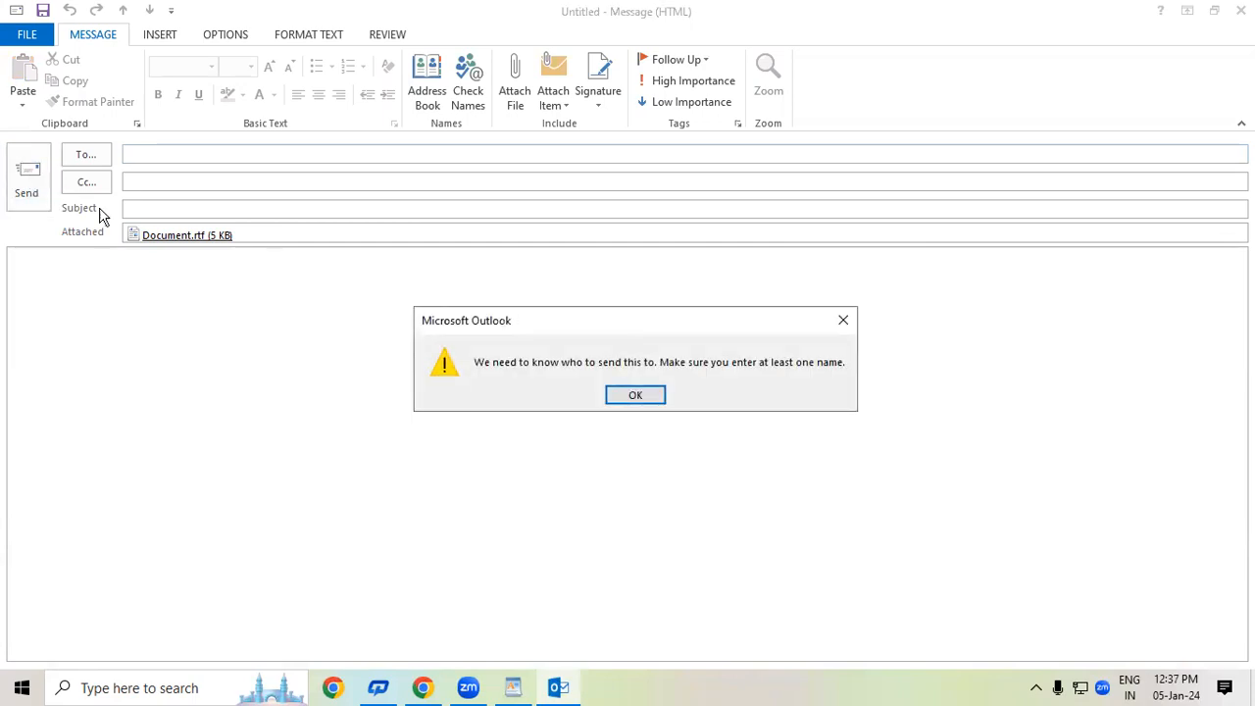
click(629, 397)
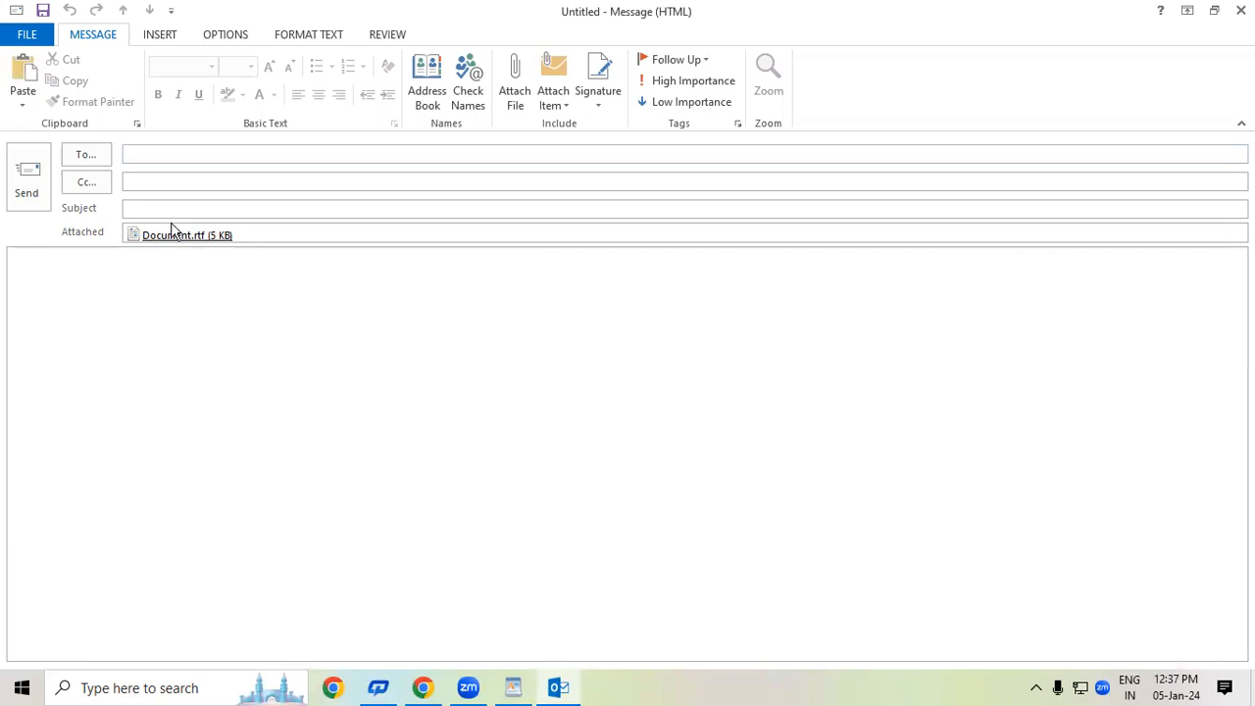
click(1240, 10)
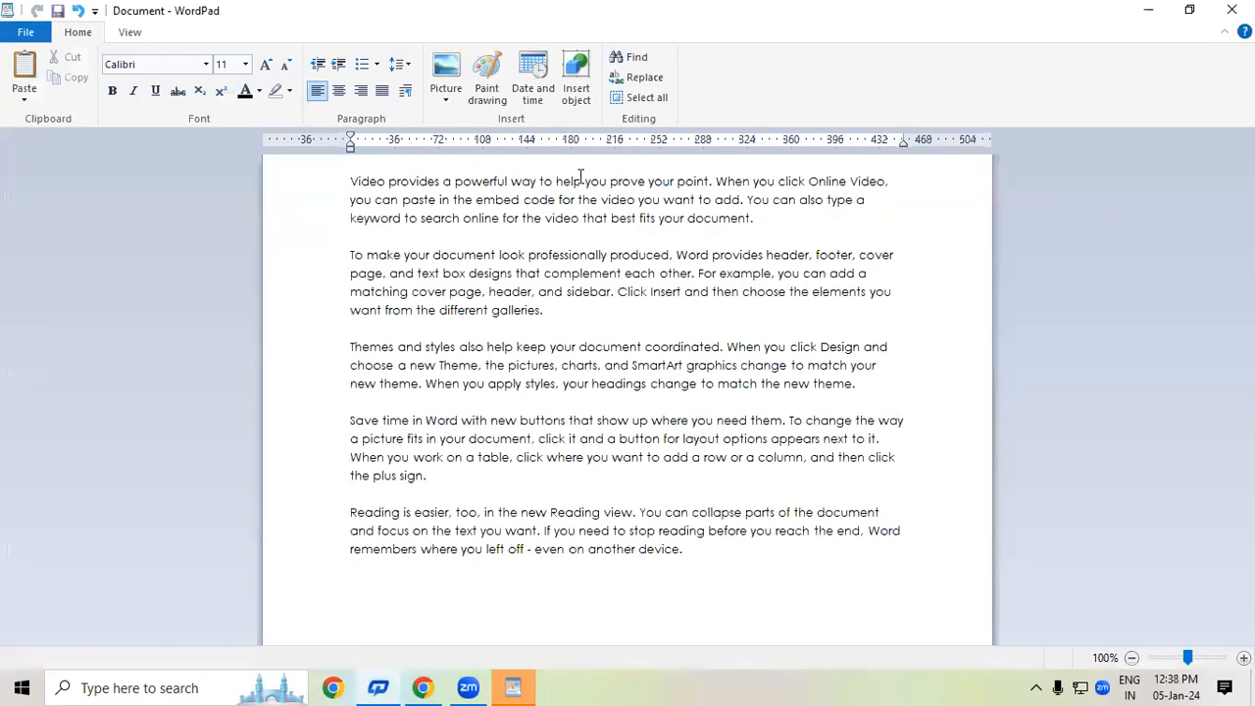
View the About WordPad version and licence information twice, closing it each time
click(22, 33)
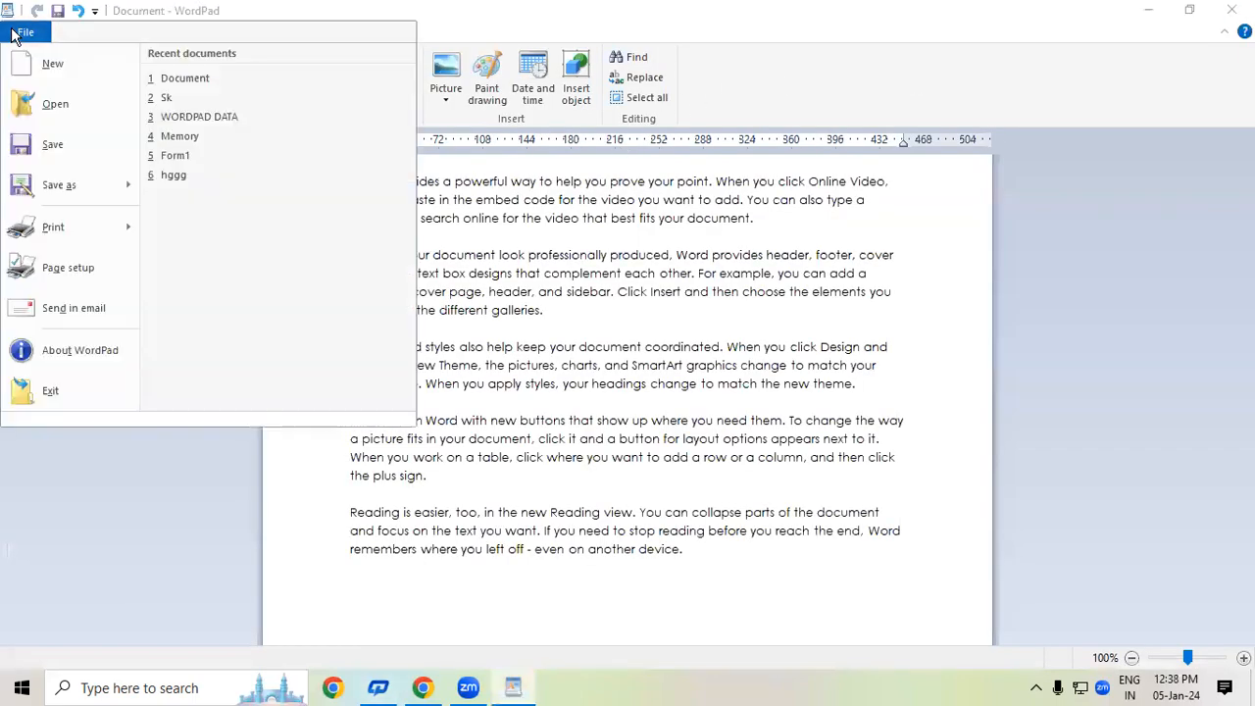
click(83, 349)
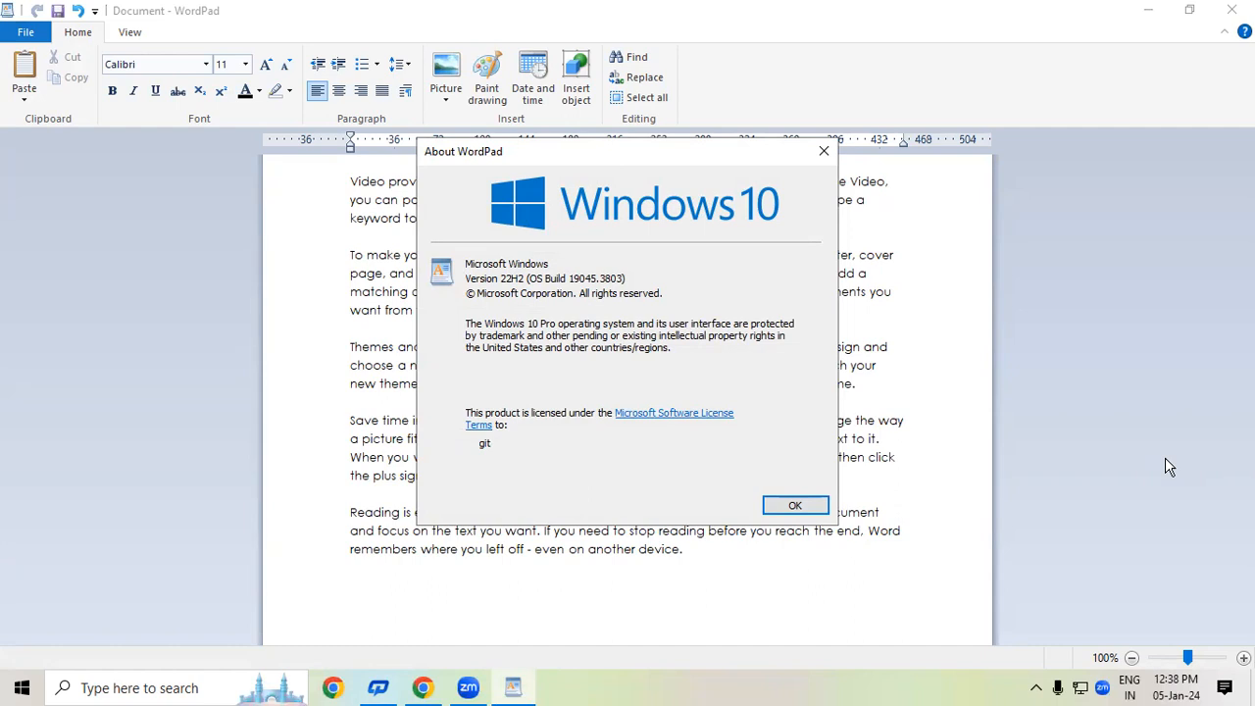
click(821, 153)
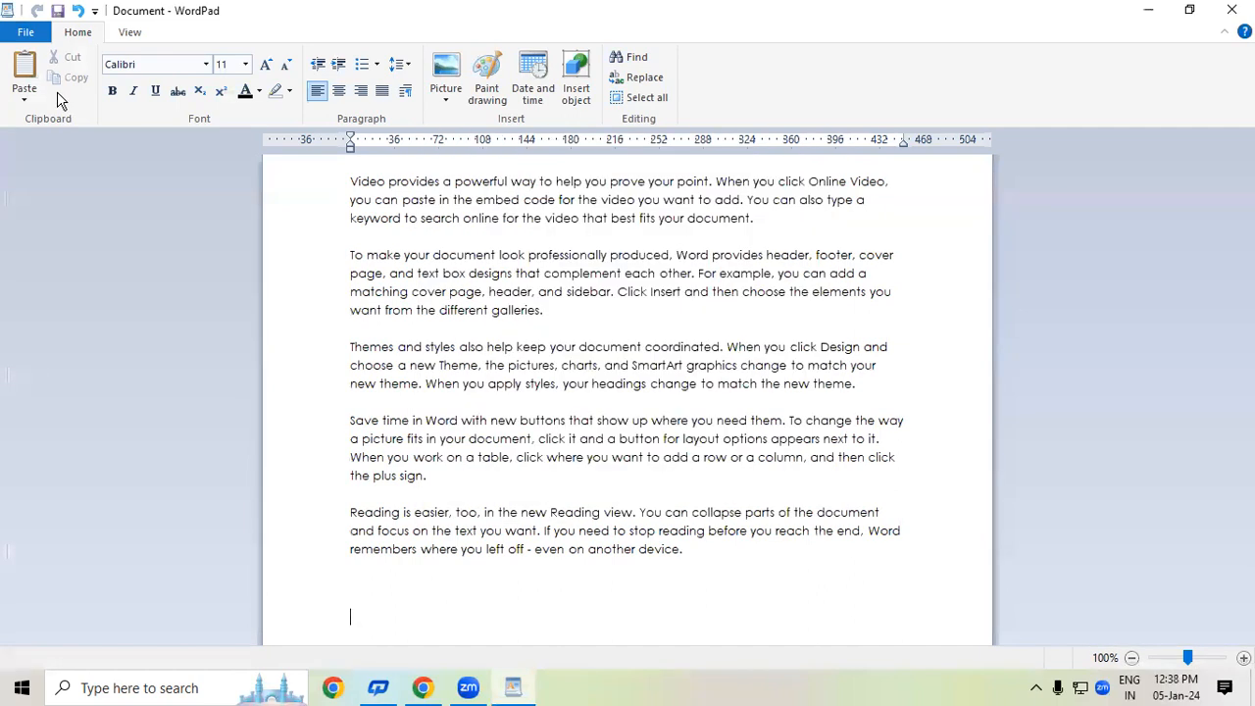
click(26, 33)
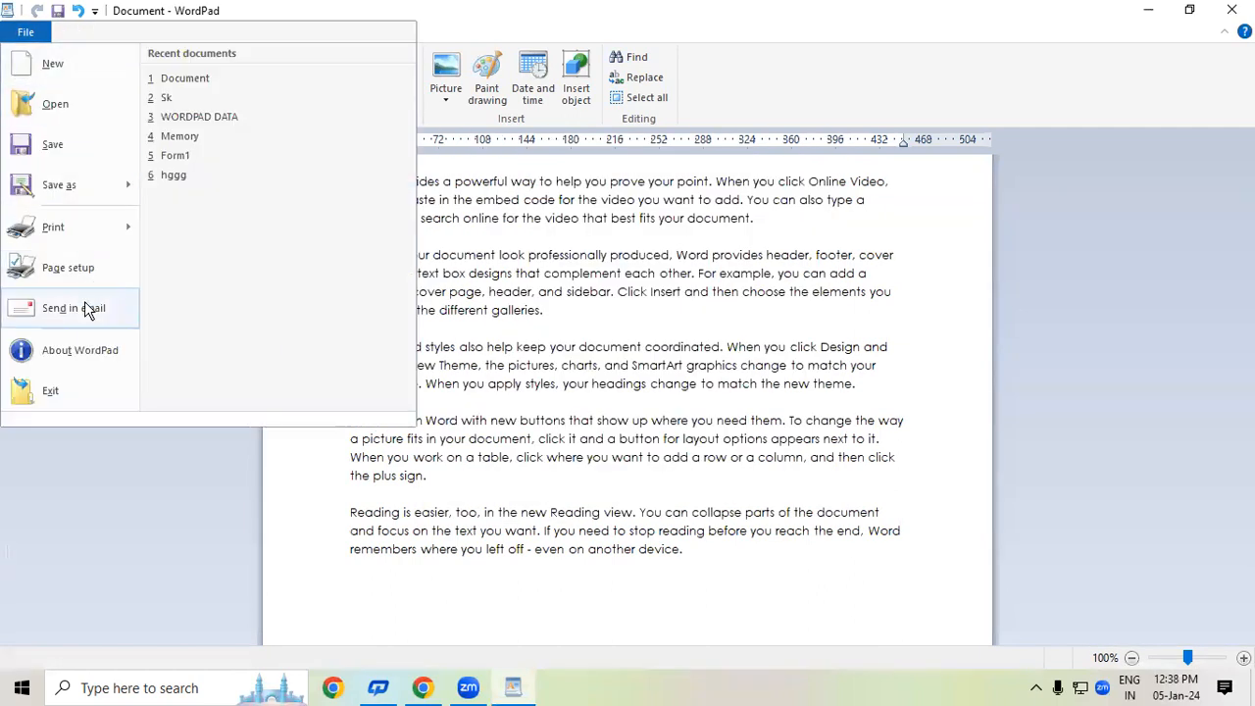
click(56, 355)
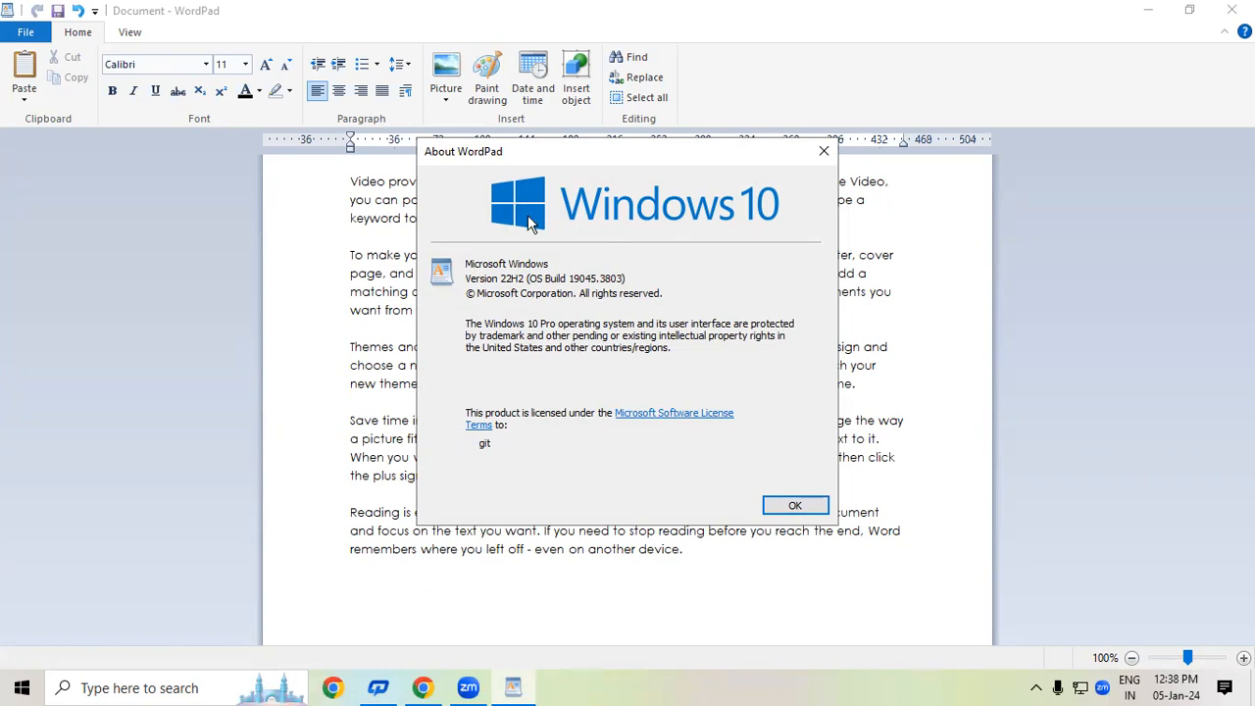
click(822, 154)
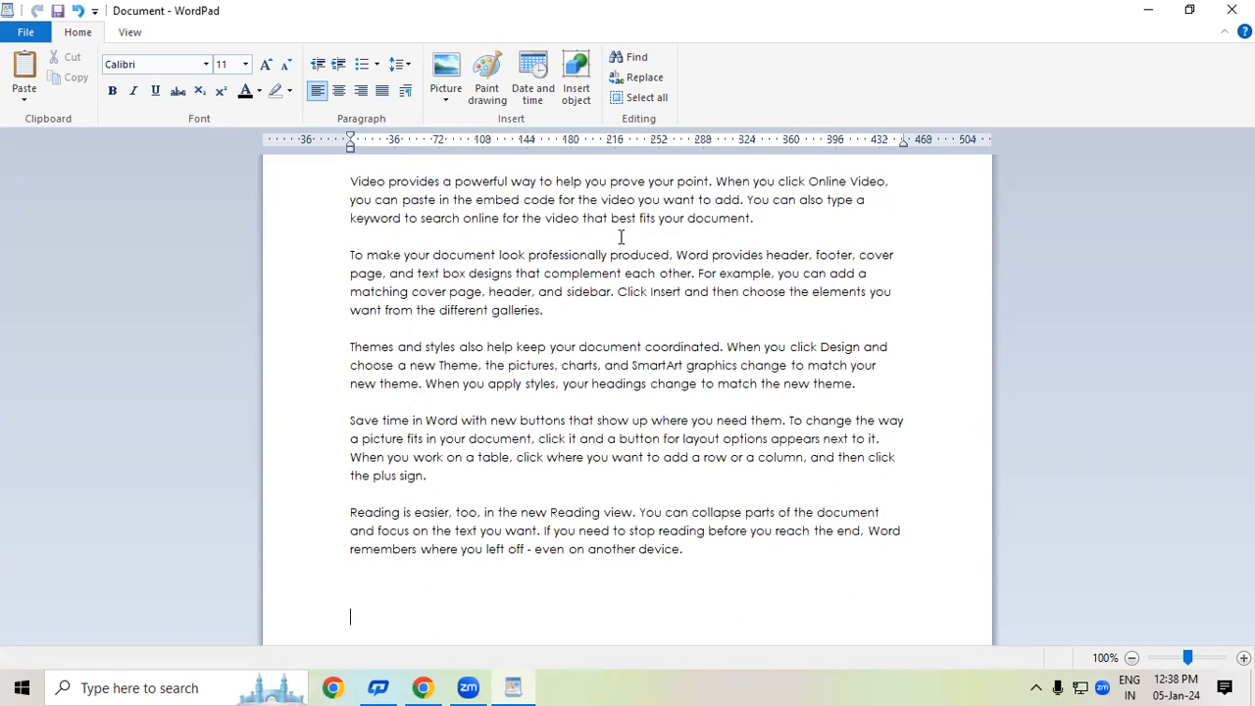
Exit WordPad from the open document
click(25, 33)
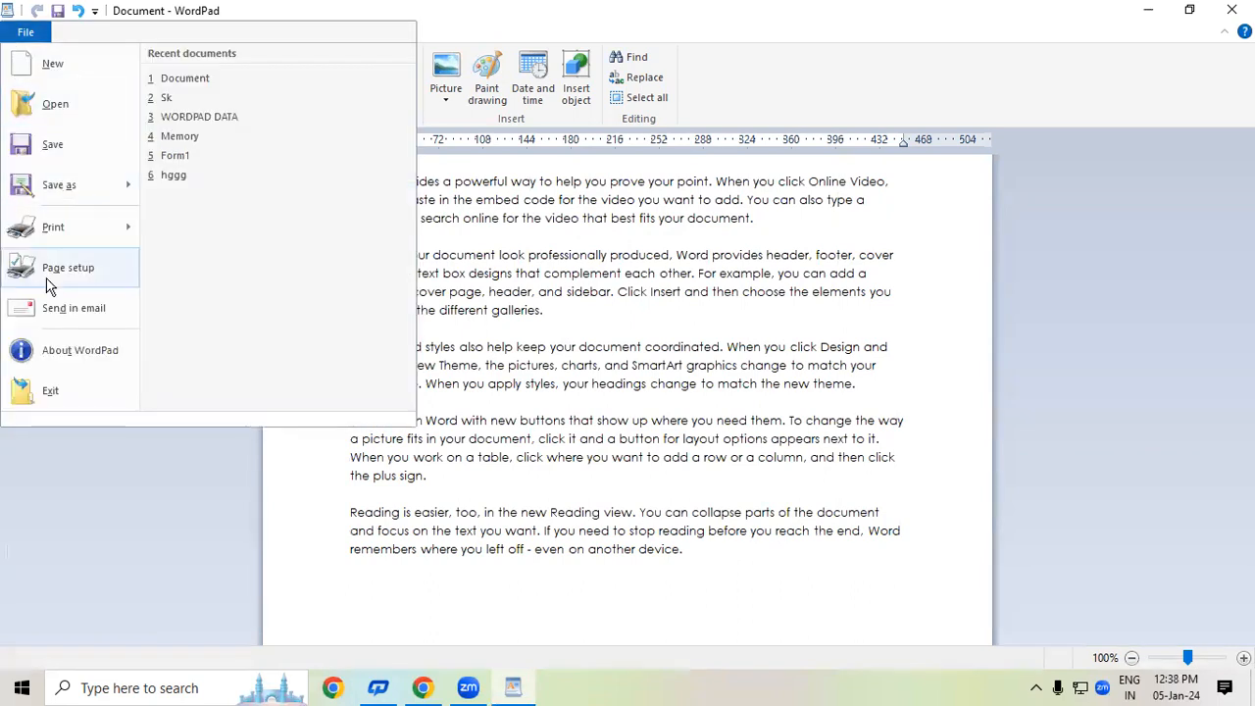
click(47, 394)
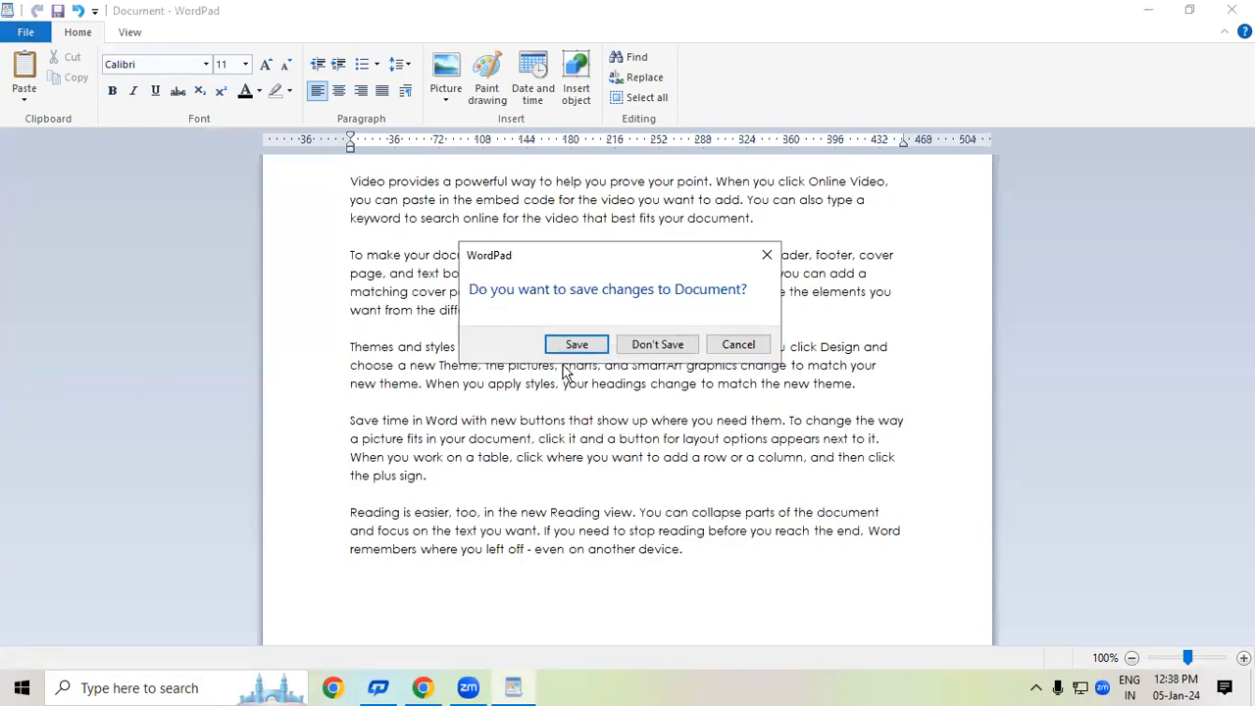
Discard the changes to the open document and launch a new WordPad document through the Run command wordpad
click(645, 346)
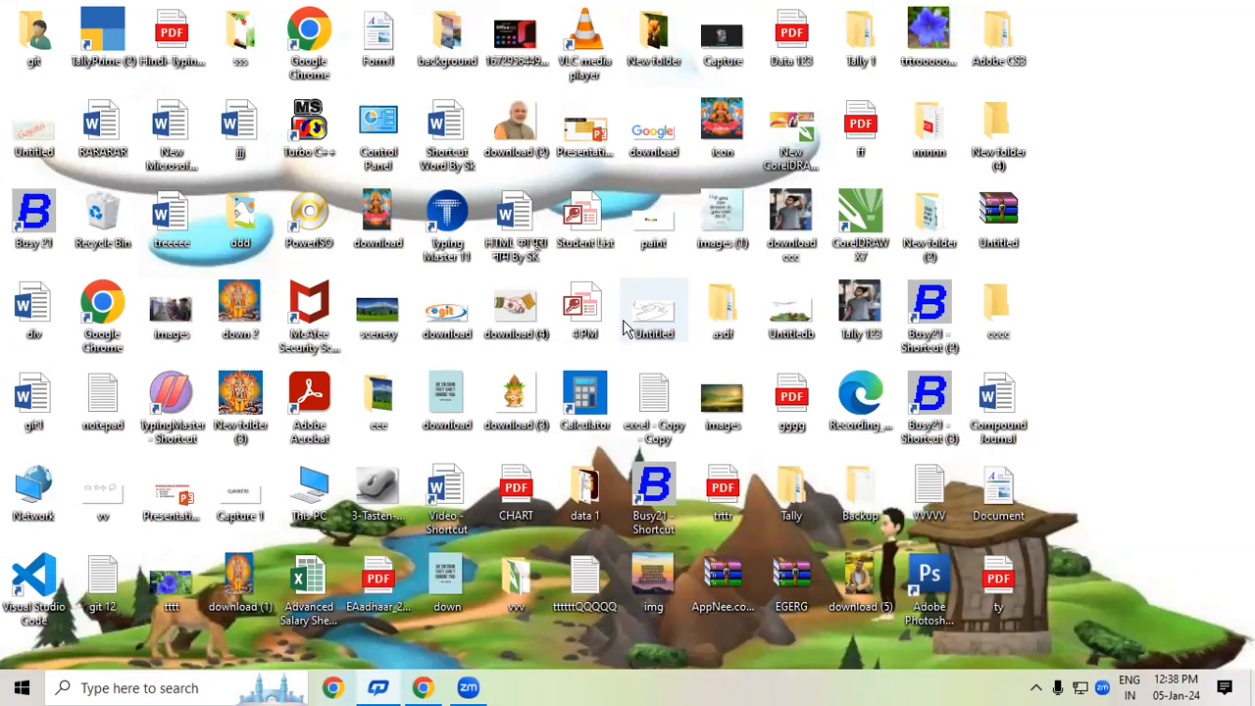
key(super+e)
key(super+r)
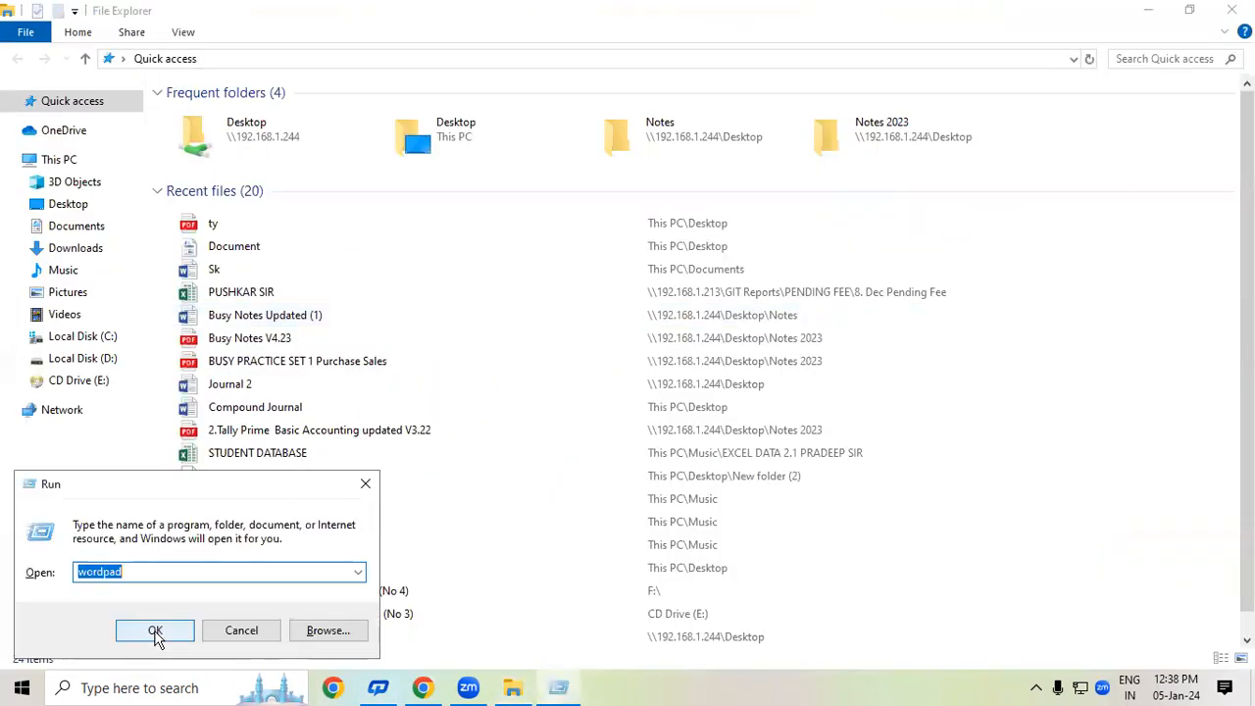
click(156, 638)
Fill the blank document with the five sample paragraphs beginning "Video provides a powerful way to help you prove your point."
text(Video provides a powerful way to help you prove your point. When you click Online Video, you can paste in the embed code for the video you want to add. You can also type a keyword to search online for the video that best fits your document.  To make your document look professionally produced, Word provides header, footer, cover page, and text box designs that complement each other. For example, you can add a matching cover page, header, and sidebar. Click Insert and then choose the elements you want from the different galleries.  Themes and styles also help keep your document coordinated. When you click Design and choose a new Theme, the pictures, charts, and SmartArt graphics change to match your new theme. When you apply styles, your headings change to match the new theme.  Save time in Word with new buttons that show up where you need them. To change the way a picture fits in your document, click it and a button for layout options appears next to it. When you work on a table, click where you want to add a row or a column, and then click the plus sign.  Reading is easier, too, in the new Reading view. You can collapse parts of the document and focus on the text you want. If you need to stop reading before you reach the end, Word remembers where you left off - even on another device.)
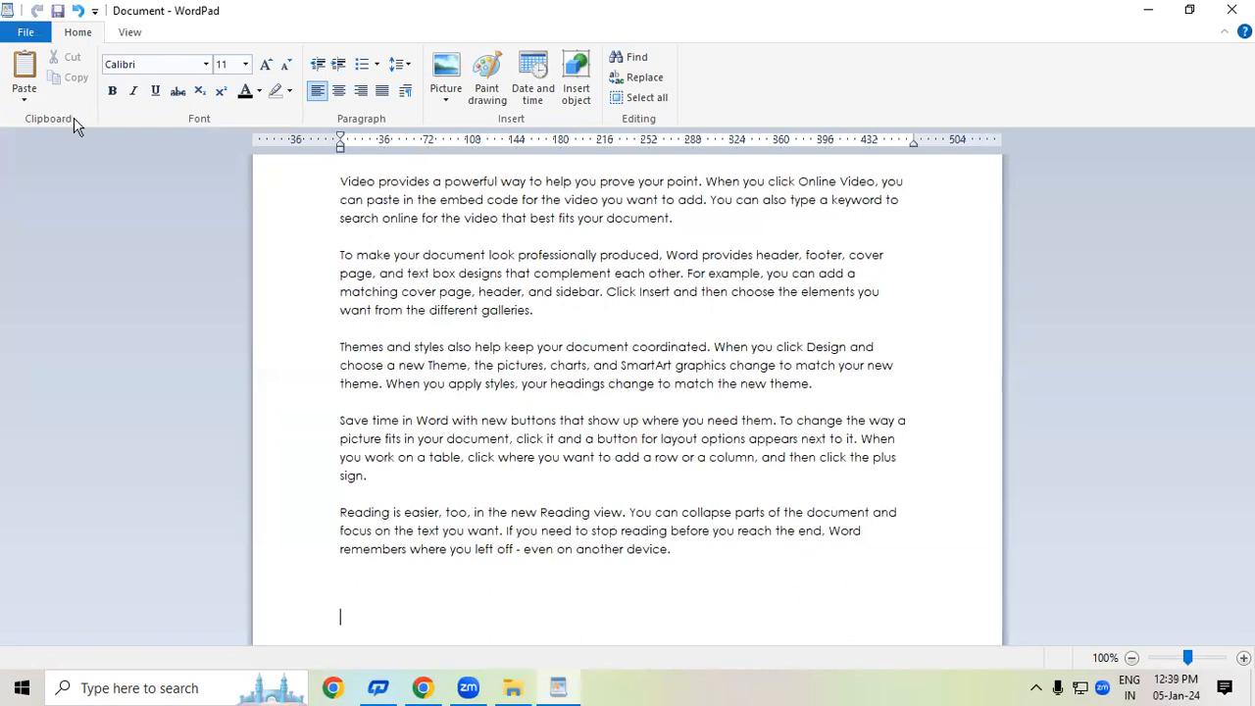
scroll(73, 118, down, 1)
click(30, 32)
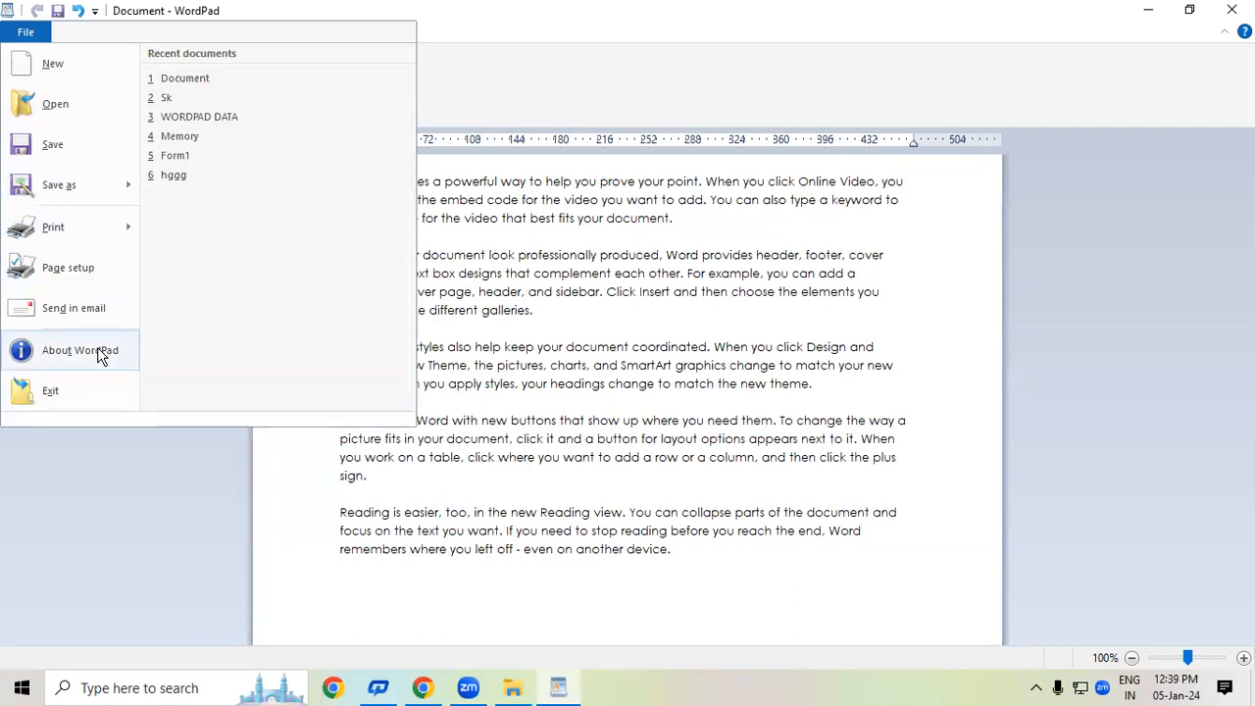
click(471, 479)
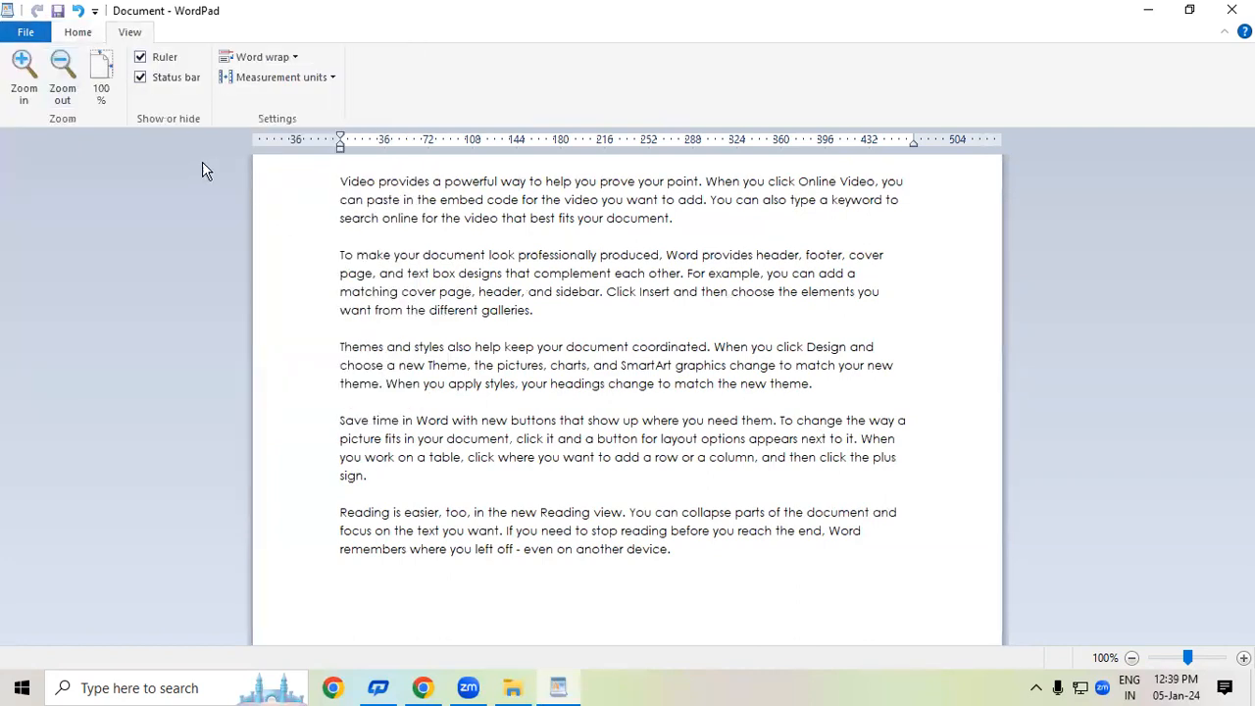
click(72, 37)
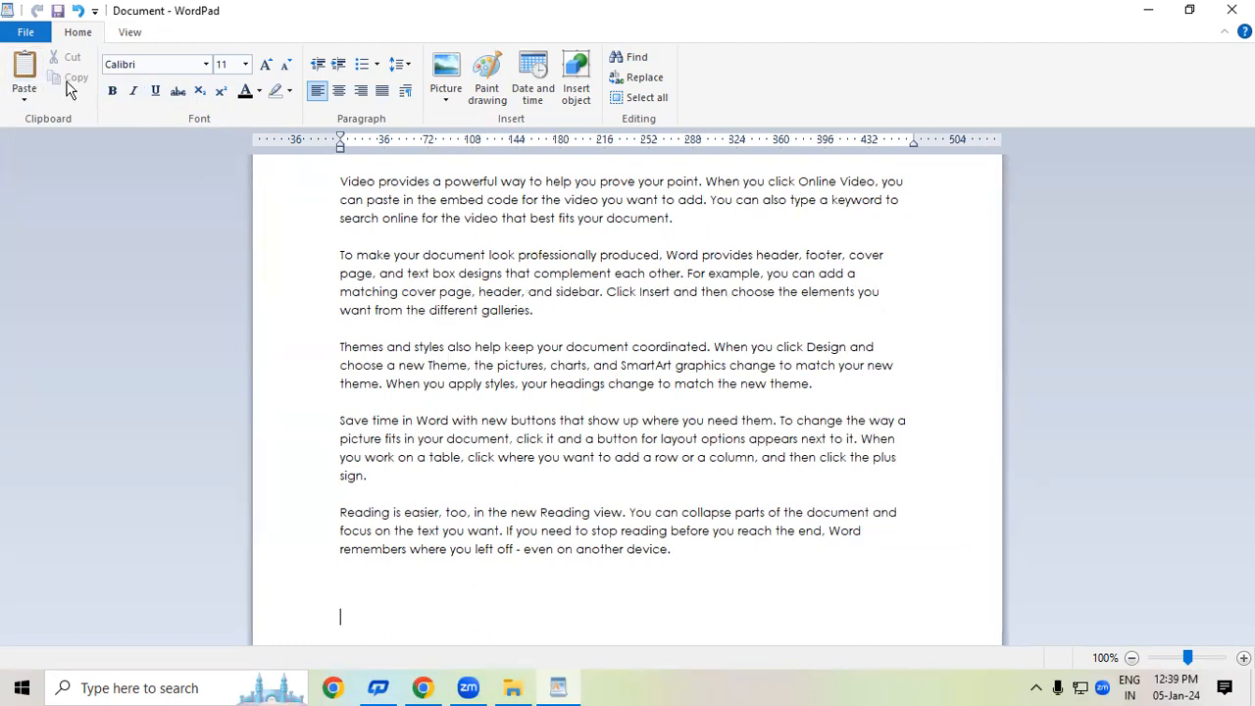
Copy the first paragraph, beginning "Video provides a powerful way", and paste it below the last paragraph
drag(333, 182, 684, 227)
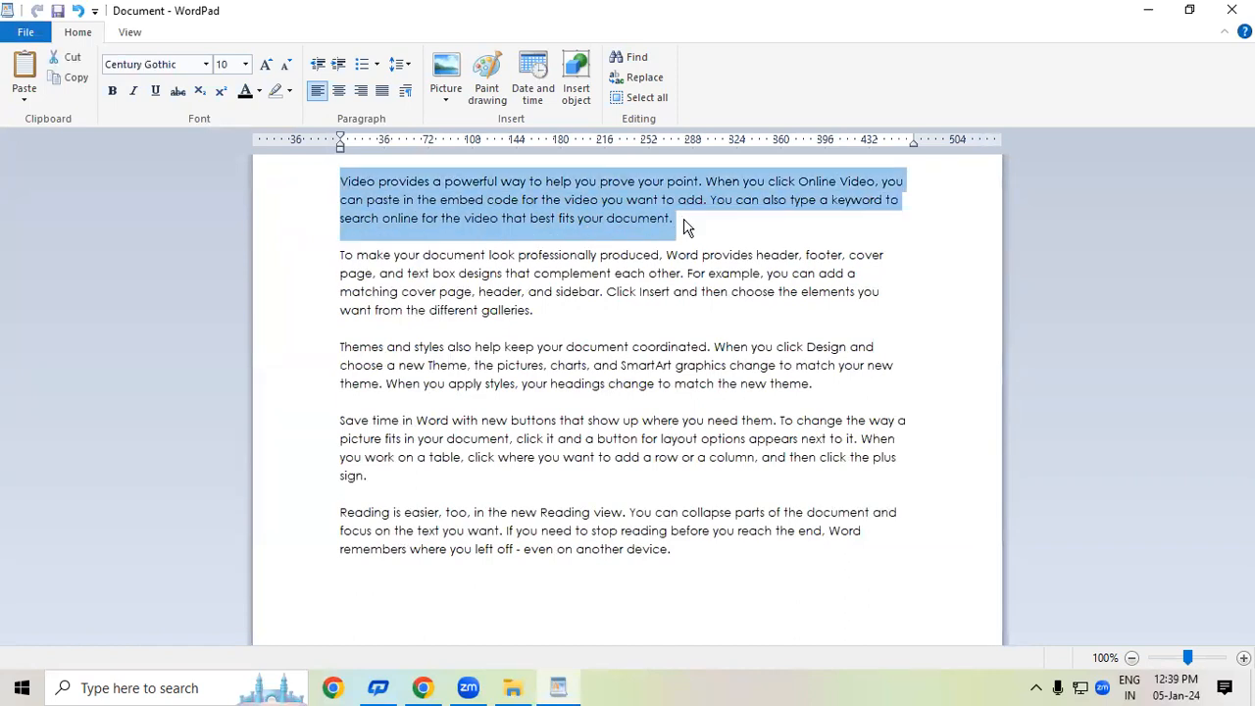
click(73, 78)
click(351, 613)
click(343, 587)
click(24, 78)
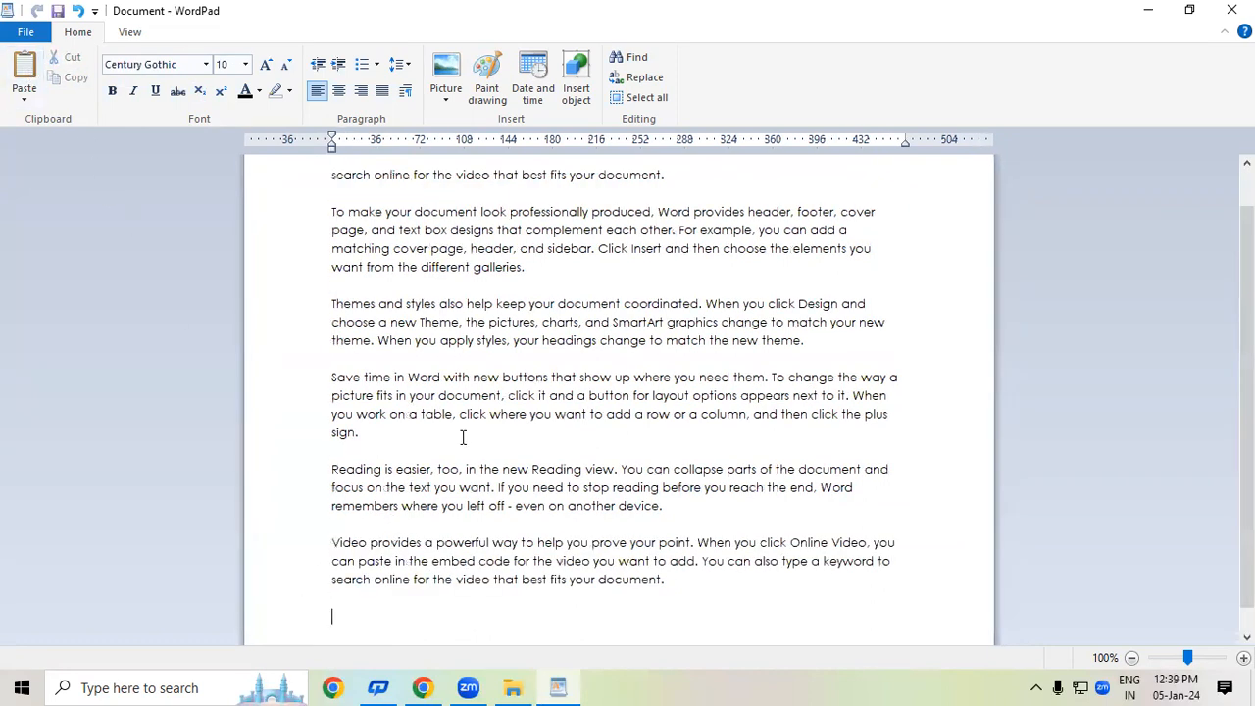
Cut the line "Themes and styles also help keep your document coordinated. When you click Design and" and paste it at the document's end
scroll(462, 437, down, 1)
drag(333, 520, 621, 558)
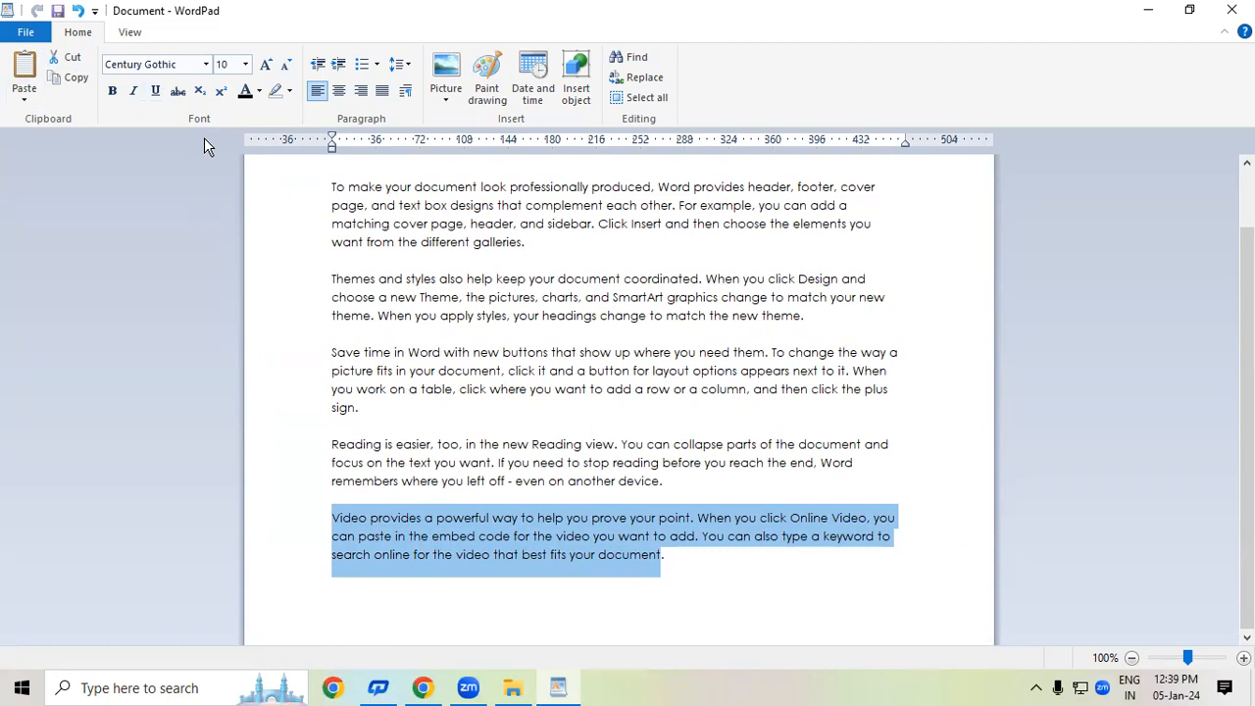
click(324, 283)
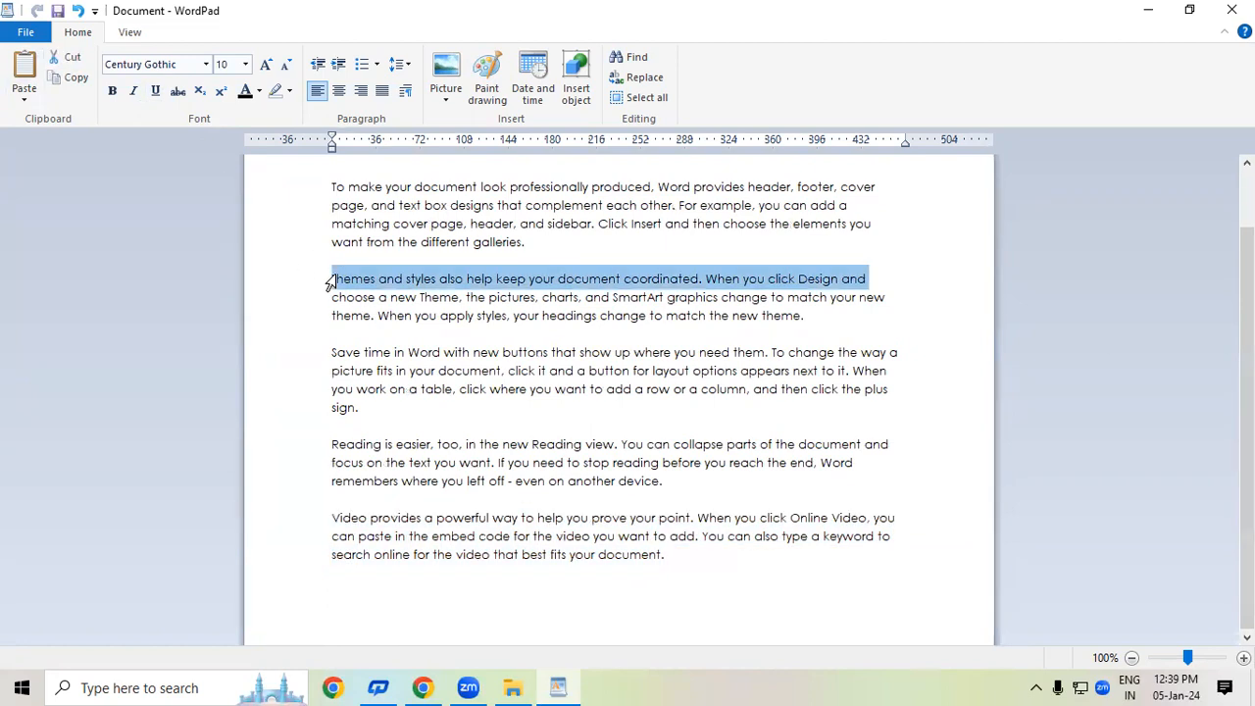
click(65, 59)
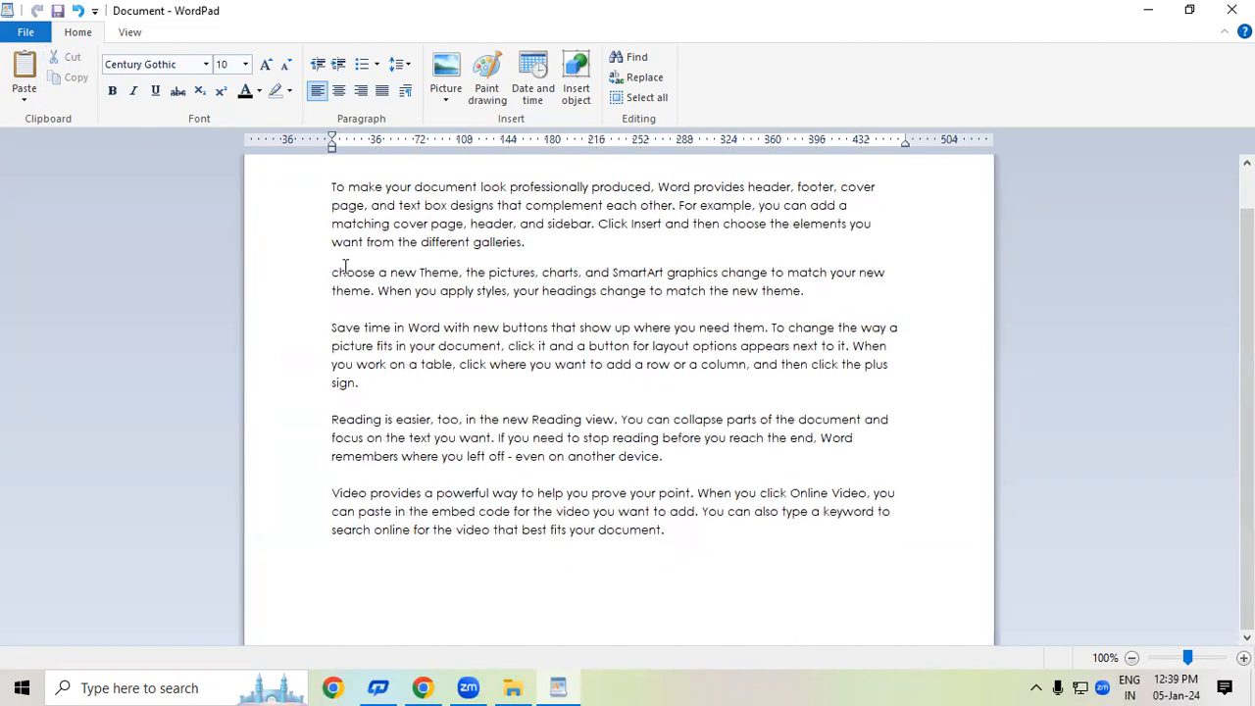
click(335, 568)
click(24, 67)
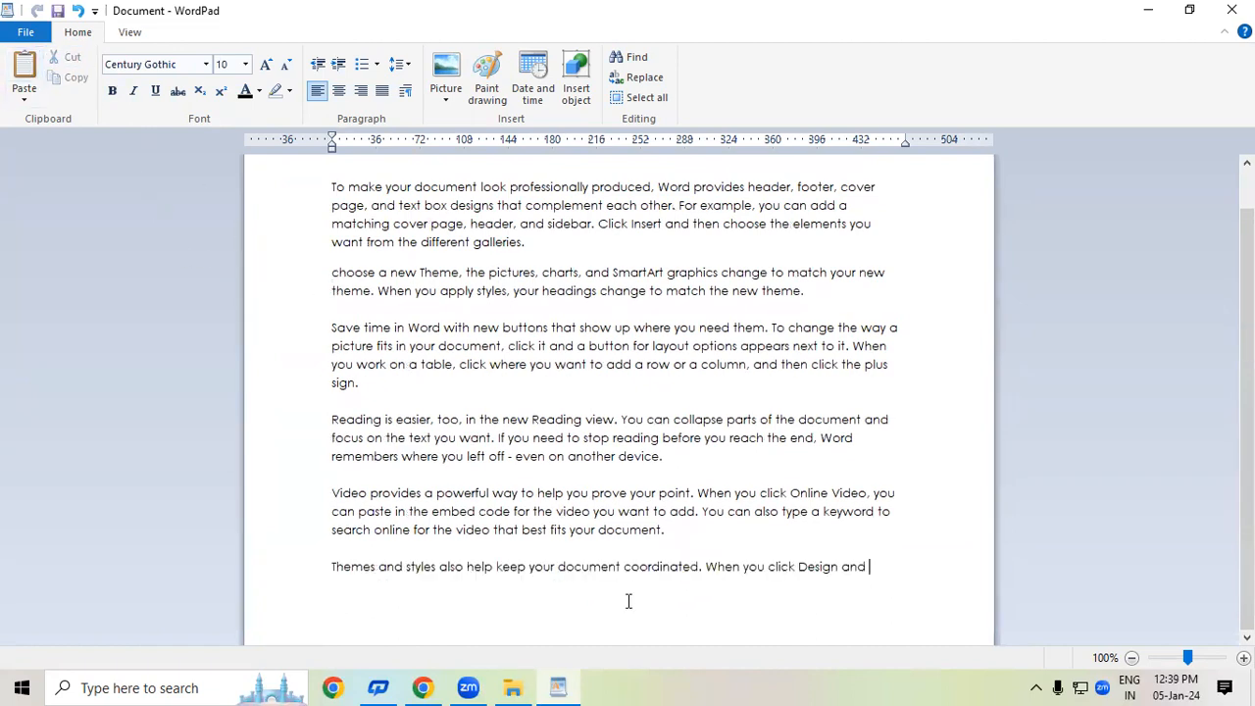
Try bold on the second paragraph, beginning "To make your document look professionally produced", and remove it again
scroll(490, 588, up, 1)
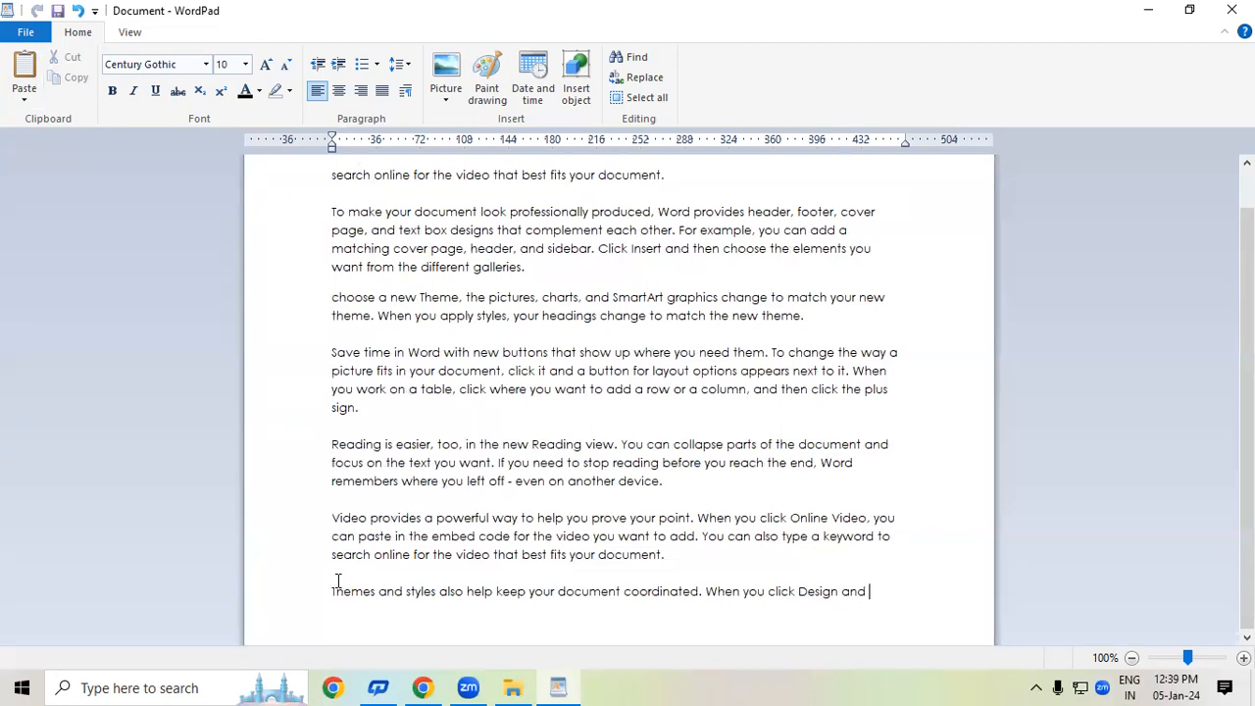
scroll(423, 375, up, 1)
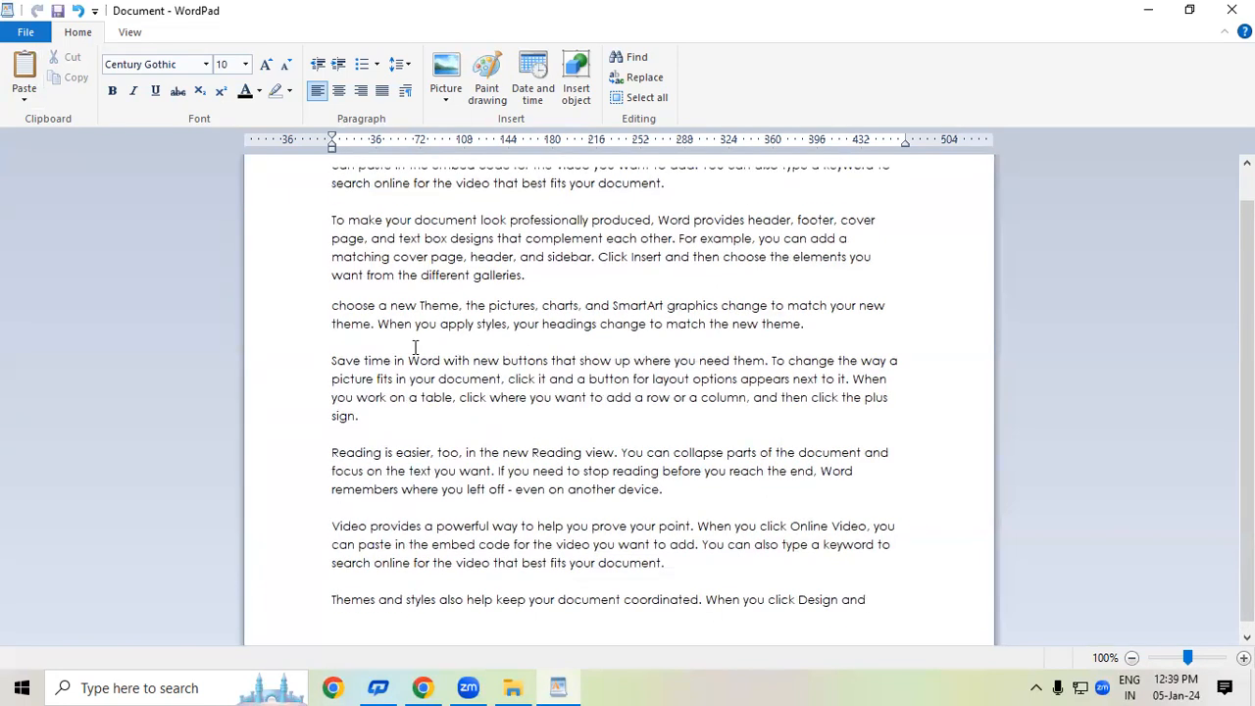
drag(1231, 306, 1245, 218)
click(502, 339)
drag(386, 257, 556, 323)
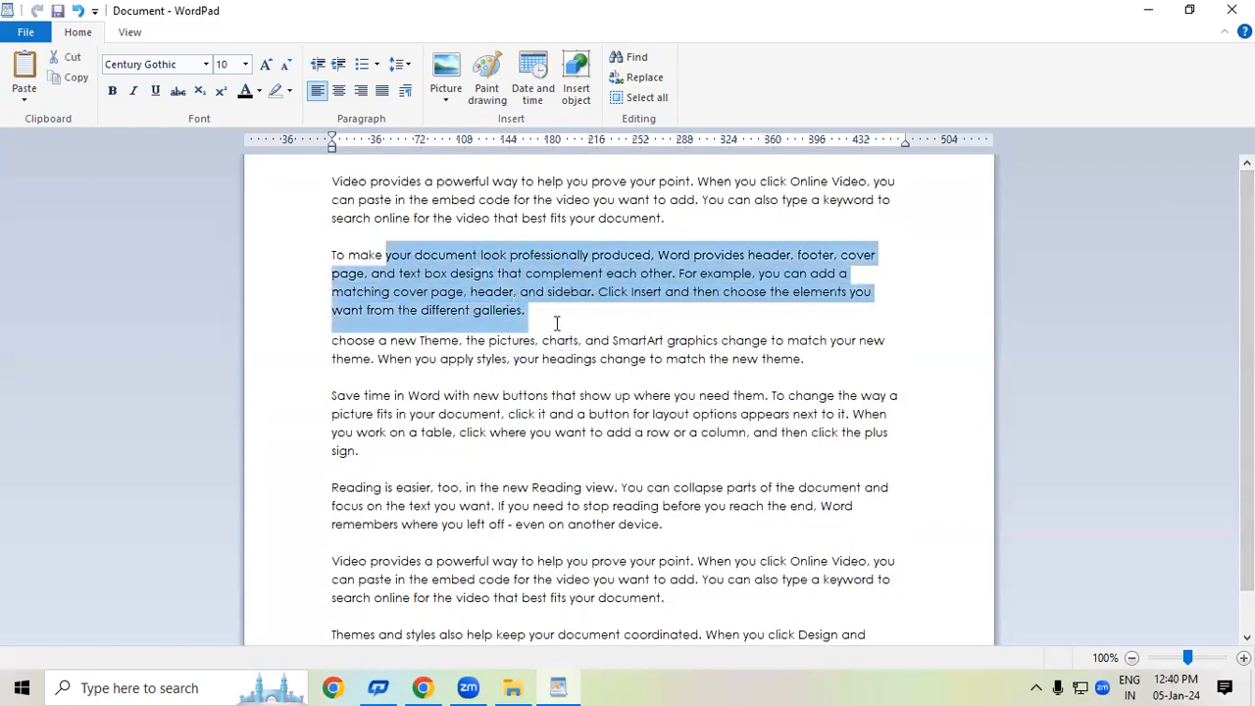
click(555, 328)
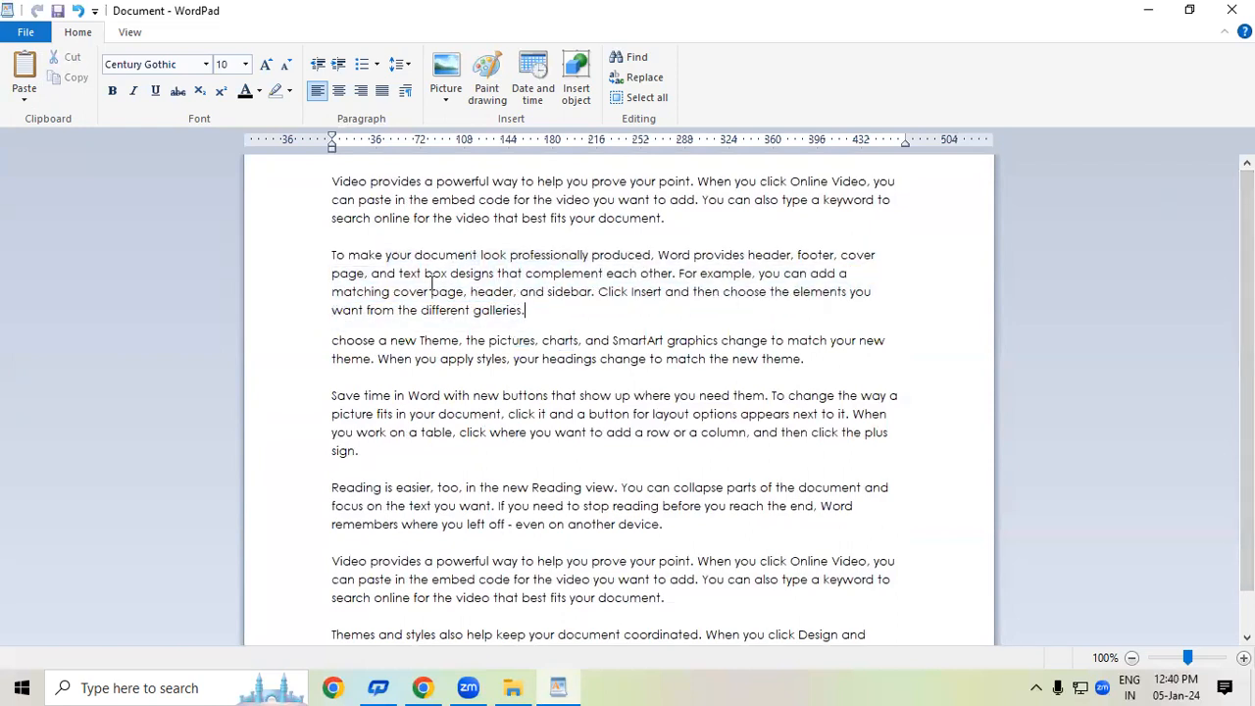
drag(333, 256, 542, 321)
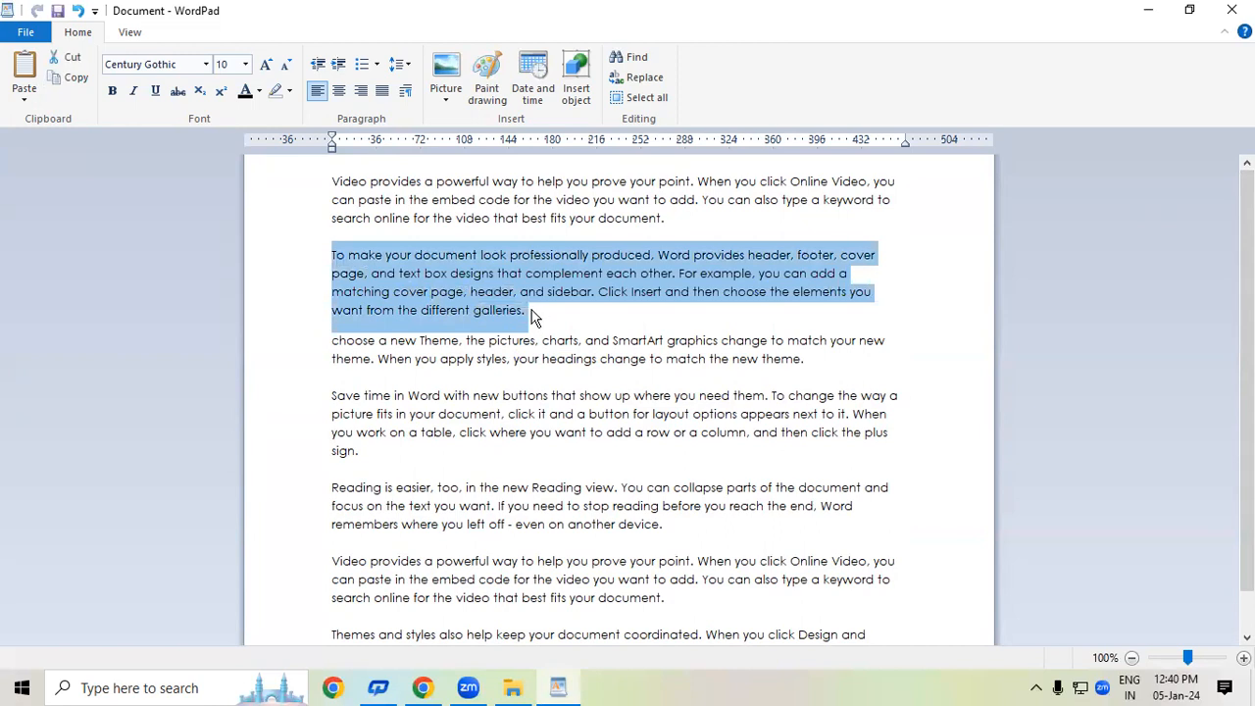
click(114, 92)
click(114, 93)
click(114, 92)
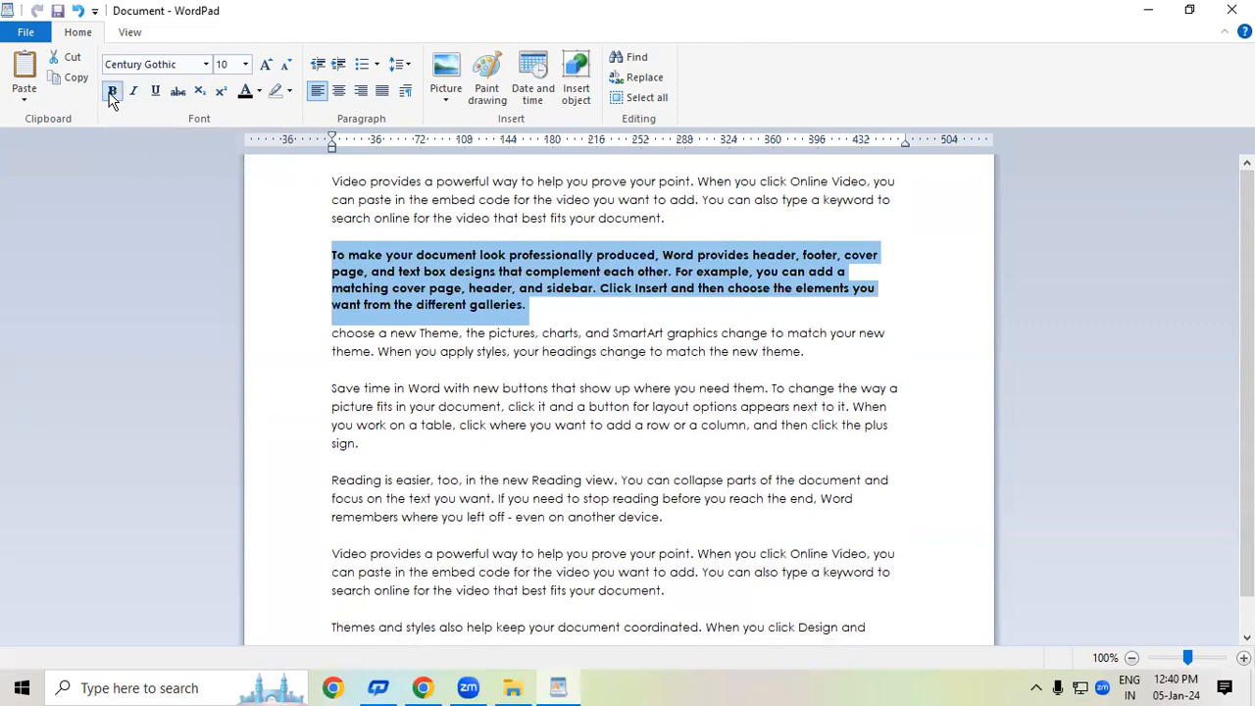
click(112, 91)
Copy the first two paragraphs, from "Video provides" through "want from the different galleries."
scroll(374, 283, up, 1)
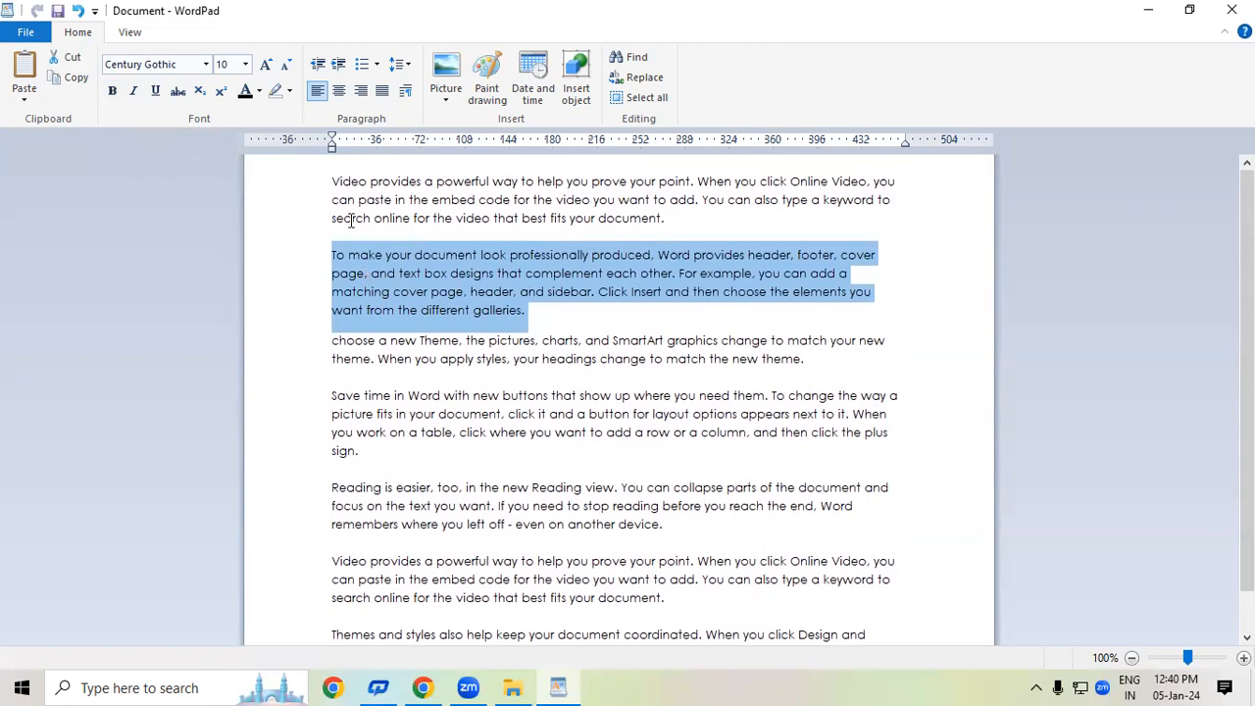
click(318, 180)
click(386, 212)
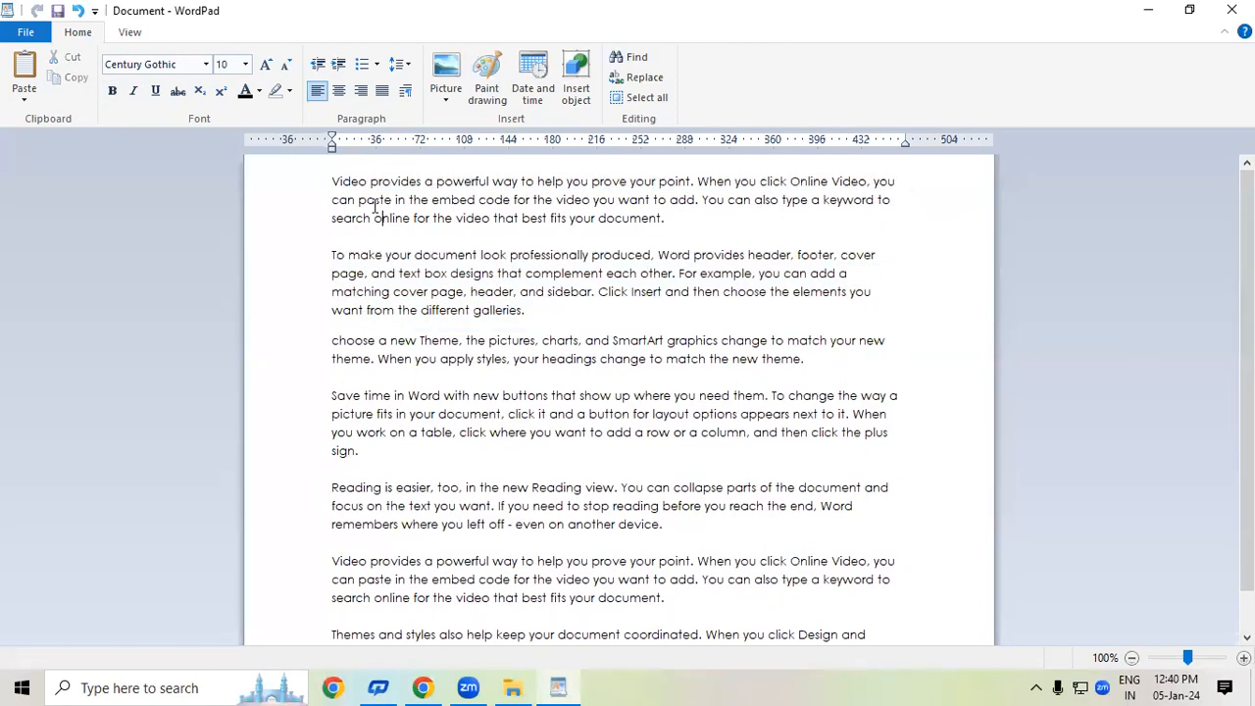
drag(333, 180, 596, 311)
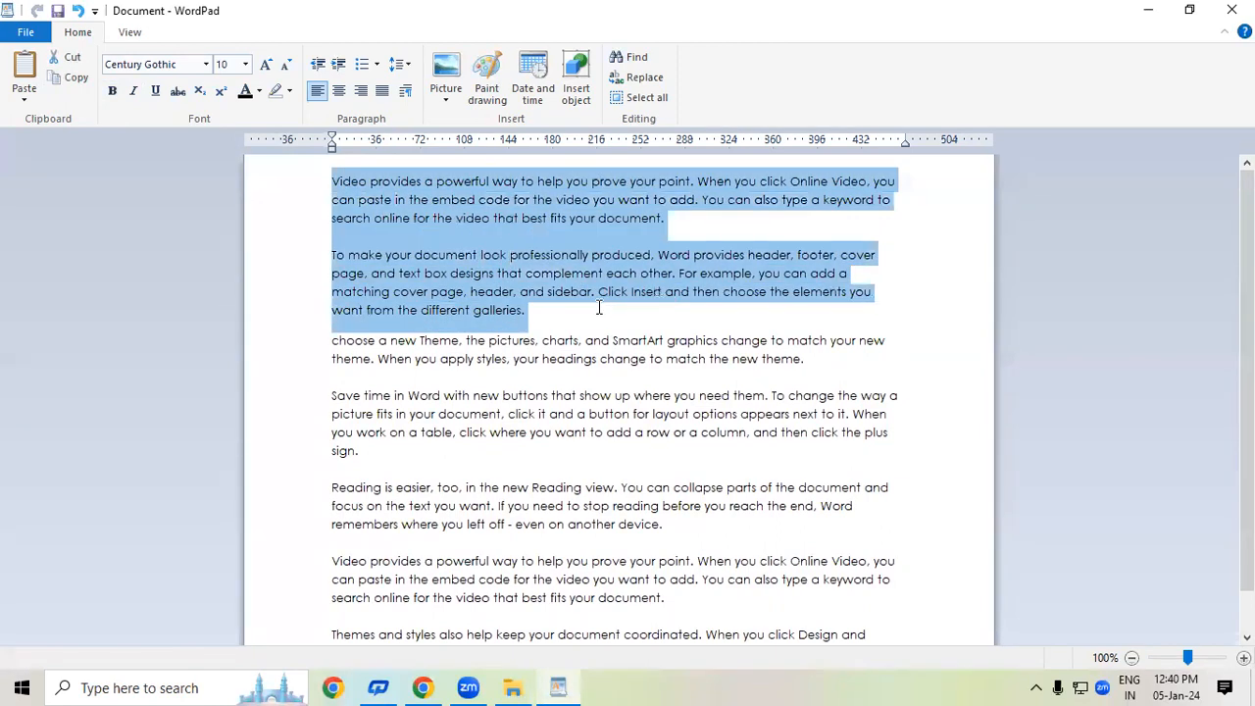
click(81, 85)
scroll(944, 451, down, 1)
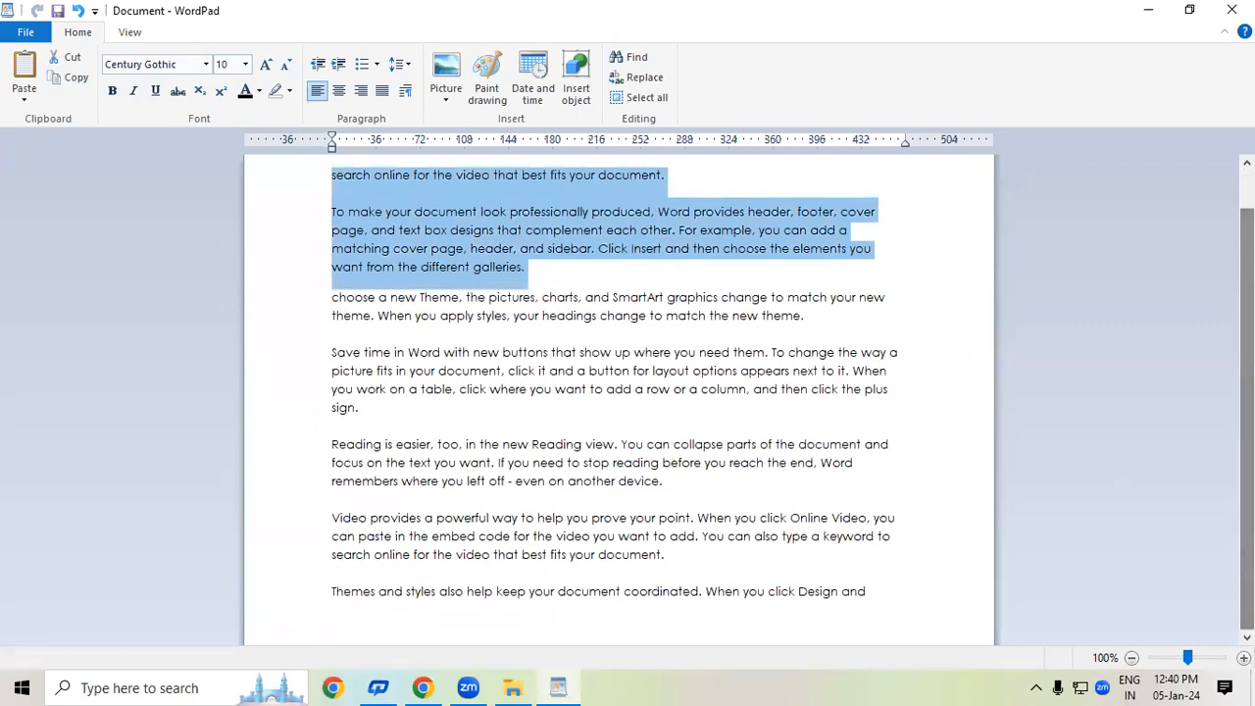
Paste the copied paragraphs at the end of the document as a Picture (Metafile) using Paste Special
click(376, 622)
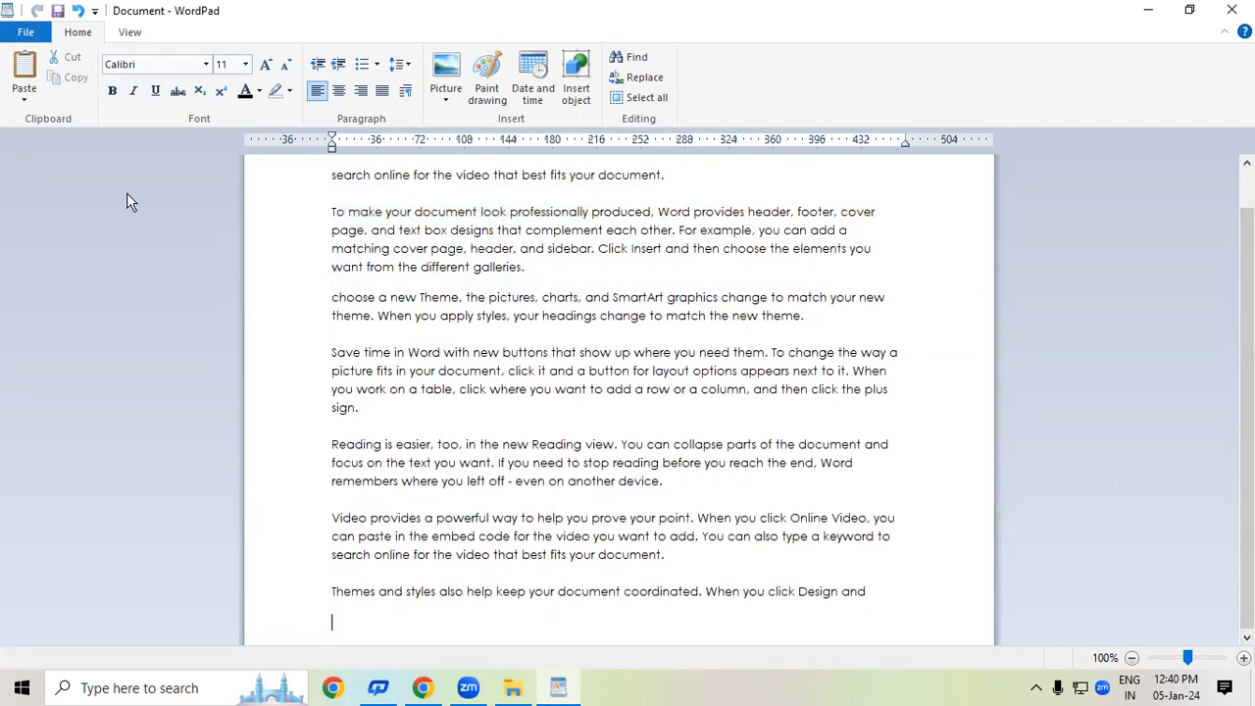
click(30, 101)
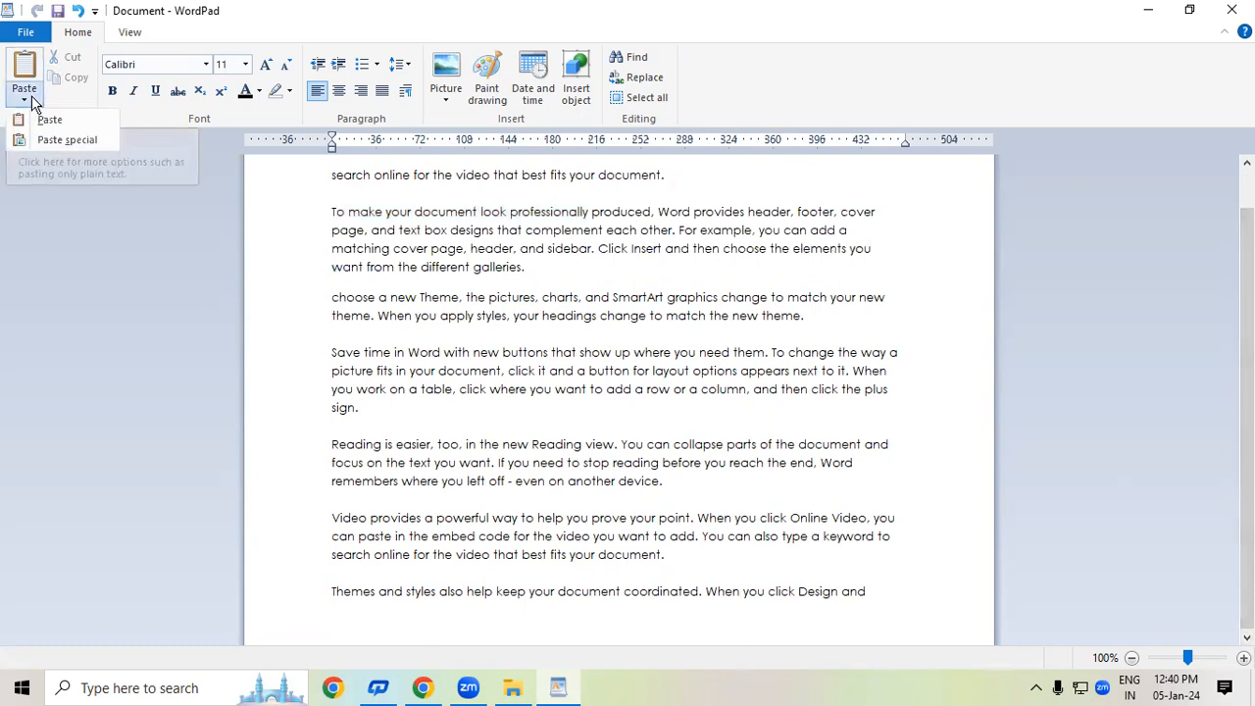
click(66, 140)
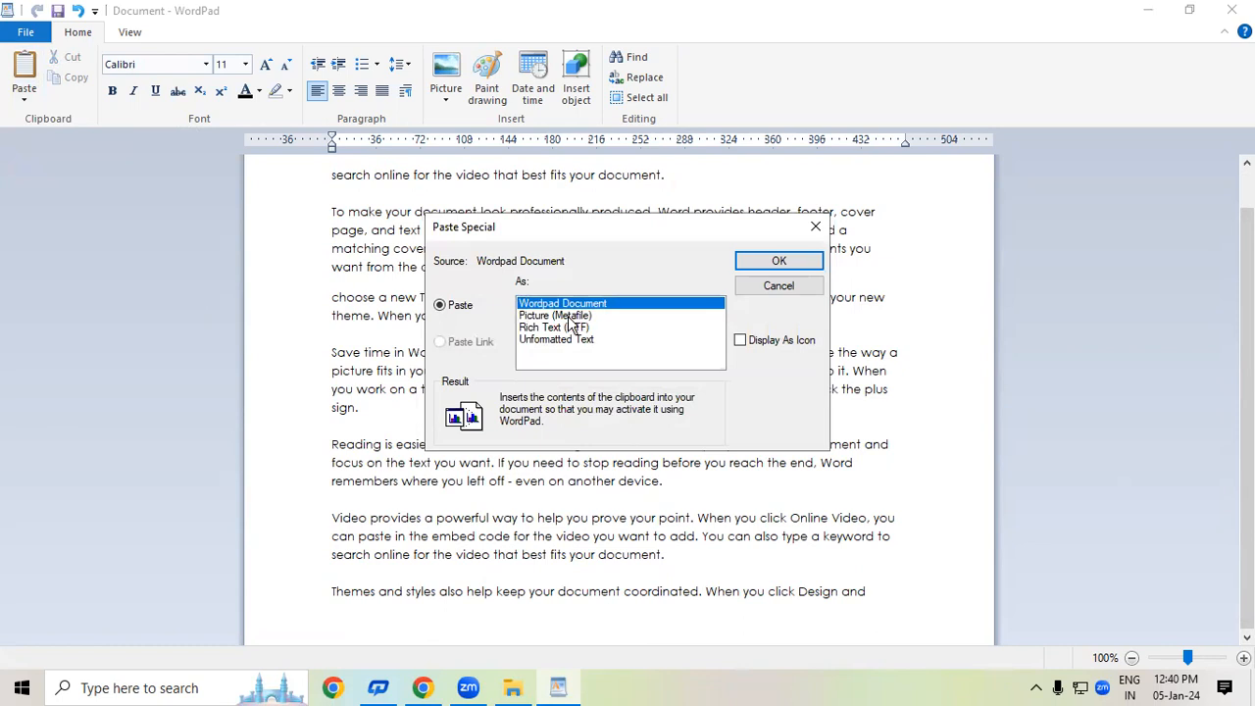
click(567, 317)
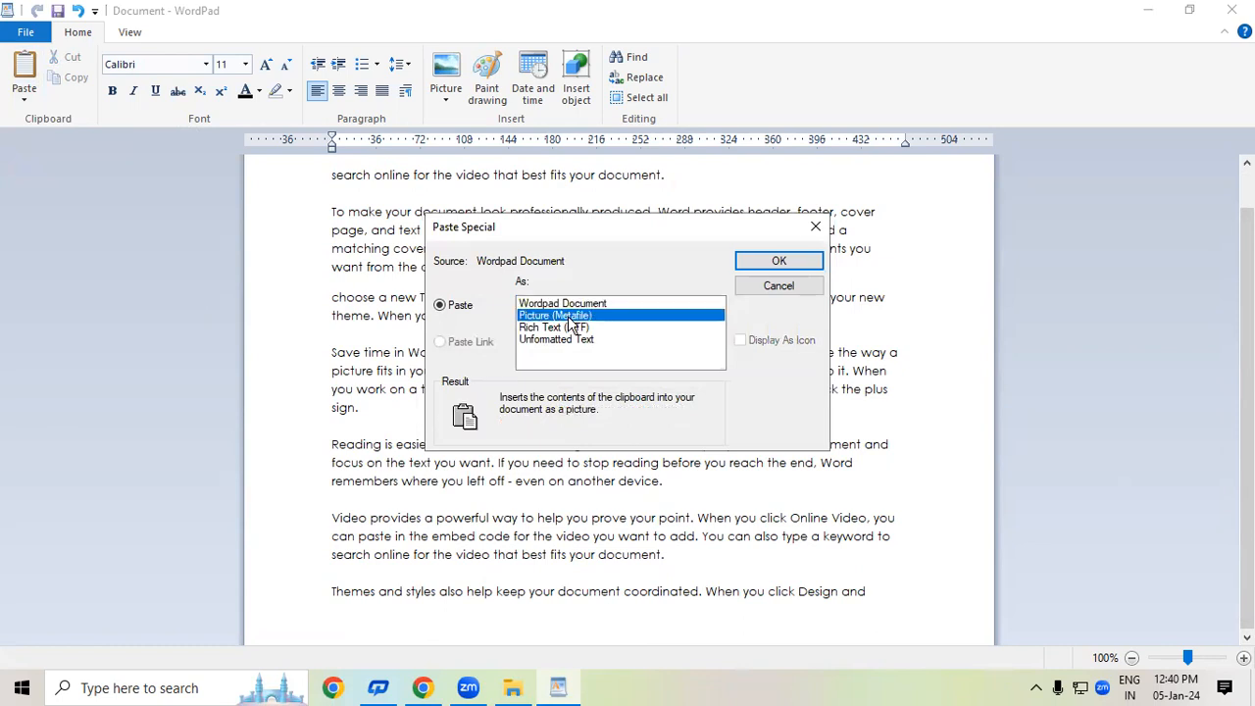
click(809, 261)
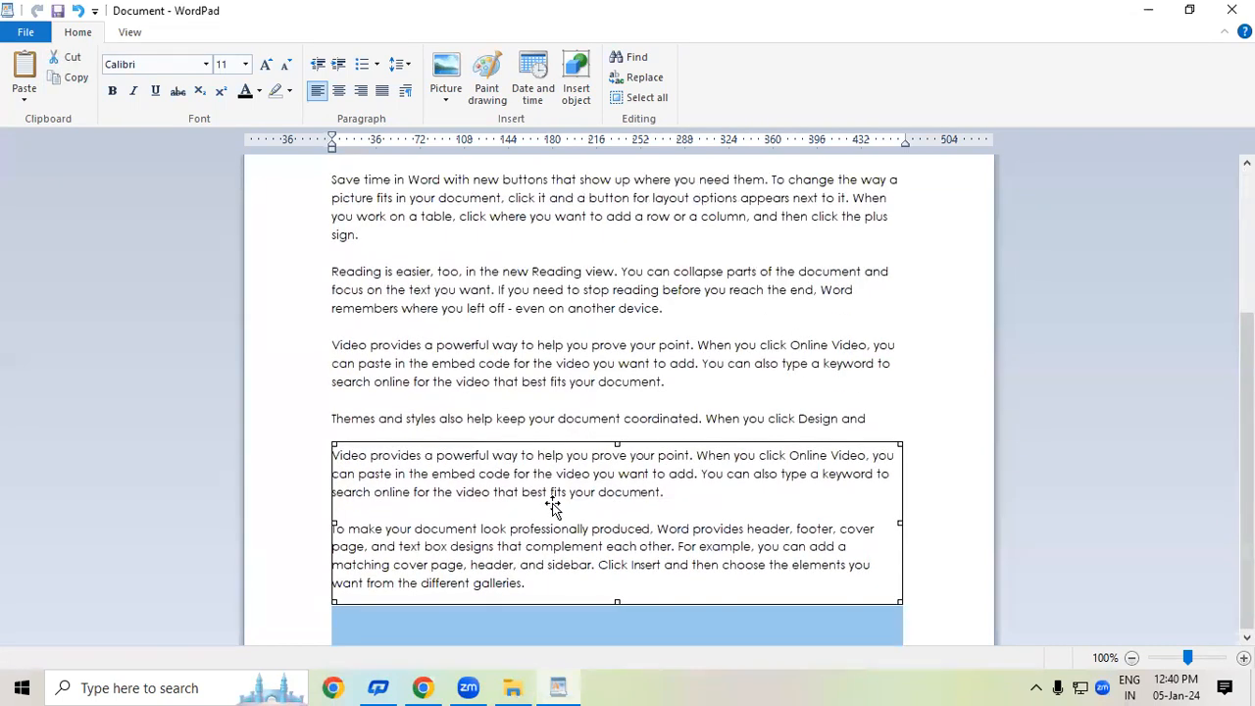
Try applying bold, italic and underline to the pasted picture, and turn these formats off again
click(562, 395)
click(559, 539)
click(155, 91)
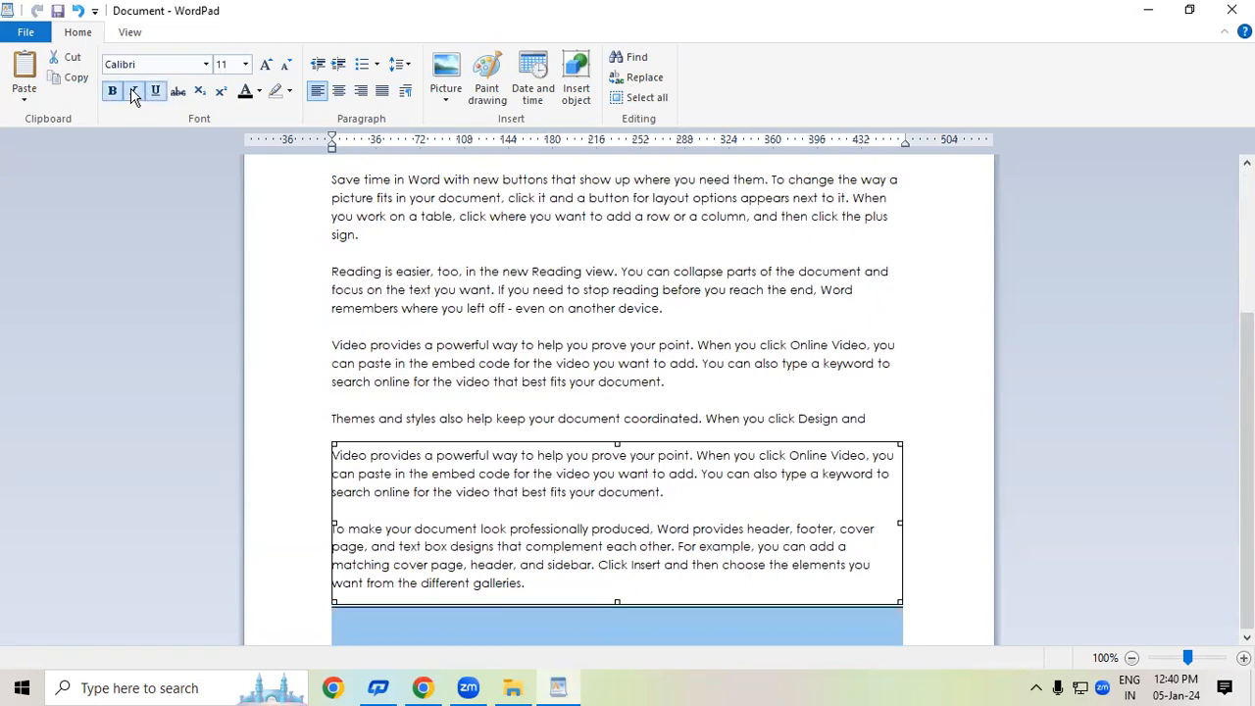
click(157, 92)
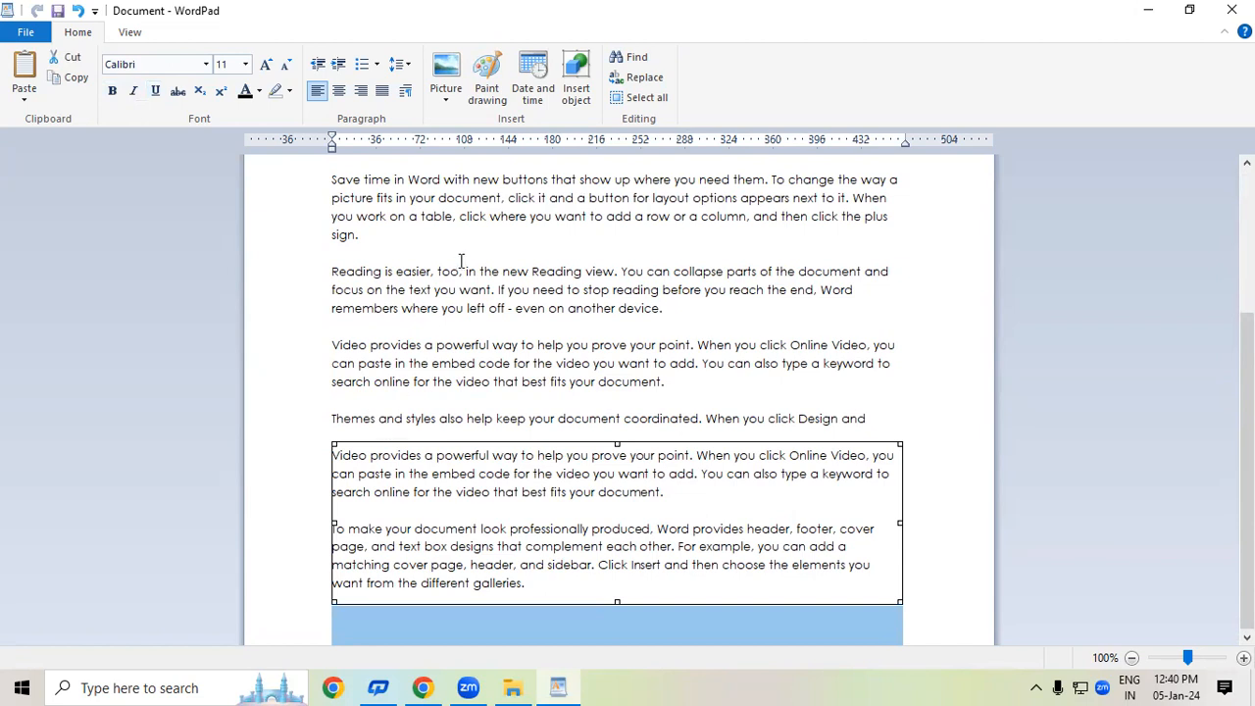
Make the two paragraphs beginning "Save time in Word" and "Reading is easier, too" bold and red
drag(332, 181, 404, 247)
click(470, 579)
drag(326, 183, 670, 314)
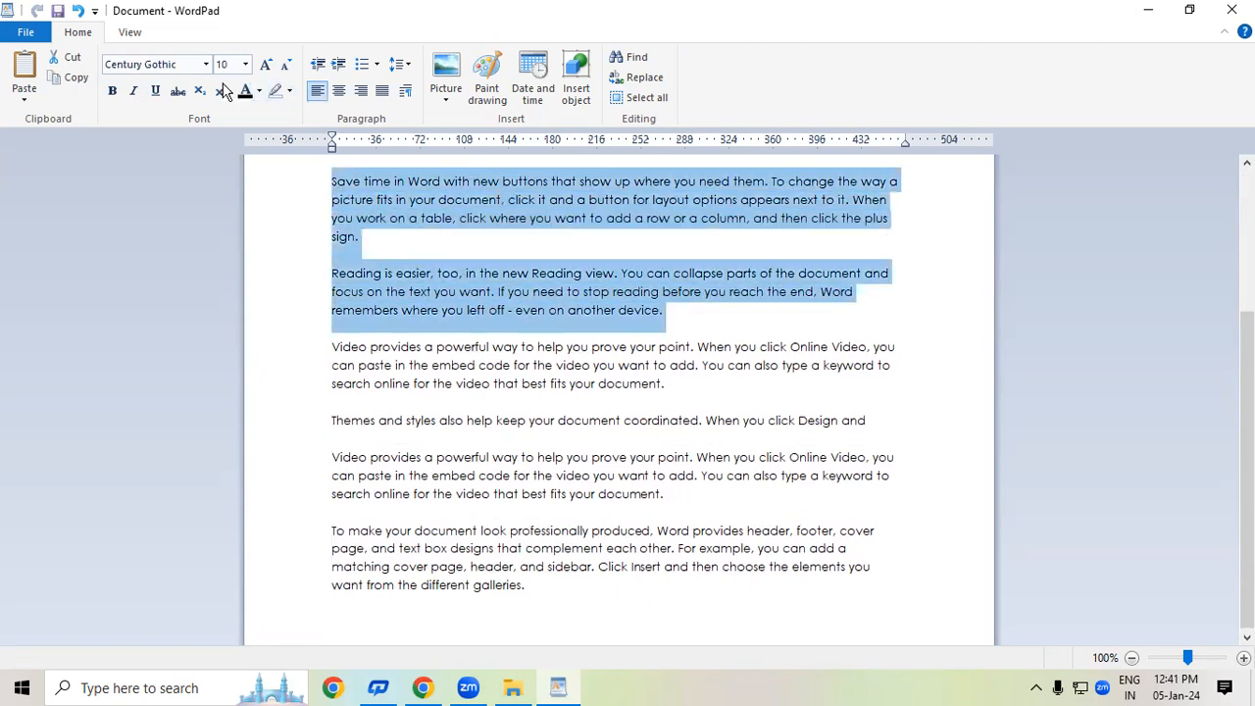
click(113, 92)
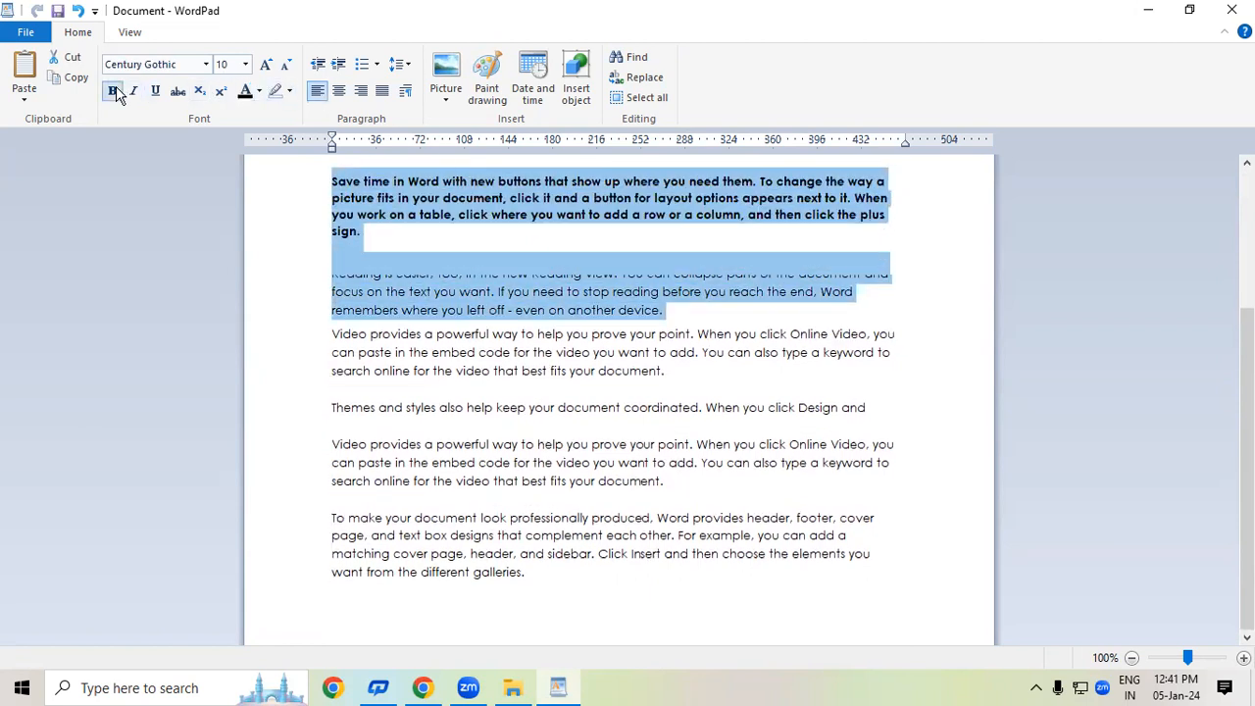
click(259, 91)
click(265, 136)
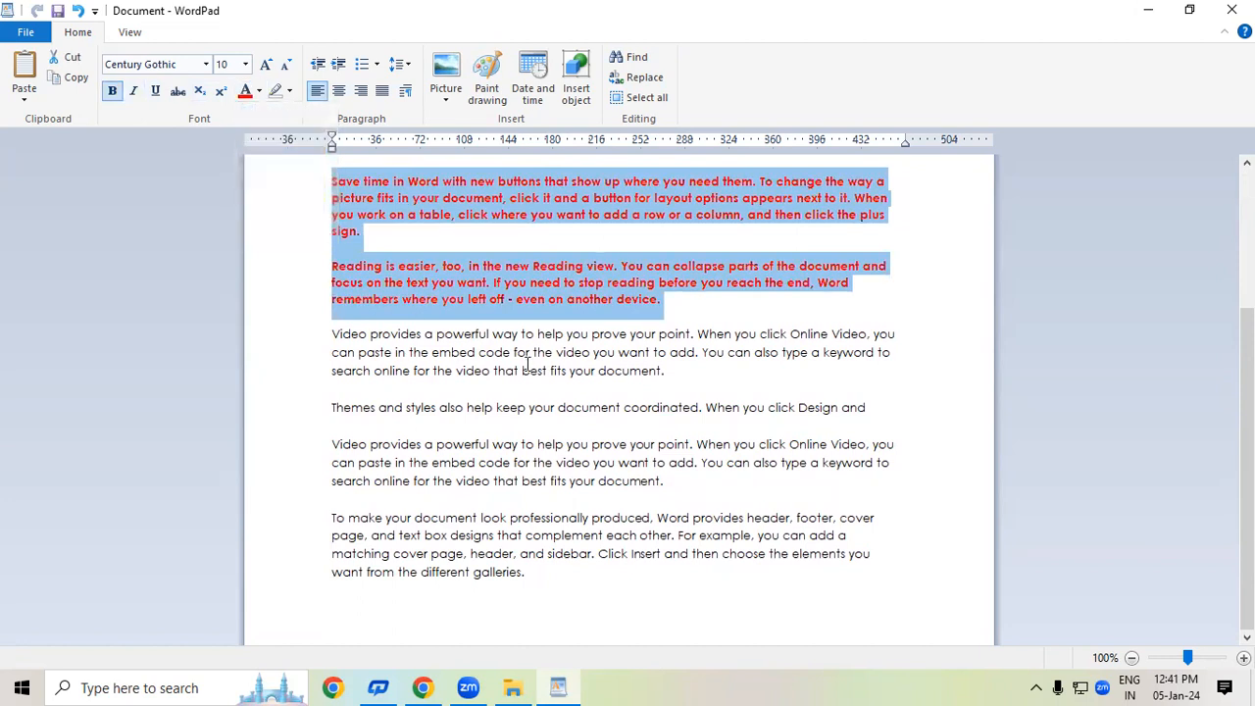
click(536, 366)
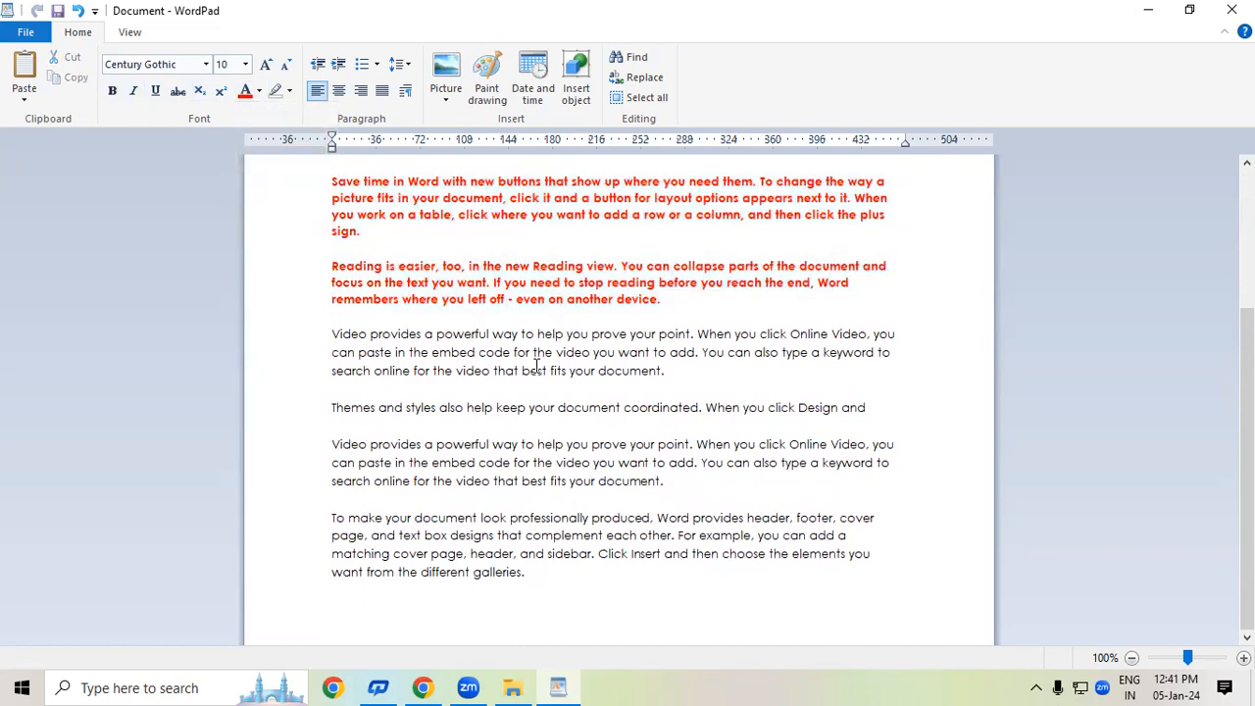
Copy the two bold red paragraphs, from "Save time in Word" through "even on another device."
click(444, 461)
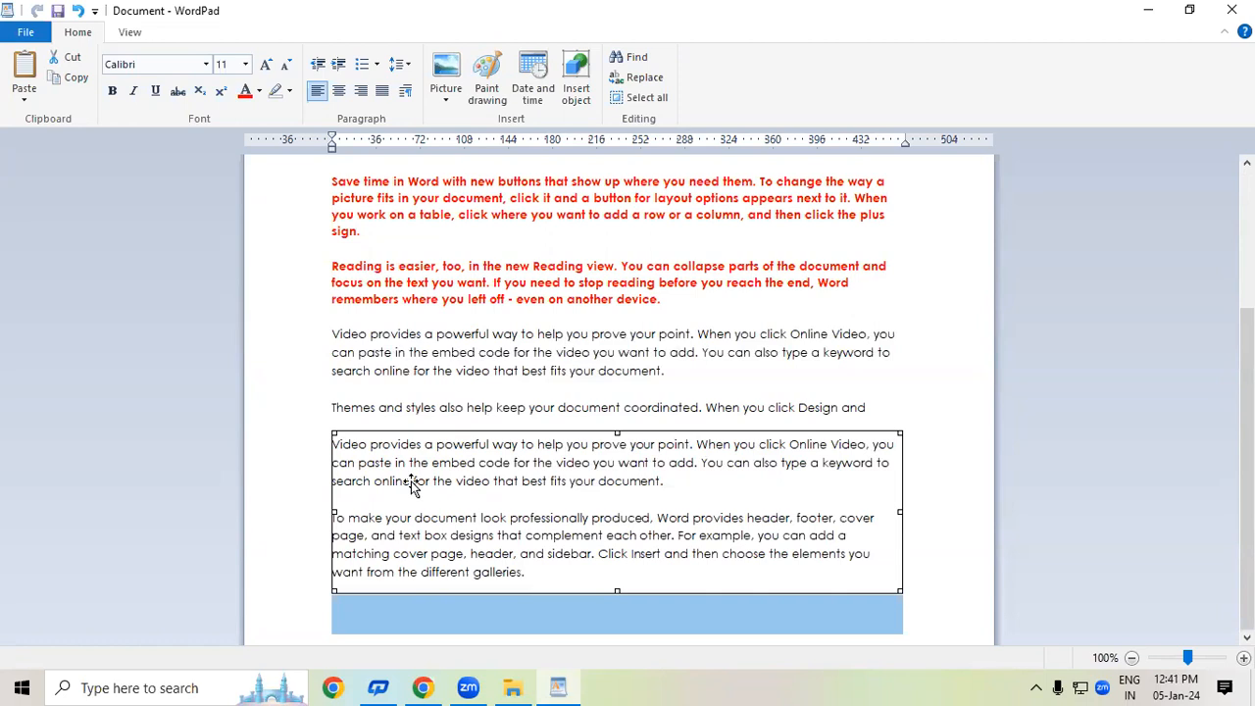
scroll(431, 294, up, 3)
drag(332, 326, 673, 461)
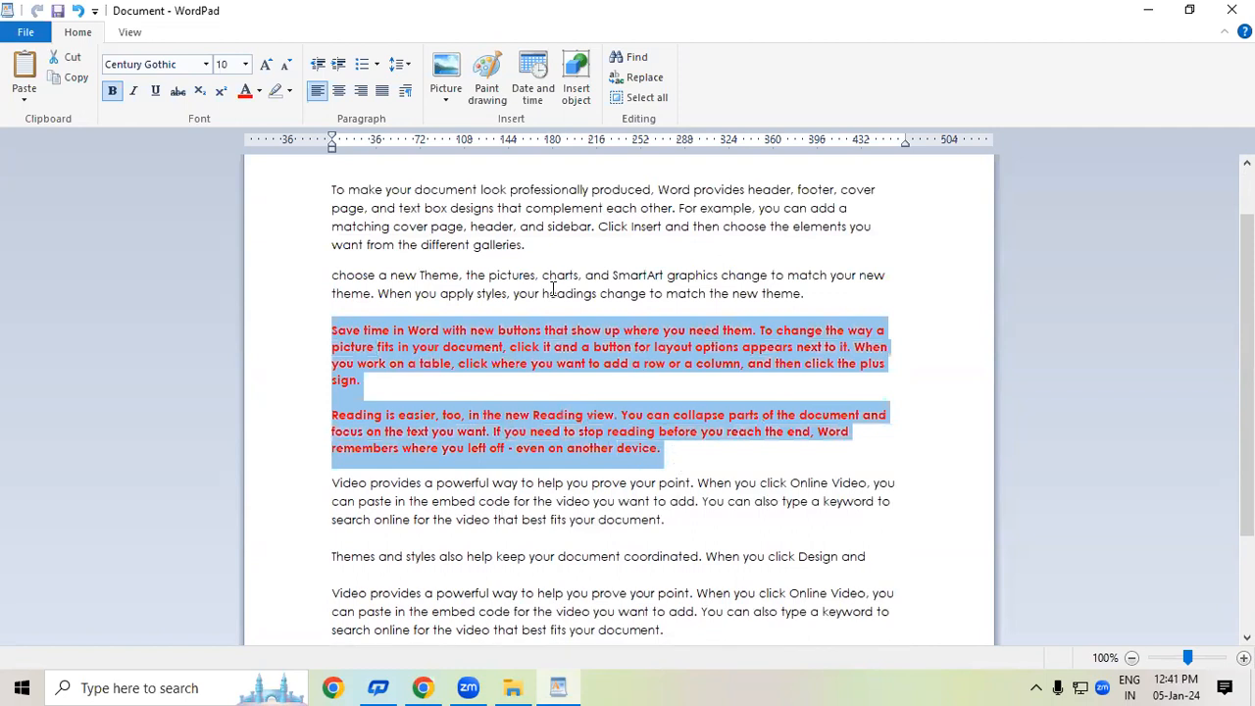
click(76, 78)
Insert eight blank lines below the "Video provides" paragraph that follows the red text
scroll(1174, 400, down, 1)
drag(1245, 403, 1246, 496)
click(341, 612)
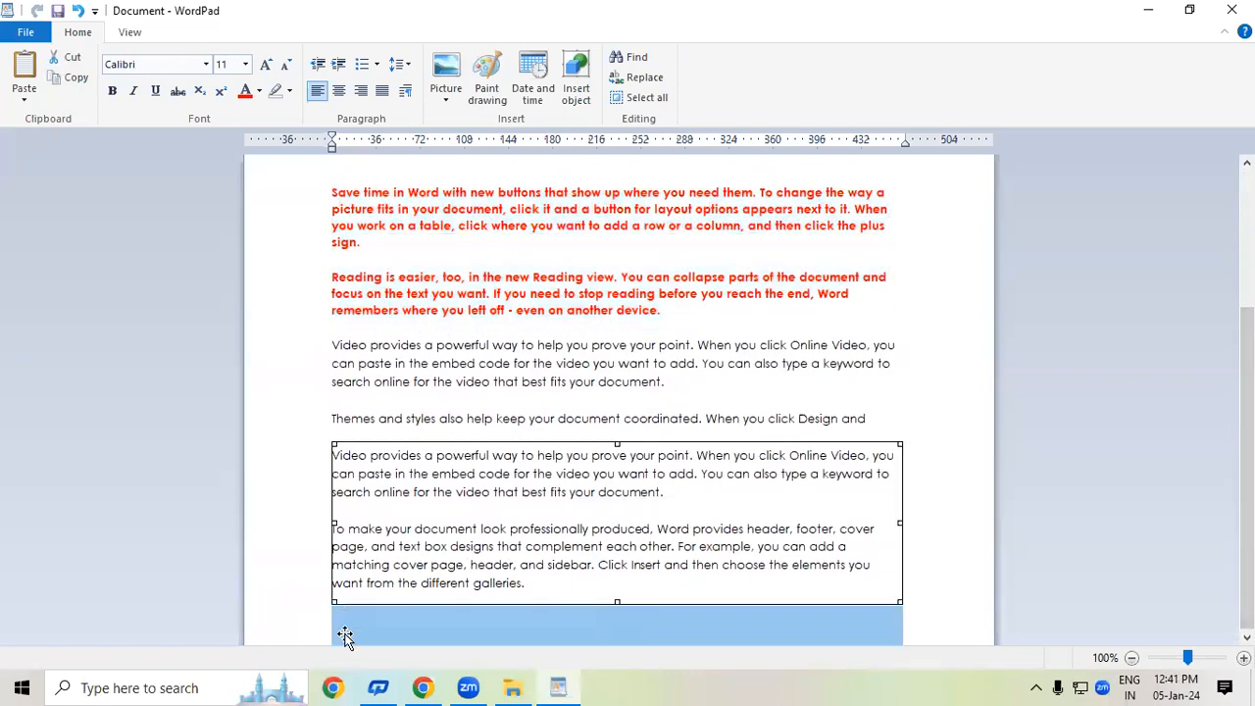
click(311, 611)
click(349, 622)
click(698, 388)
key(Return)
key(Return)
key(Return)
key(Return)
key(Return)
key(Return)
key(Return)
key(Return)
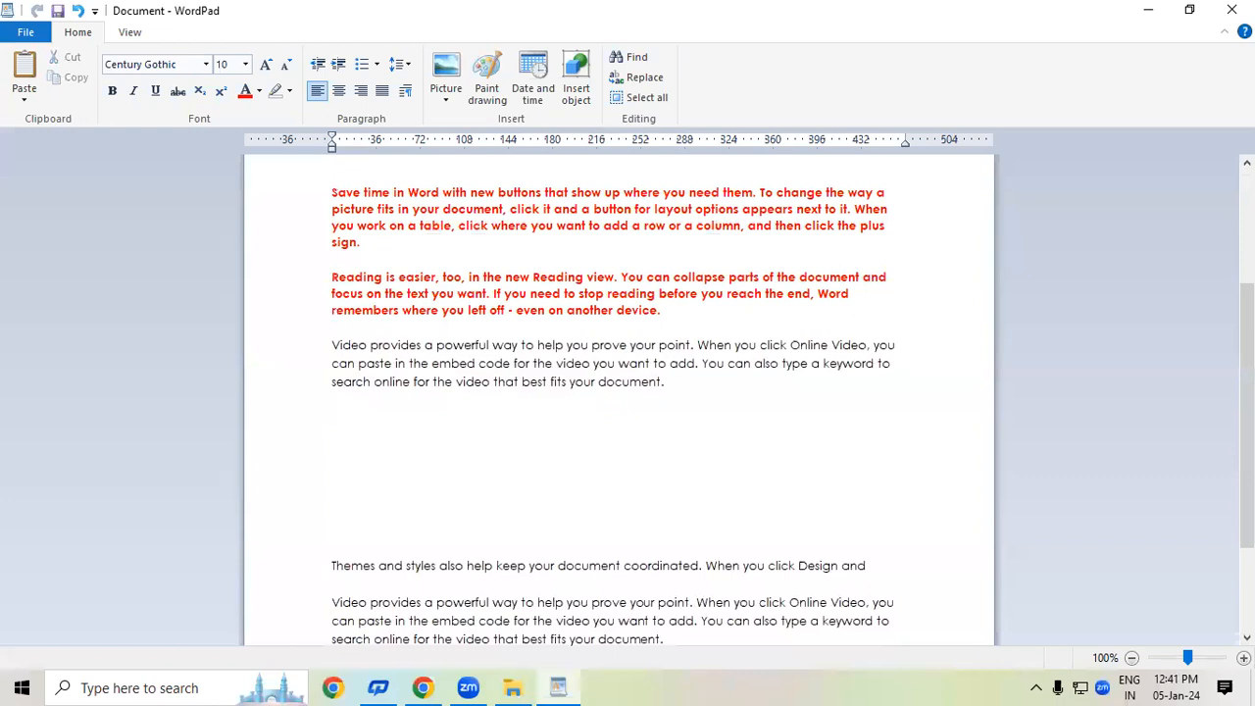
Replace the two bold red paragraphs with their copied version as a Picture (Metafile) using Paste Special
drag(334, 188, 710, 323)
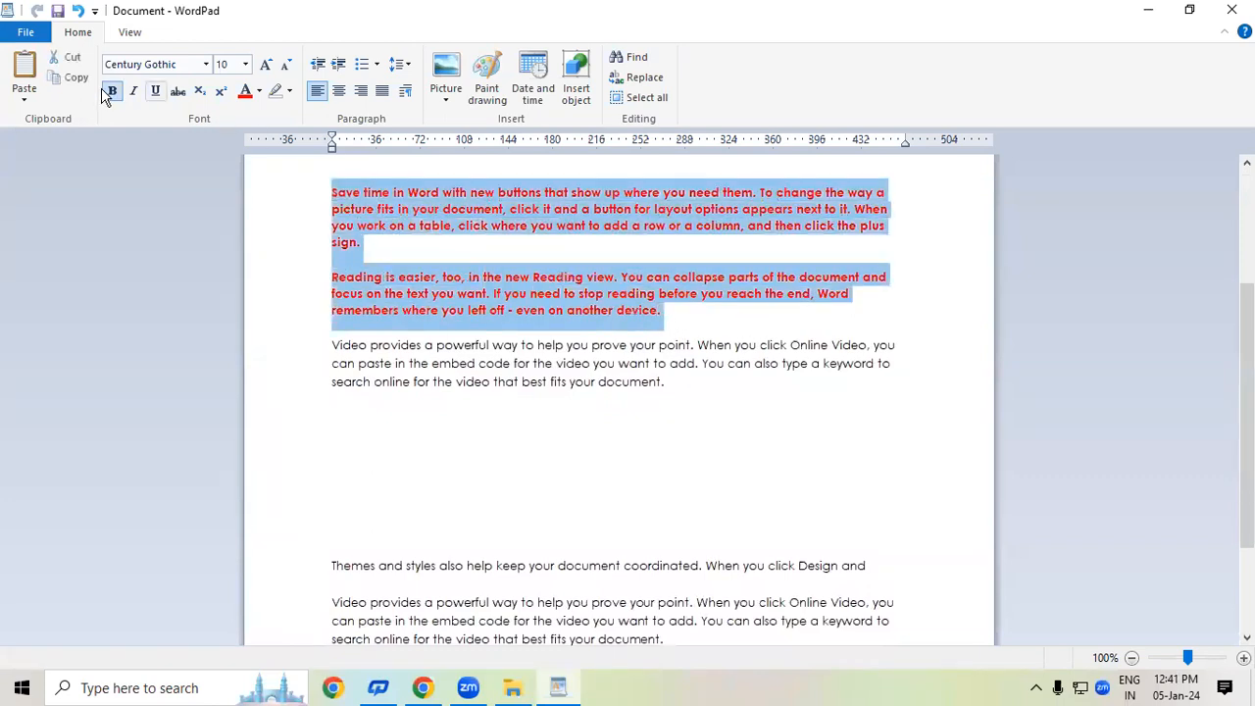
scroll(395, 332, up, 1)
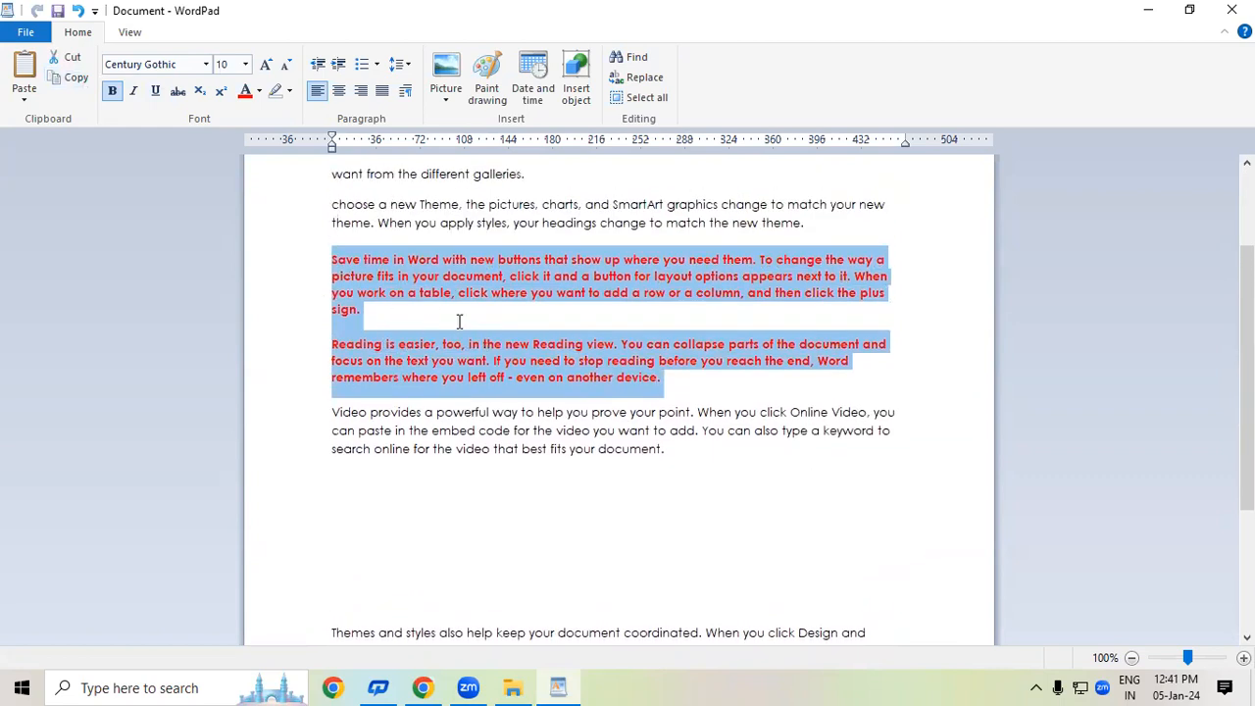
click(24, 98)
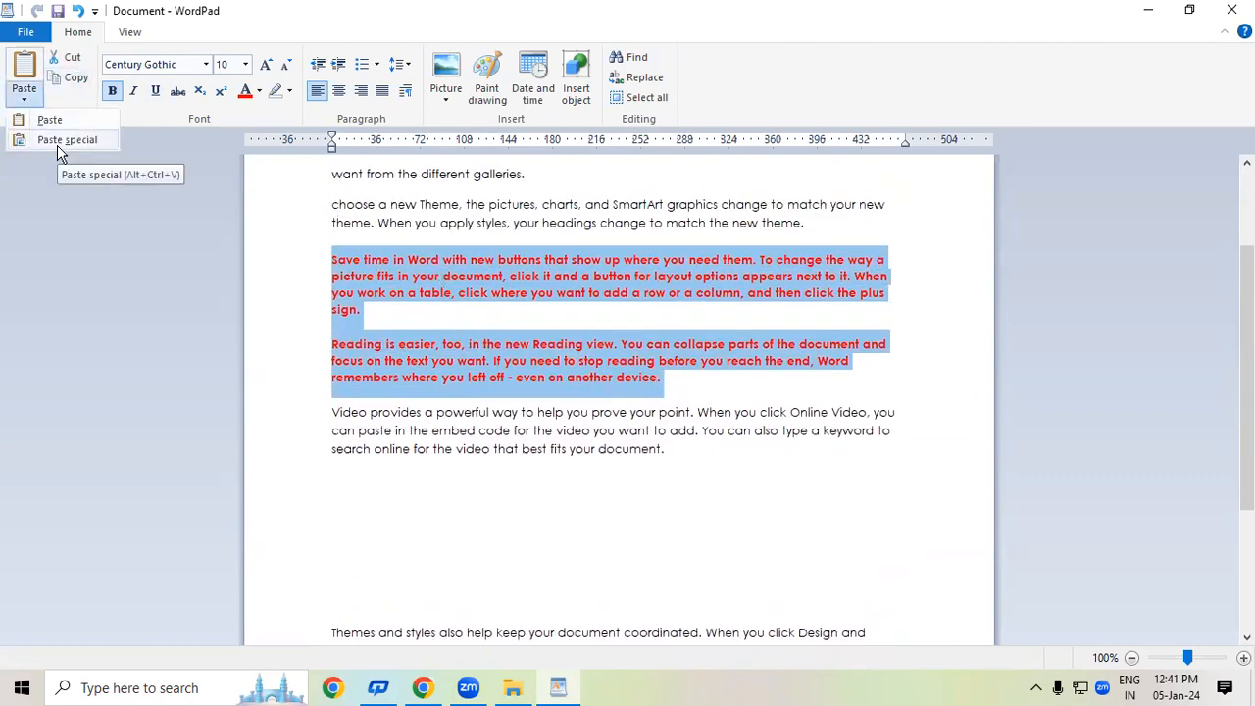
click(61, 140)
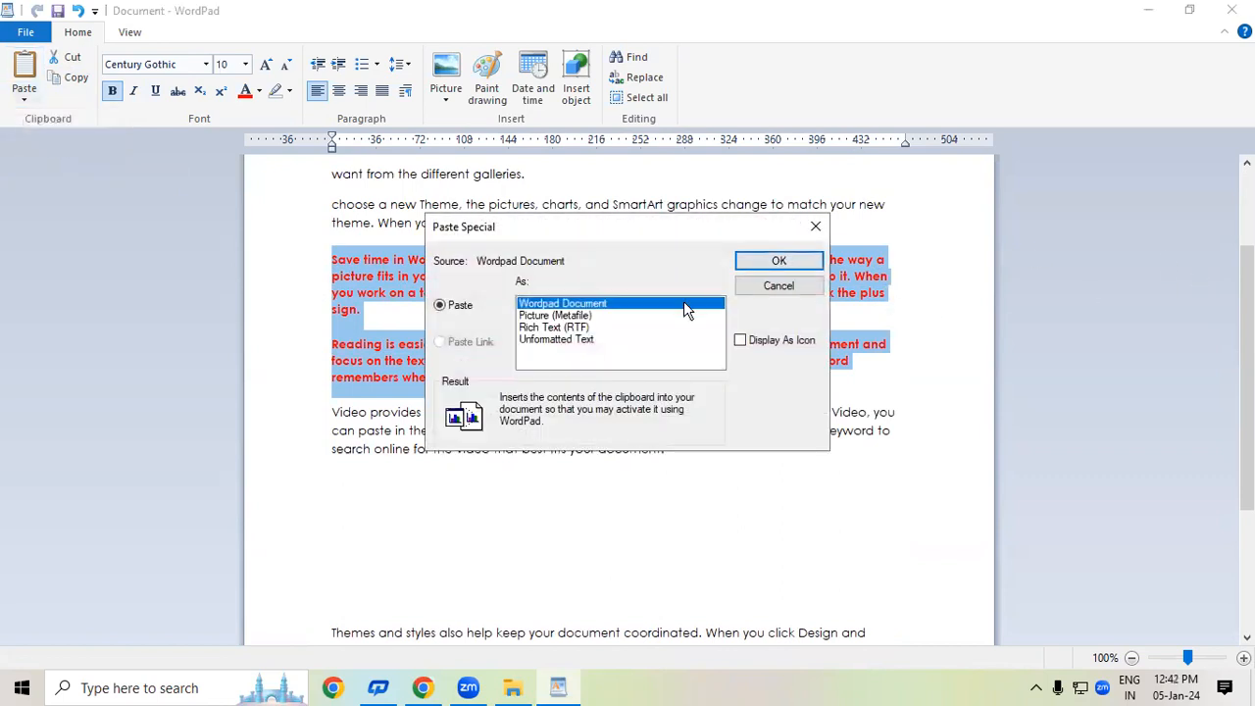
click(619, 316)
click(756, 262)
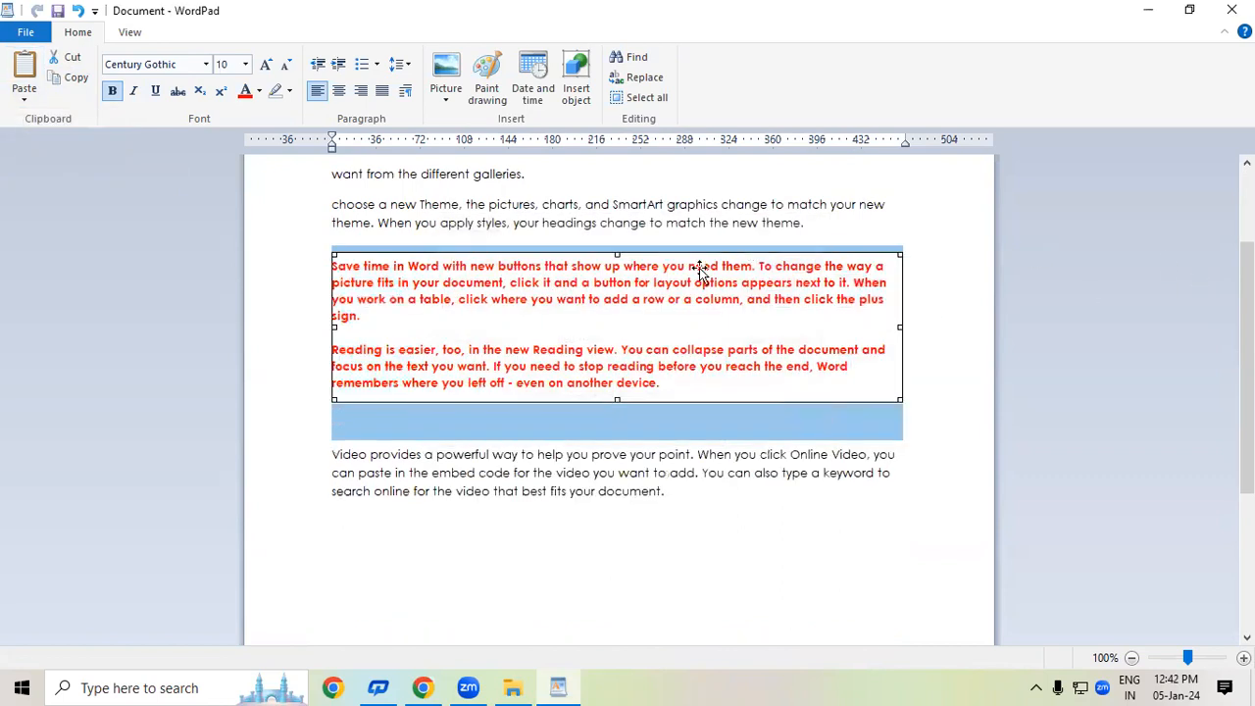
Try recolouring the text of the pasted picture to green, orange and red with the font colour
click(613, 566)
click(499, 390)
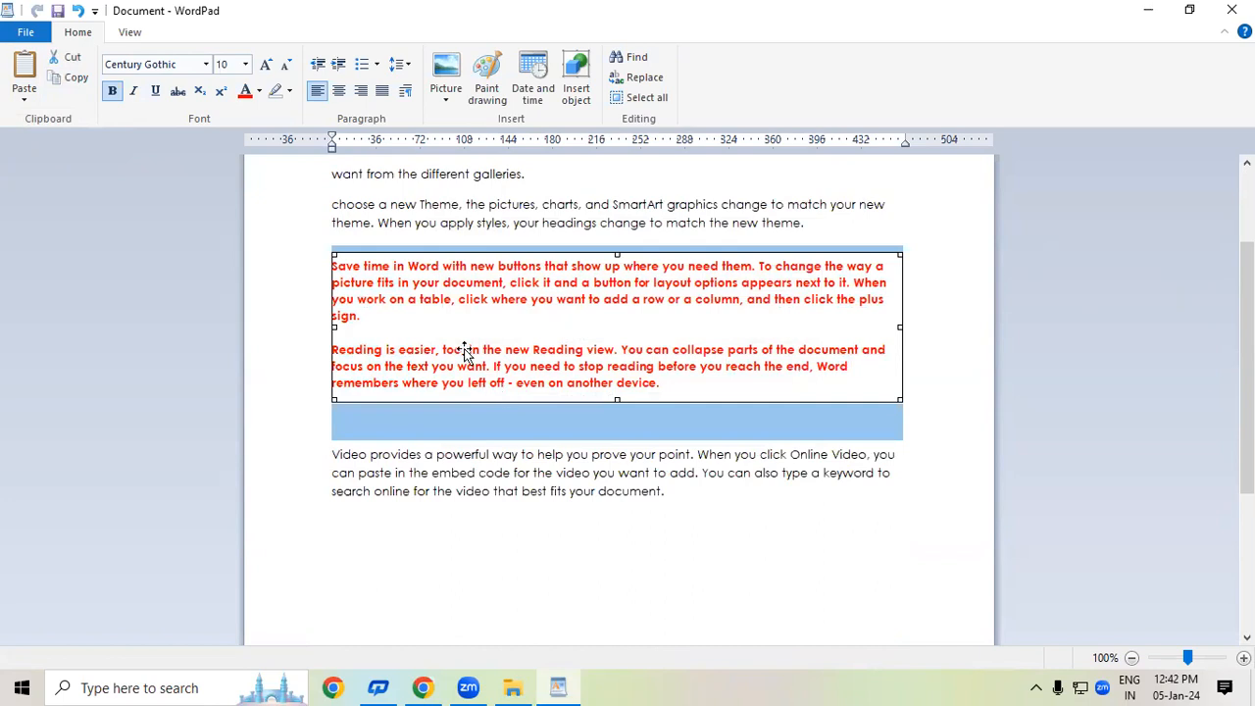
click(258, 90)
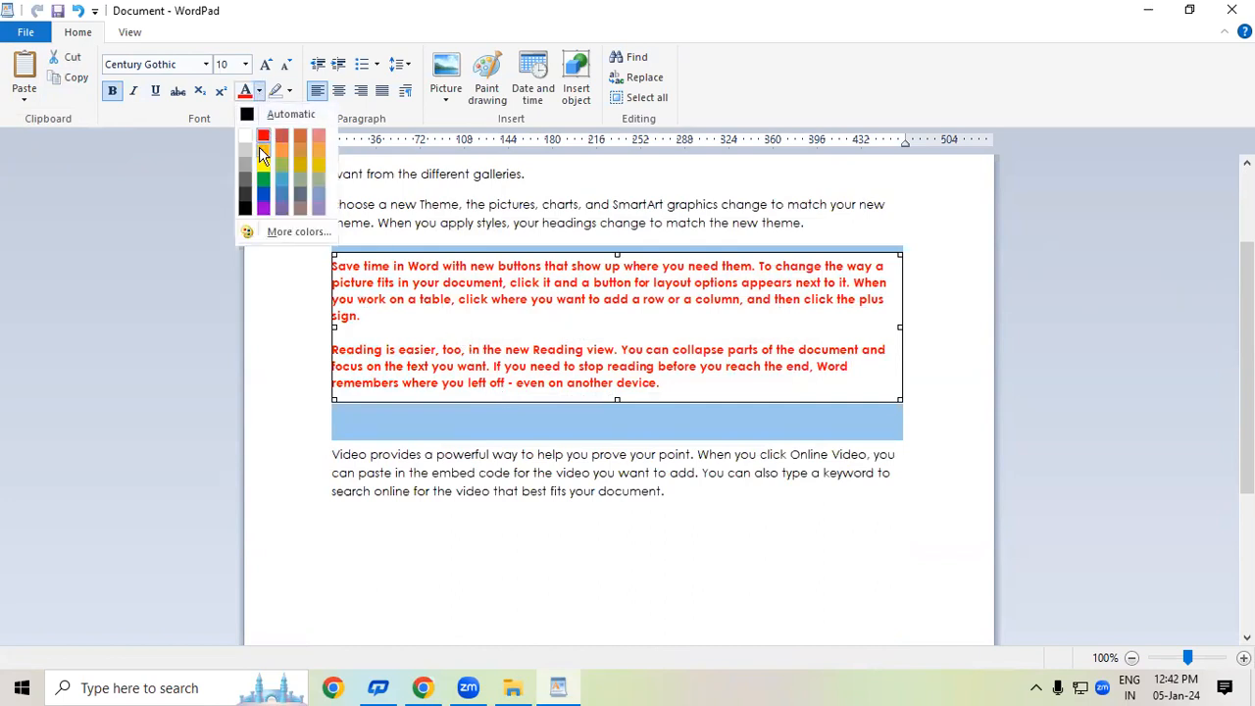
click(267, 178)
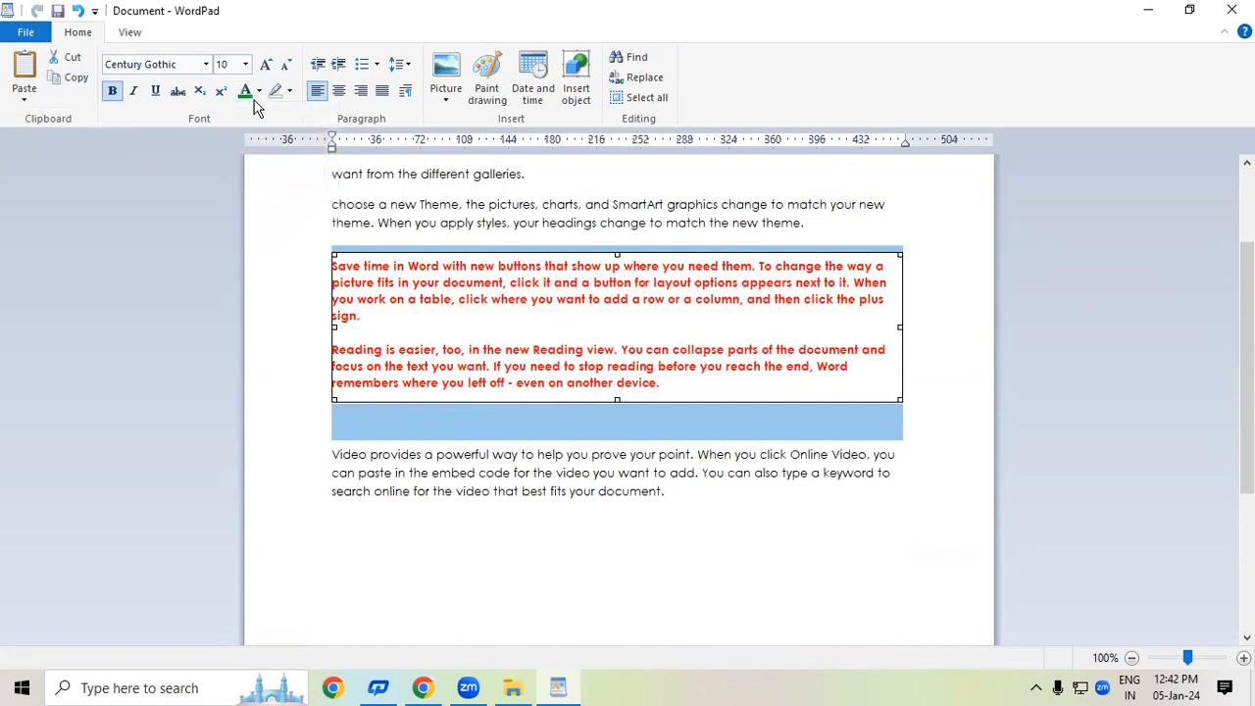
click(259, 91)
click(259, 143)
click(259, 90)
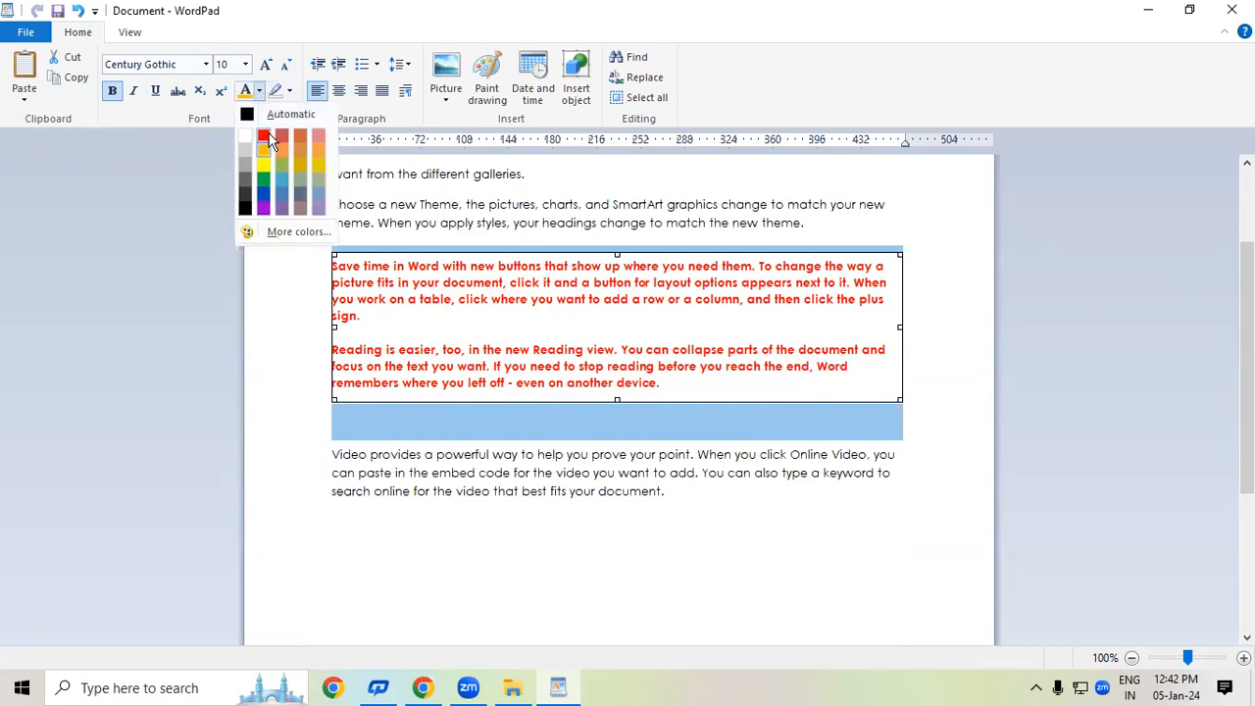
click(264, 139)
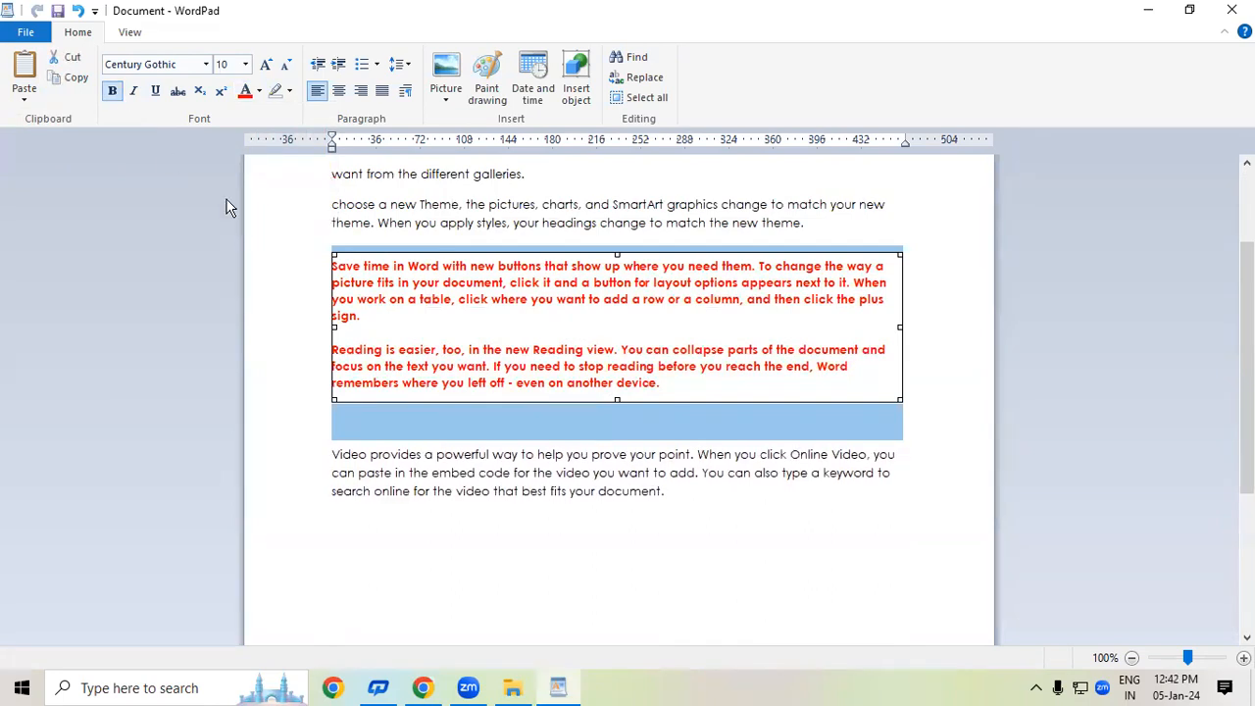
Select the "choose a new Theme" paragraph above the picture, and select the picture again
click(322, 208)
click(336, 202)
drag(334, 200, 829, 229)
click(712, 308)
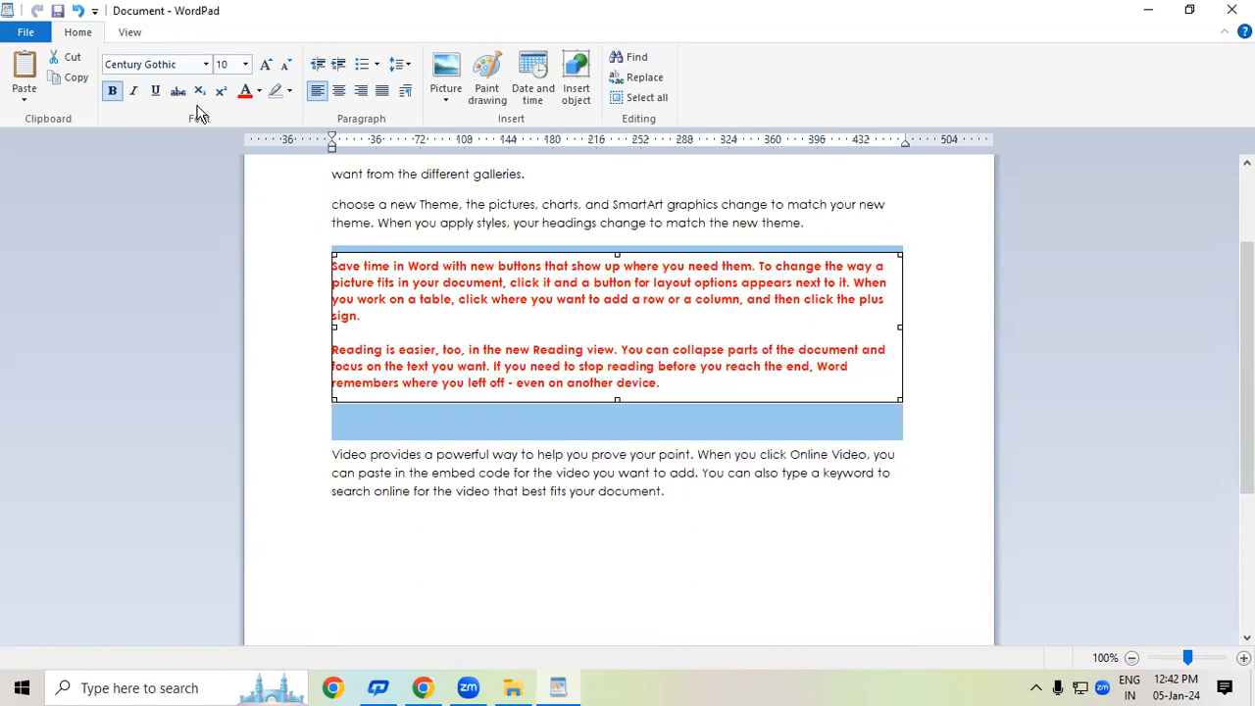
Delete the entire contents of the document
click(475, 538)
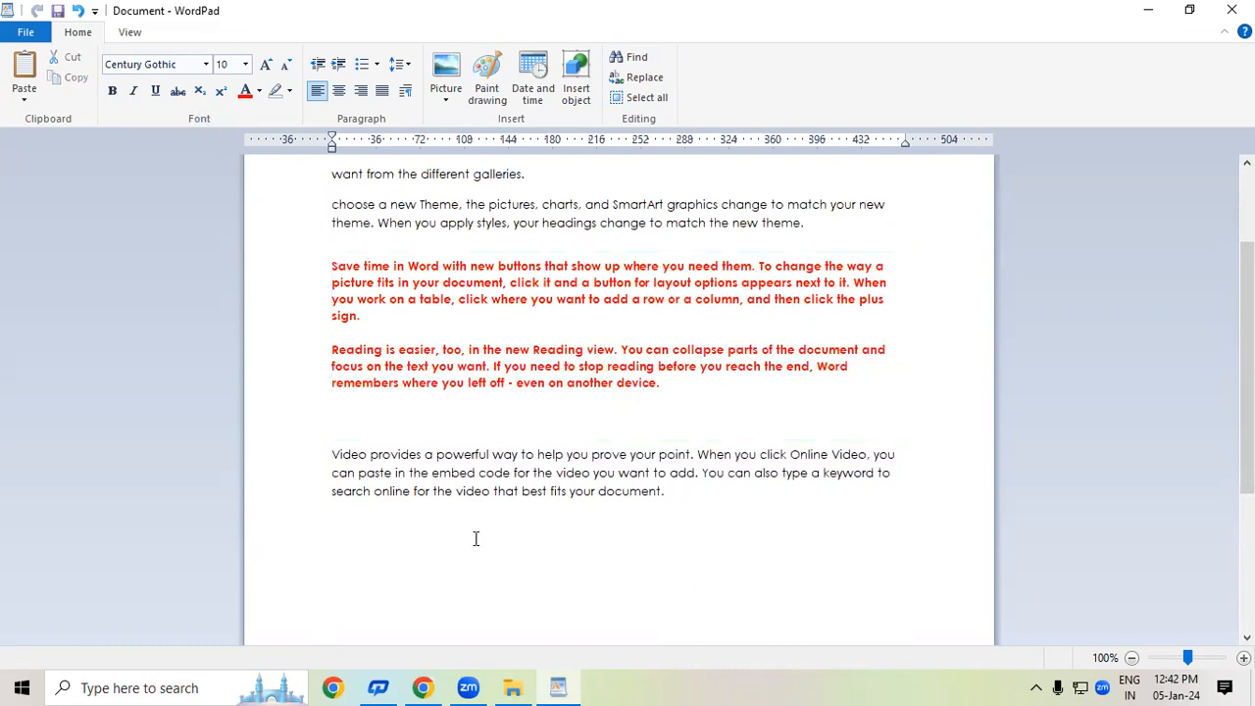
text(Themes and styles also help keep your document coordinated. When you click Design and Video provides a powerful way to help you prove your point. When you click Online Video, you can paste in the embed code for the video you want to add. You can also type a keyword to search online for the video that best fits your document. To make your document look professionally produced, Word provides header, footer, cover page, and text box designs that complement each other. For example, you can add a matching cover page, header, and sidebar. Click Insert and then choose the elements you want from the different galleries.)
key(ctrl+a)
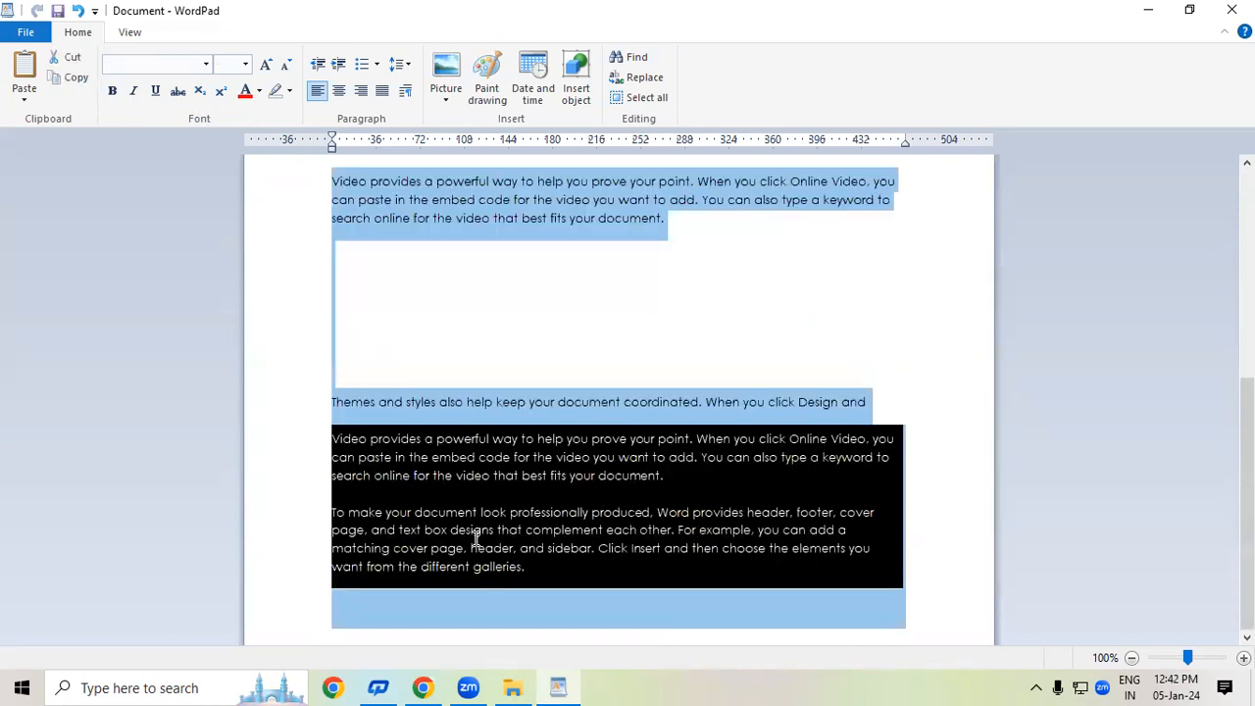
key(Delete)
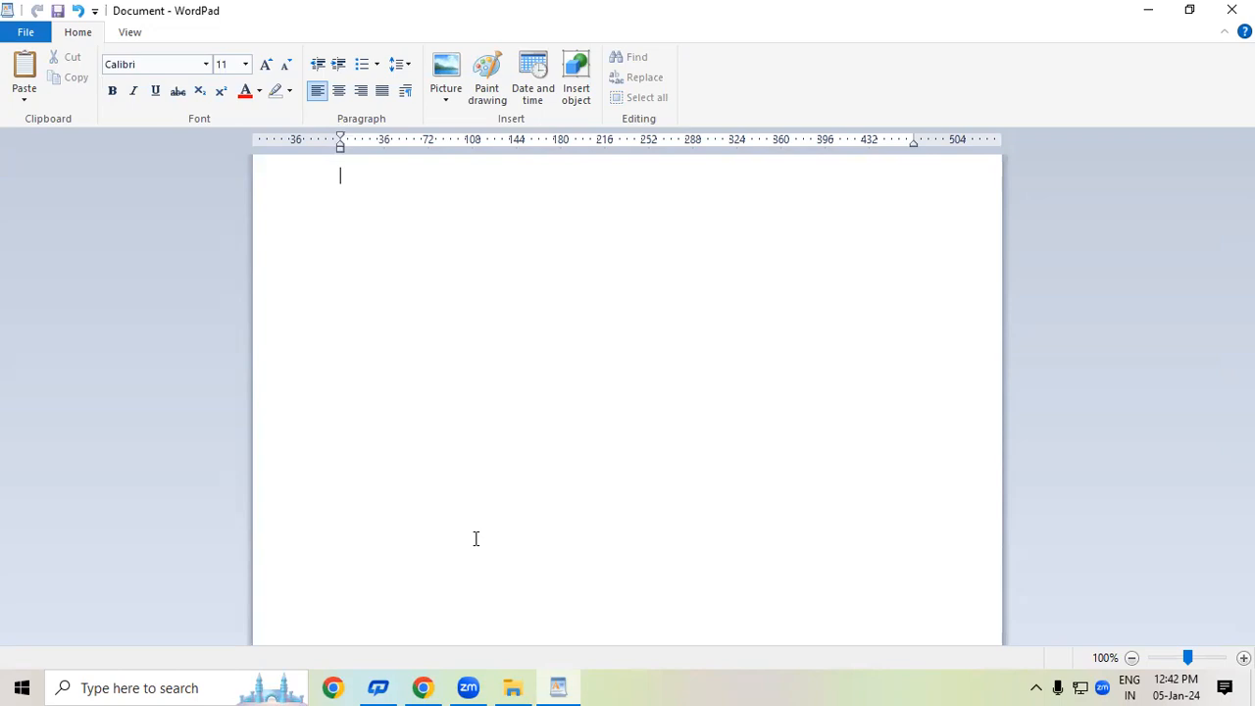
Add the heading "Computer" and format it bold, red and 24 pt
text(Computer)
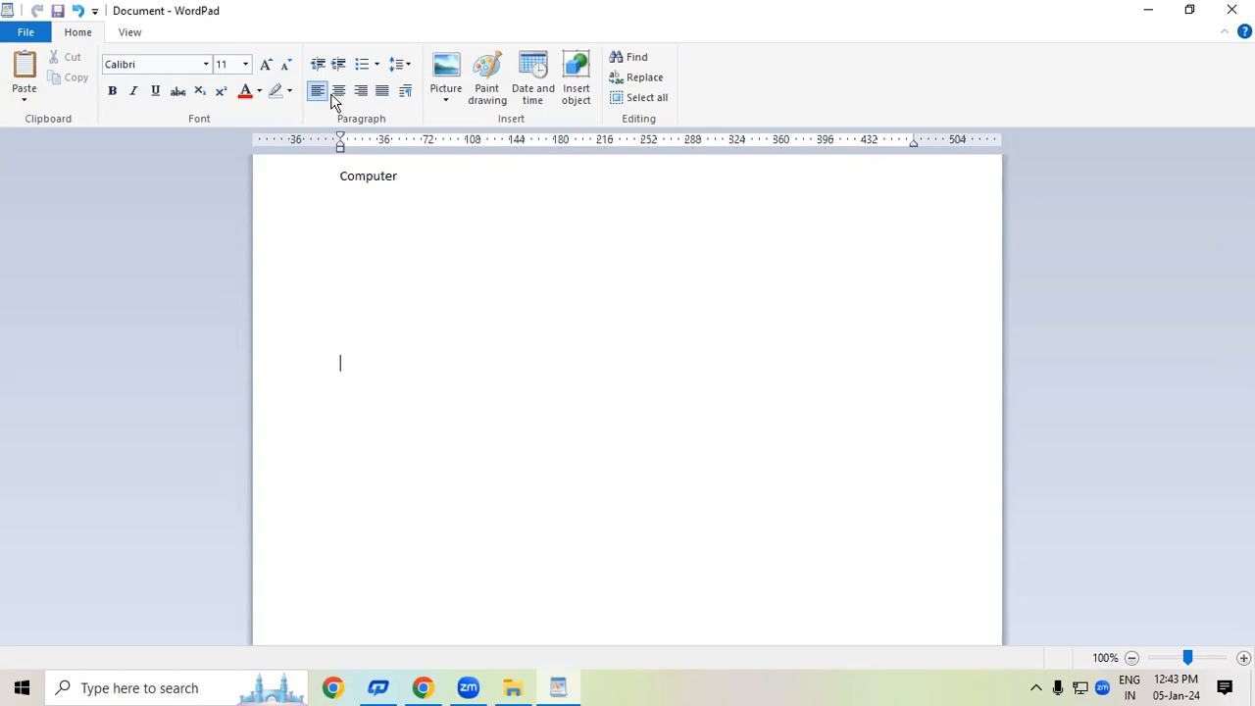
double_click(399, 178)
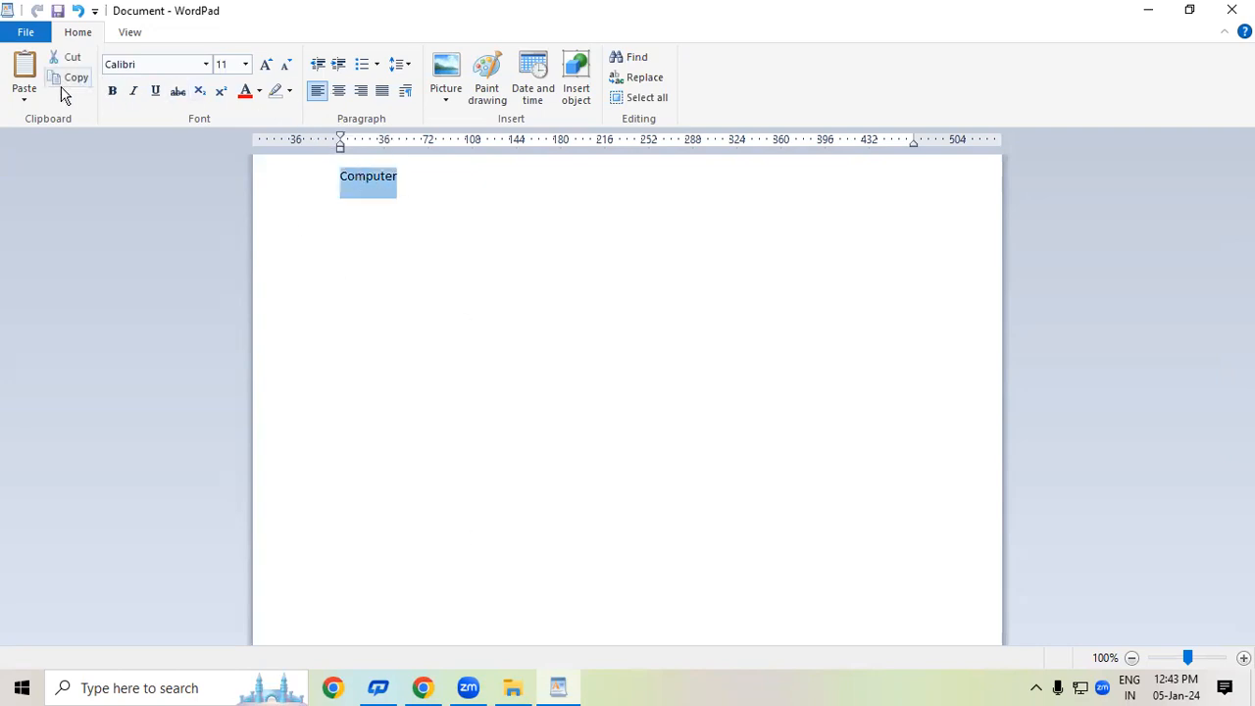
click(111, 91)
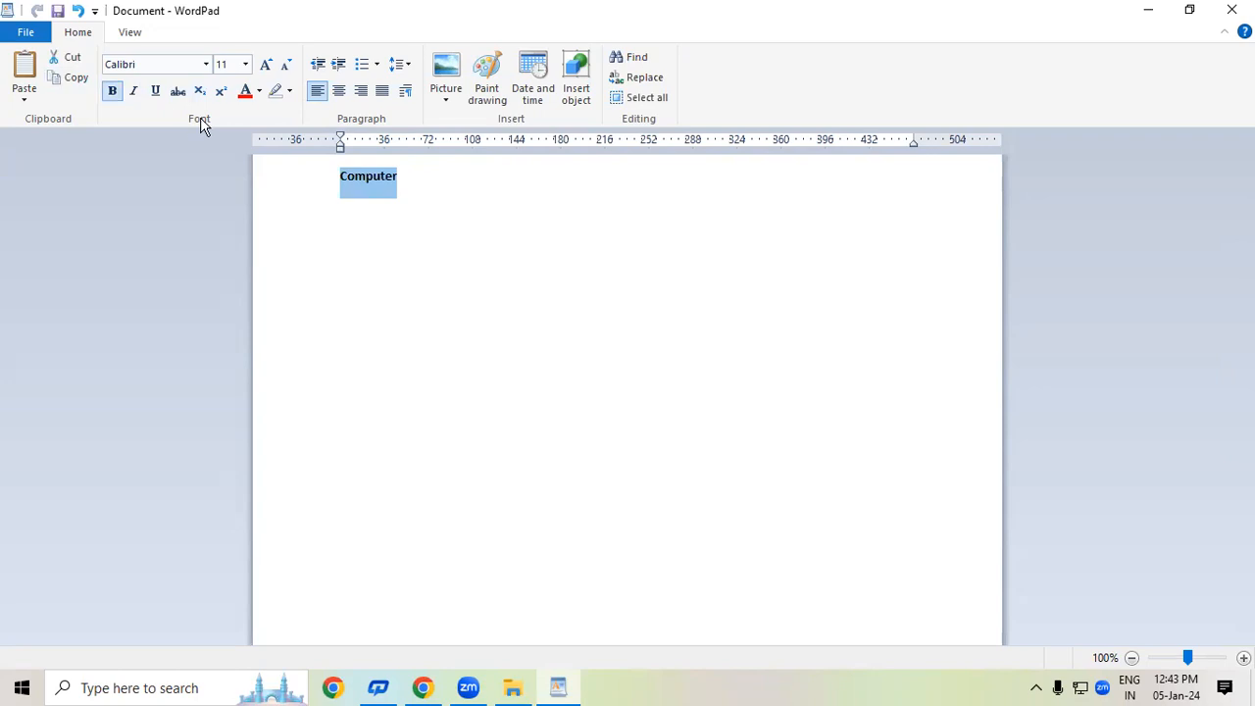
click(264, 67)
click(265, 66)
click(264, 67)
click(265, 66)
click(264, 66)
click(265, 67)
click(264, 67)
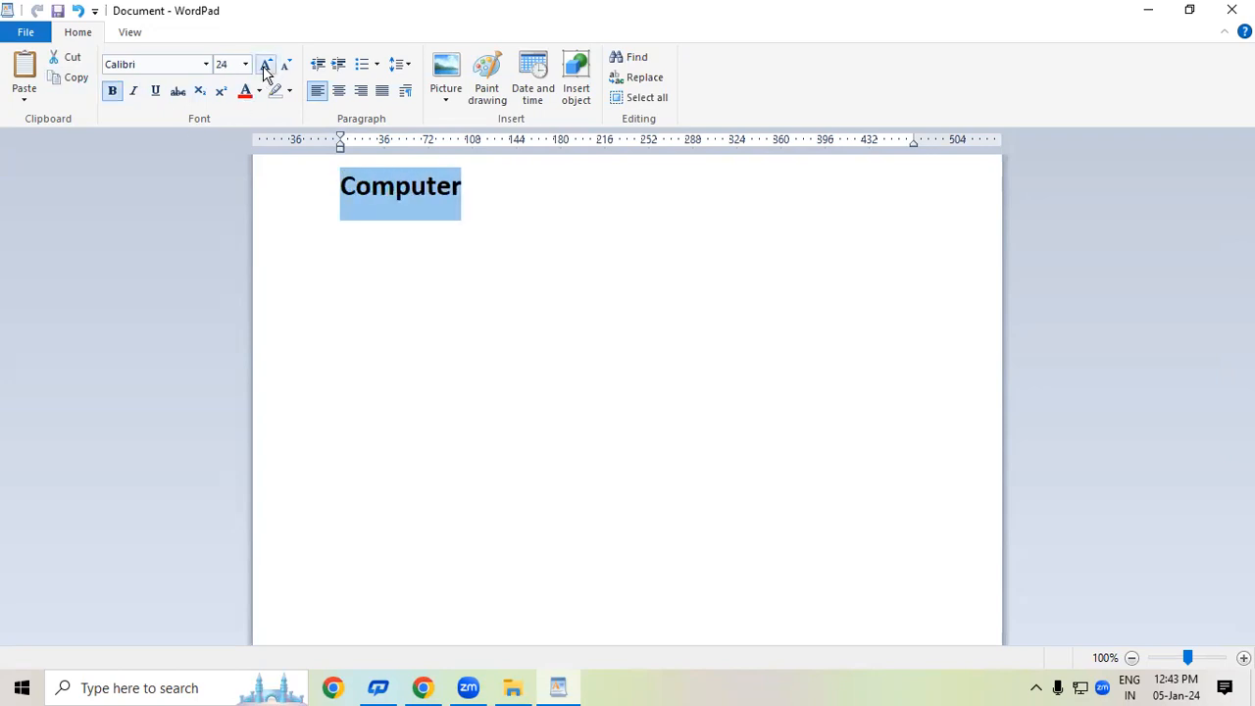
click(245, 91)
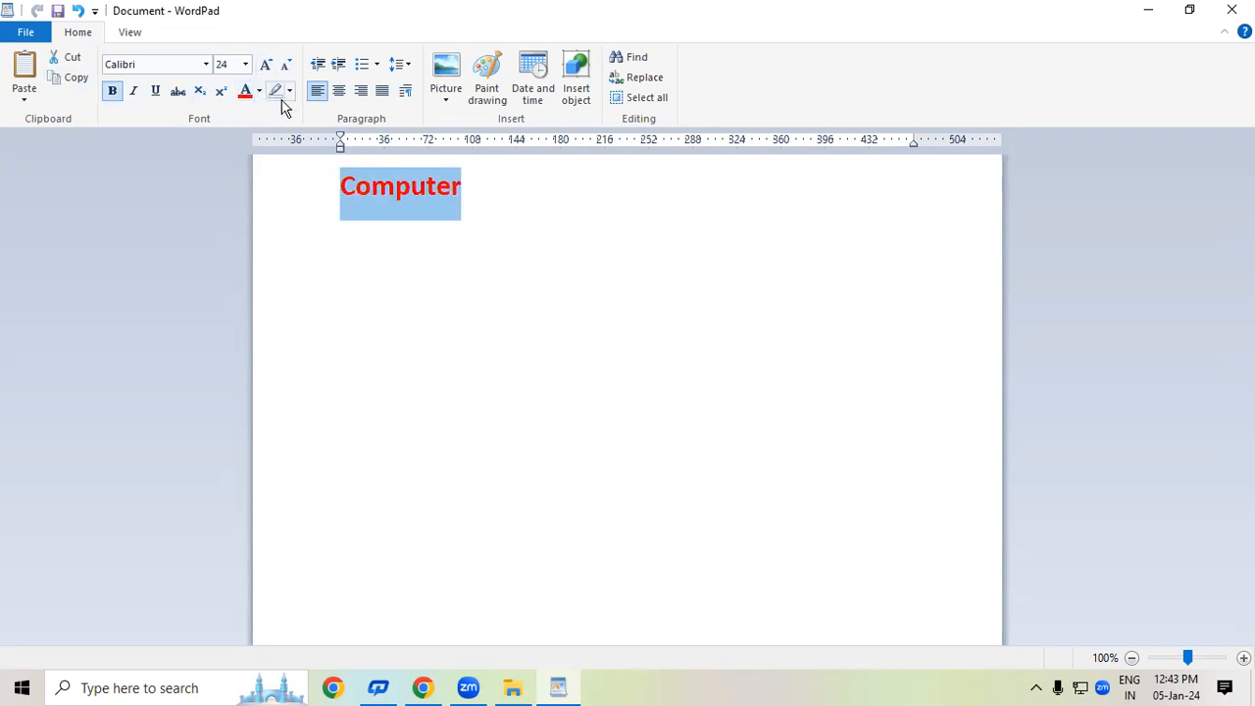
Paste the two copied paragraphs on the line below the "Computer" heading
click(395, 258)
click(343, 211)
click(347, 226)
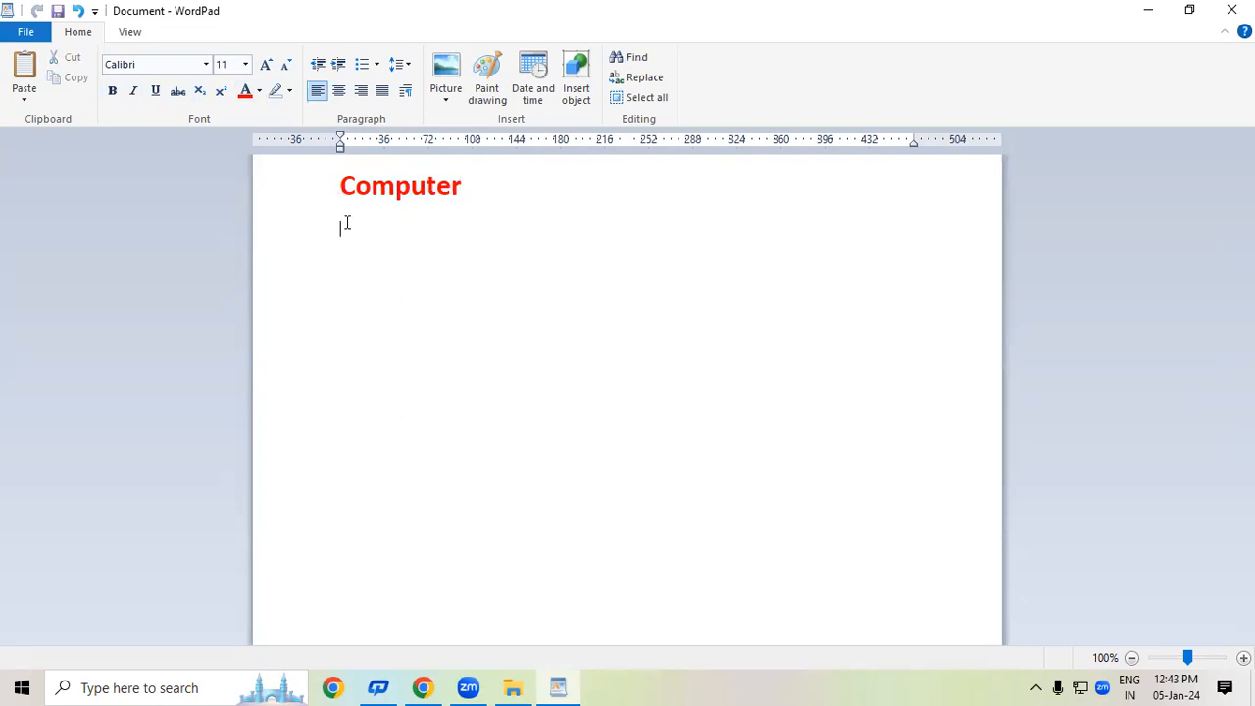
text(Save time in Word with new buttons that show up where you need them. To change the way a picture fits in your document, click it and a button for layout options appears next to it. When you work on a table, click where you want to add a row or a column, and then click the plus sign.  Reading is easier, too, in the new Reading view. You can collapse parts of the document and focus on the text you want. If you need to stop reading before you reach the end, Word remembers where you left off - even on another device.)
Remove the bold from the two pasted paragraphs and set their text colour to Automatic
drag(345, 227, 757, 368)
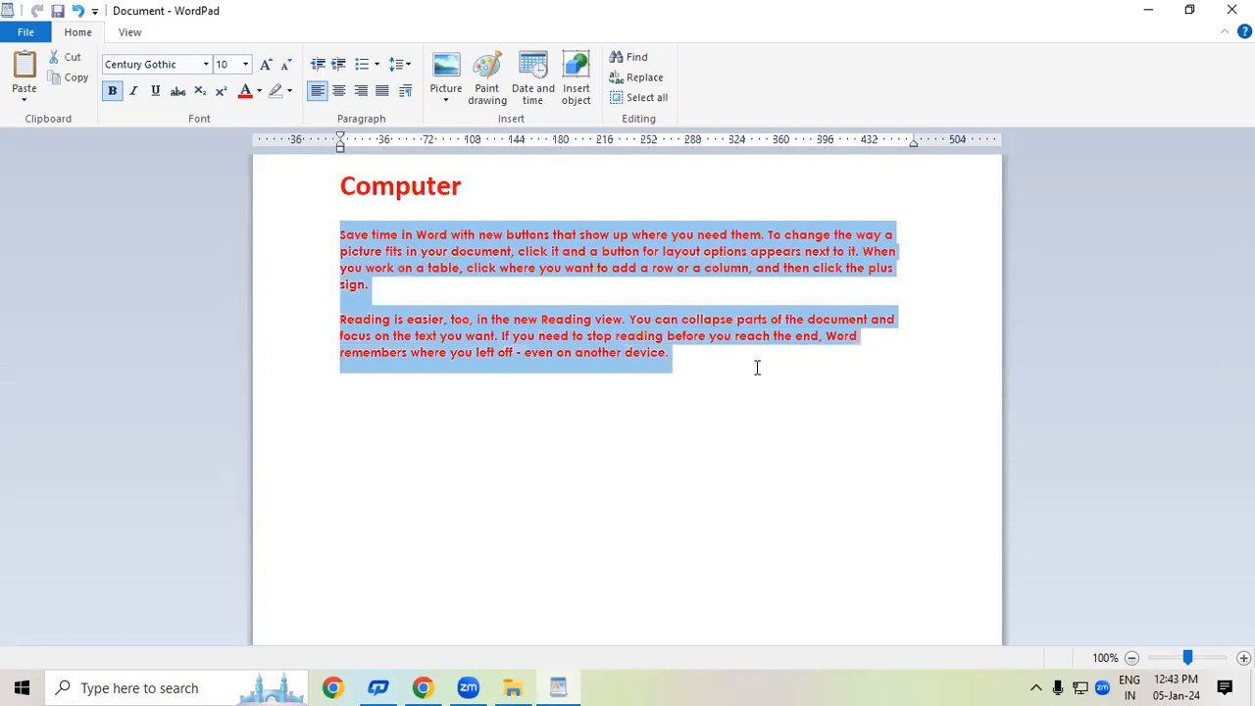
click(112, 90)
click(259, 91)
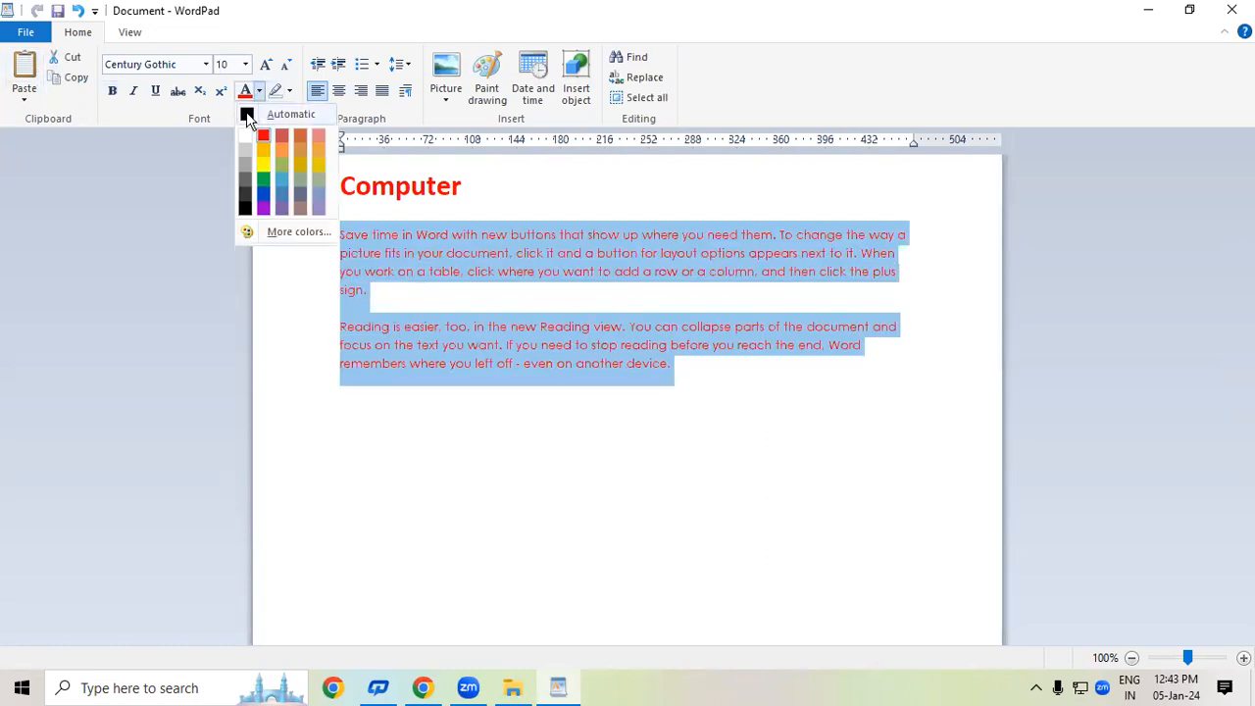
click(253, 119)
click(436, 453)
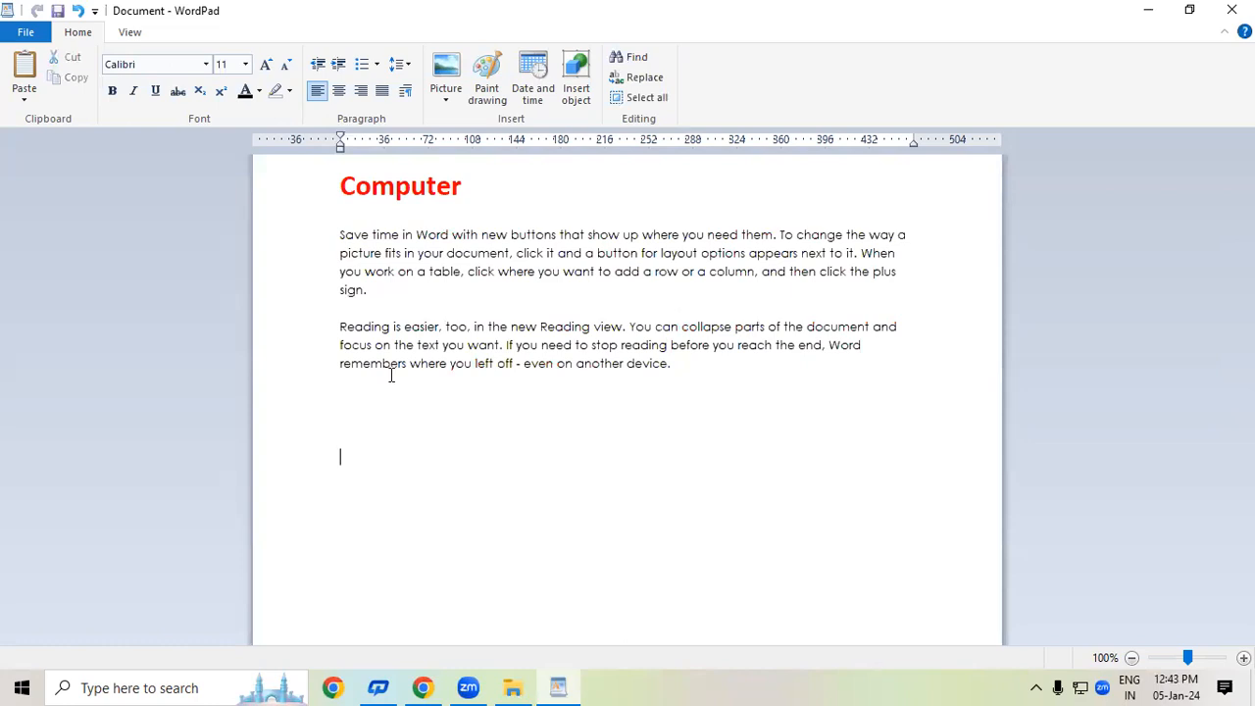
Select the "Computer" heading and the two body paragraphs in turn to compare heading and body text
drag(345, 180, 480, 187)
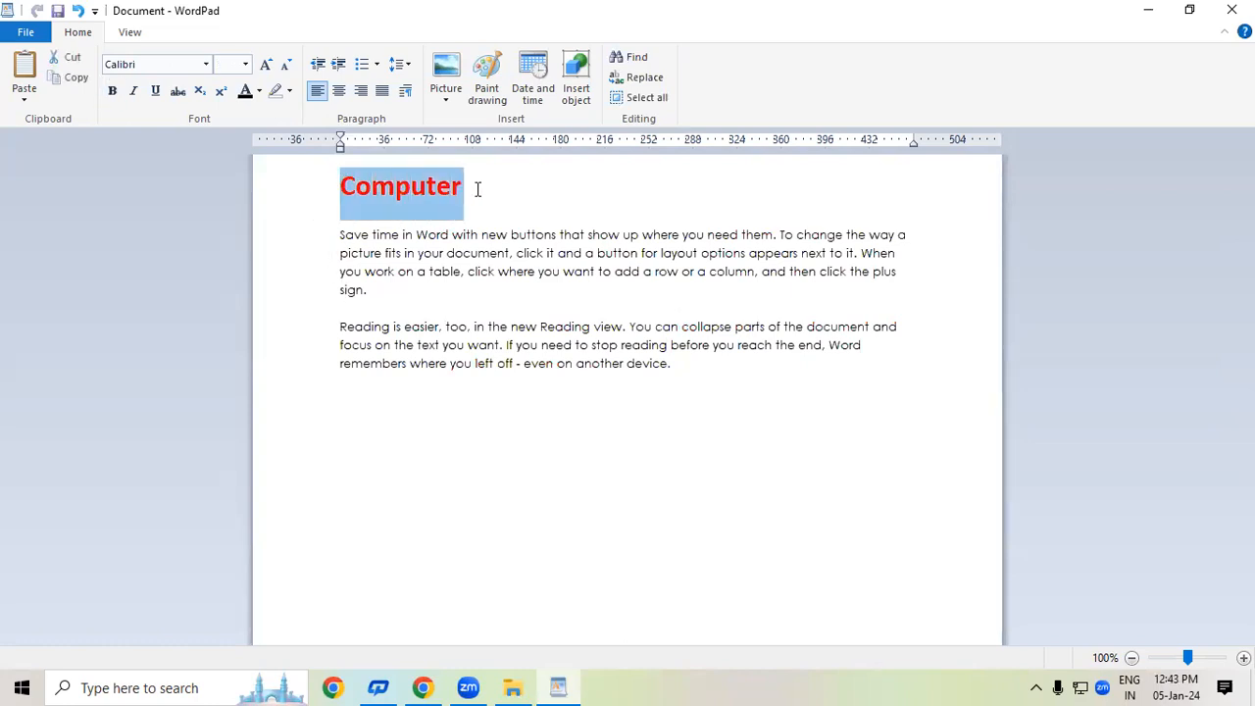
drag(333, 236, 747, 378)
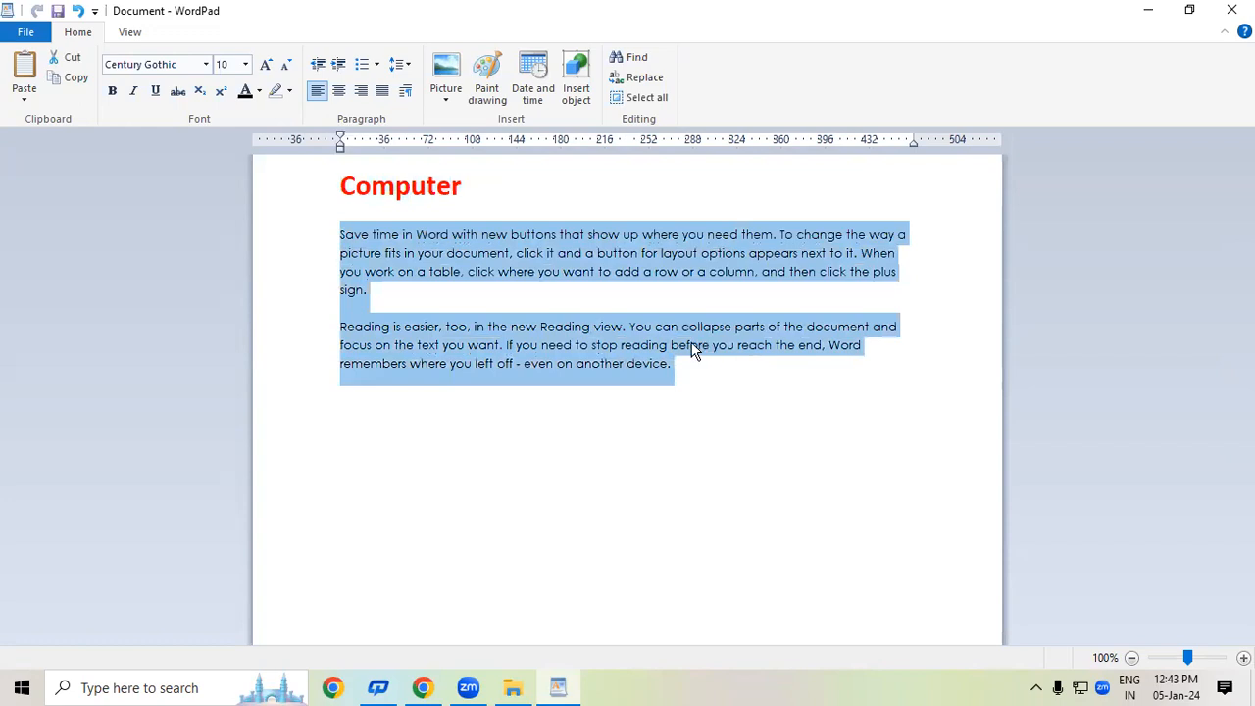
drag(670, 367, 297, 258)
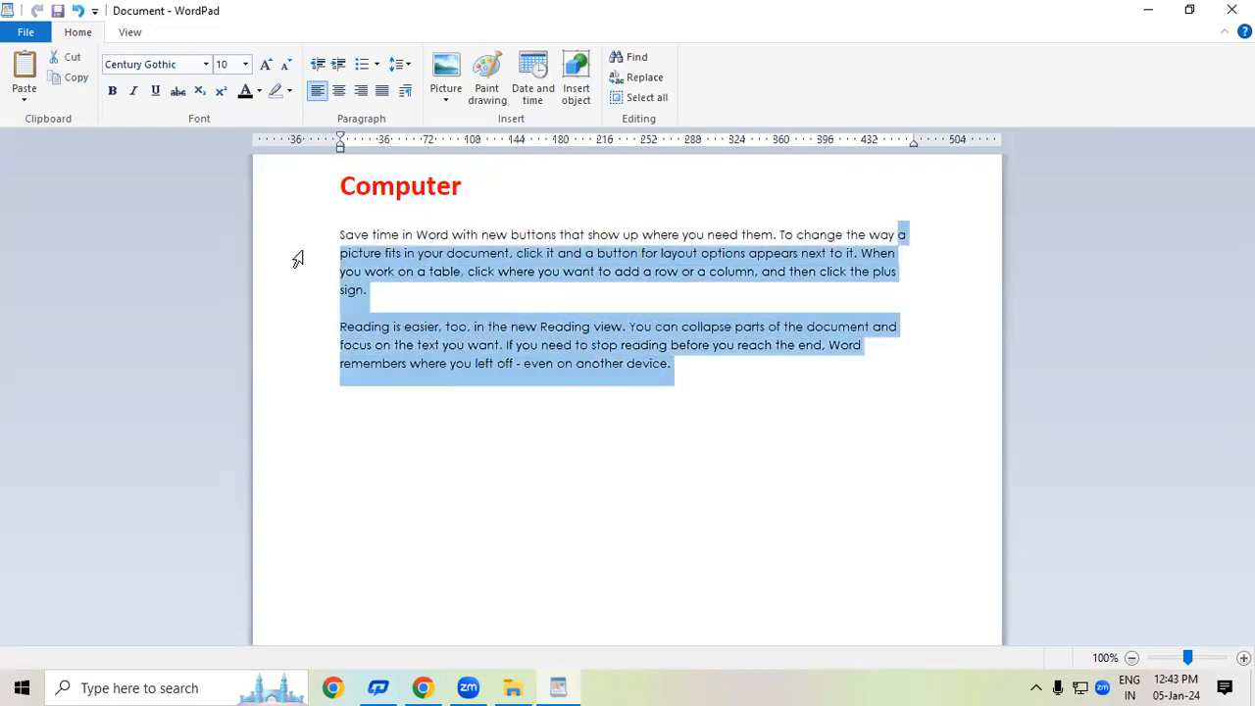
click(452, 272)
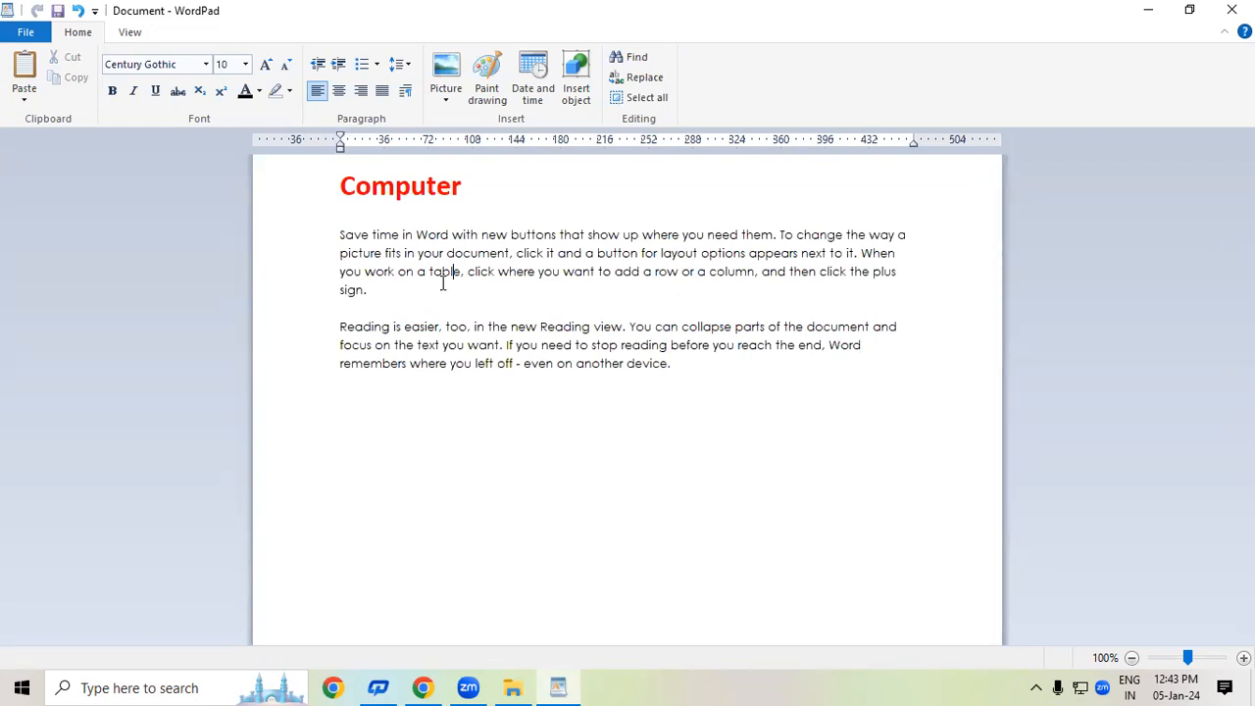
drag(481, 182, 300, 190)
click(331, 255)
click(338, 238)
drag(345, 244, 761, 386)
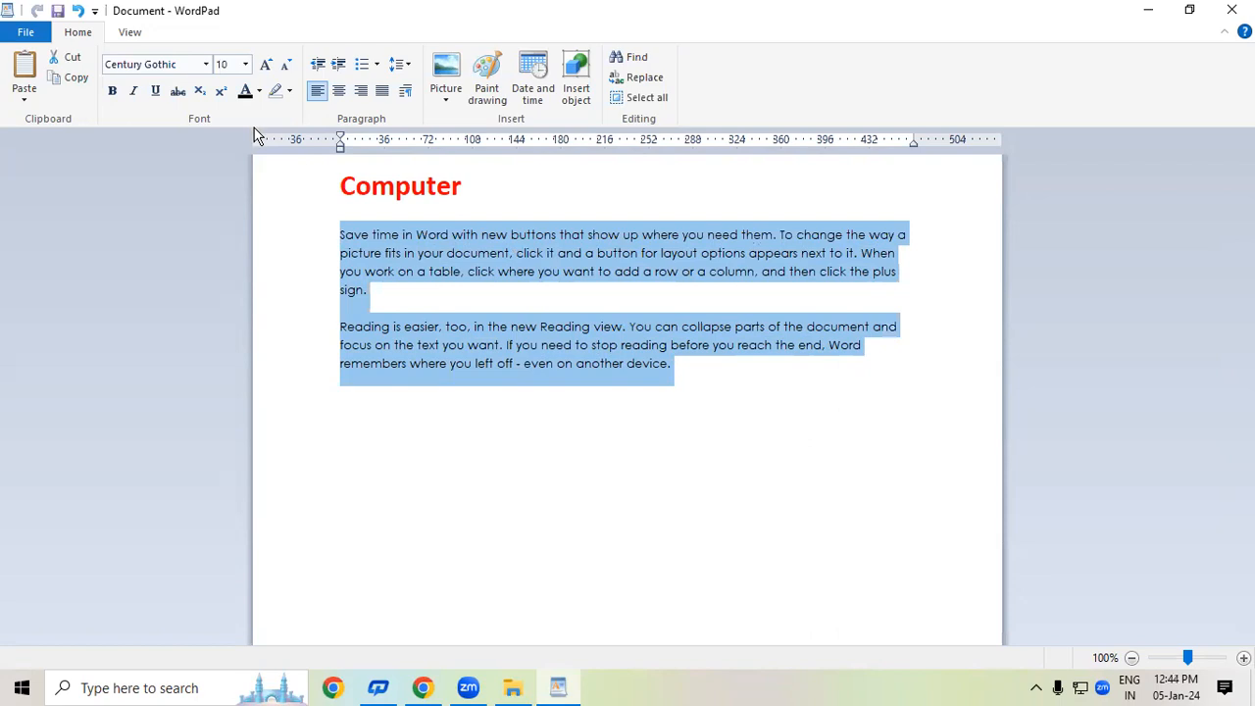
Enlarge the "Computer" heading by one Grow Font increment and change its text colour to green
click(323, 186)
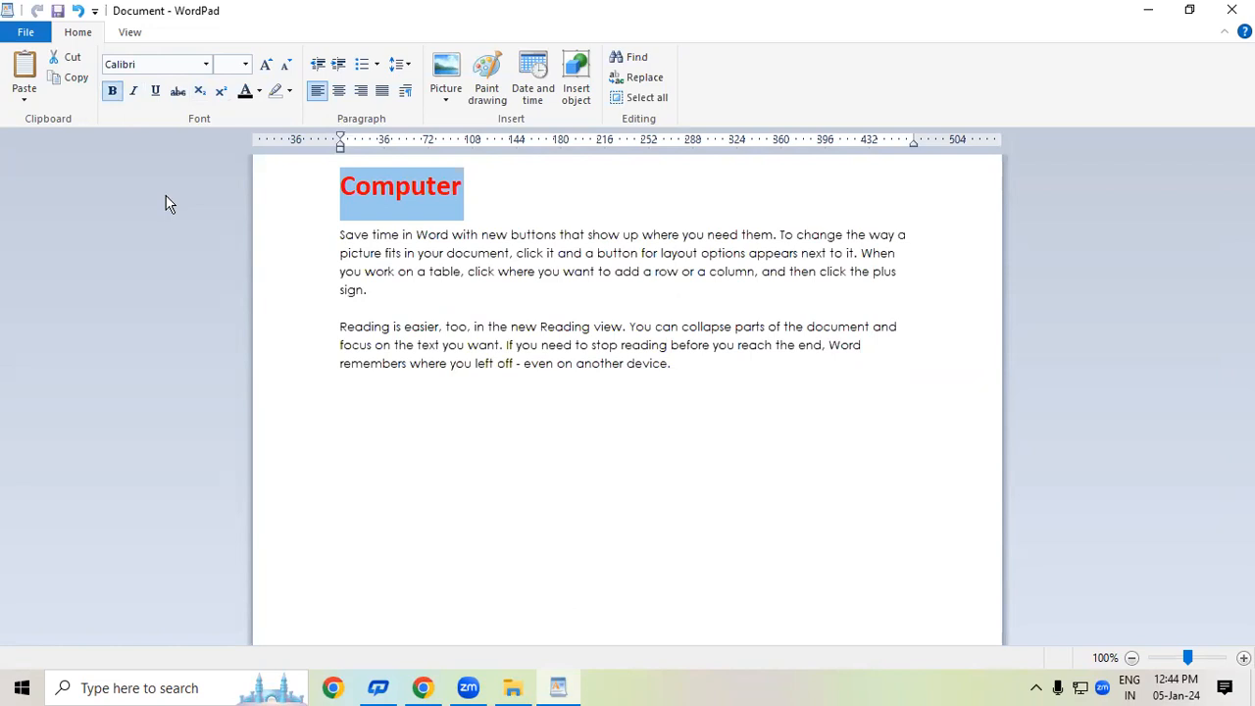
click(267, 65)
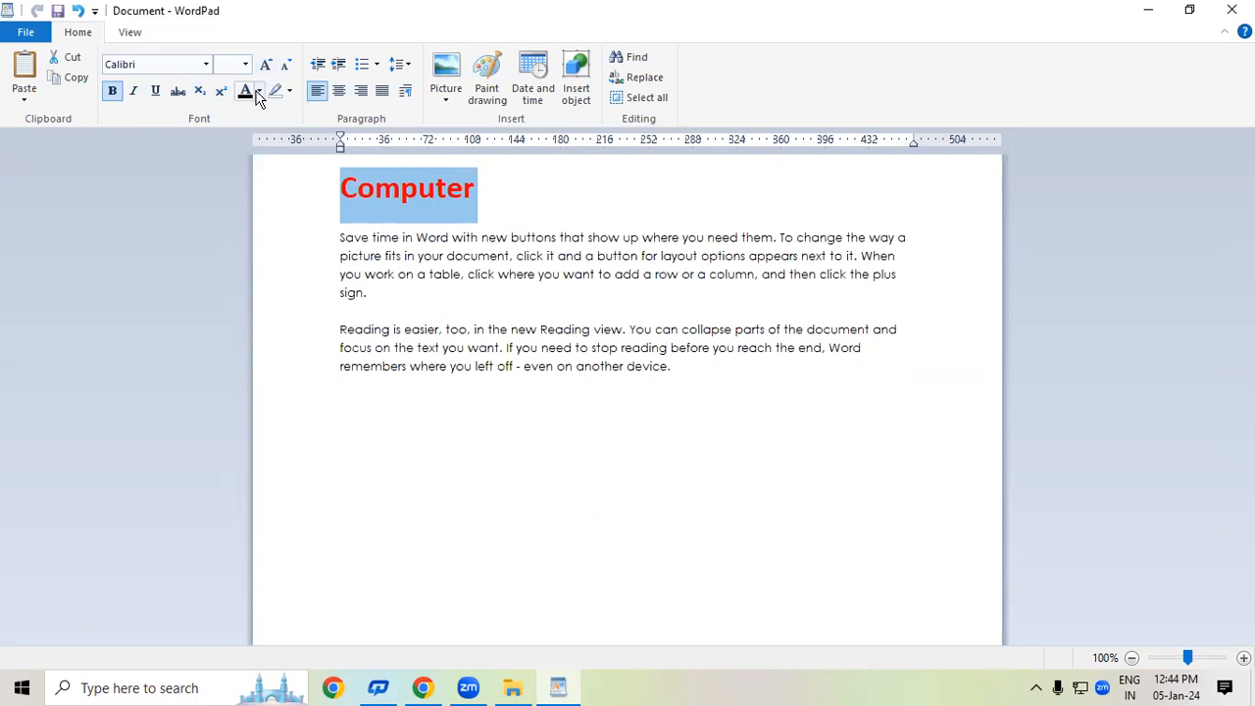
click(259, 91)
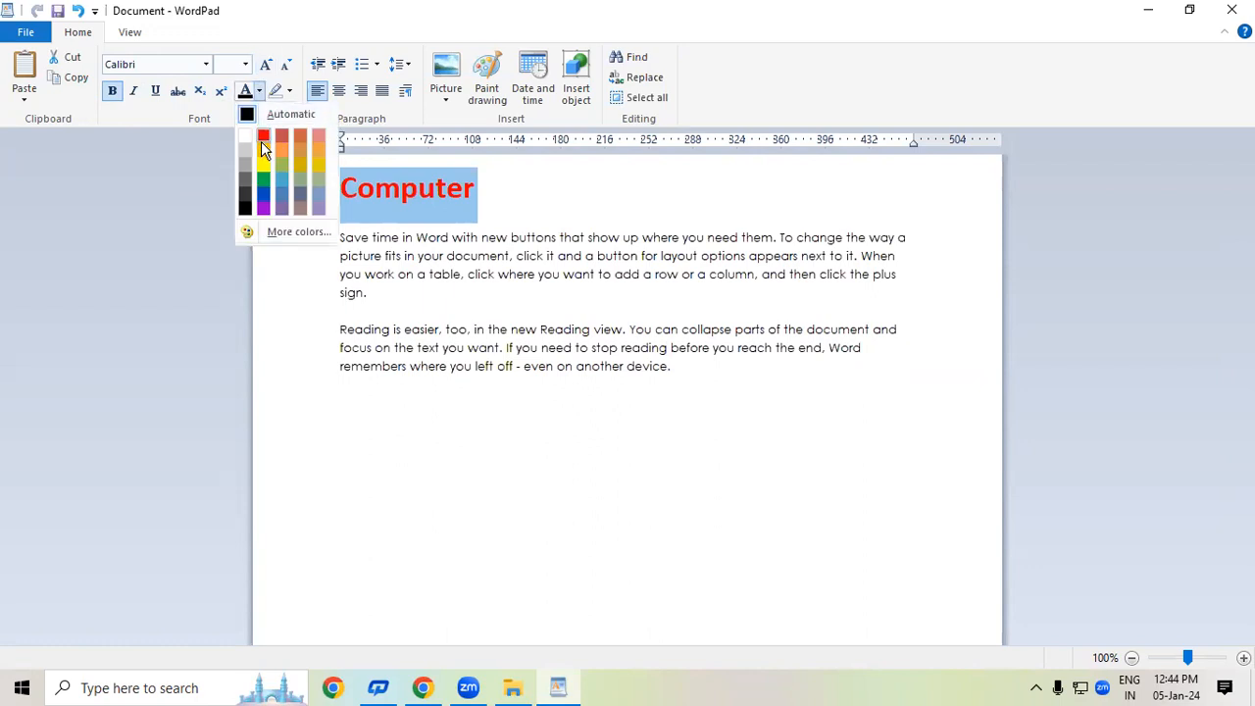
click(262, 178)
click(469, 274)
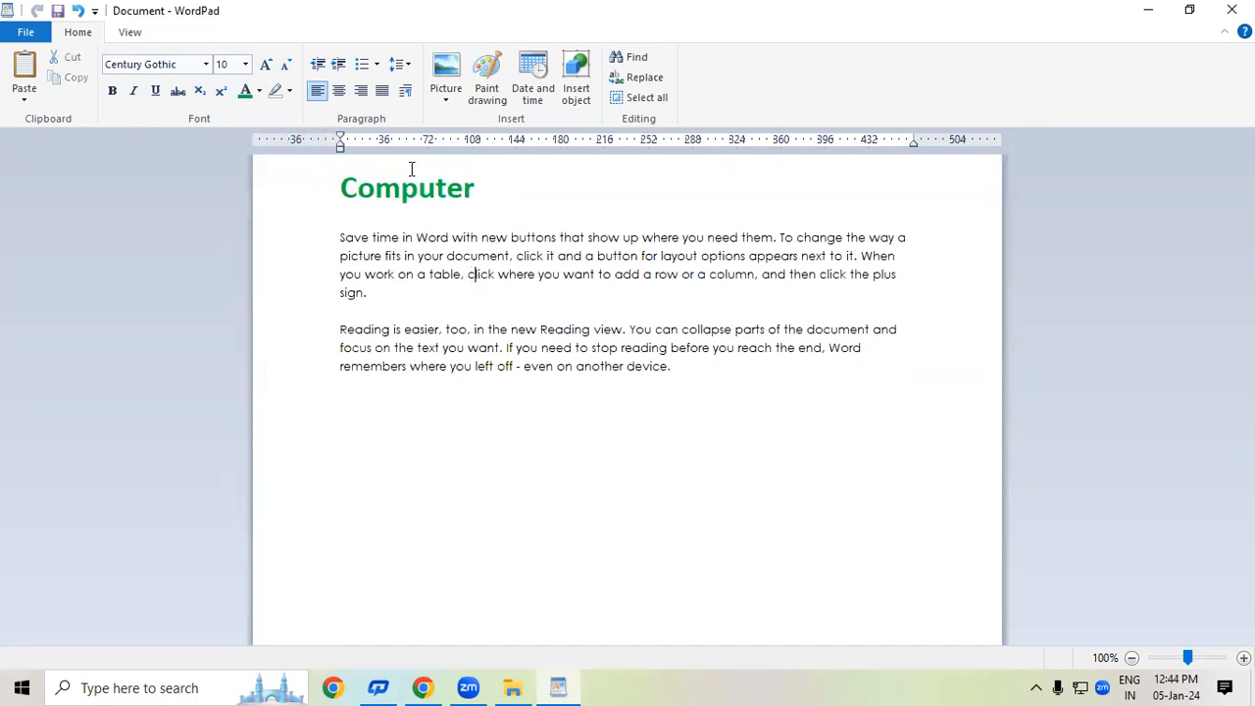
Make the two body paragraphs below the heading bold, italic and underlined
drag(340, 238, 689, 378)
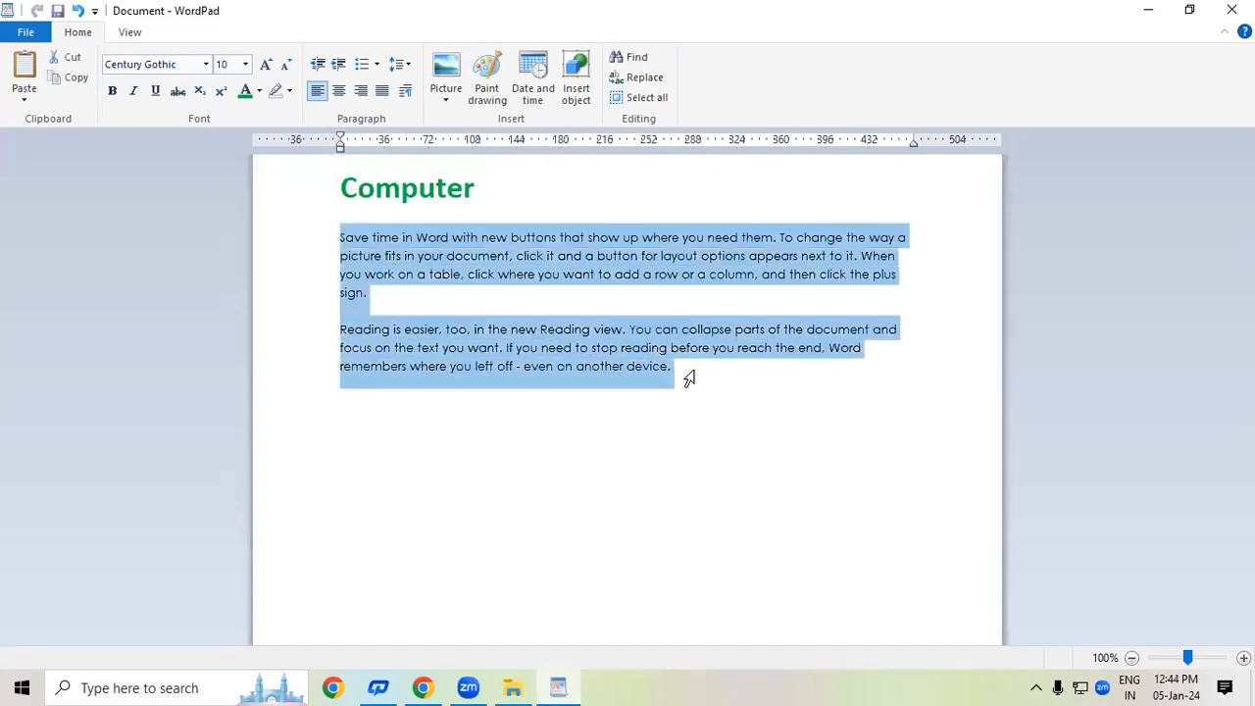
click(118, 95)
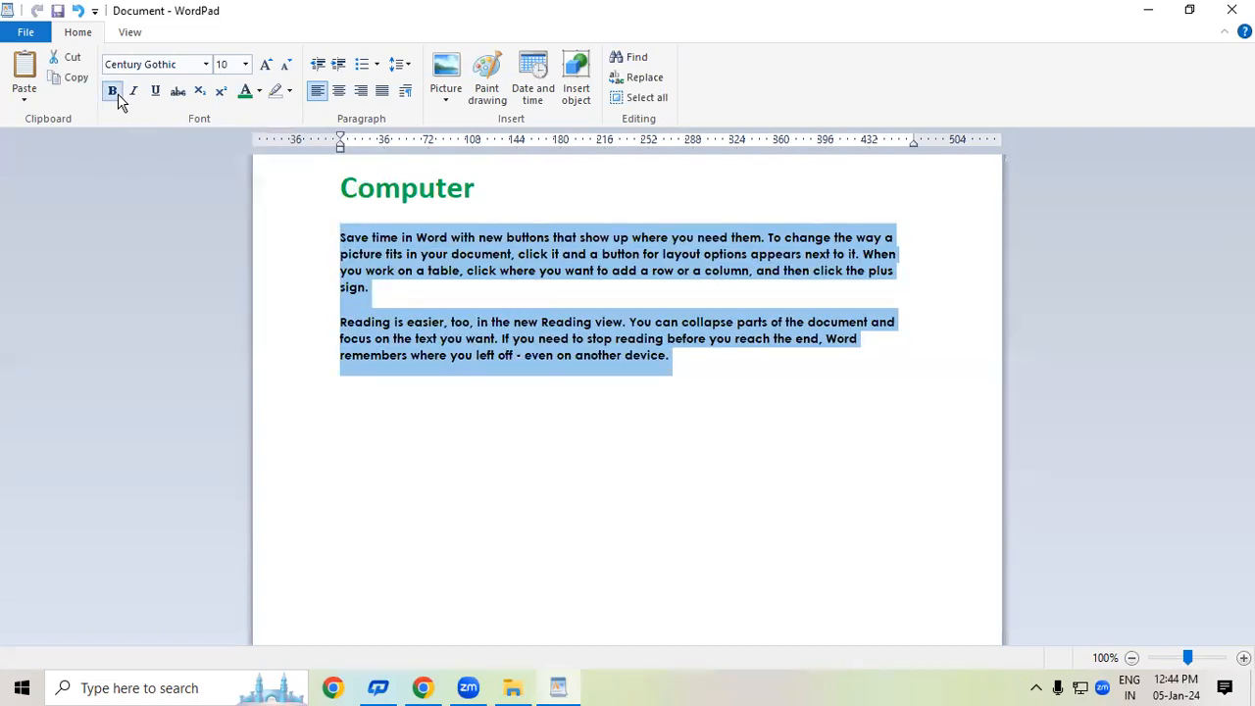
click(137, 99)
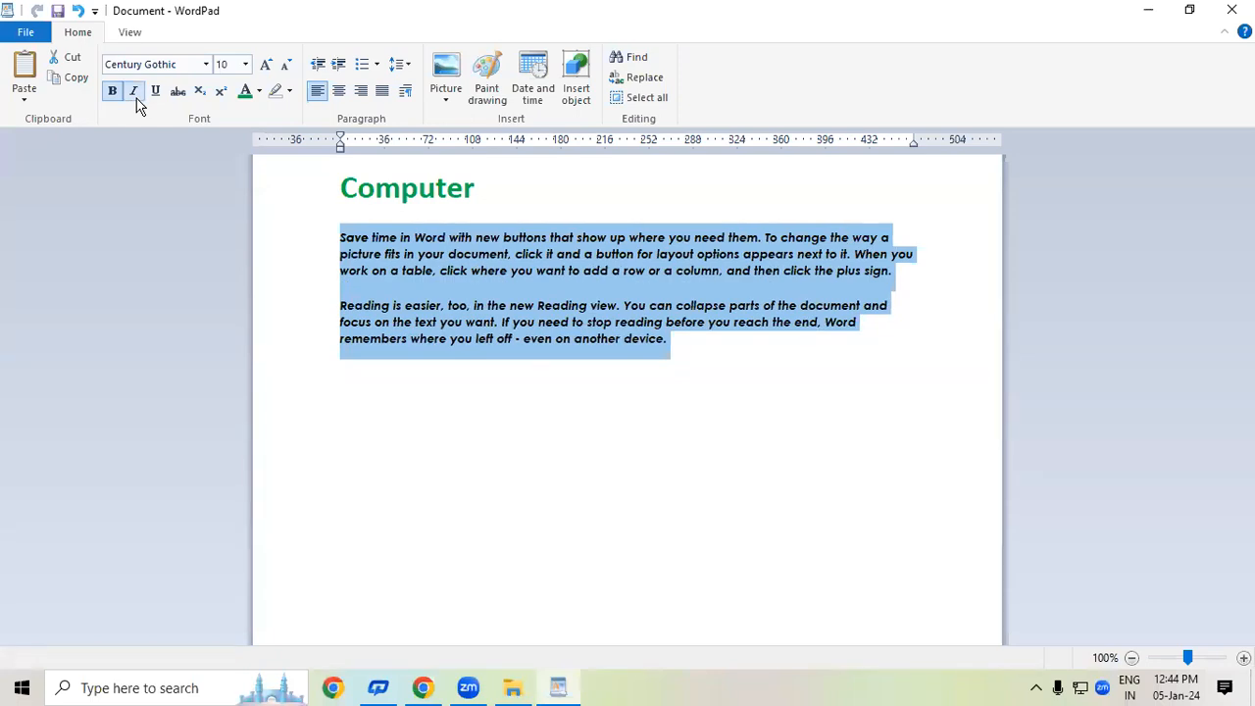
click(155, 90)
click(449, 393)
drag(668, 339, 302, 353)
drag(340, 305, 901, 312)
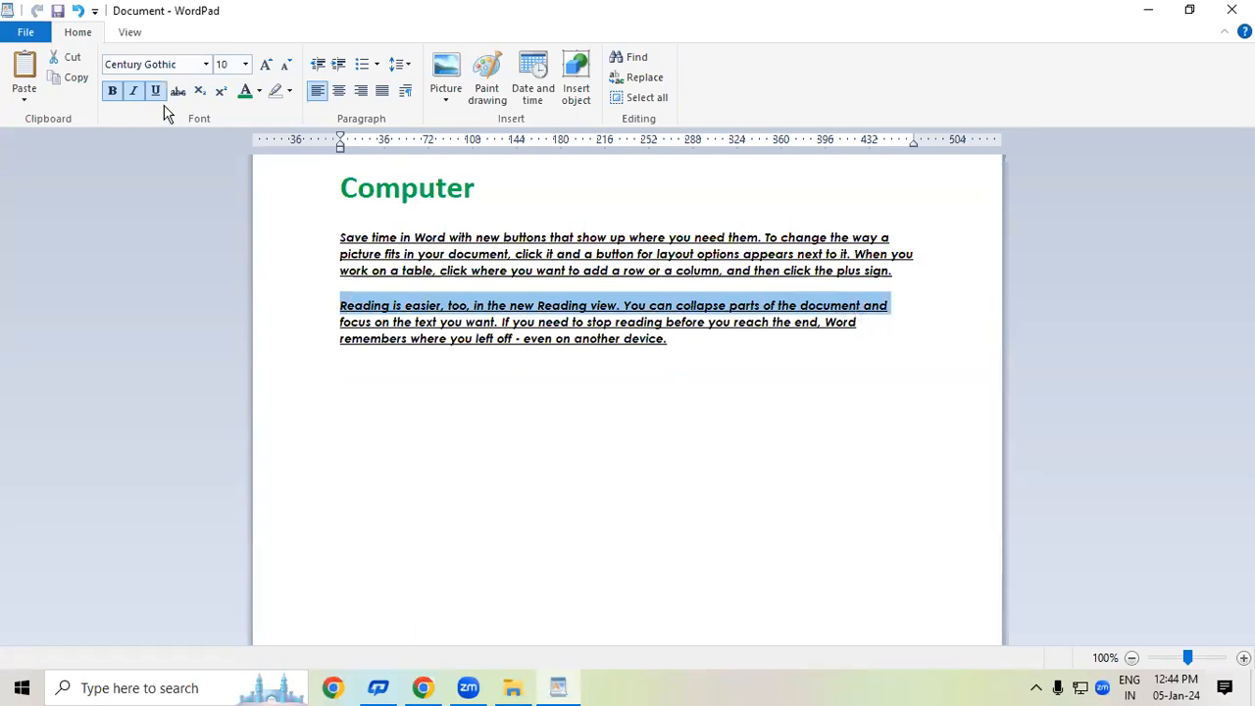
click(378, 429)
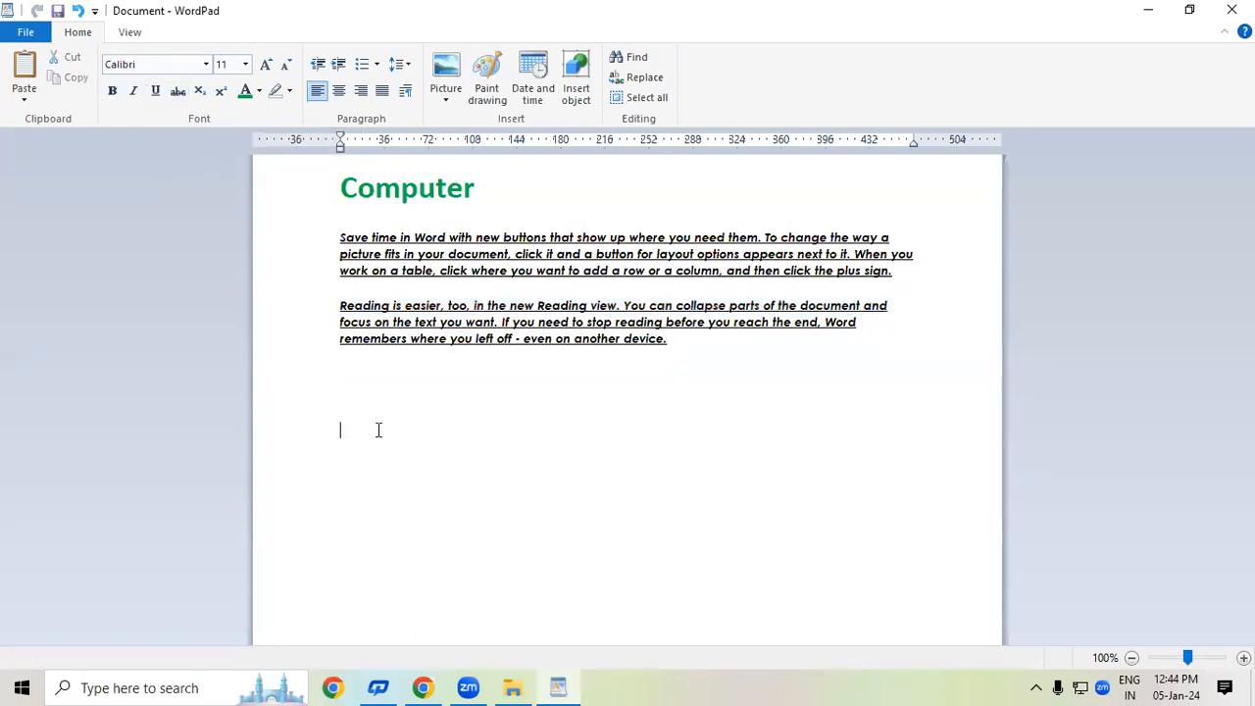
Zoom the document view to 140%
drag(338, 235, 400, 237)
click(1243, 658)
click(1242, 658)
click(1242, 657)
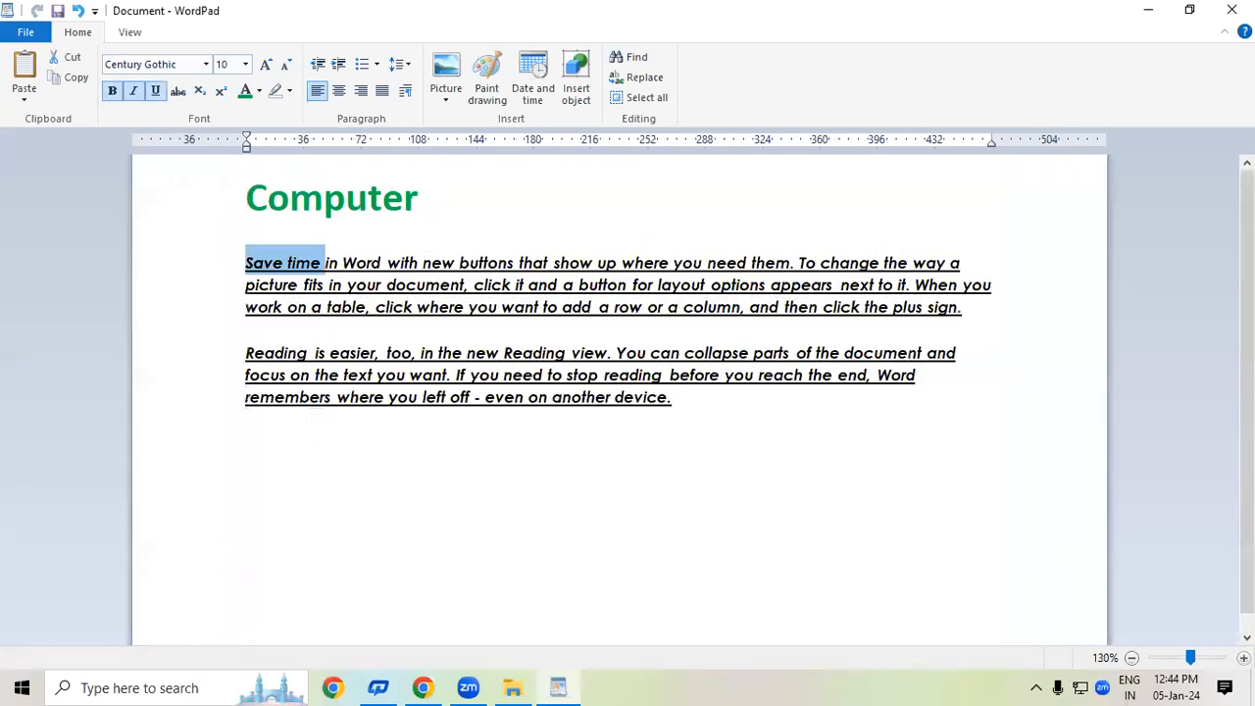
click(1243, 658)
click(149, 354)
click(223, 270)
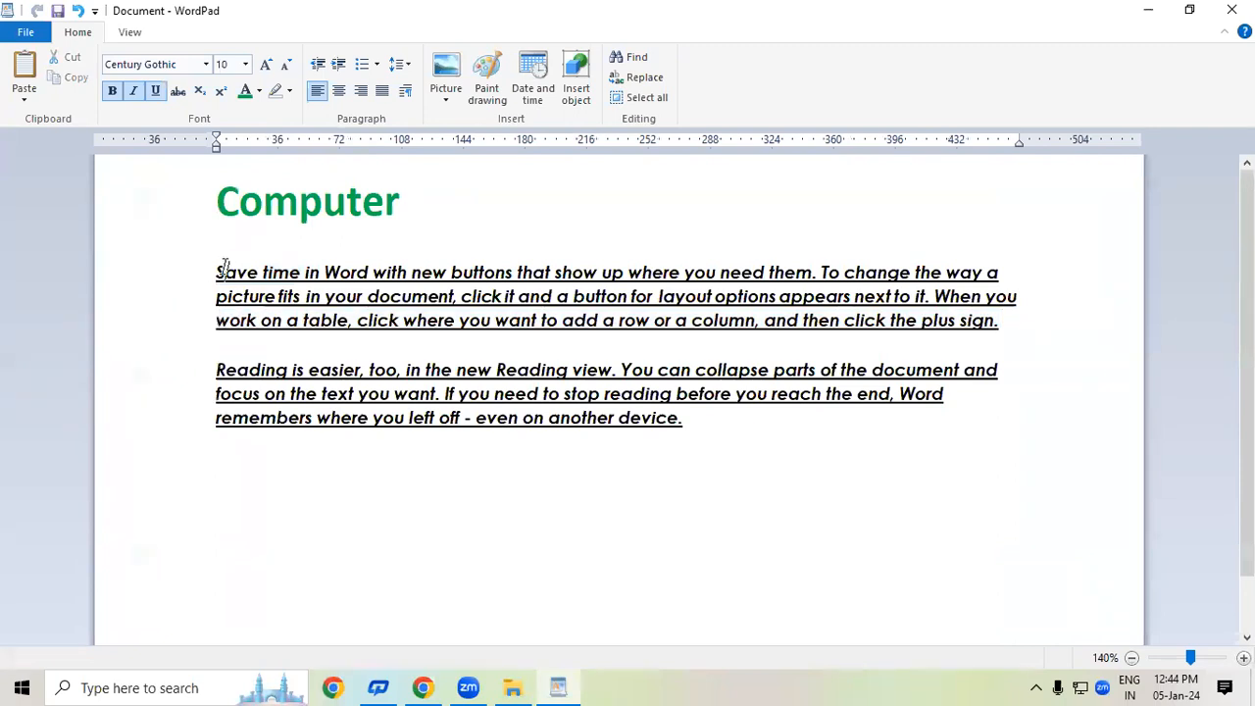
Apply strikethrough to the two body paragraphs and remove it again
drag(221, 267, 826, 464)
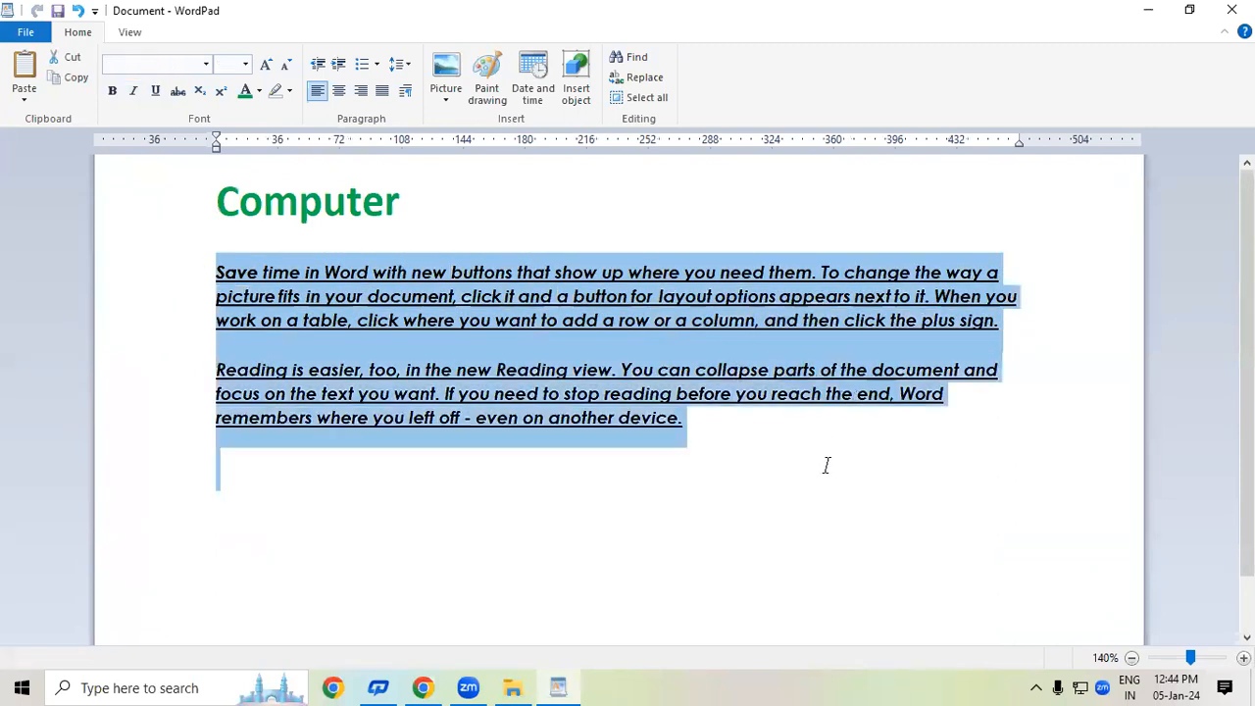
click(178, 91)
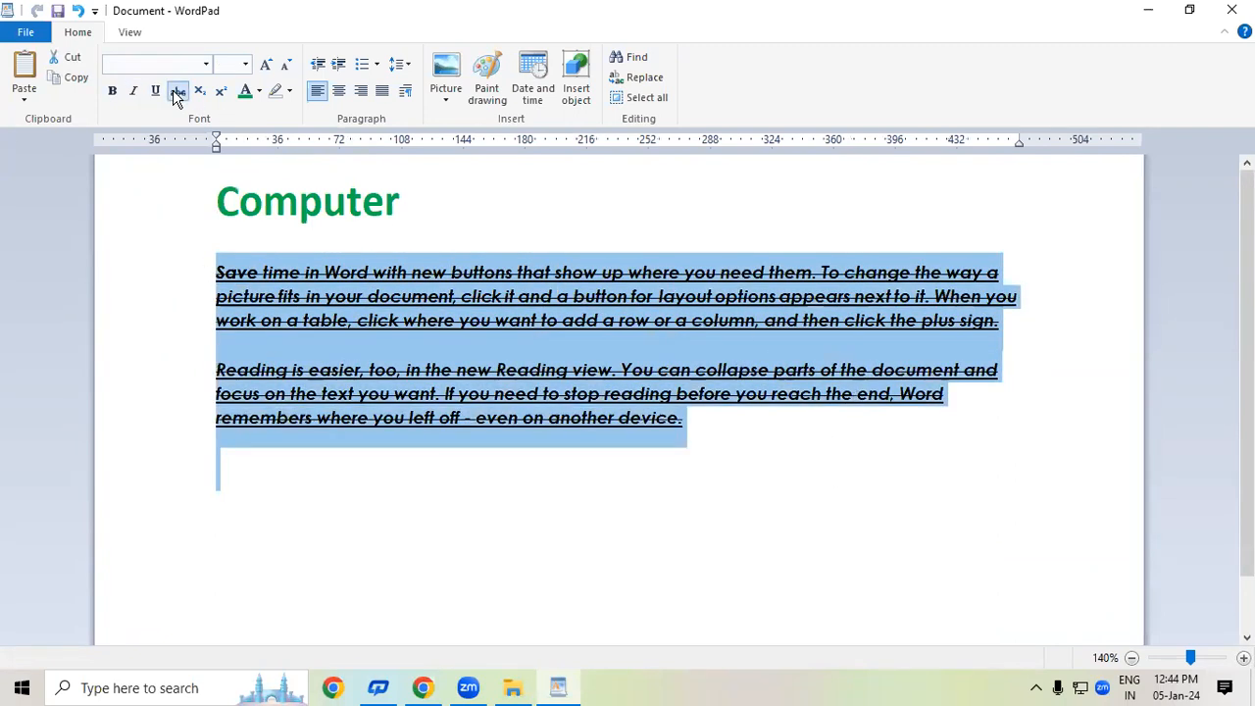
click(176, 90)
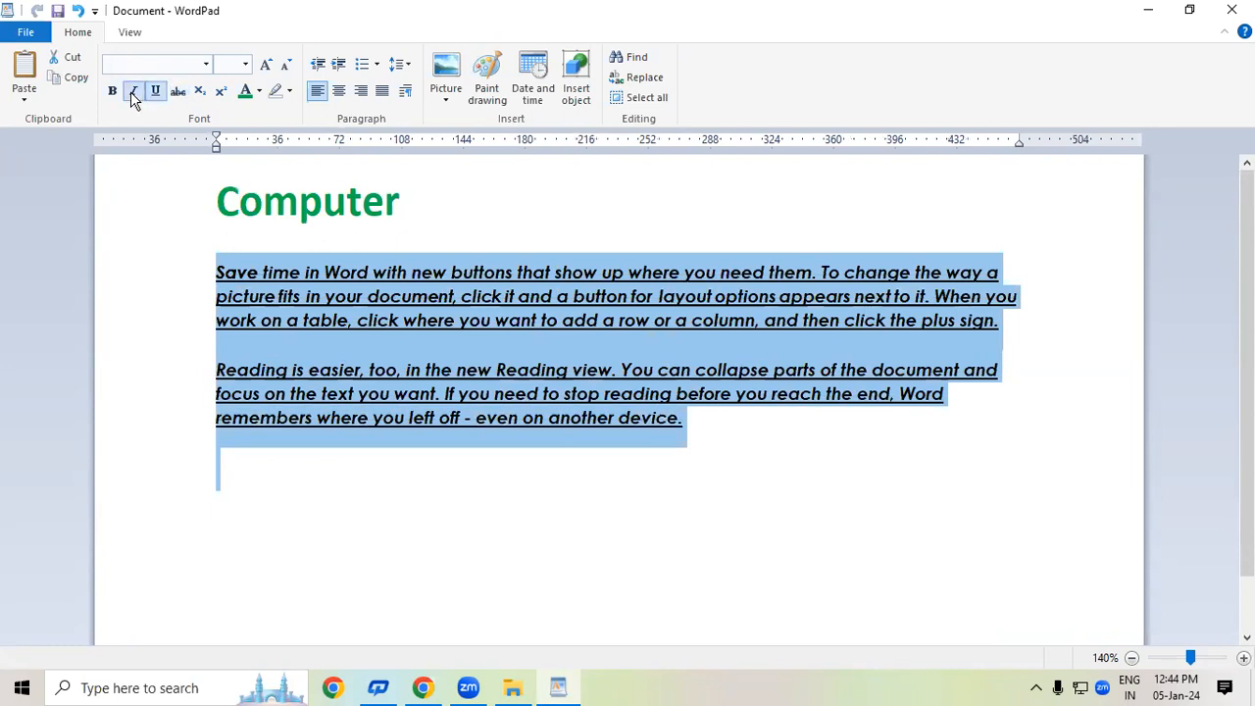
Remove the underline, italic and bold formatting from the two body paragraphs
click(155, 91)
click(134, 91)
click(129, 92)
click(132, 91)
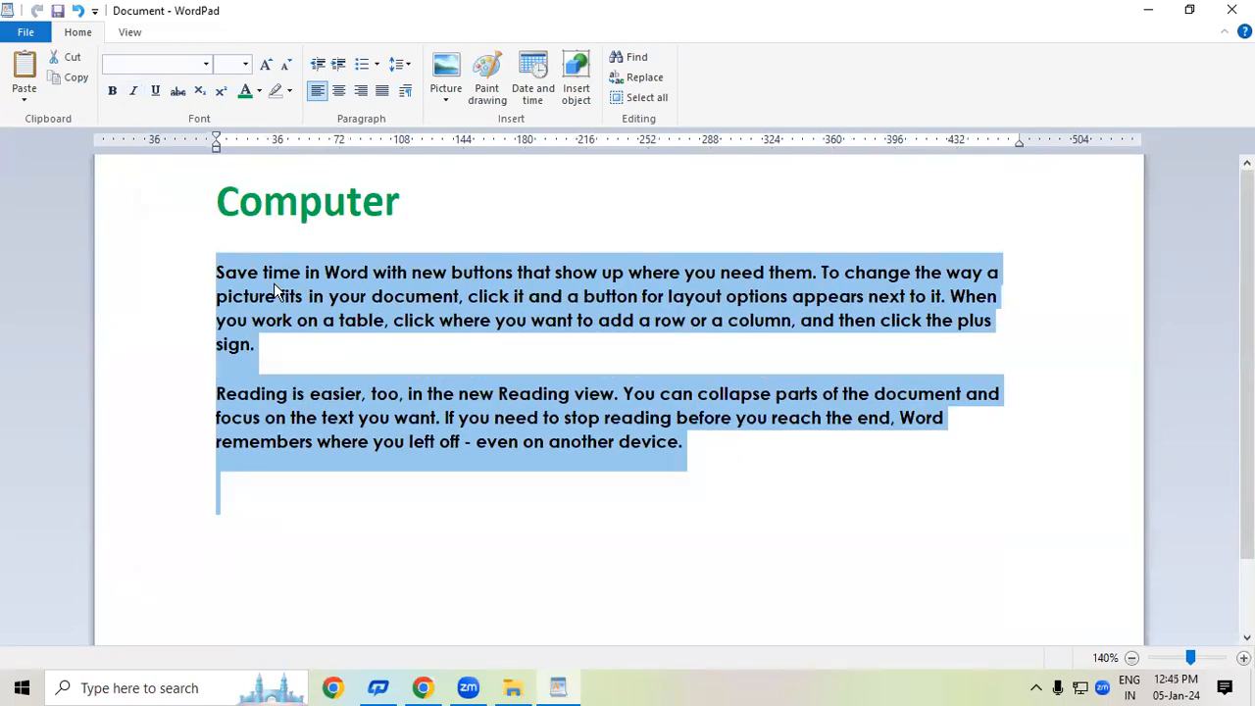
click(113, 91)
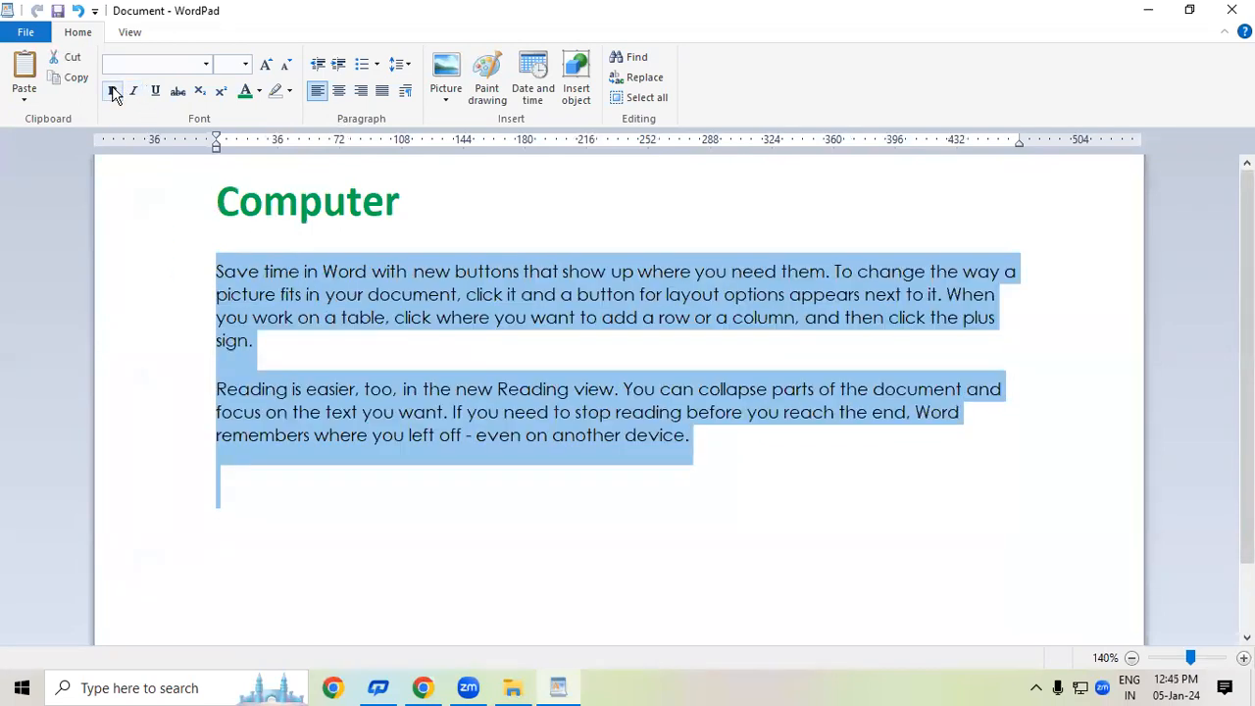
click(287, 275)
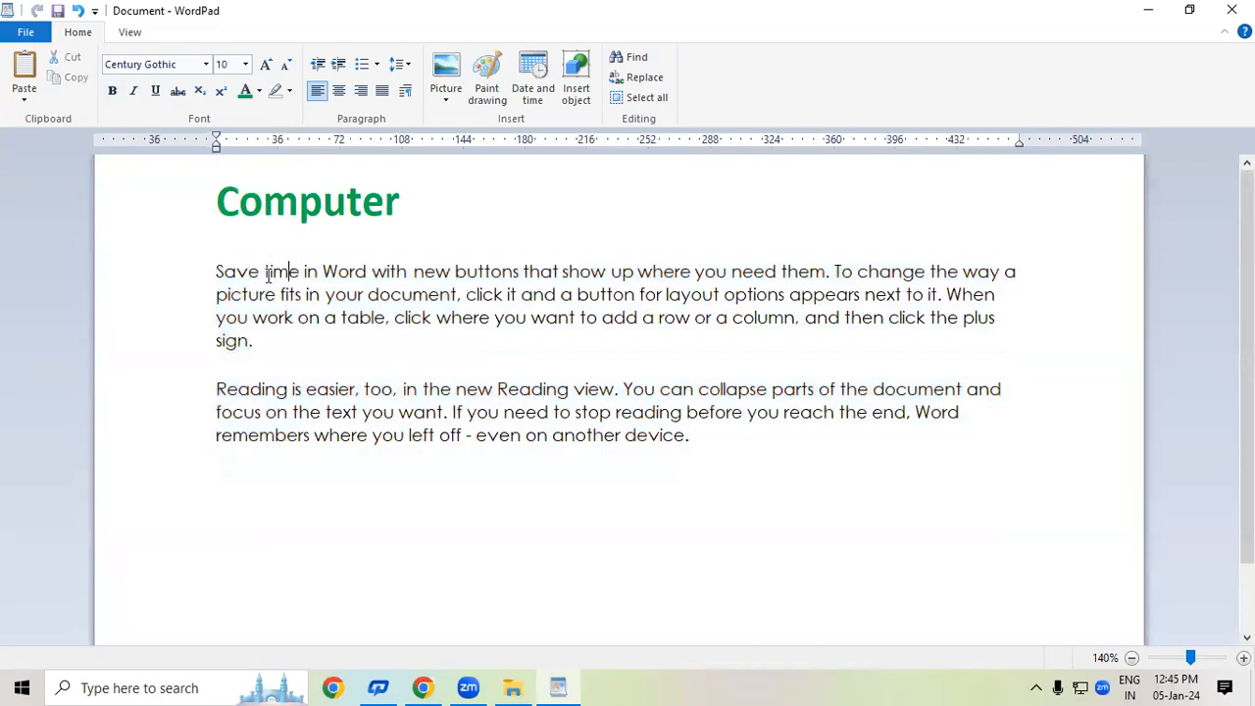
Apply strikethrough to the first line of the first body paragraph
drag(215, 270, 1019, 272)
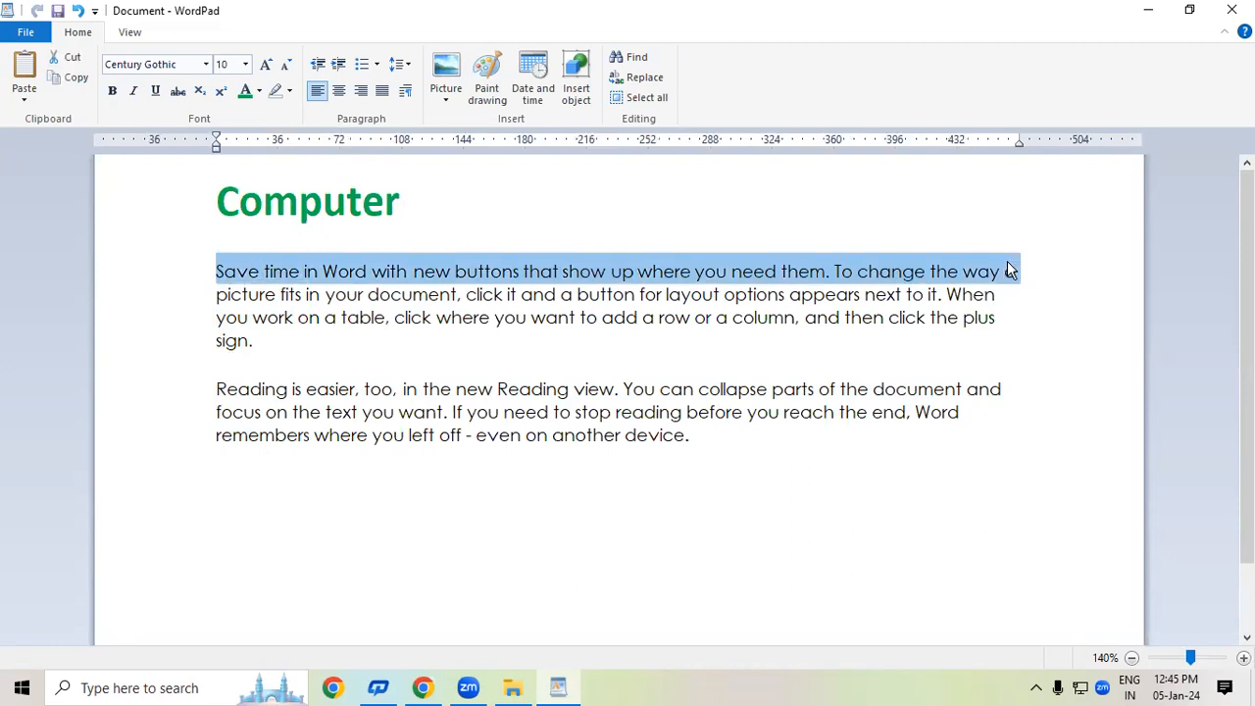
click(180, 92)
click(357, 426)
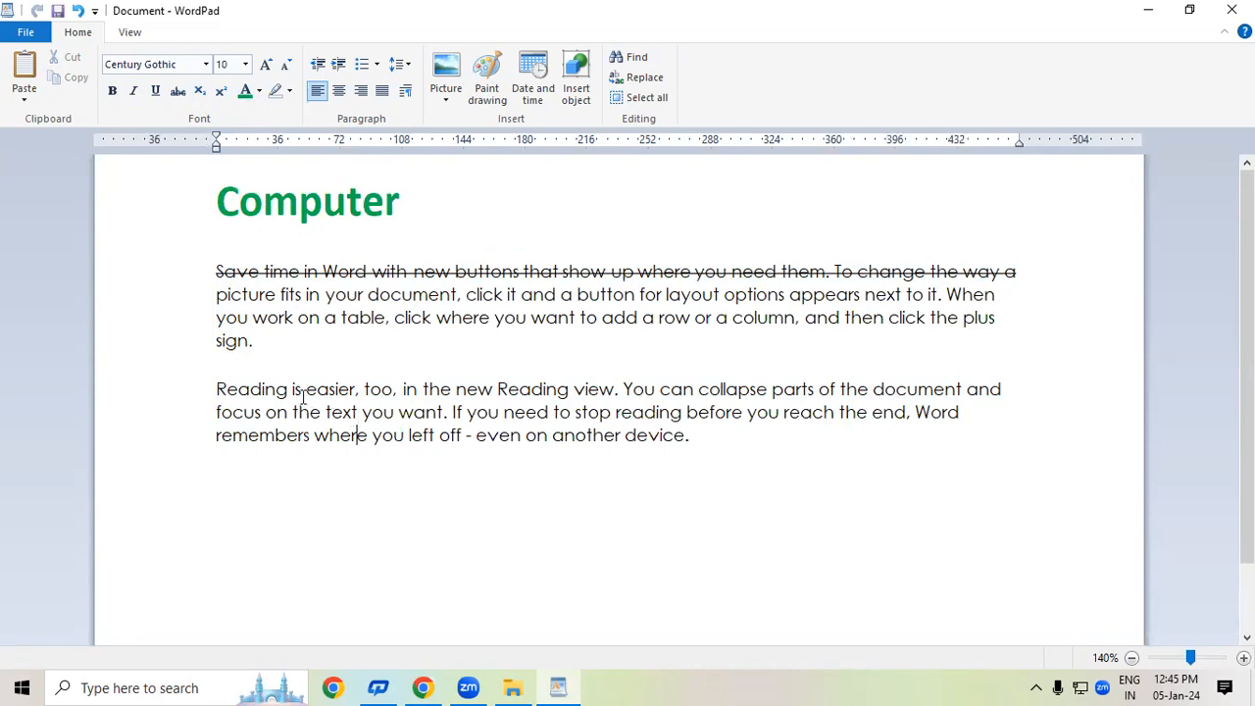
Add the line "MRP: 200" below the second paragraph and apply strikethrough to the number 200
click(751, 428)
key(Return)
key(Return)
text(MRP)
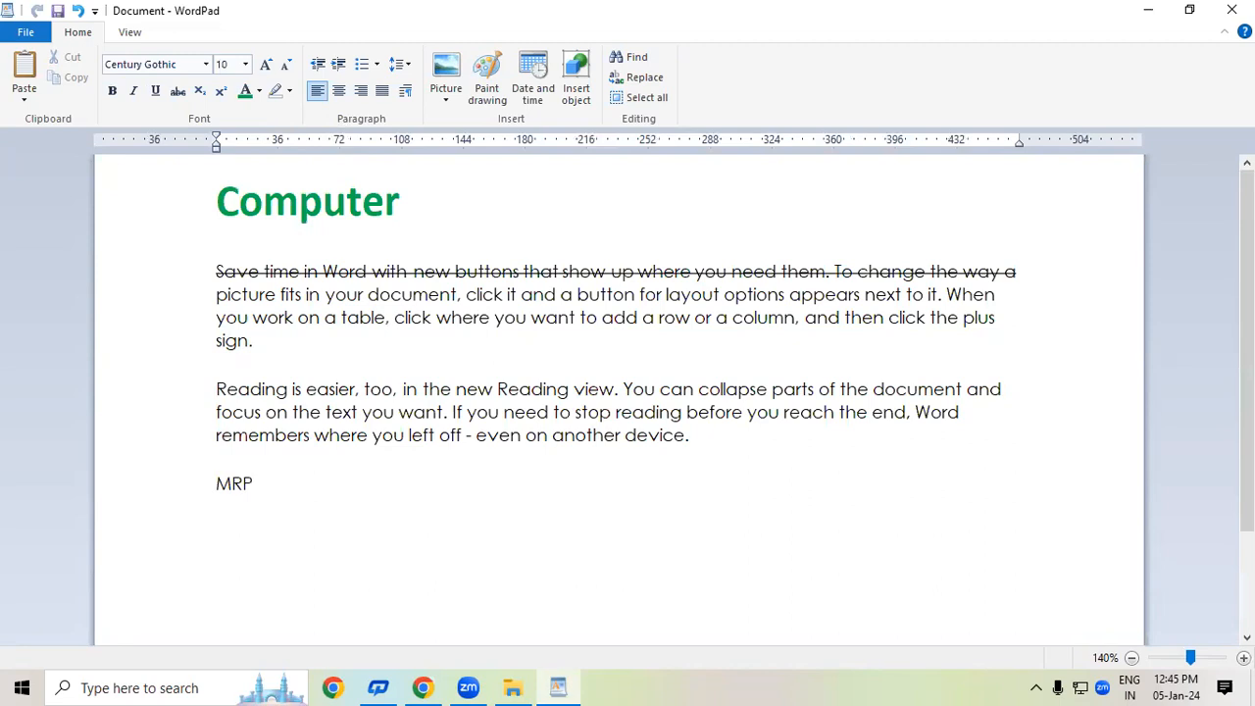
text(: 200)
drag(261, 482, 293, 481)
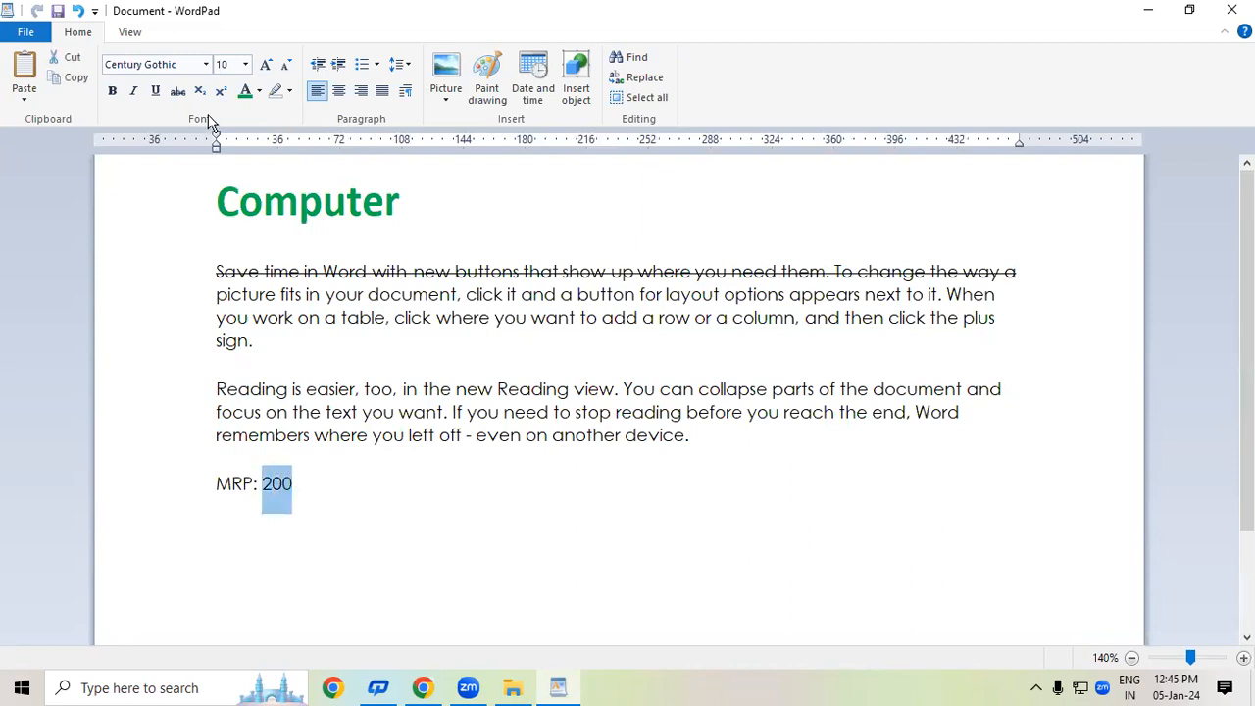
click(185, 93)
click(329, 499)
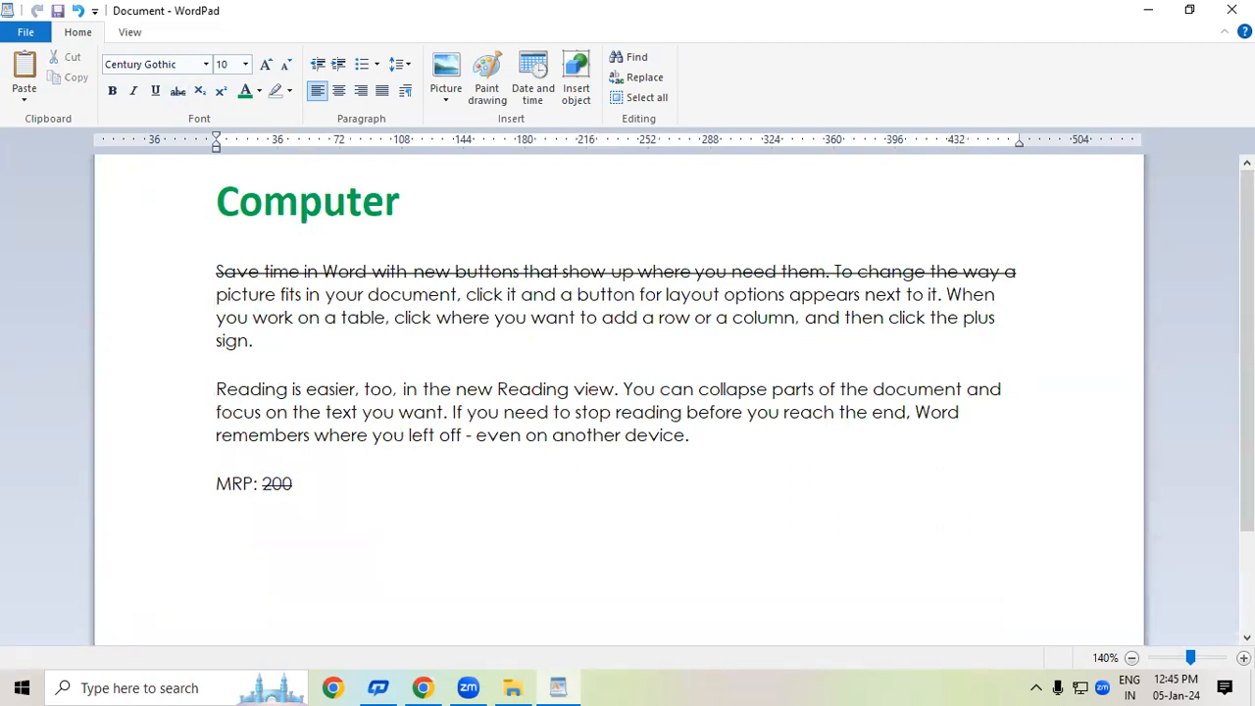
Add 150 after the struck-through 200 and shrink its font size to 8
text(150)
drag(302, 482, 334, 483)
click(286, 67)
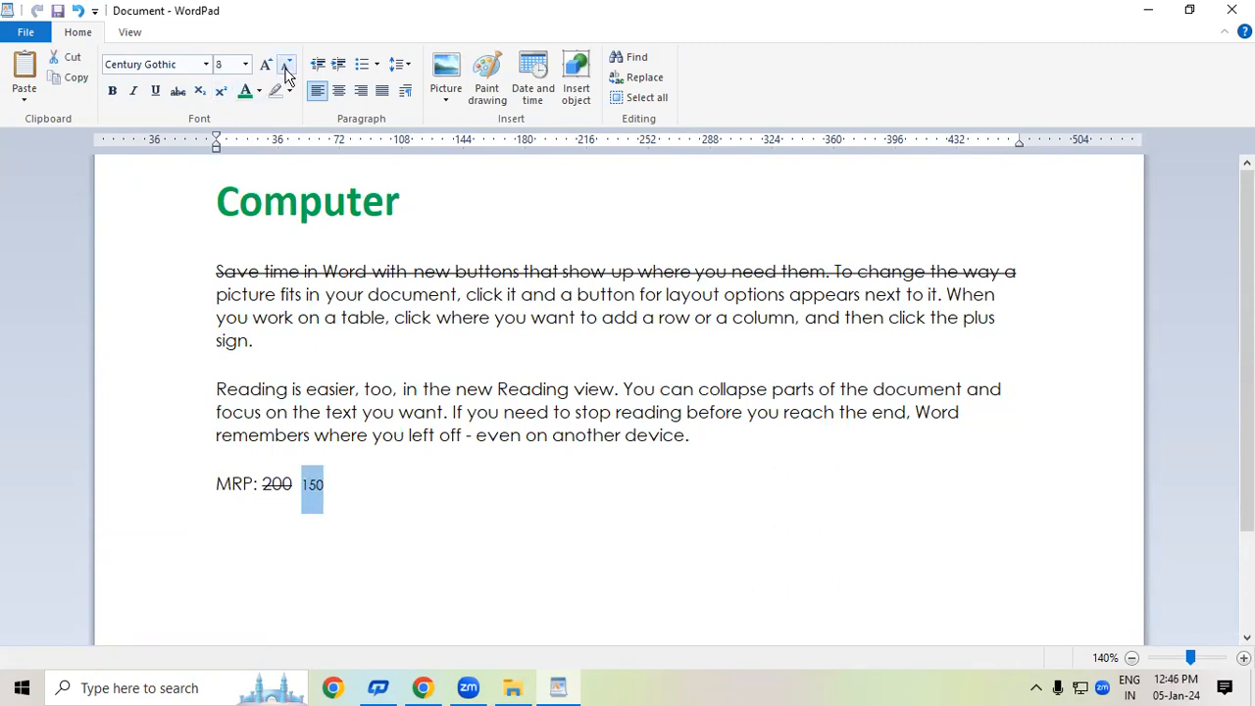
click(413, 480)
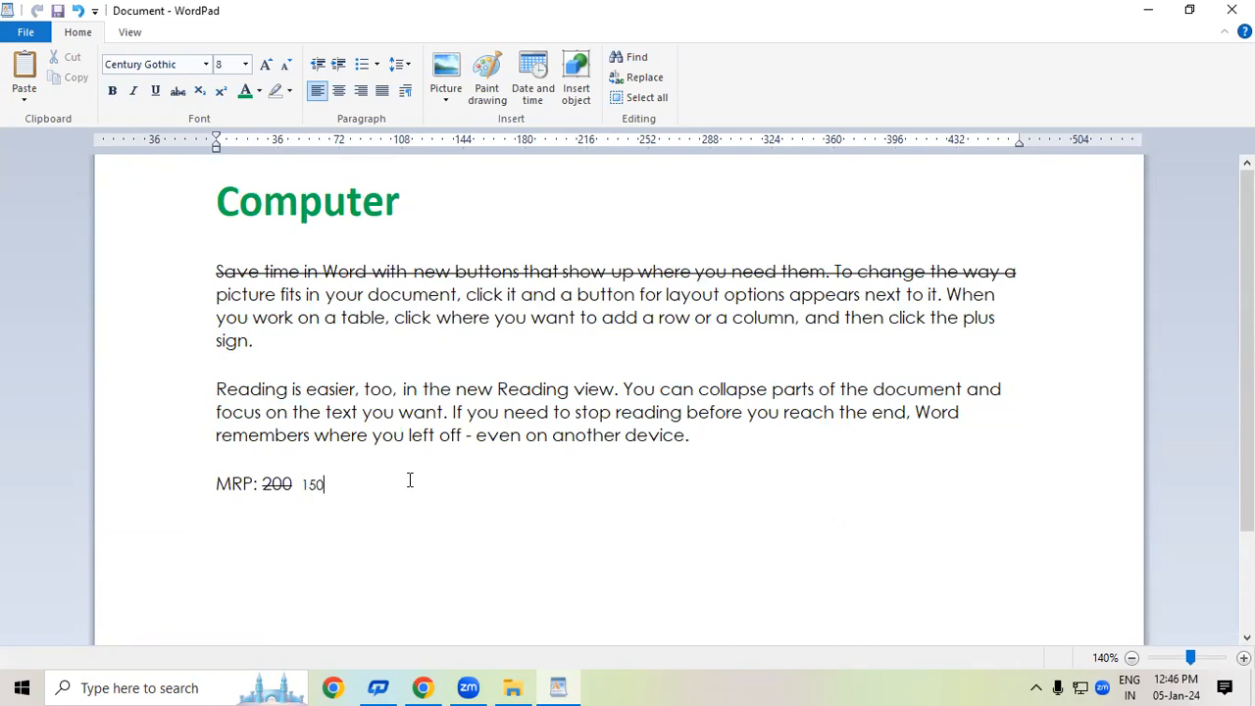
Enlarge the number 150 on the MRP line by five Grow Font increments
drag(303, 482, 325, 484)
click(267, 65)
click(267, 65)
click(266, 64)
click(266, 64)
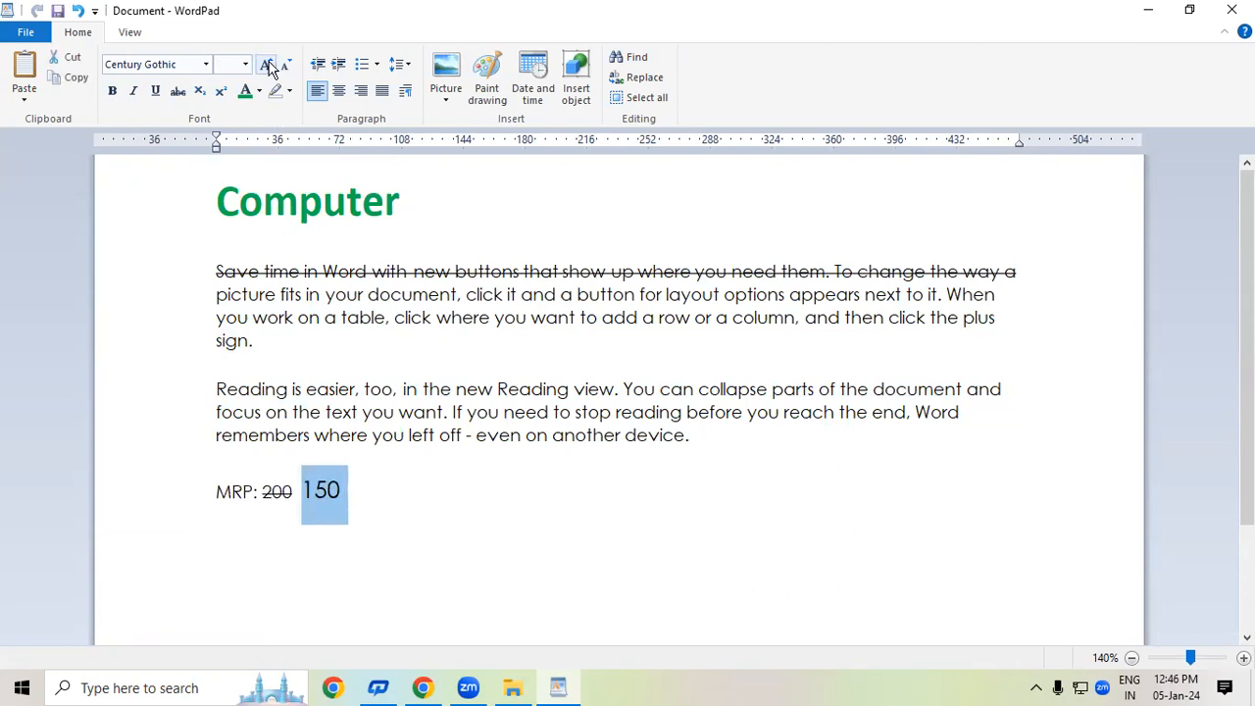
click(266, 64)
click(490, 542)
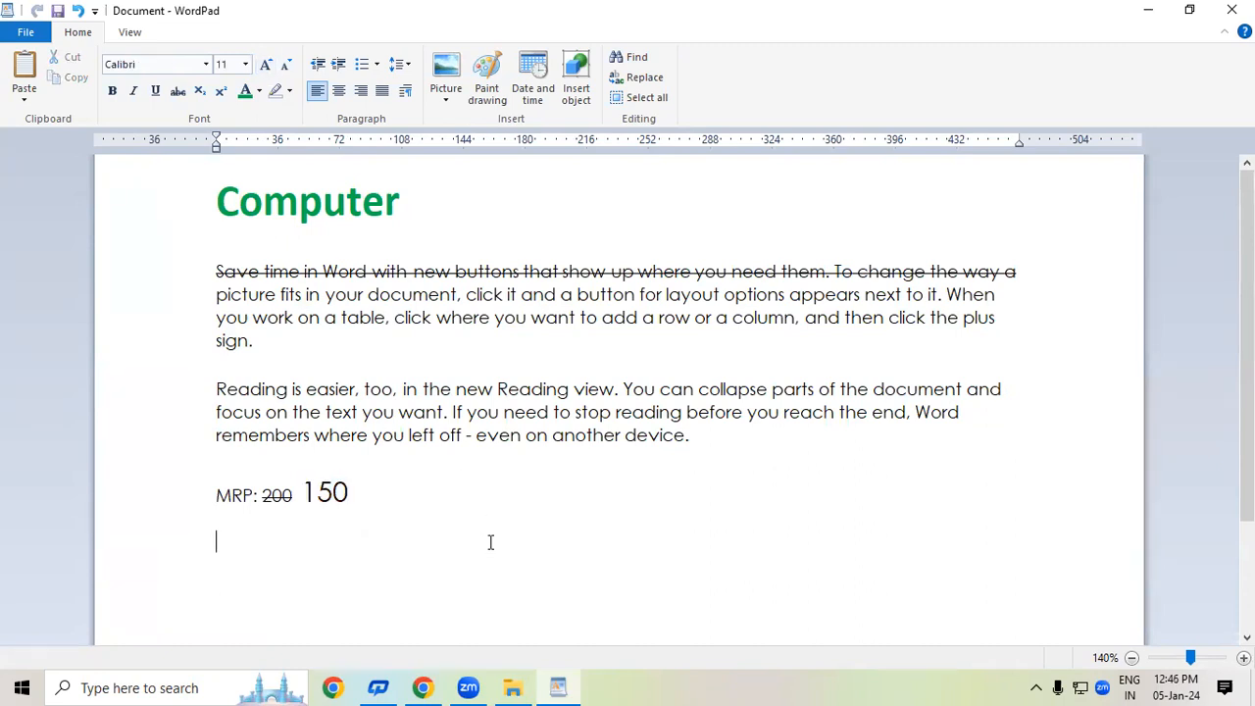
Select parts of the MRP line in turn to compare the struck-through 200 with the larger 150
drag(395, 501, 186, 517)
click(529, 542)
click(244, 495)
drag(293, 495, 362, 501)
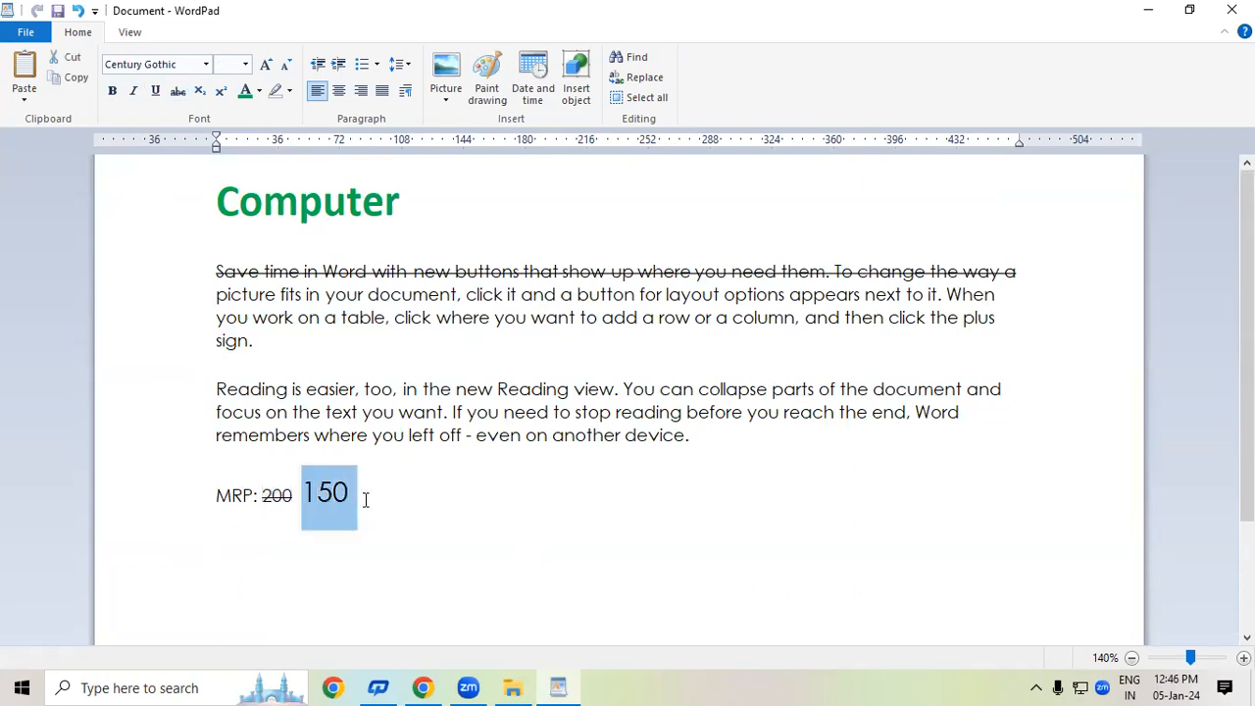
click(435, 544)
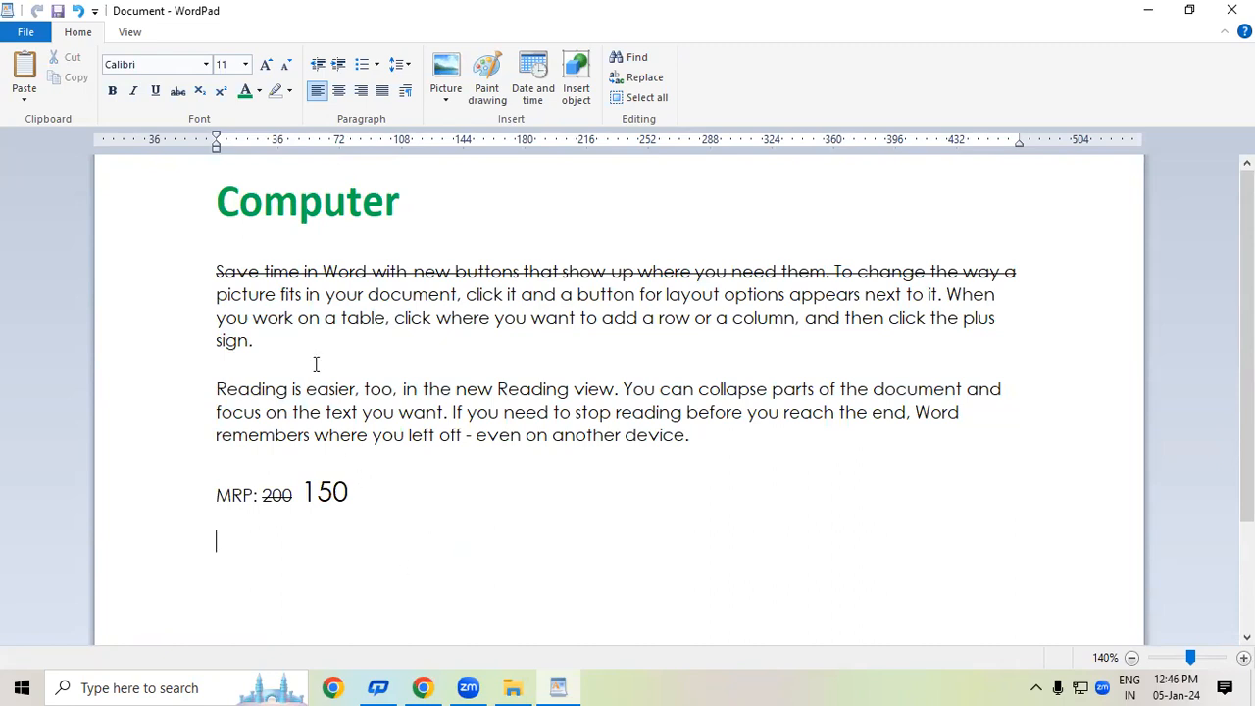
drag(262, 495, 284, 493)
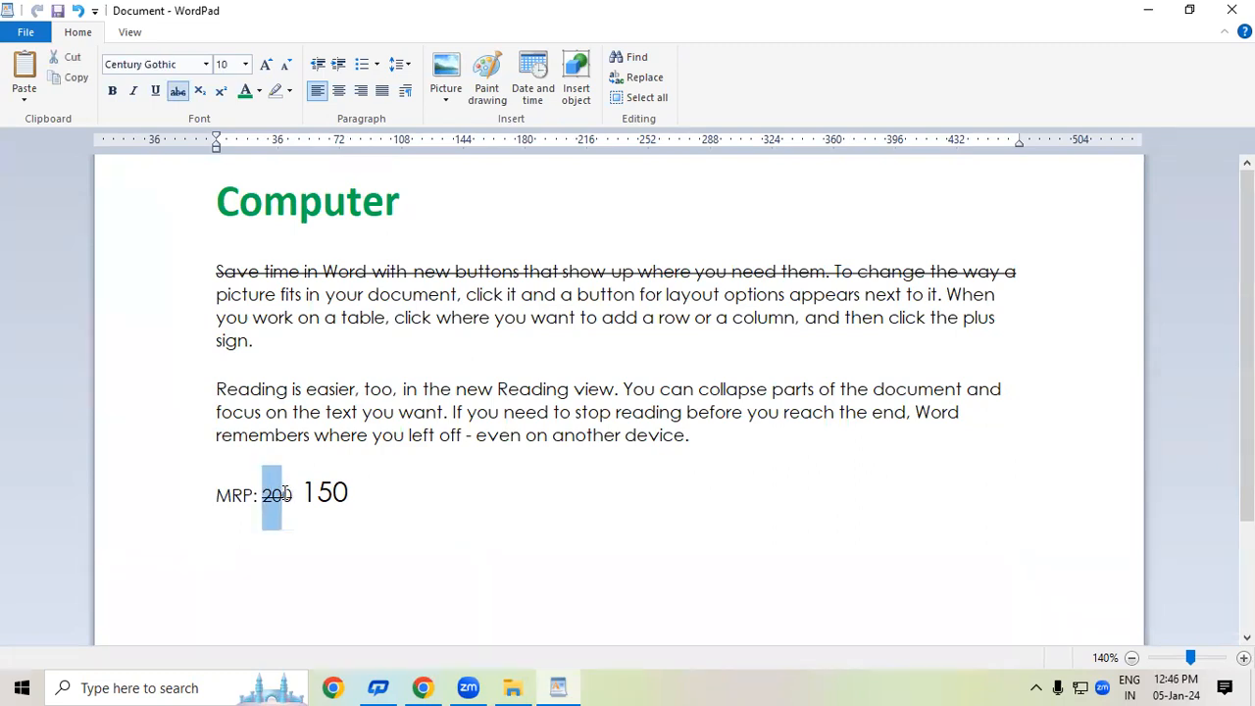
click(291, 495)
Apply strikethrough to the first line of the second body paragraph
drag(217, 387, 1098, 395)
click(178, 91)
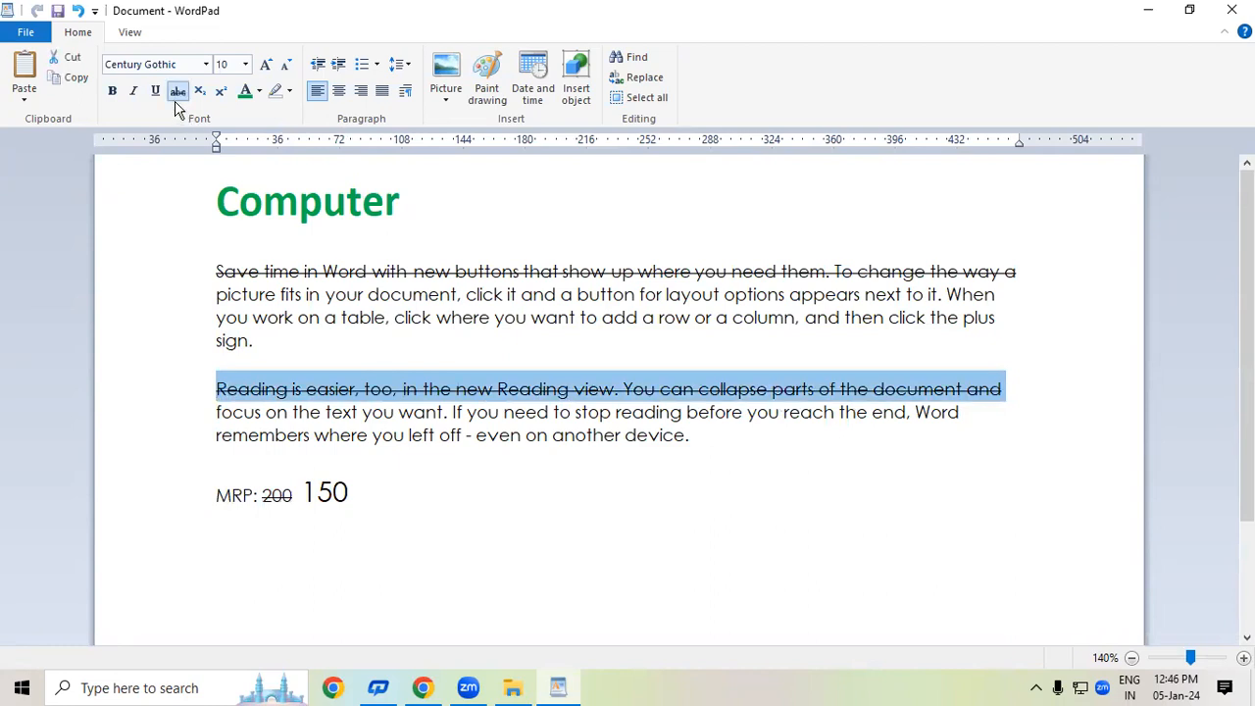
click(256, 416)
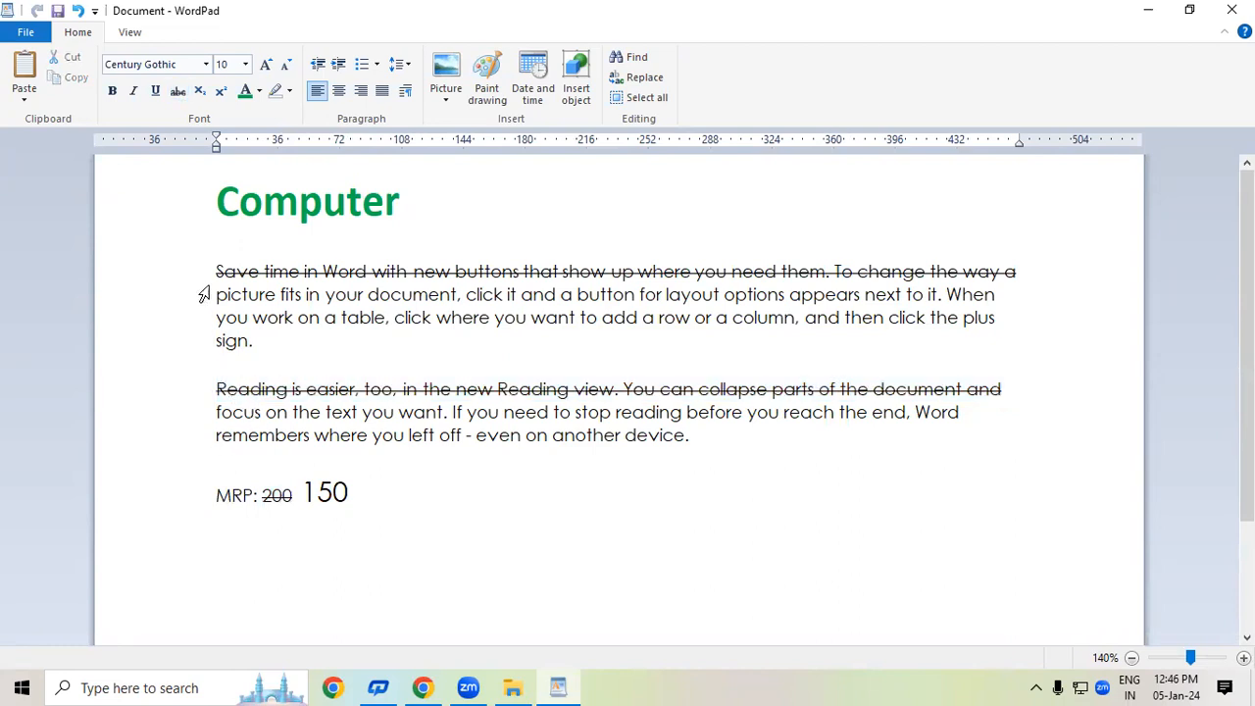
Remove the strikethrough from the first line of the second body paragraph
drag(218, 272, 351, 494)
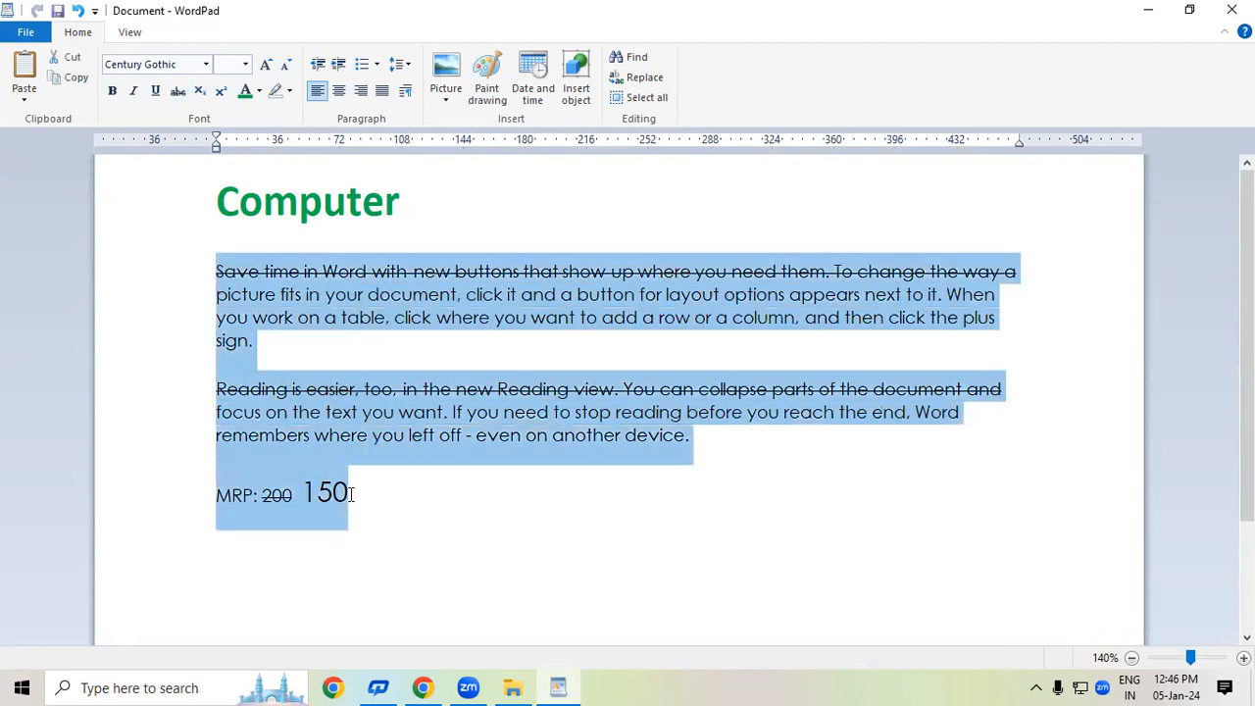
click(288, 348)
drag(218, 389, 1006, 392)
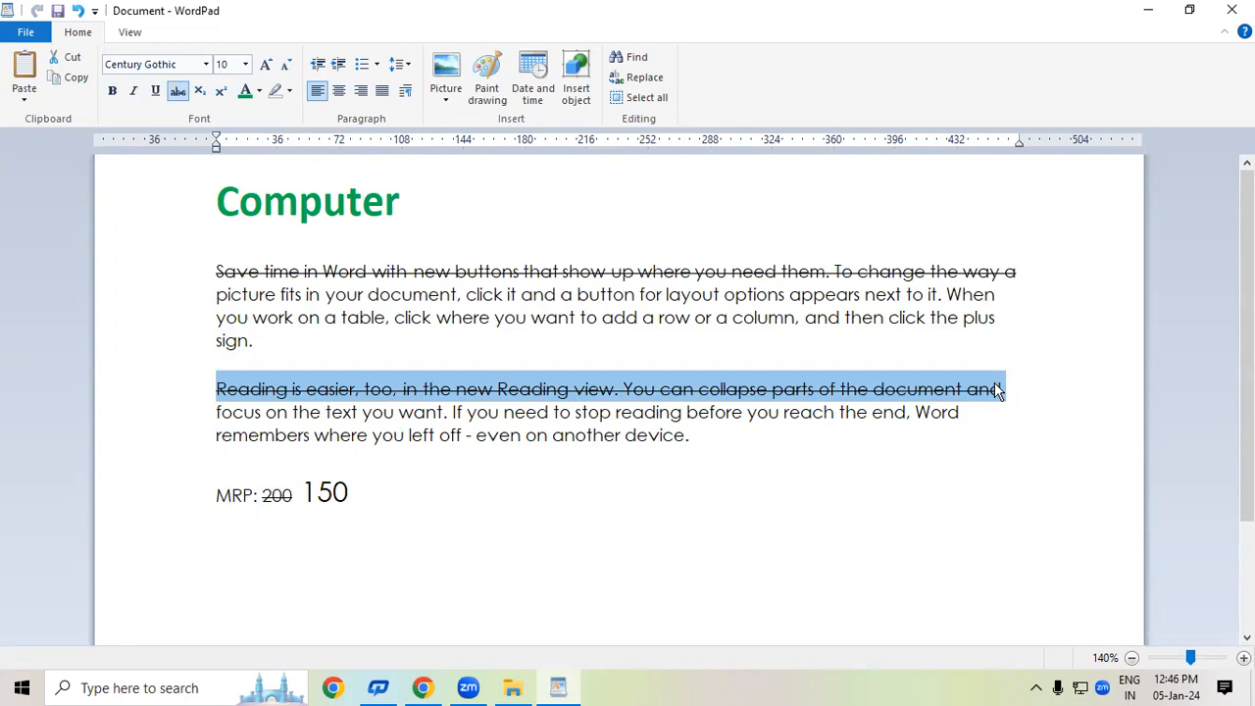
click(283, 359)
drag(216, 388, 1028, 384)
click(242, 385)
drag(217, 388, 973, 397)
click(174, 95)
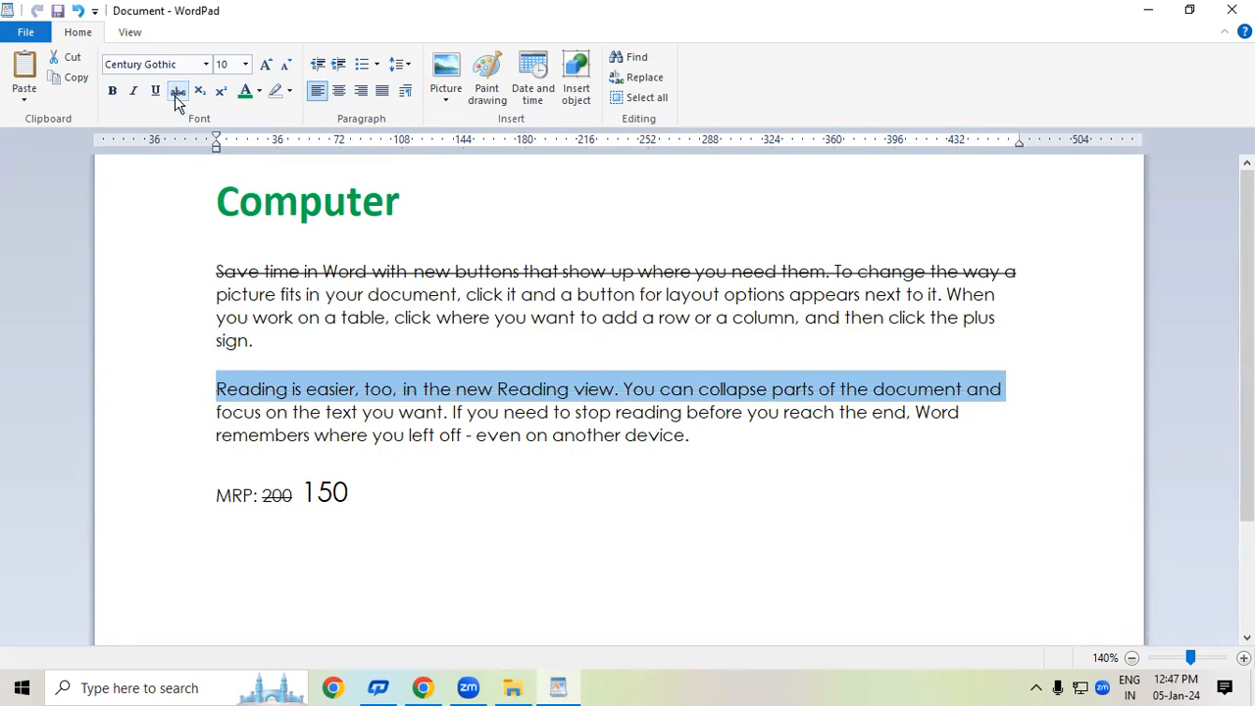
scroll(448, 455, down, 2)
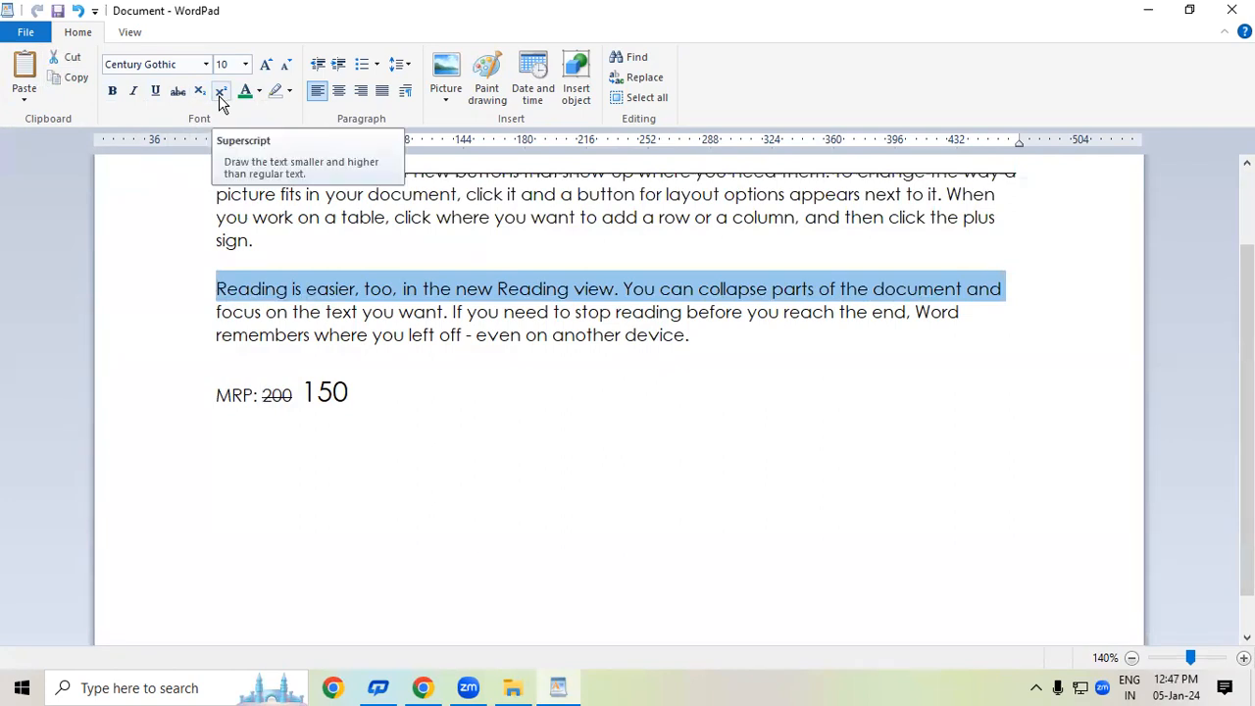
Add a long run of blank lines below the MRP line and place the cursor in the empty area
click(376, 427)
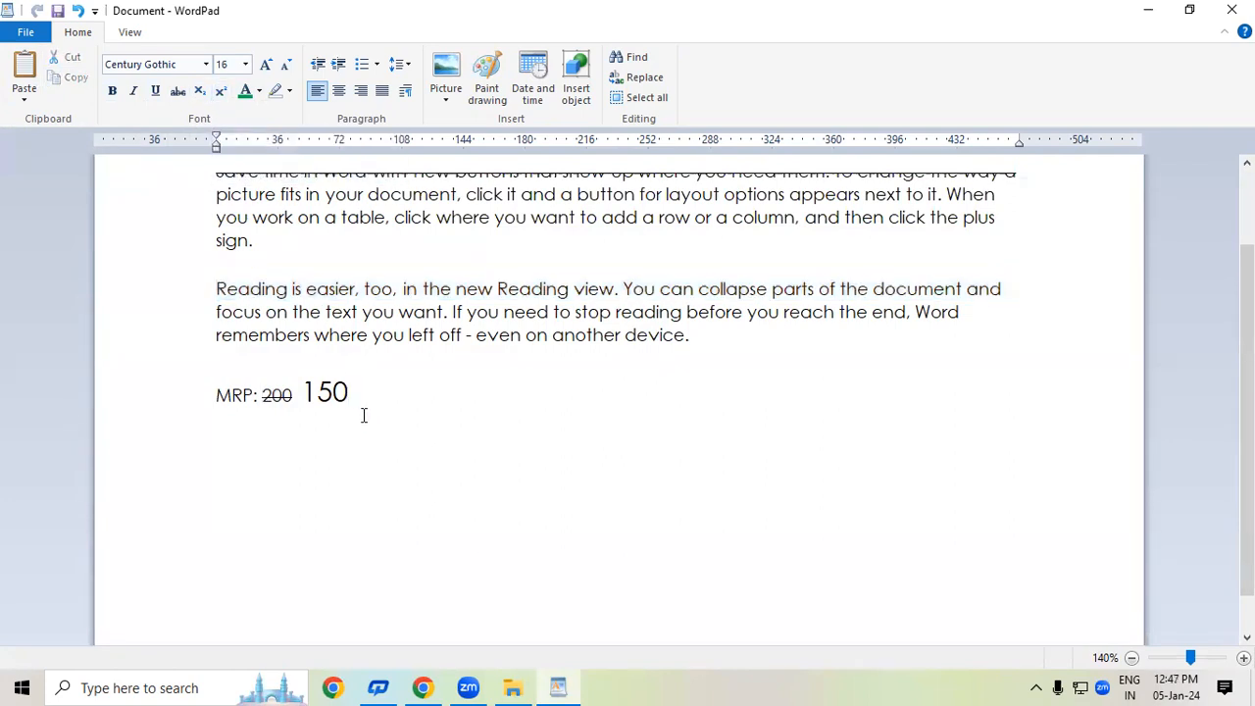
key(Return)
key(Return)
key(Return)
key(Return)
key(Return)
key(Return)
key(Return)
key(Return)
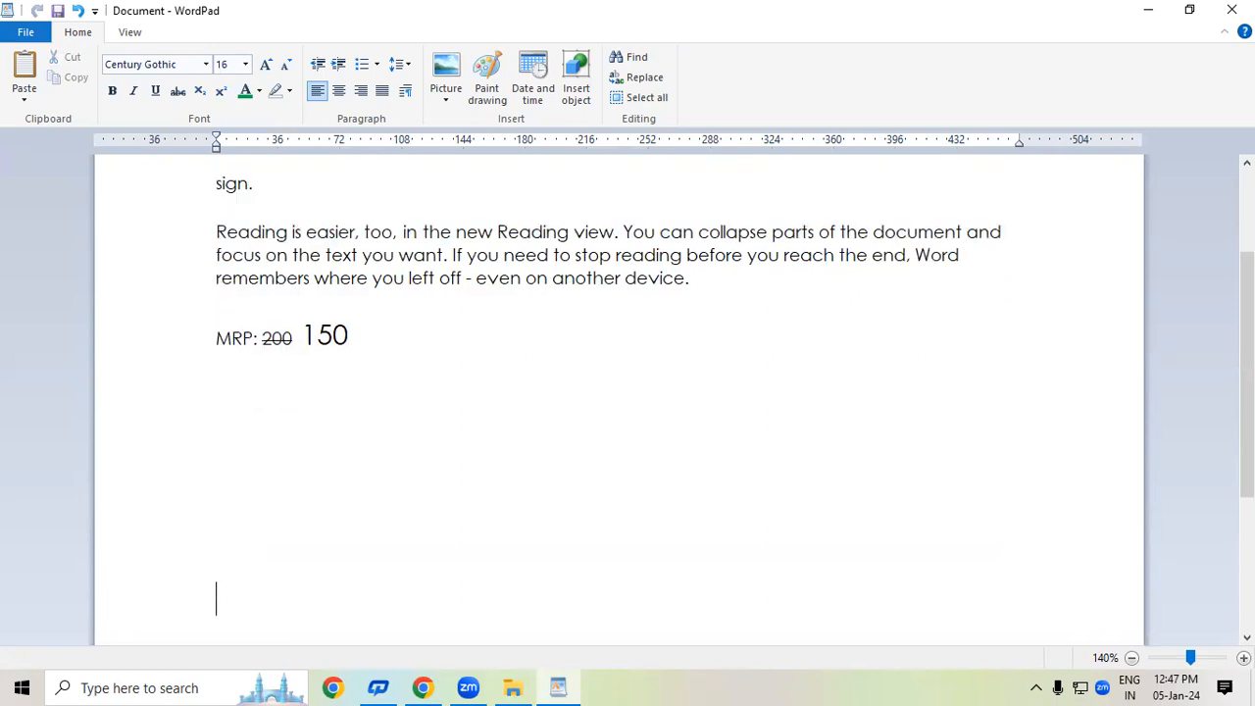
key(Return)
key(Return)
key(Return)
key(Return)
key(Return)
key(Return)
key(Return)
key(Return)
key(Return)
key(Return)
key(Up)
key(Up)
key(Up)
key(Up)
key(Up)
key(Up)
key(Up)
key(Up)
key(Up)
key(Up)
key(Up)
key(Up)
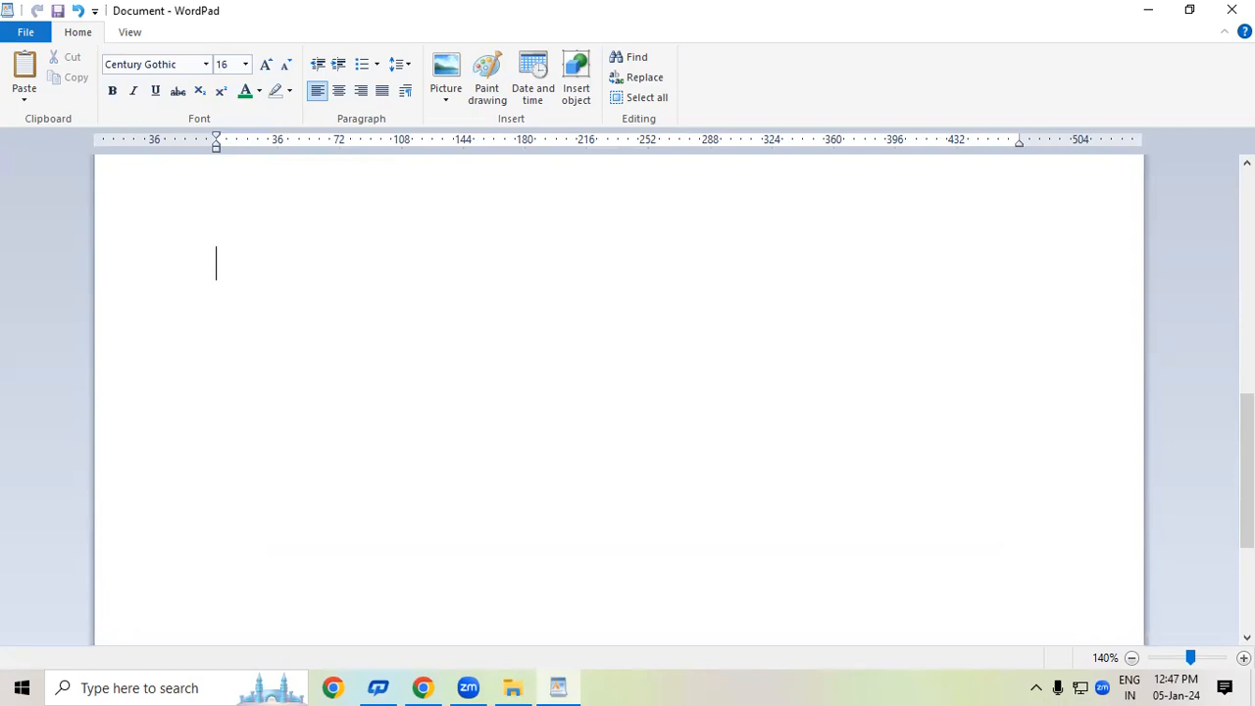
Enter H2O in the blank area and format its 2 as subscript
key(Caps_Lock)
text(H2O)
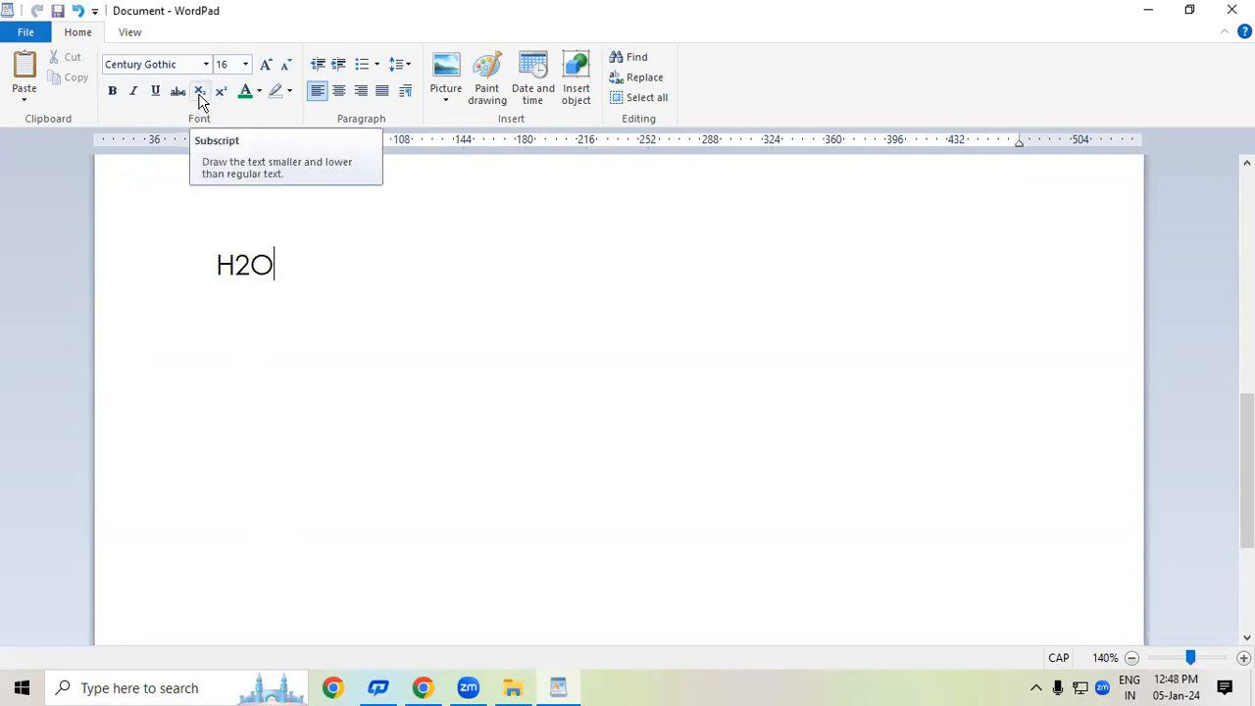
click(241, 265)
drag(240, 264, 252, 266)
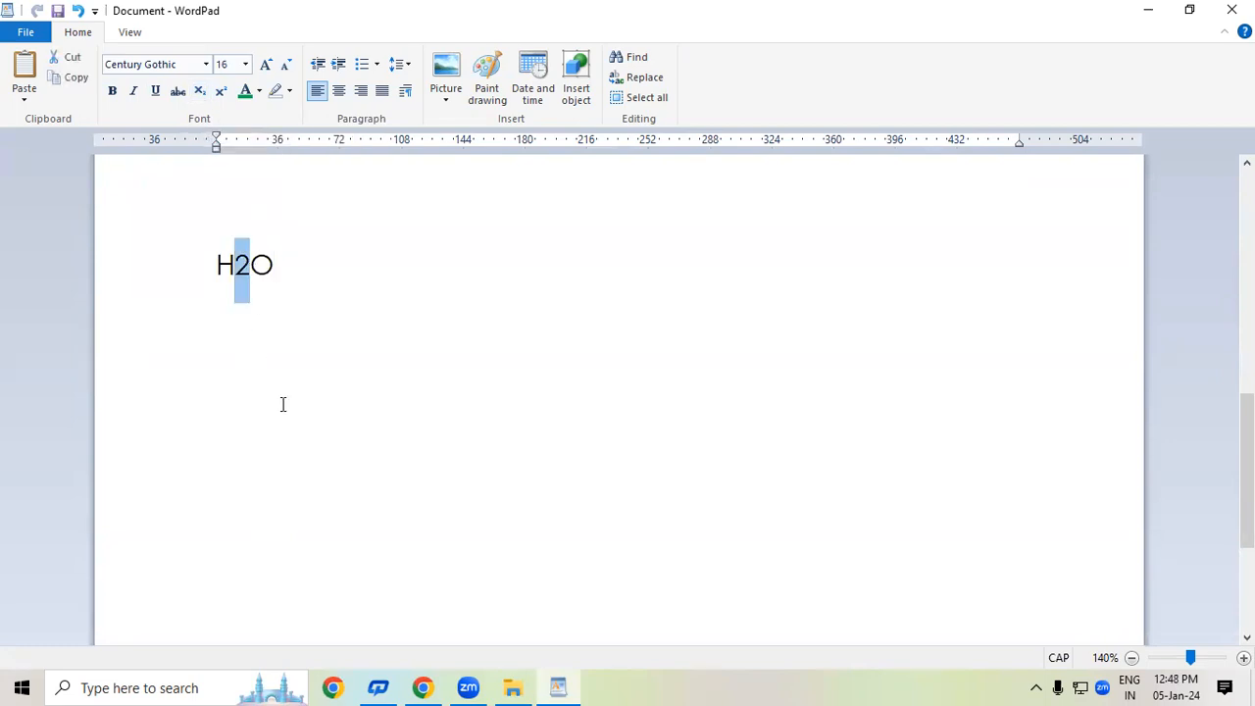
click(199, 93)
click(319, 274)
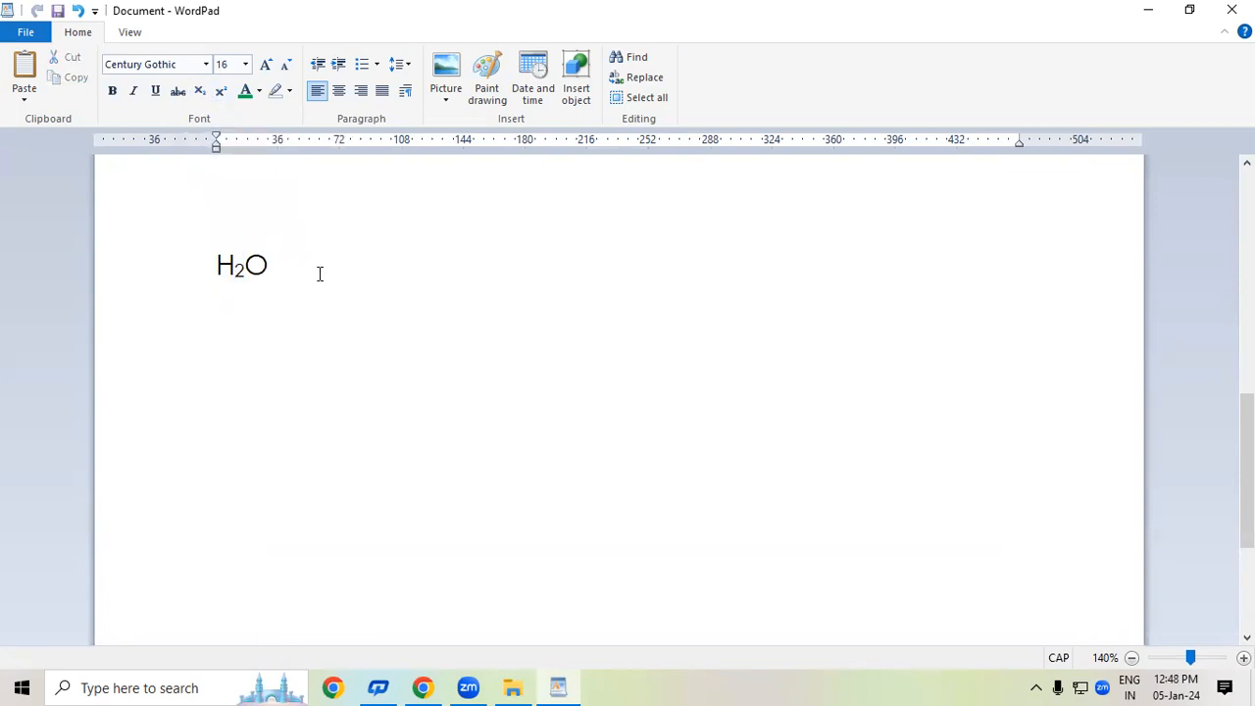
Add (a+b)2 on the line below H2O and format the 2 as superscript
key(Return)
text(()
key(Caps_Lock)
text(a+b)
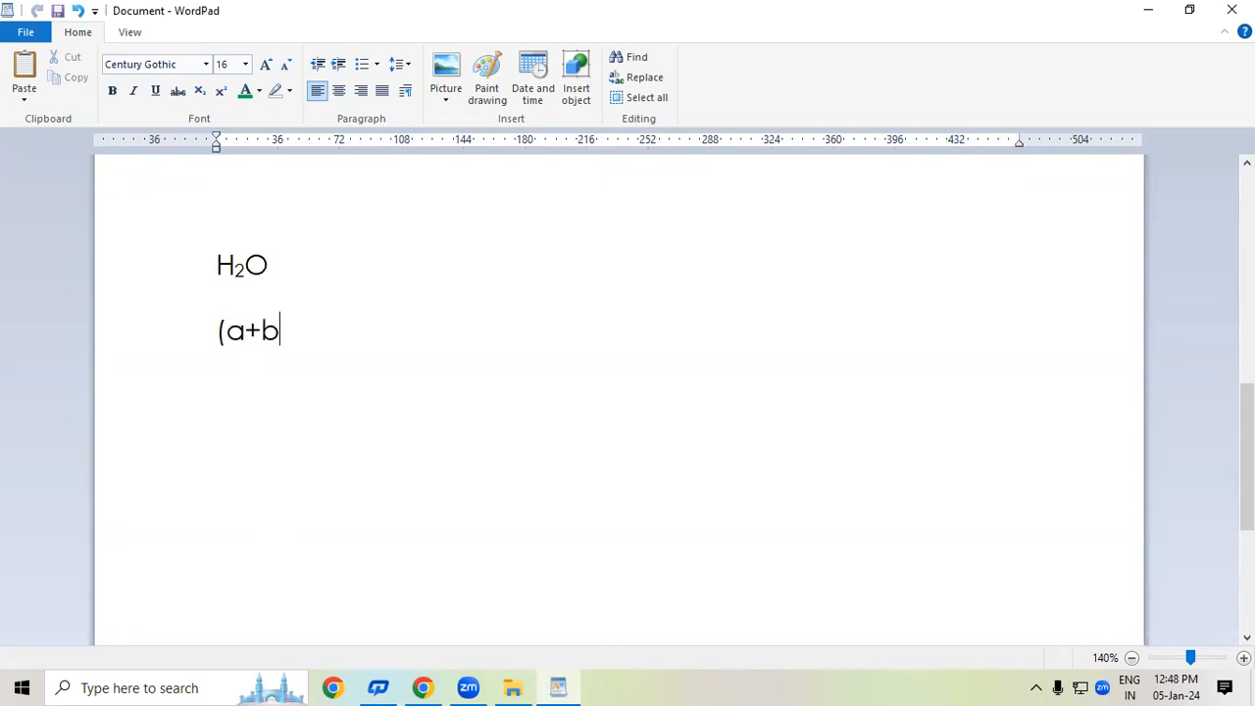
text()2)
drag(307, 330, 289, 331)
click(221, 98)
click(440, 361)
Delete the H2O and (a+b)2 example lines
drag(337, 361, 196, 276)
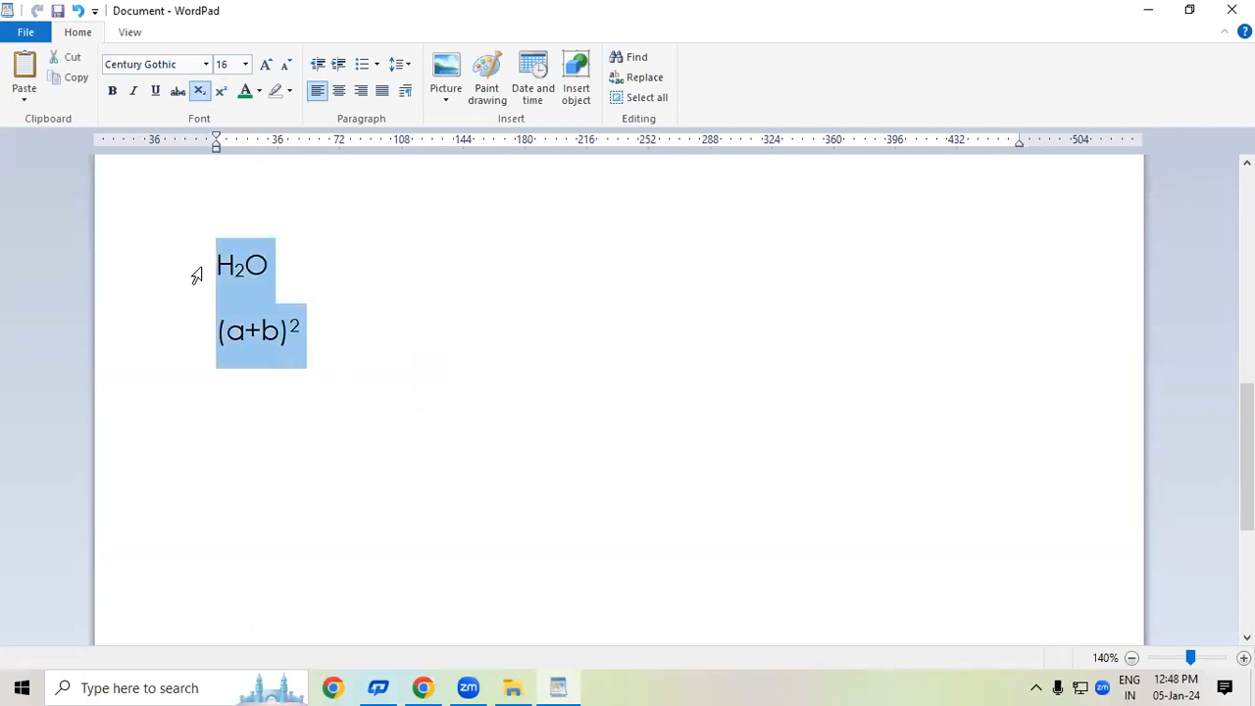
key(Delete)
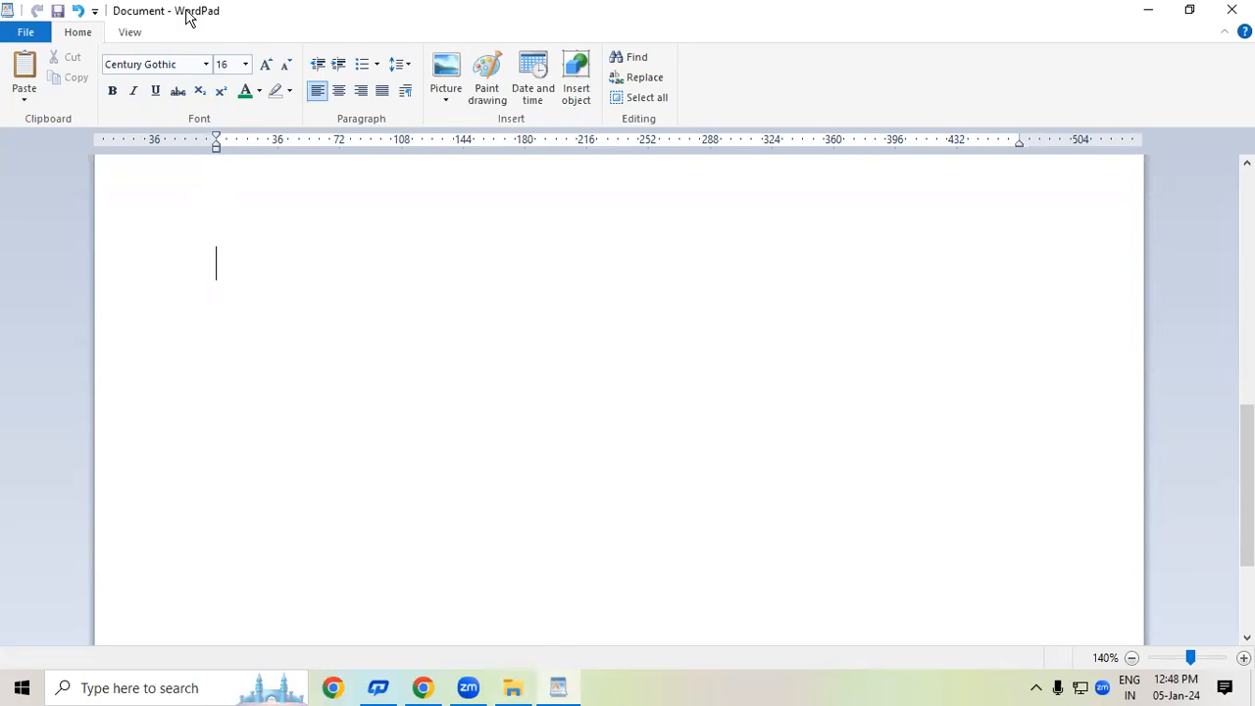
Handwrite the formatting shortcuts Ctrl + B, I, U and = as red screen annotations, and clear all the markings
drag(138, 221, 114, 92)
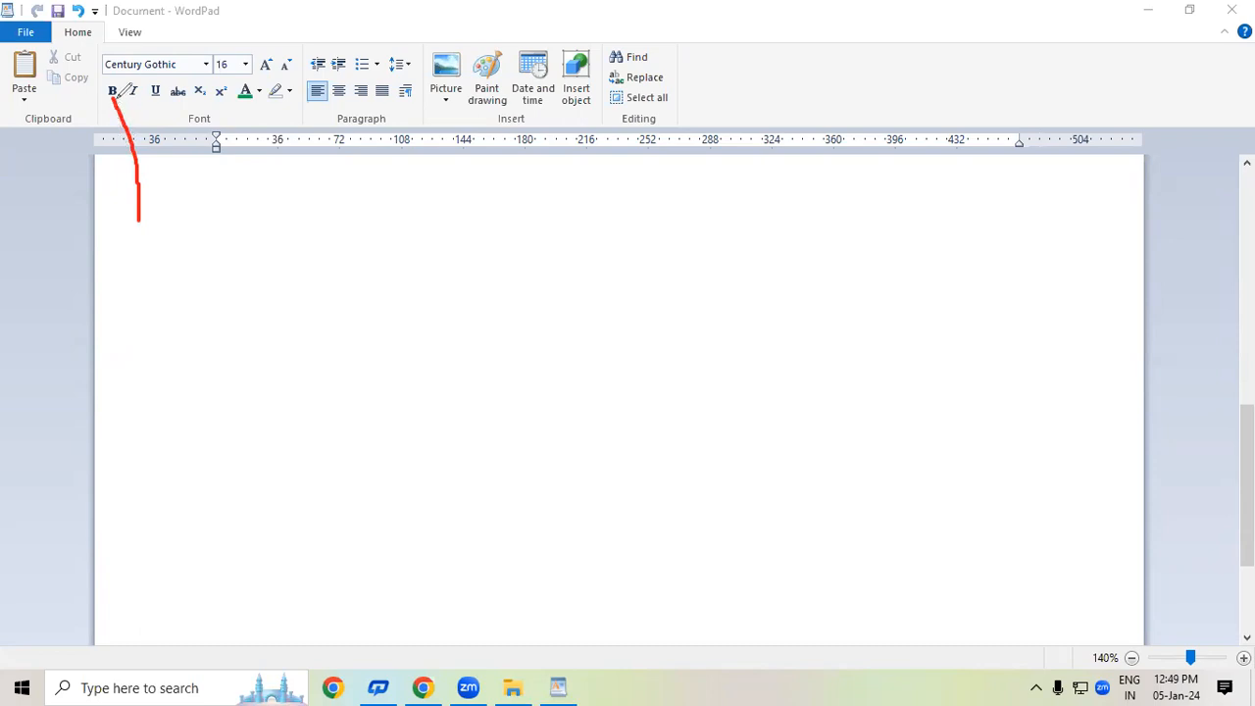
mouse_move(228, 252)
mouse_down()
mouse_move(207, 277)
mouse_move(233, 286)
mouse_move(285, 238)
mouse_move(297, 251)
mouse_up()
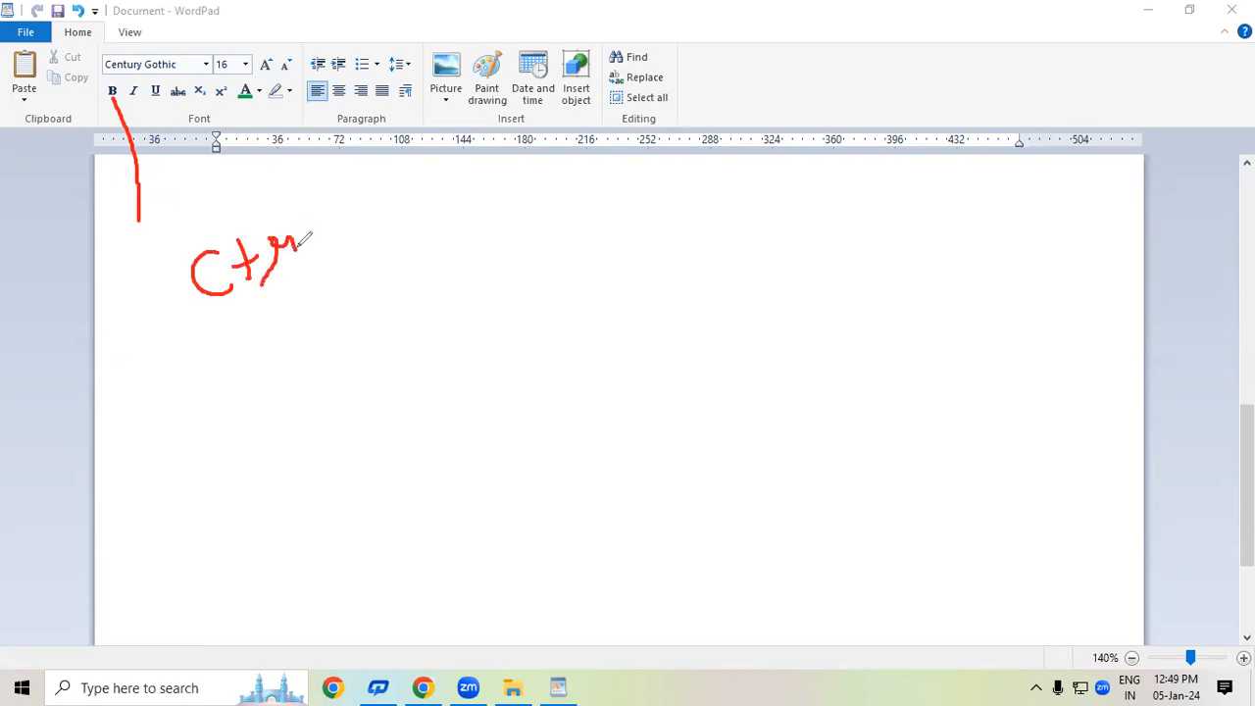
drag(303, 196, 314, 236)
mouse_move(338, 167)
mouse_down()
mouse_move(368, 228)
mouse_move(396, 174)
mouse_move(443, 133)
mouse_move(416, 168)
mouse_move(432, 185)
mouse_up()
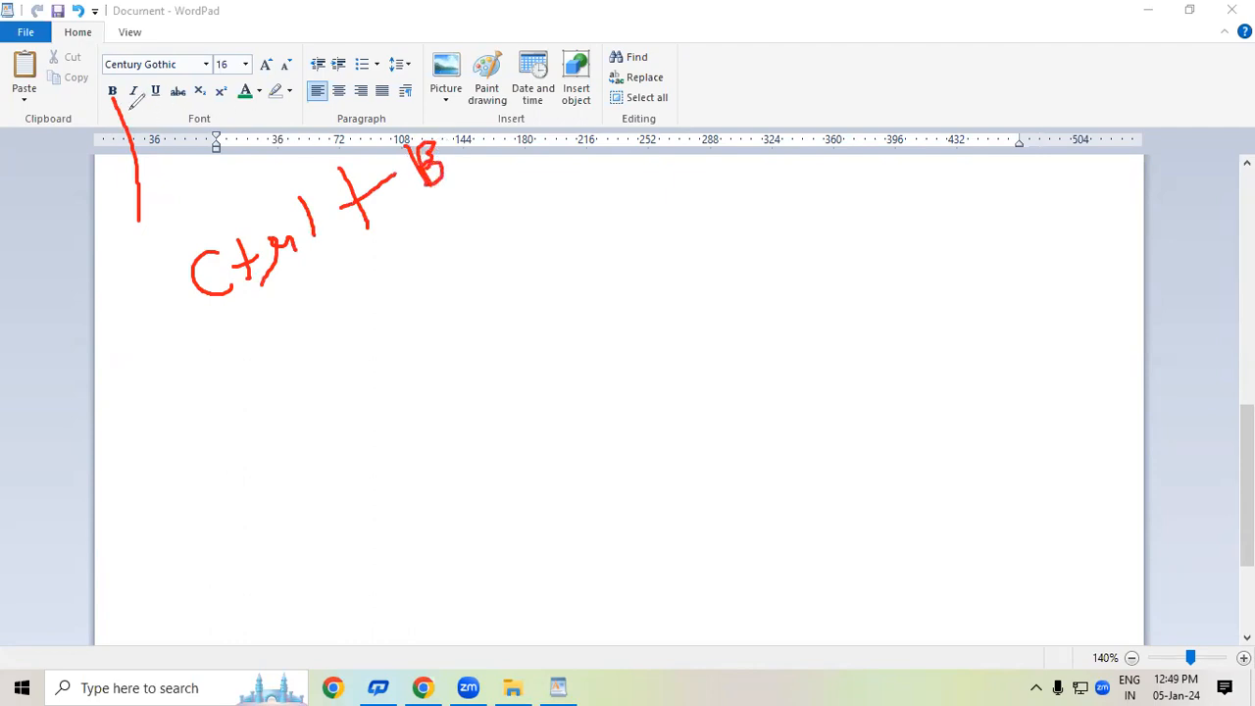
mouse_move(444, 233)
mouse_down()
mouse_move(480, 214)
mouse_move(510, 296)
mouse_move(523, 274)
mouse_move(537, 287)
mouse_up()
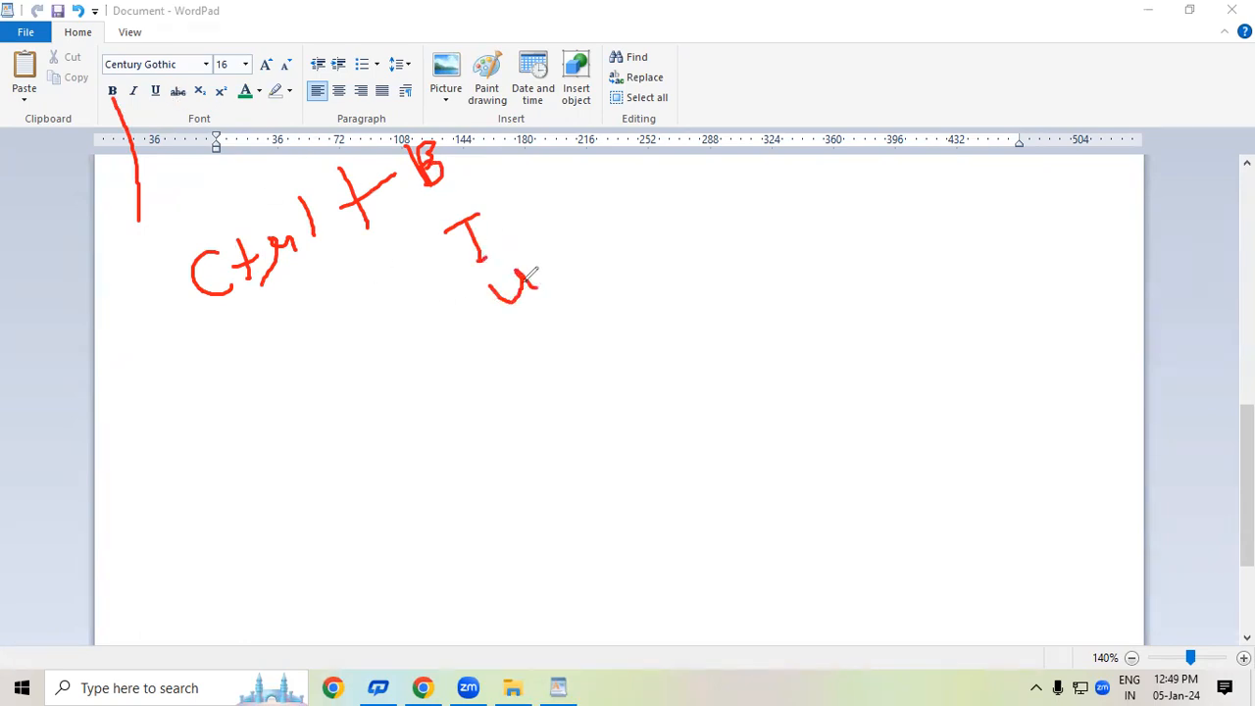
mouse_move(173, 102)
mouse_down()
mouse_move(176, 127)
mouse_move(212, 85)
mouse_up()
click(398, 448)
mouse_move(524, 357)
mouse_down()
mouse_move(545, 333)
mouse_move(553, 345)
mouse_up()
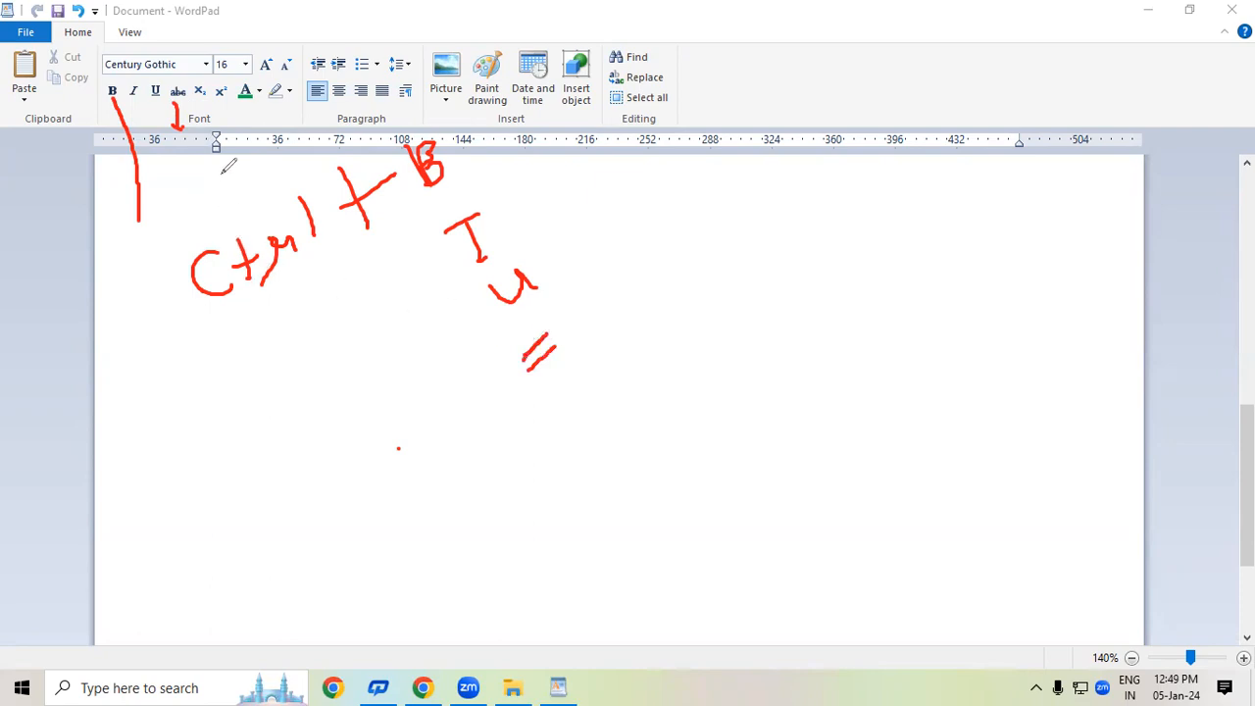
mouse_move(572, 387)
mouse_down()
mouse_move(606, 426)
mouse_move(606, 384)
mouse_up()
click(1039, 95)
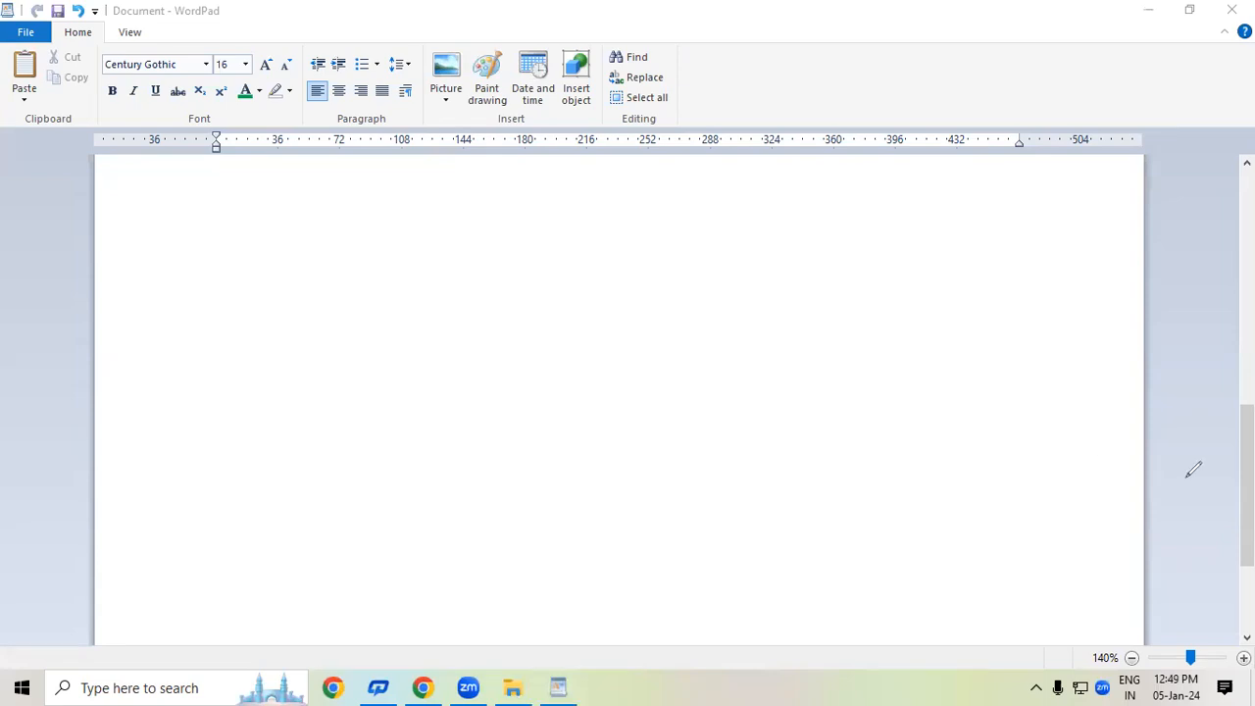
Write the line "Bold = Ctrl +b" in the blank area and start a new line
click(478, 312)
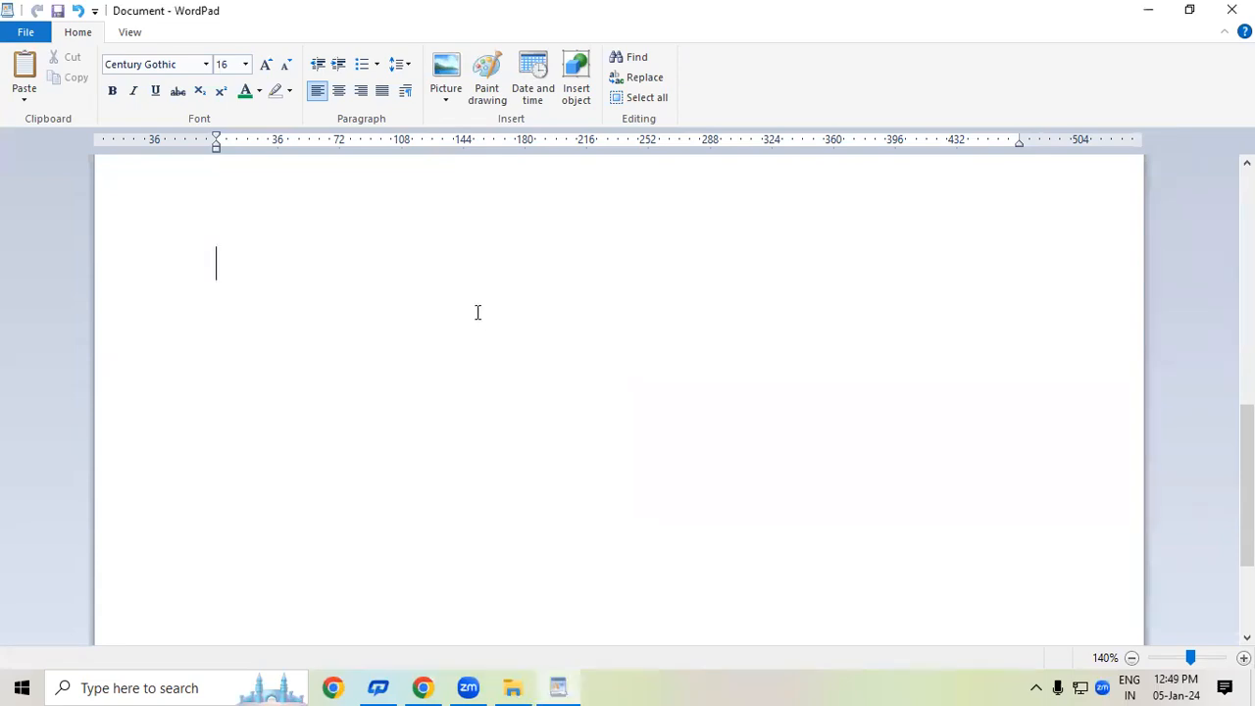
text(Bold = C)
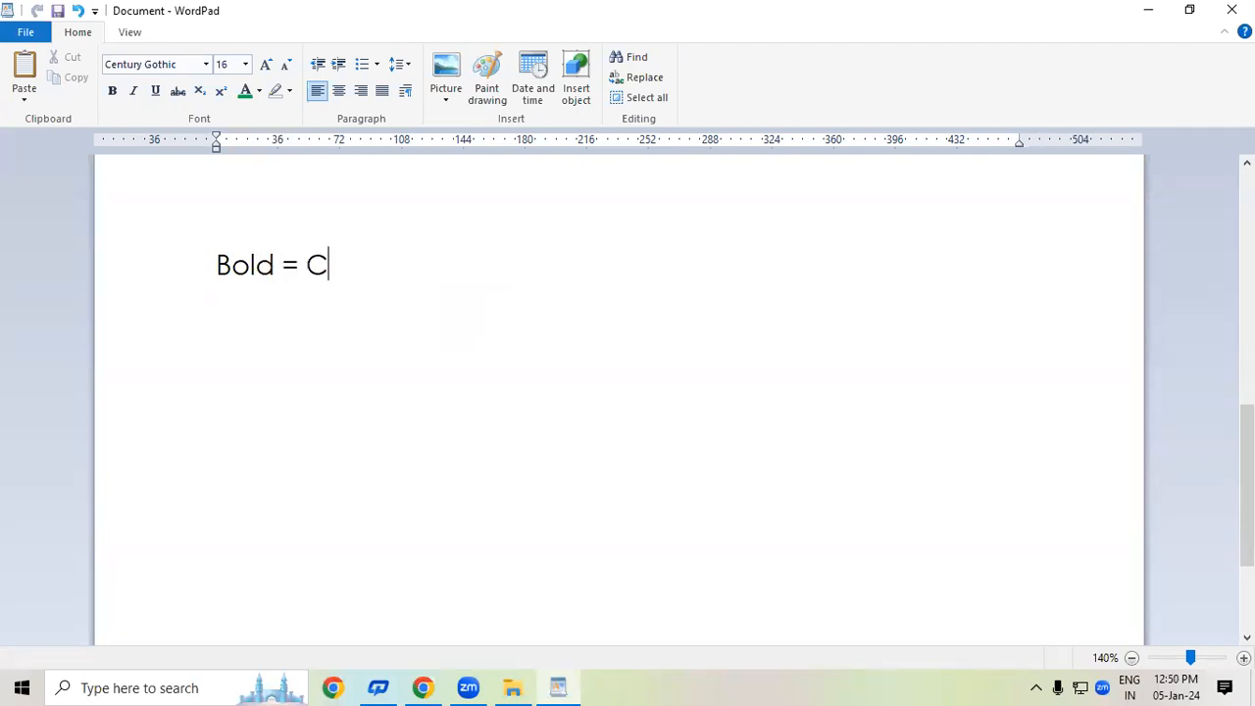
text(trl +)
text(b)
key(Return)
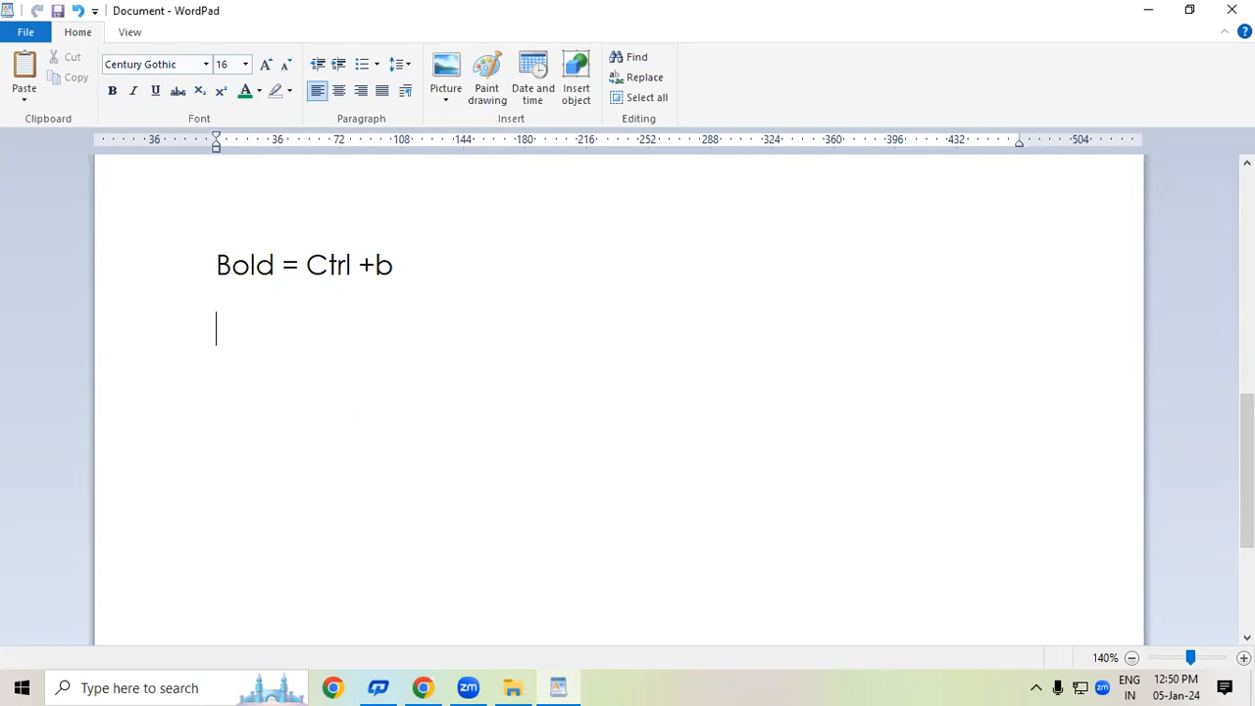
Add the line "Italic = Ctrl + i" and begin a further line with the word "underline"
text(Italic)
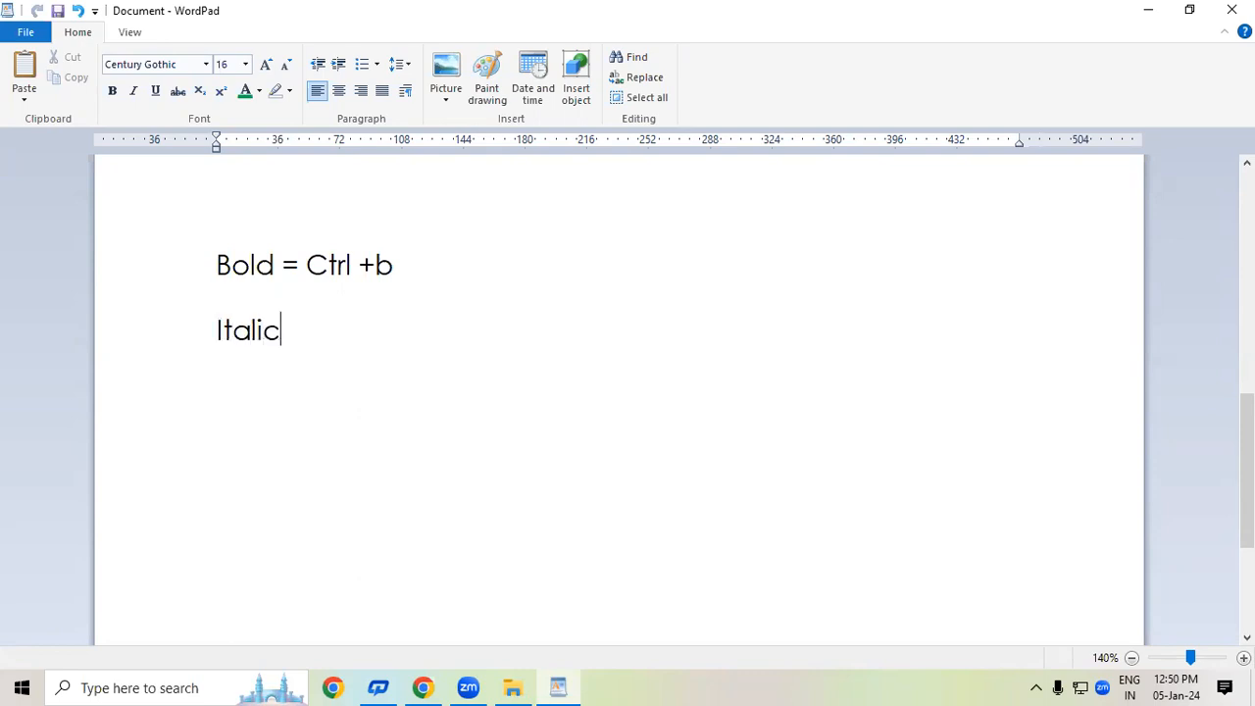
text( = Ctrl +)
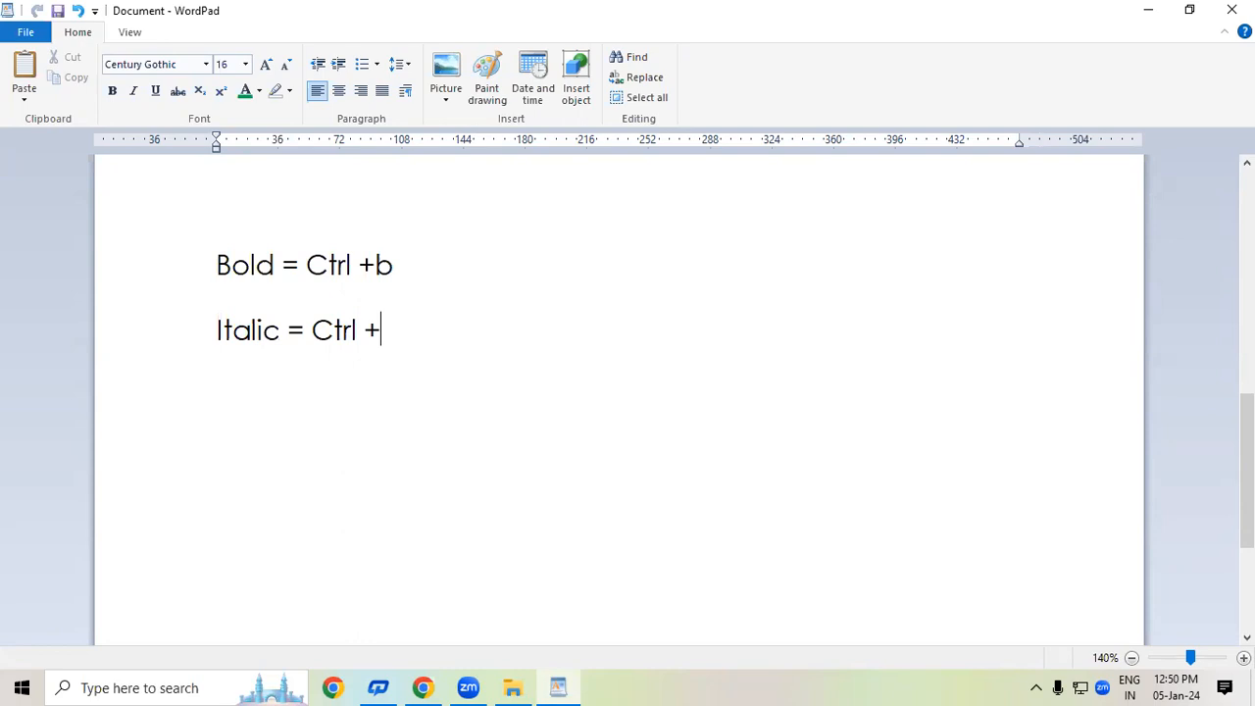
text( i)
key(Return)
text(underline)
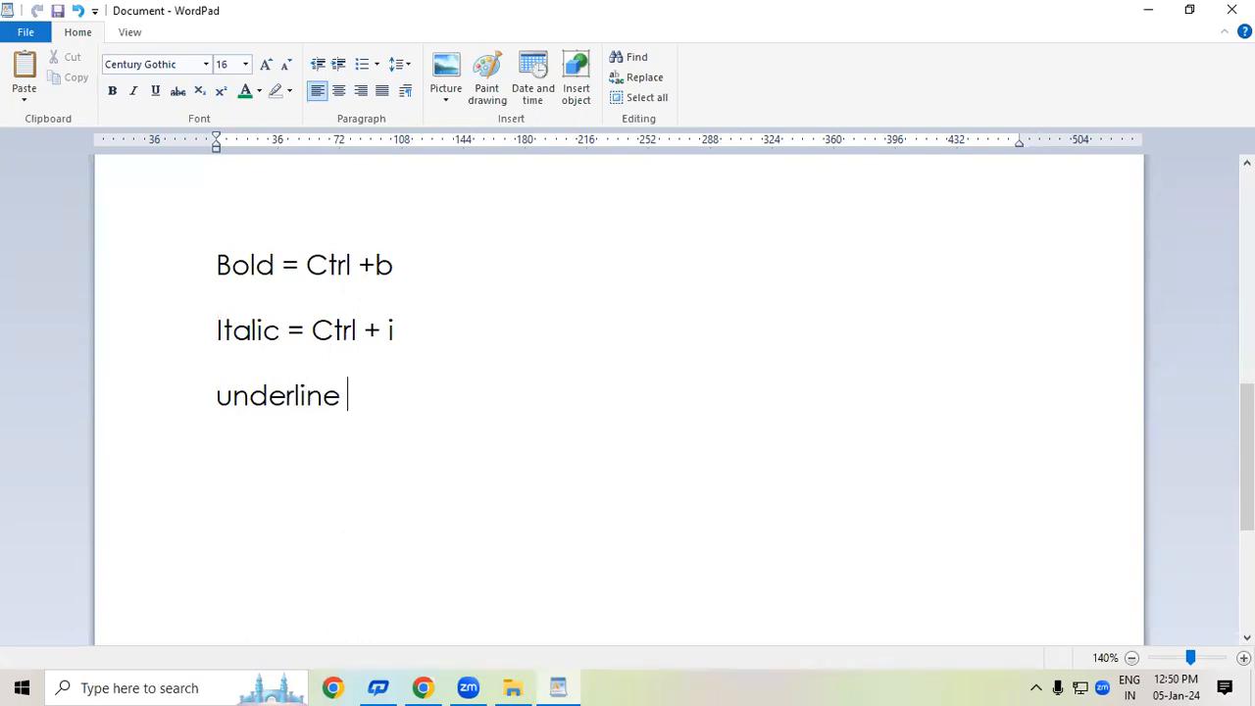
Insert tab spacing before the equals signs of the Bold and Italic lines to align their shortcuts in a column
click(276, 265)
key(Tab)
key(Tab)
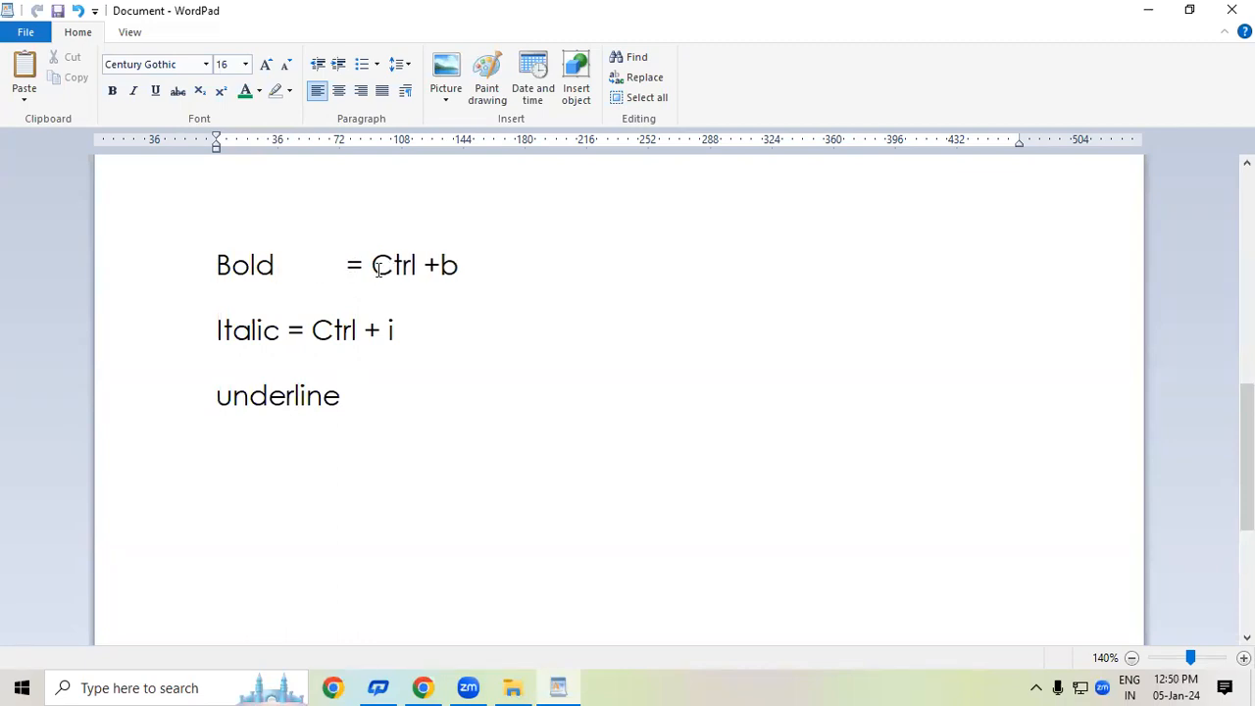
key(Tab)
click(284, 330)
key(Tab)
key(Tab)
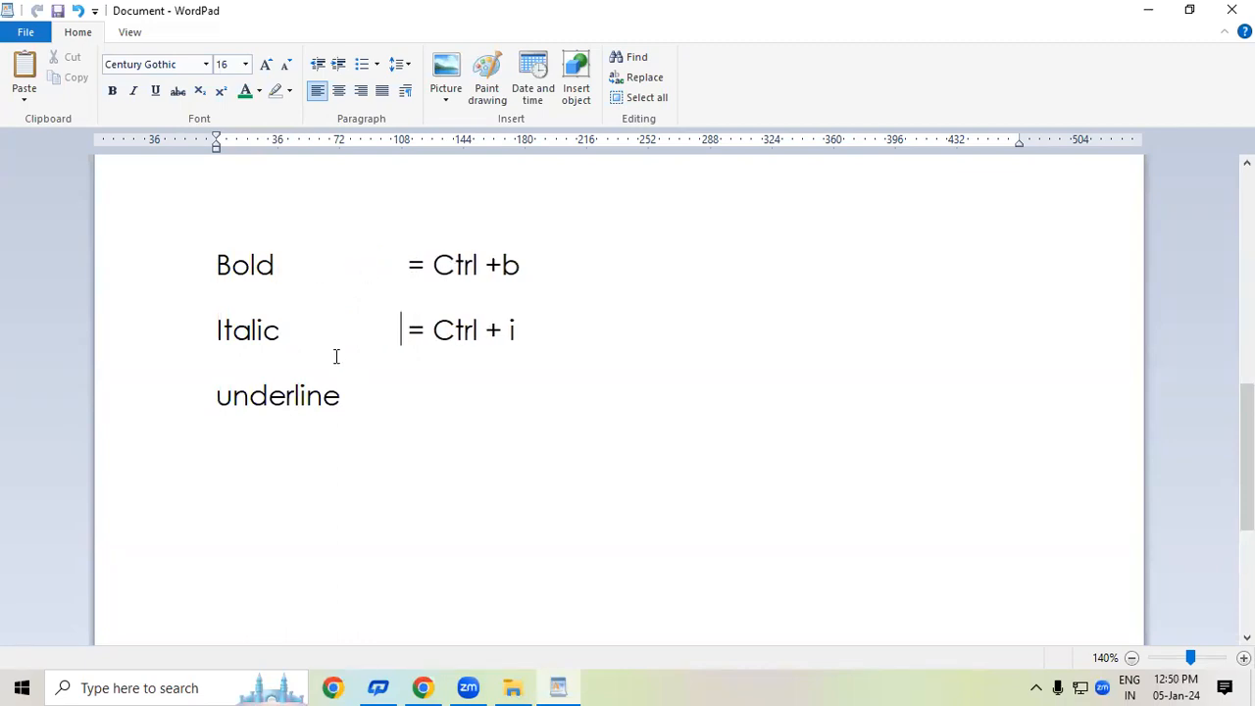
Complete the underline line with tab spacing and "= Ctrl + u", and start a new line
click(344, 396)
key(Tab)
text(= Ctrl + u)
key(Return)
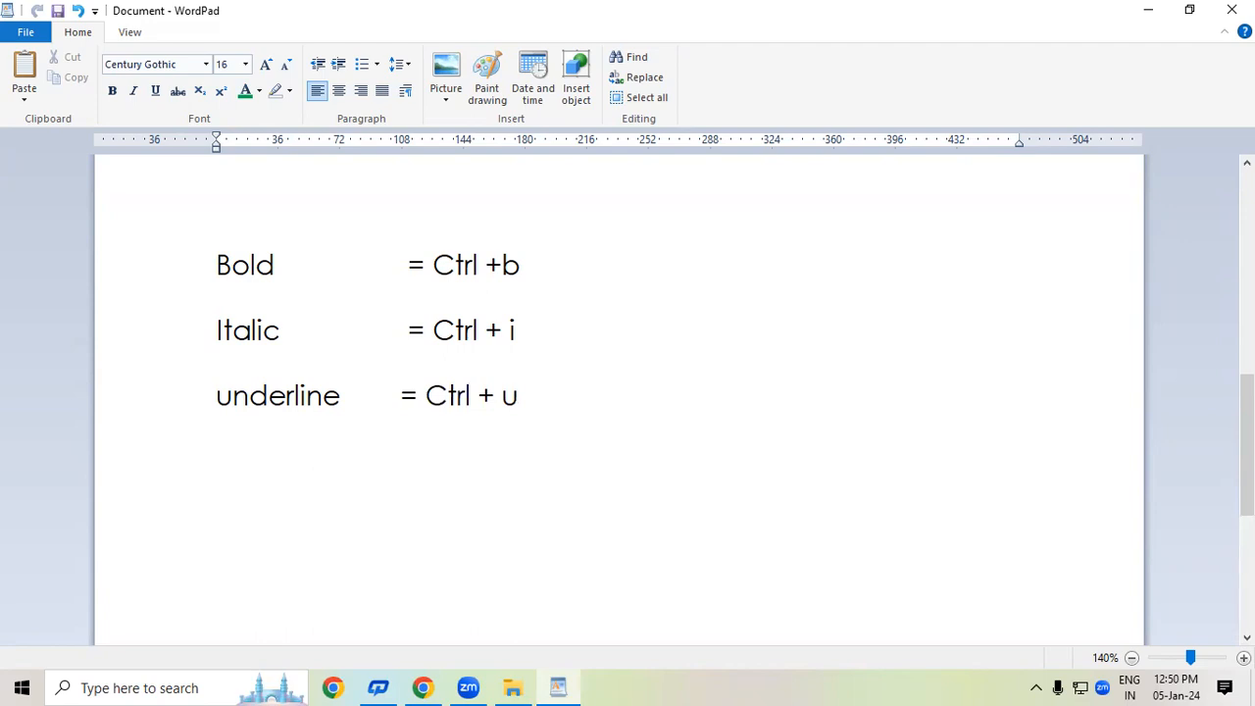
Add the line "Subscript = Ctrl + =" with tab spacing before the equals sign, and start a new line
text(Subscript)
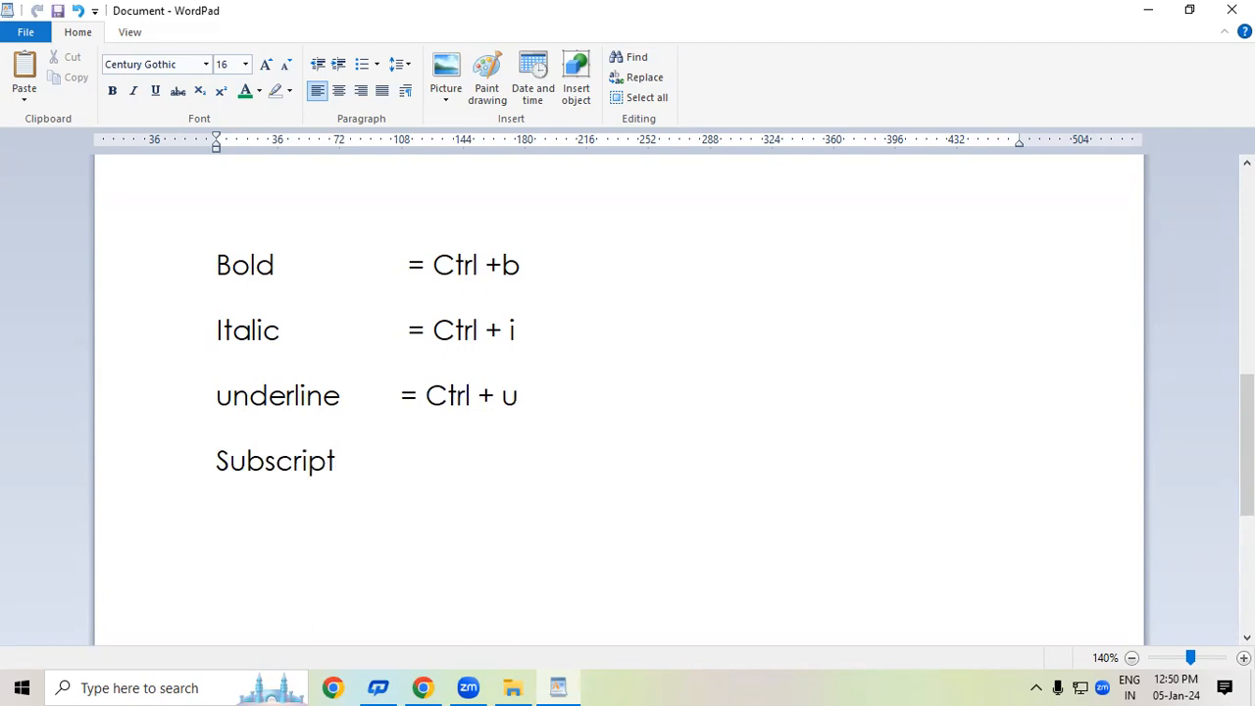
key(Tab)
key(Tab)
text(= Ctrl + =)
key(Return)
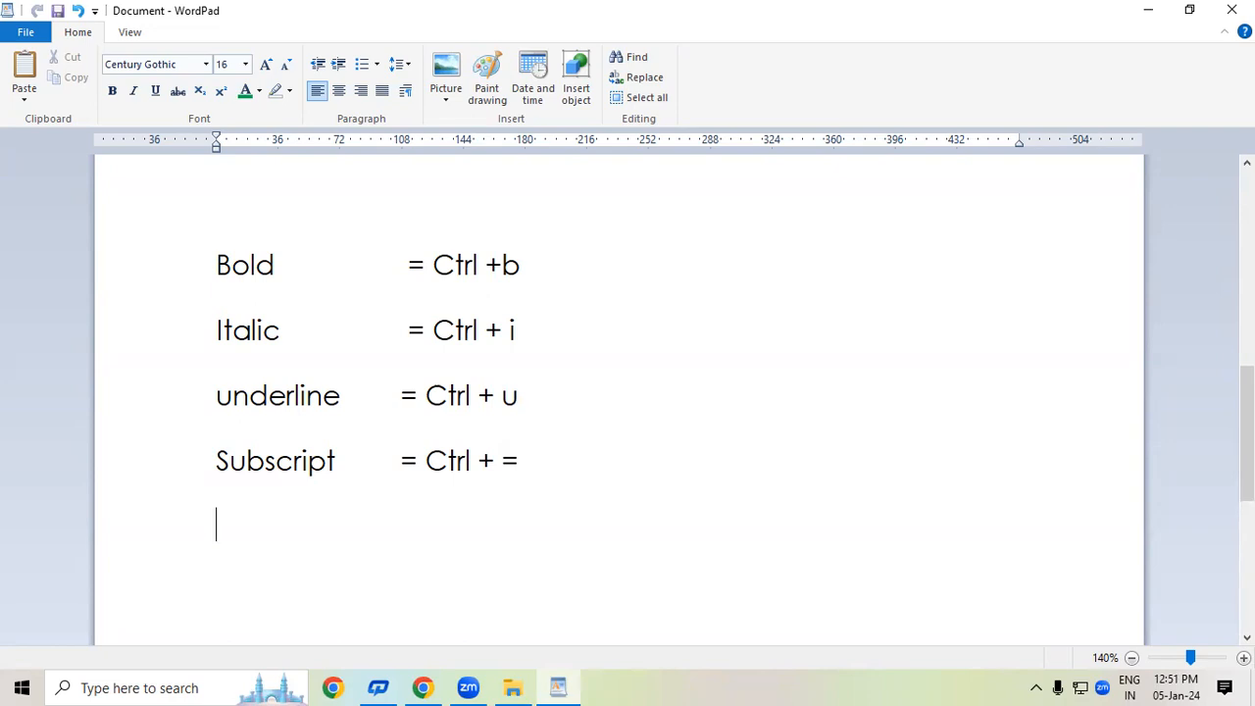
Add the line "Superscript = Ctrl+ +" with tab spacing, replacing the mistyped final = with +
text(Superscript)
key(Tab)
key(Tab)
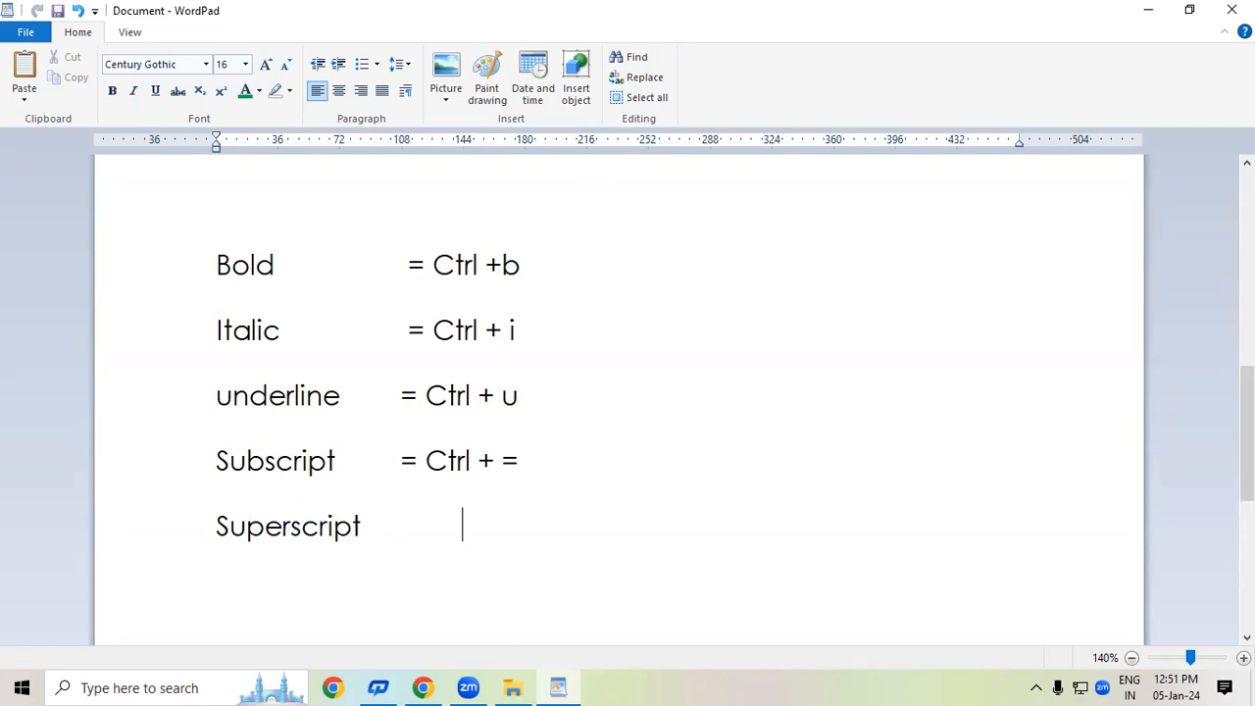
key(BackSpace)
text(= Ctrl+ =)
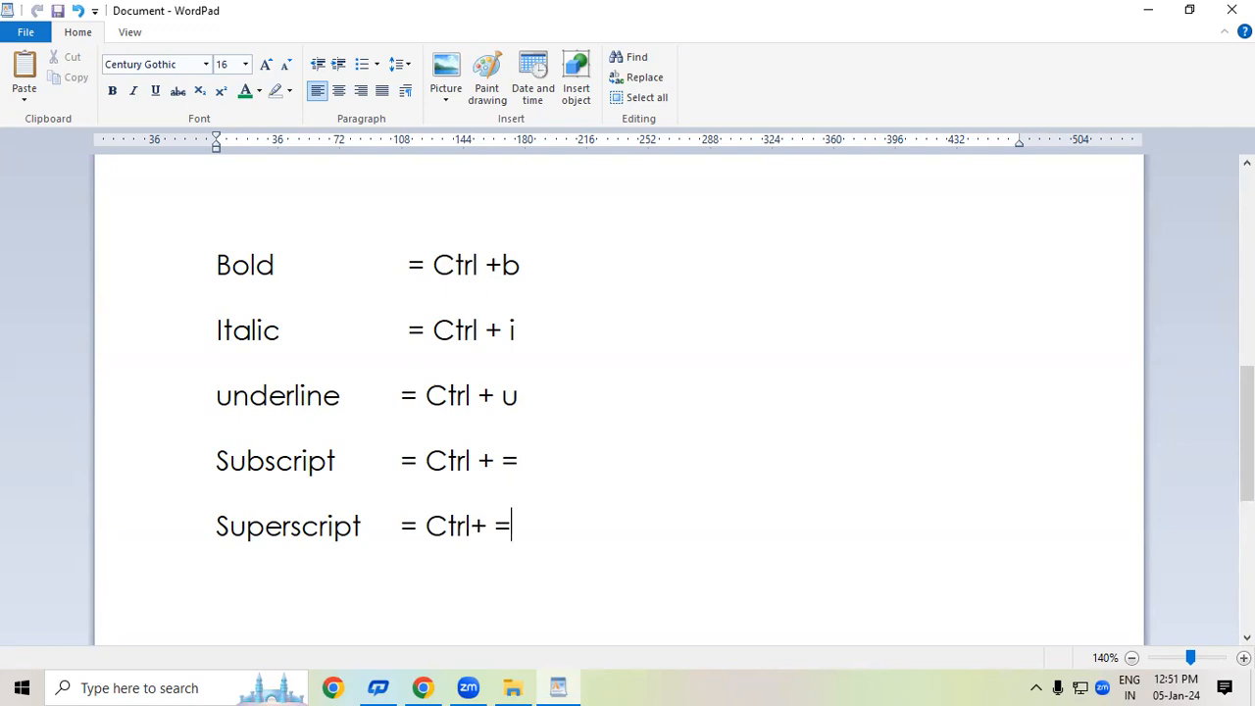
key(BackSpace)
text(+)
drag(498, 525, 506, 525)
click(562, 530)
Toggle bold on and off on the whole Bold line, ending with it bold
drag(216, 263, 539, 256)
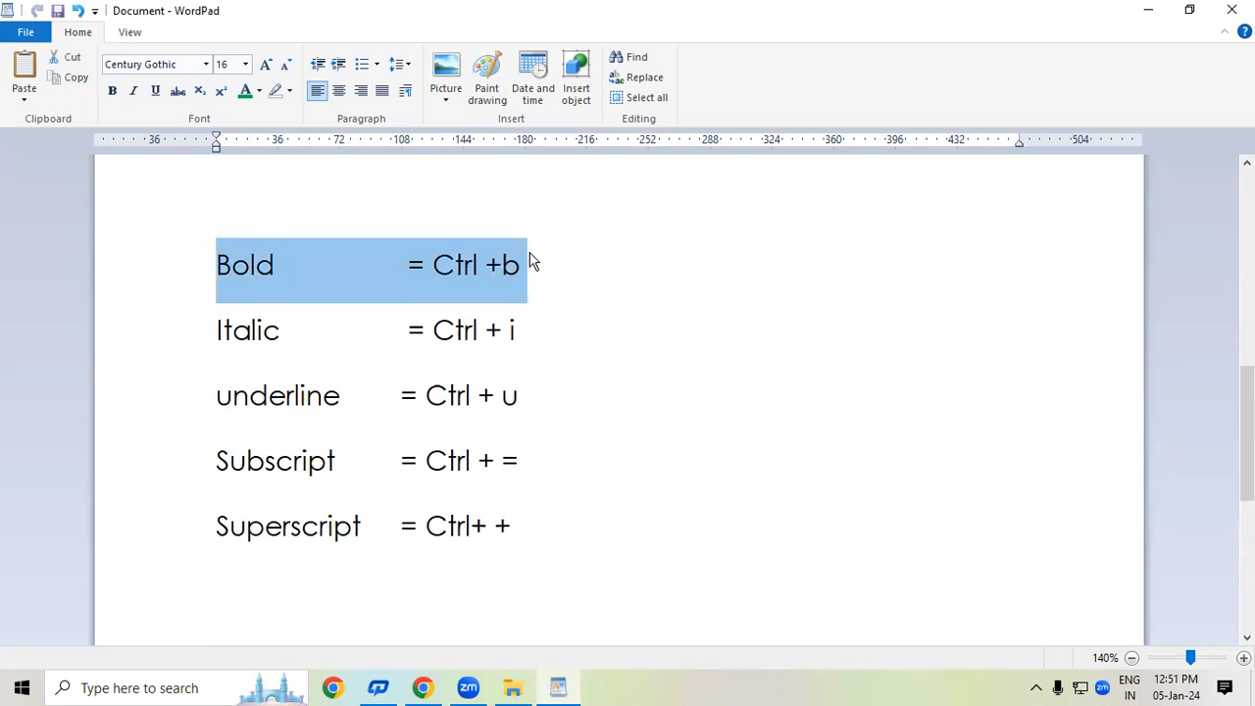
key(ctrl+b)
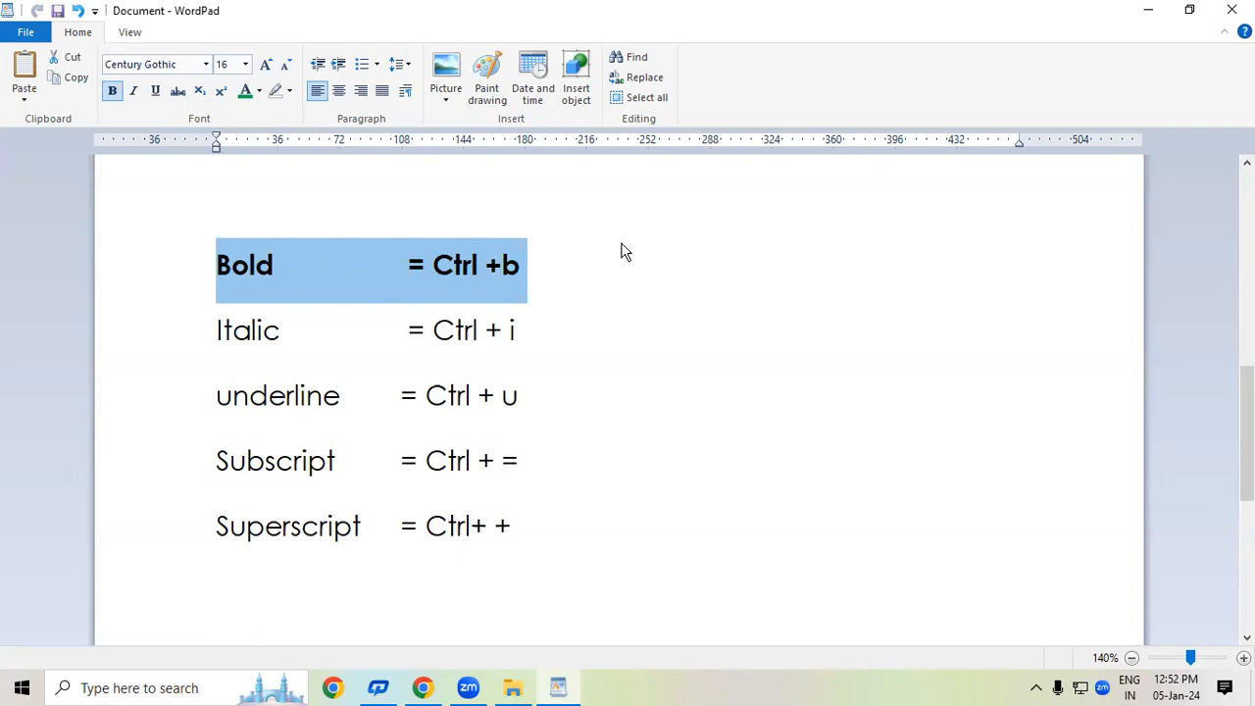
key(ctrl+b)
key(ctrl+b)
key(ctrl+b)
key(ctrl+b)
Italicise the Italic line and underline the underline line
click(191, 333)
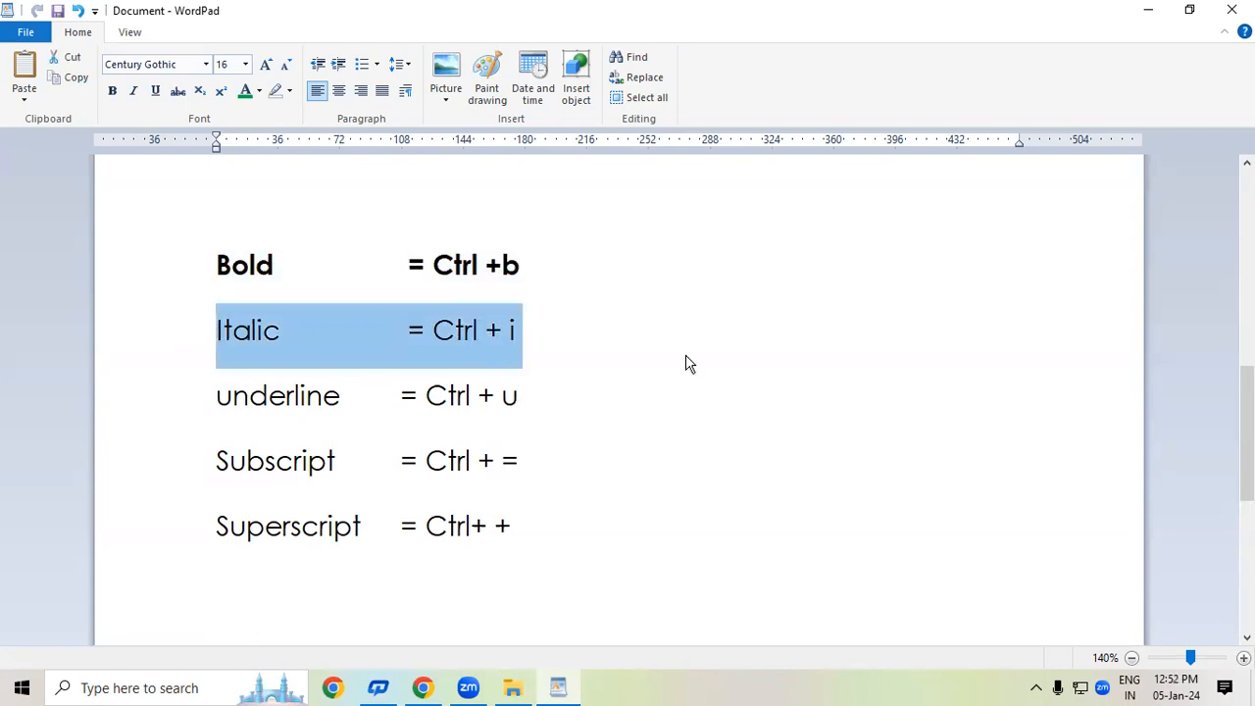
key(ctrl+i)
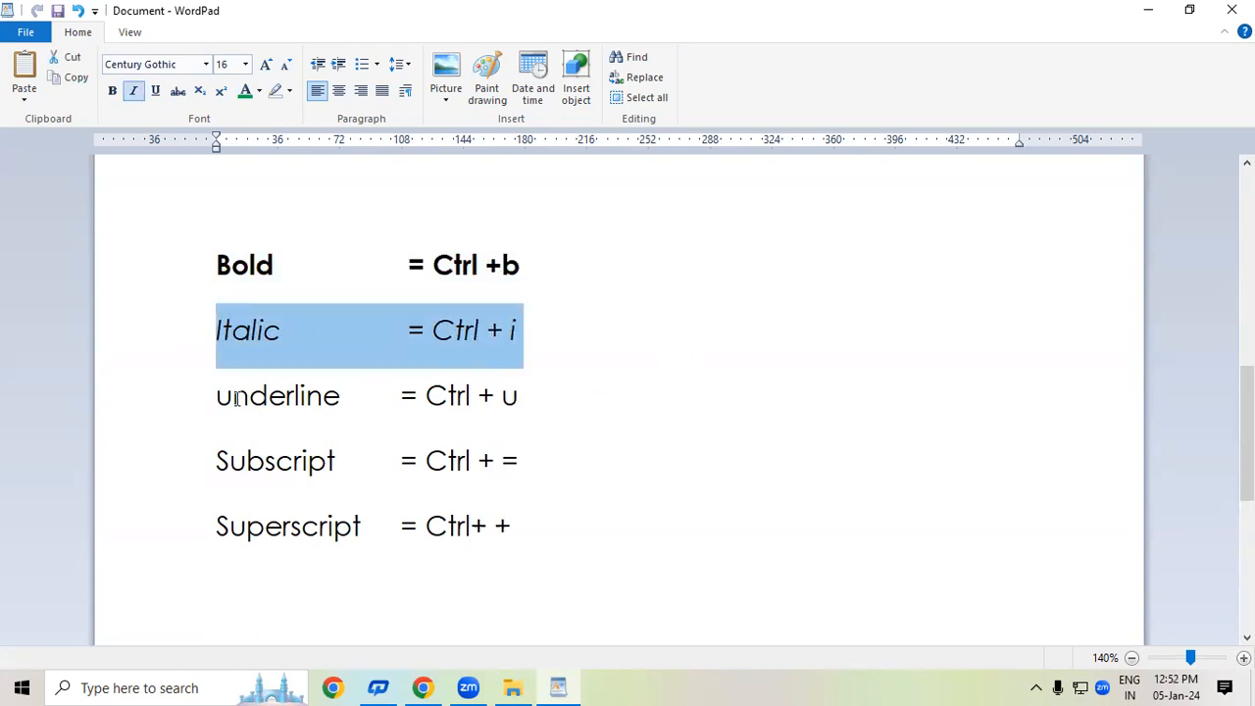
drag(216, 394, 531, 390)
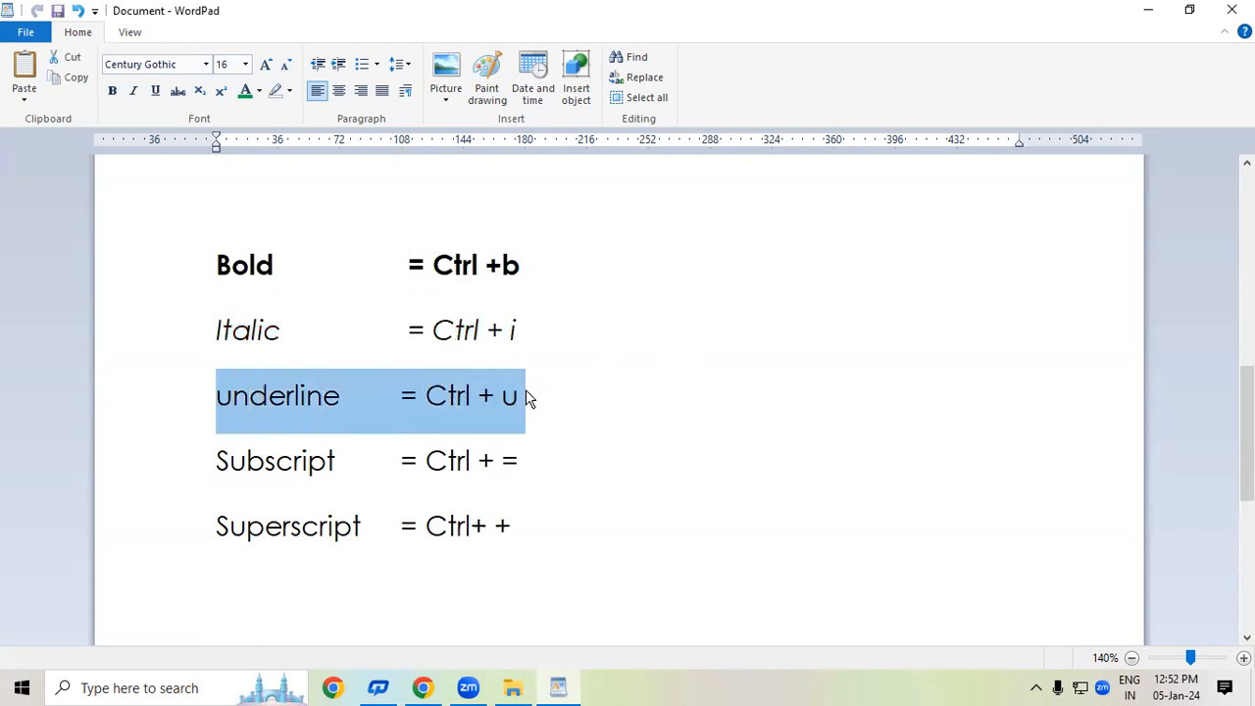
key(ctrl+u)
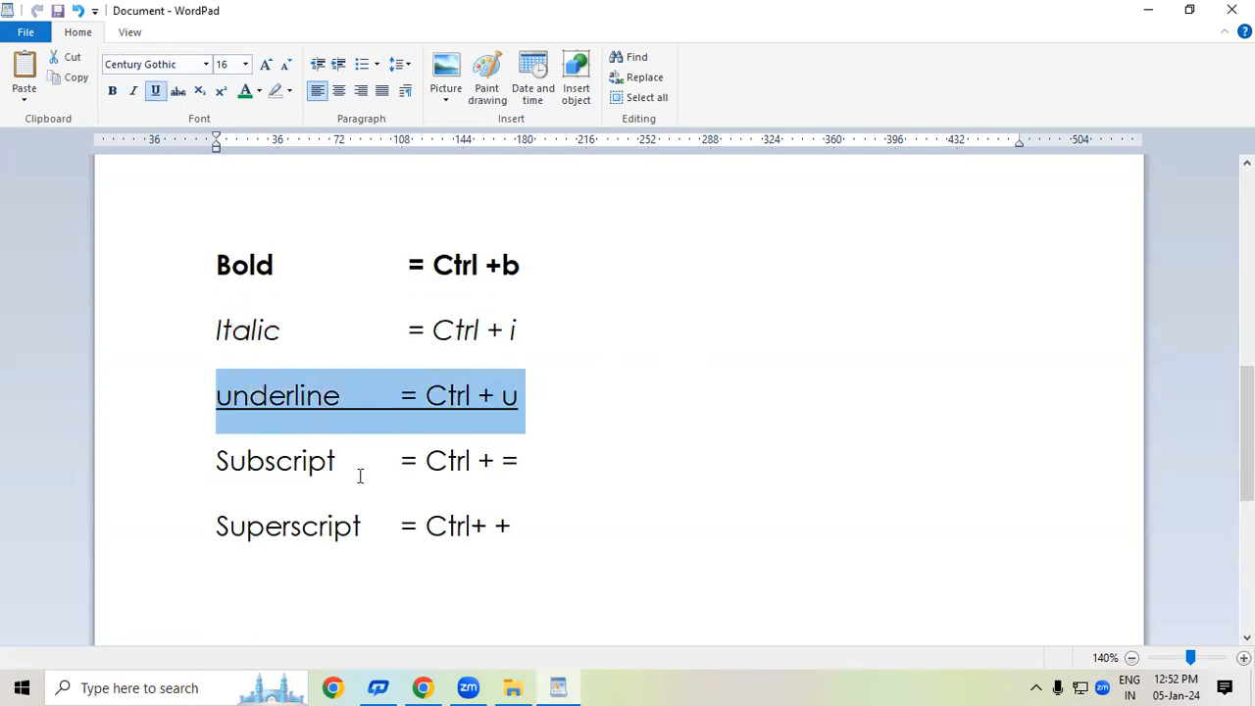
Add the sample text H20 with spacing at the end of the Subscript line
drag(218, 461, 477, 460)
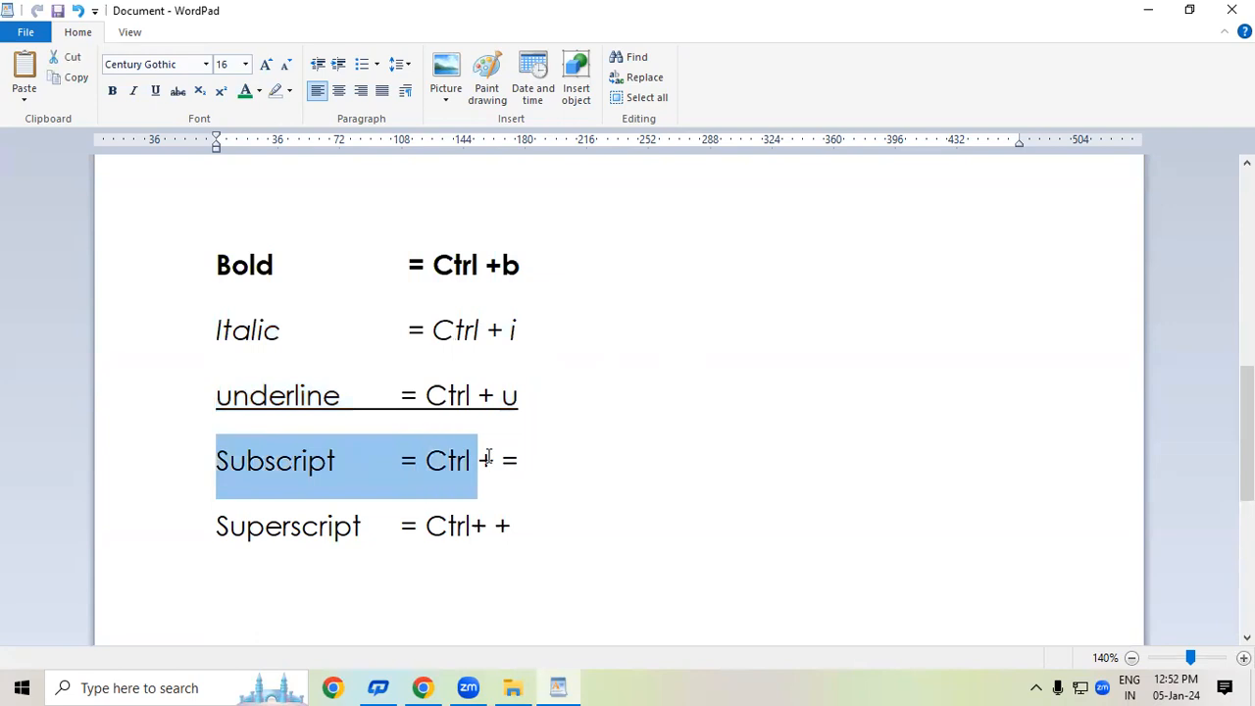
click(572, 461)
key(Caps_Lock)
text(H20)
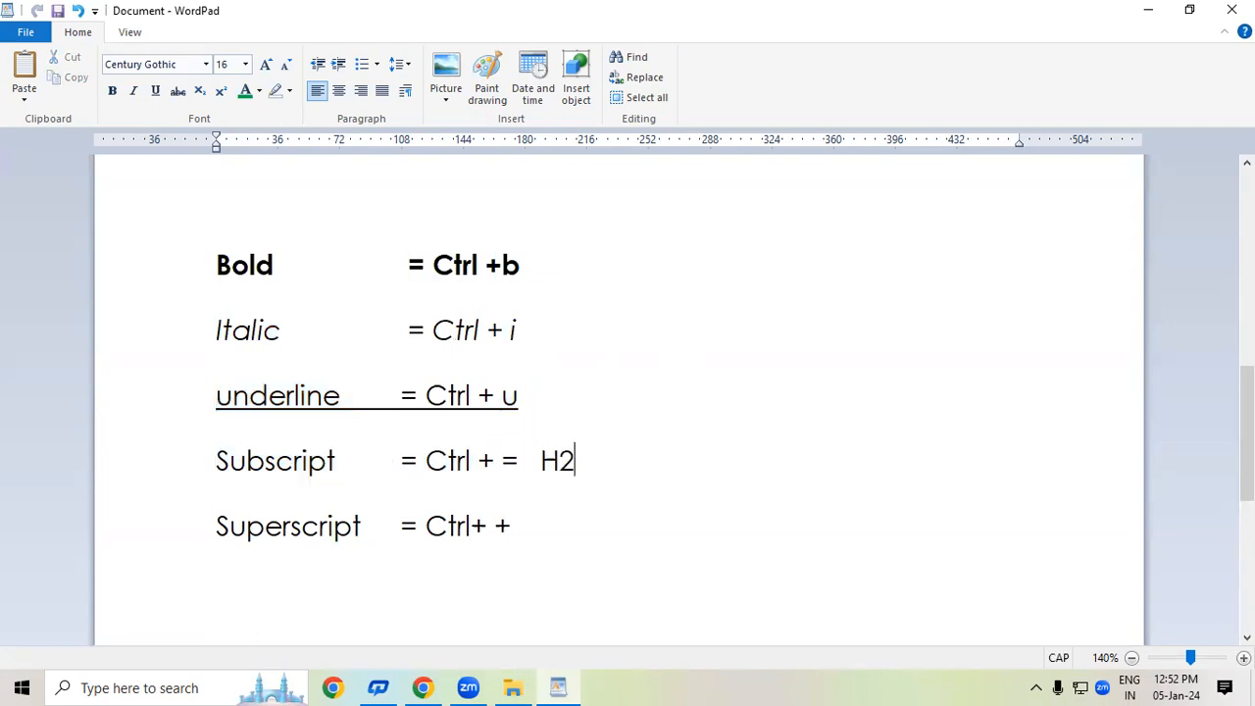
Try to replace the 2 in H20 with a subscript 2
click(565, 463)
key(shift+Right)
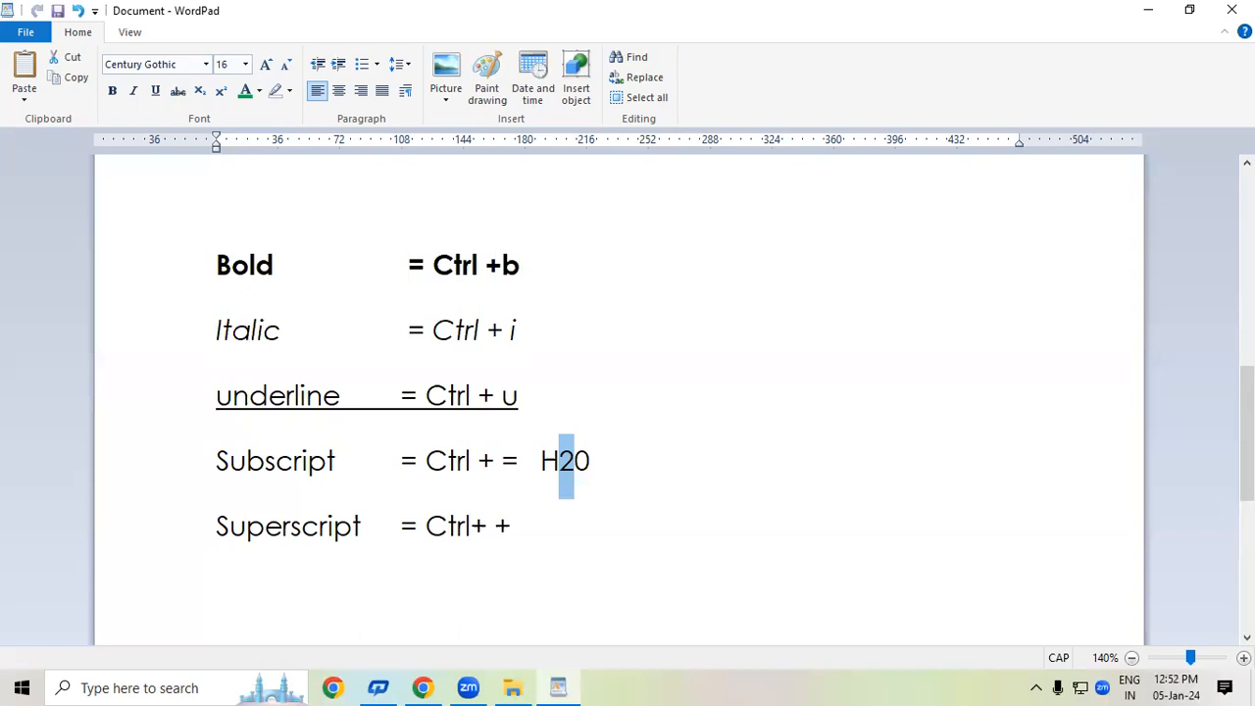
text(+)
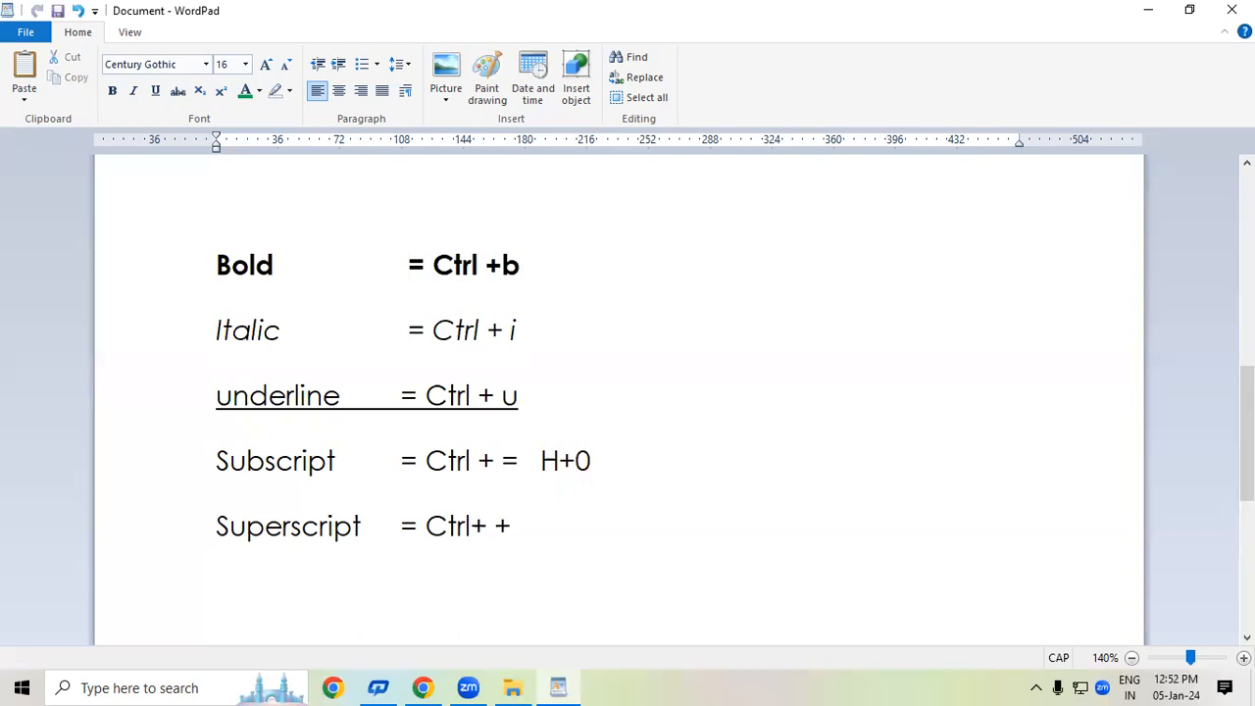
key(BackSpace)
key(ctrl+equal)
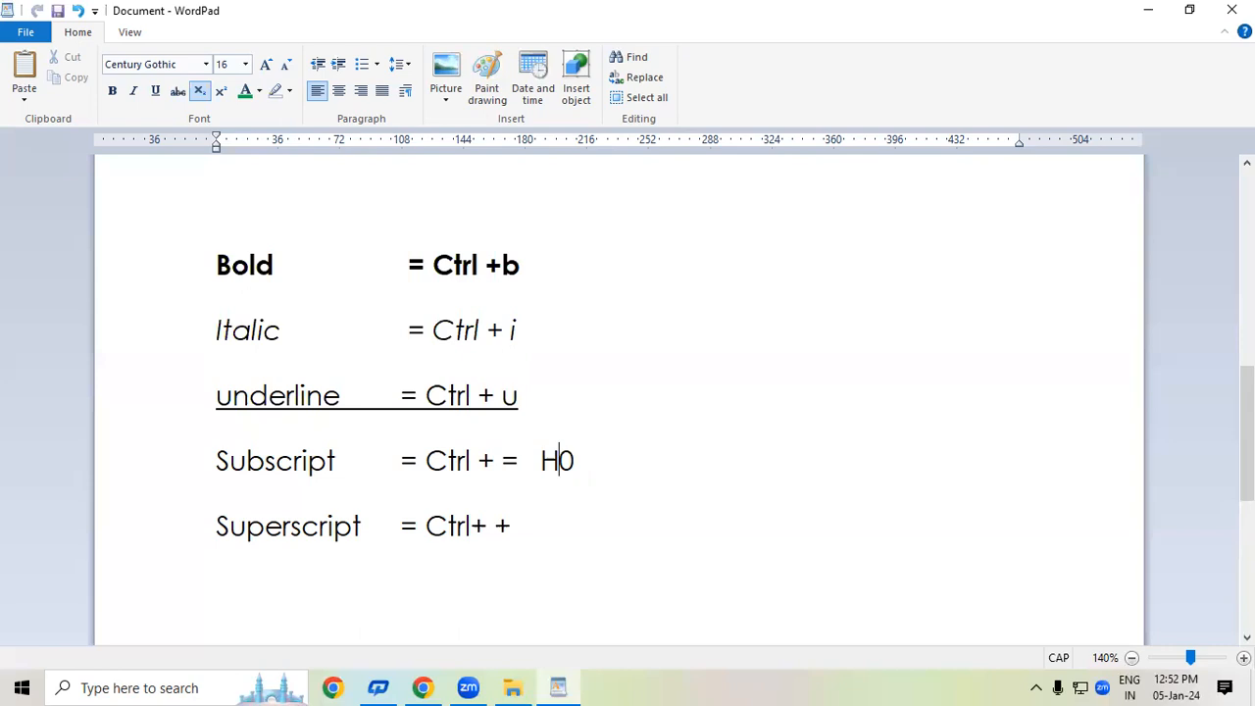
text(2)
key(BackSpace)
key(ctrl+equal)
text(2)
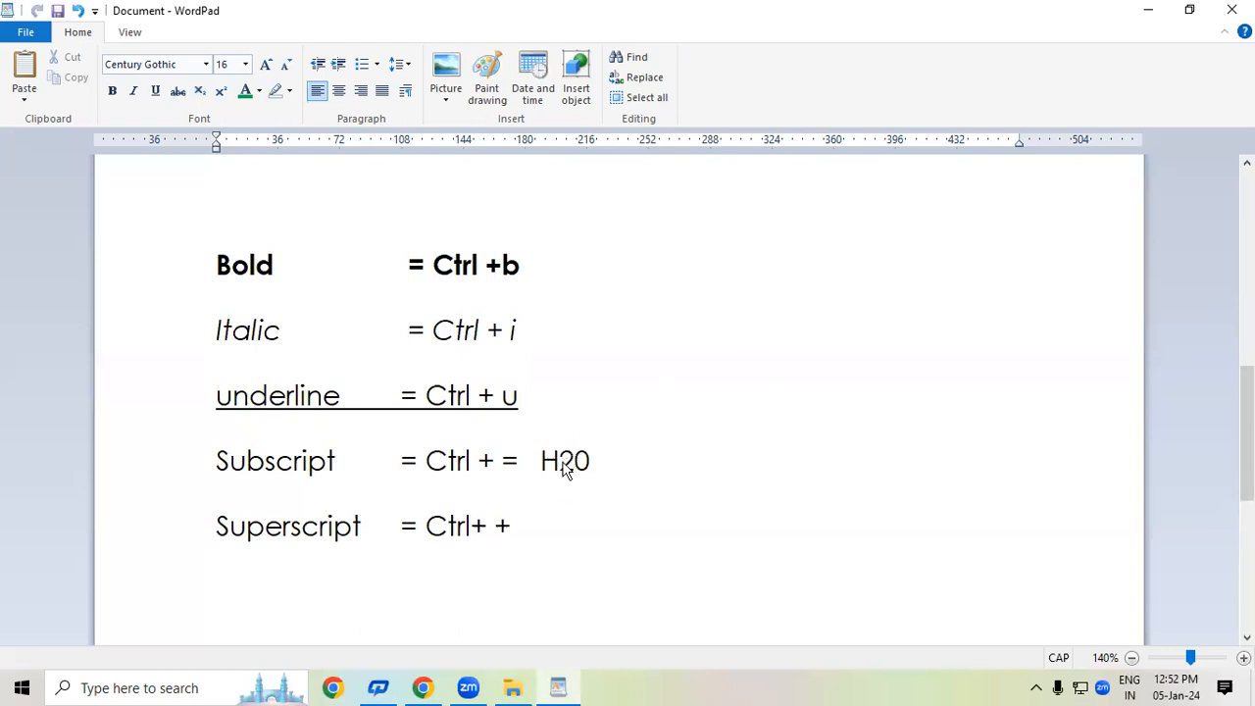
Toggle subscript on and off on the 2 in H20
drag(559, 466, 575, 466)
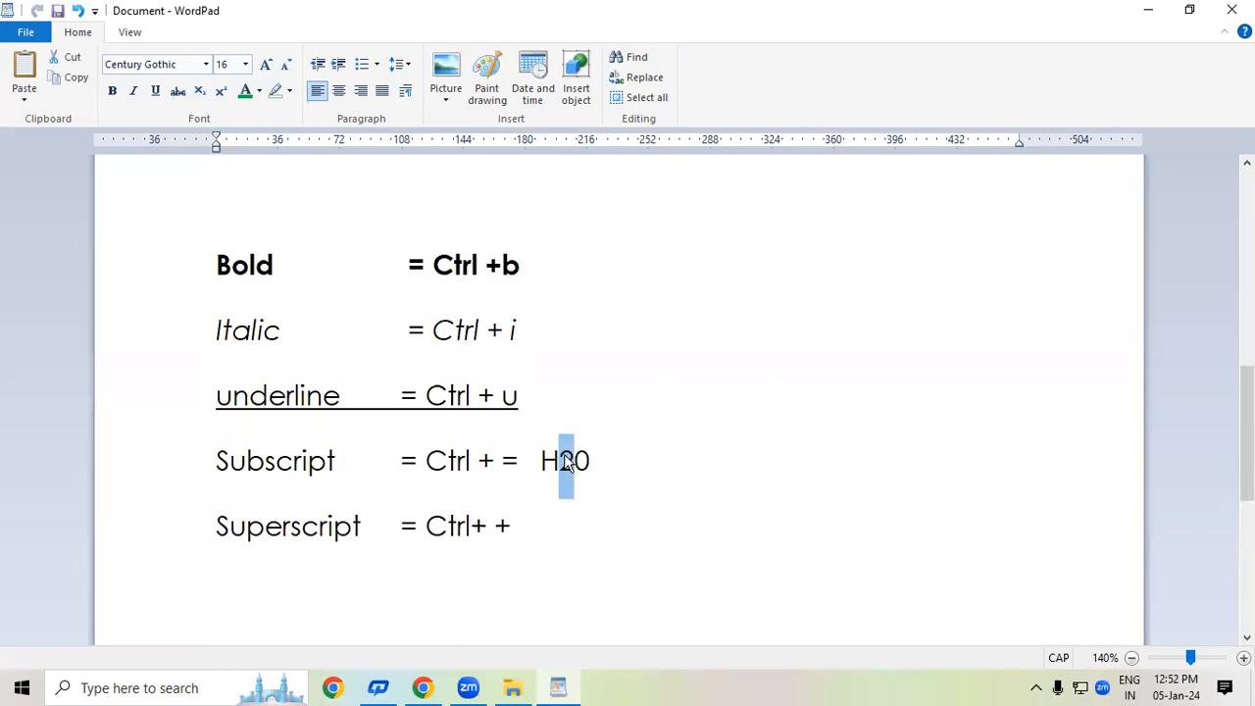
key(ctrl+equal)
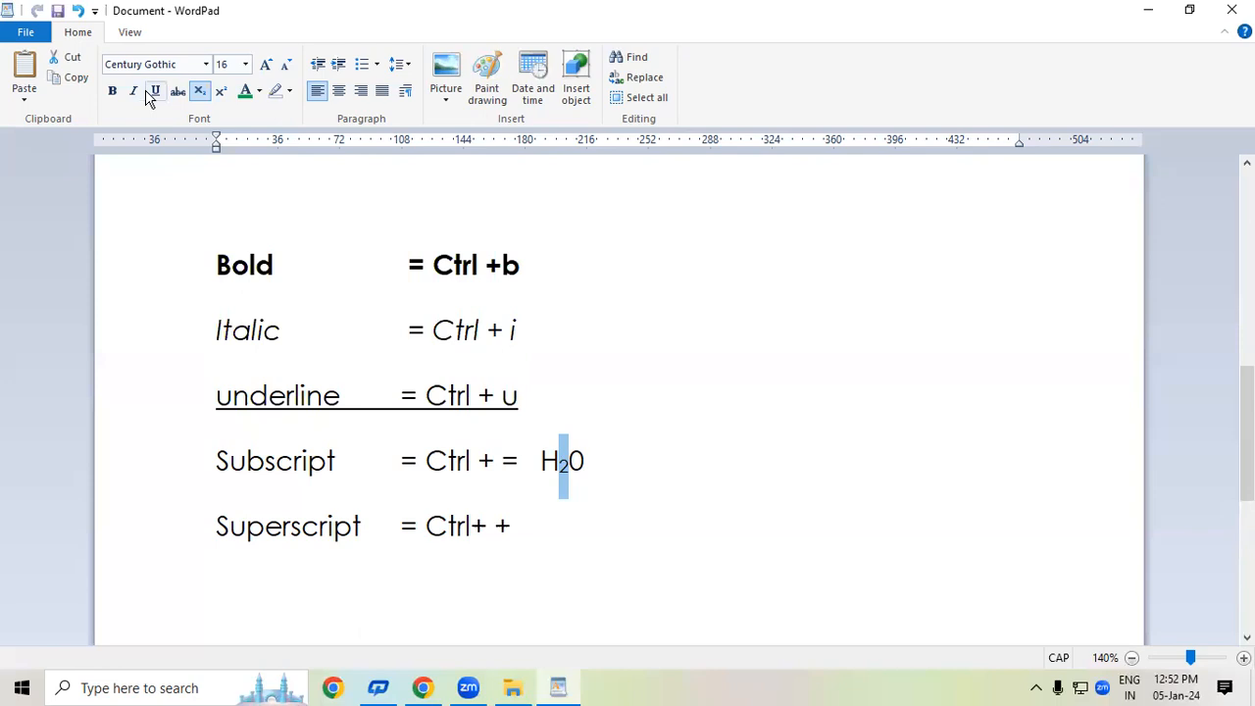
key(ctrl+equal)
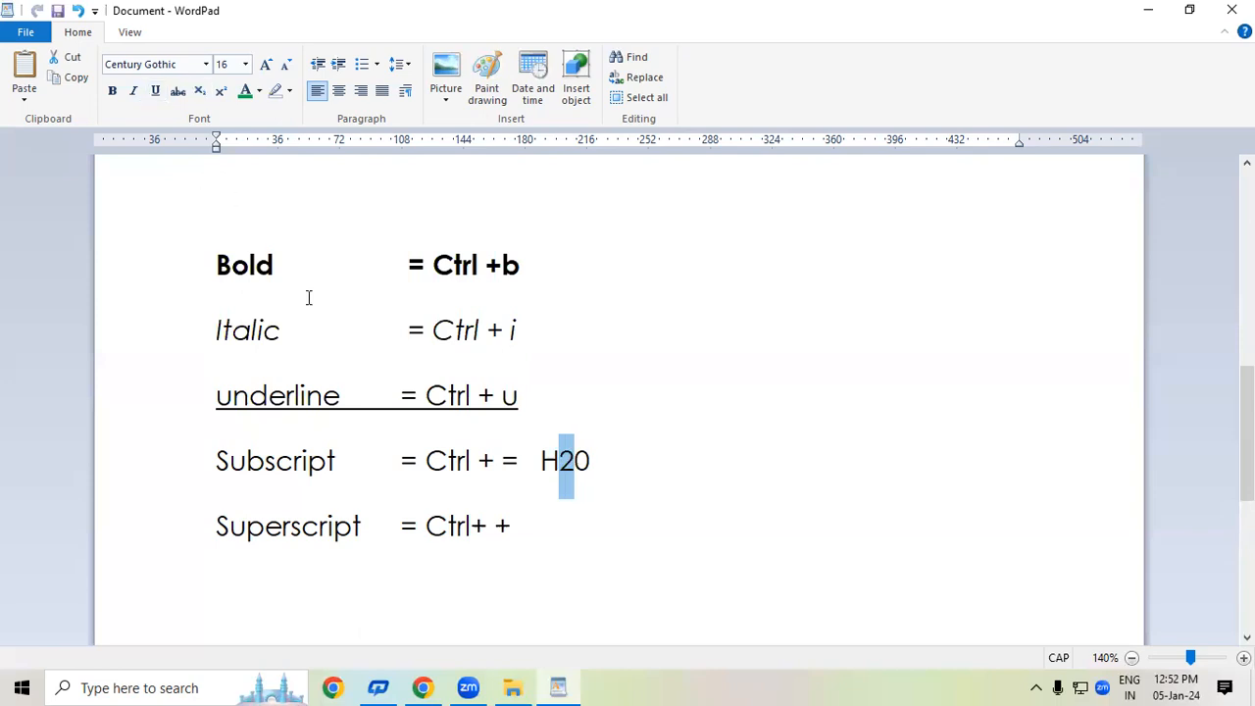
Replace the 20 after the H with a subscript 2 and a regular capital O to form the water formula
click(610, 471)
key(BackSpace)
key(BackSpace)
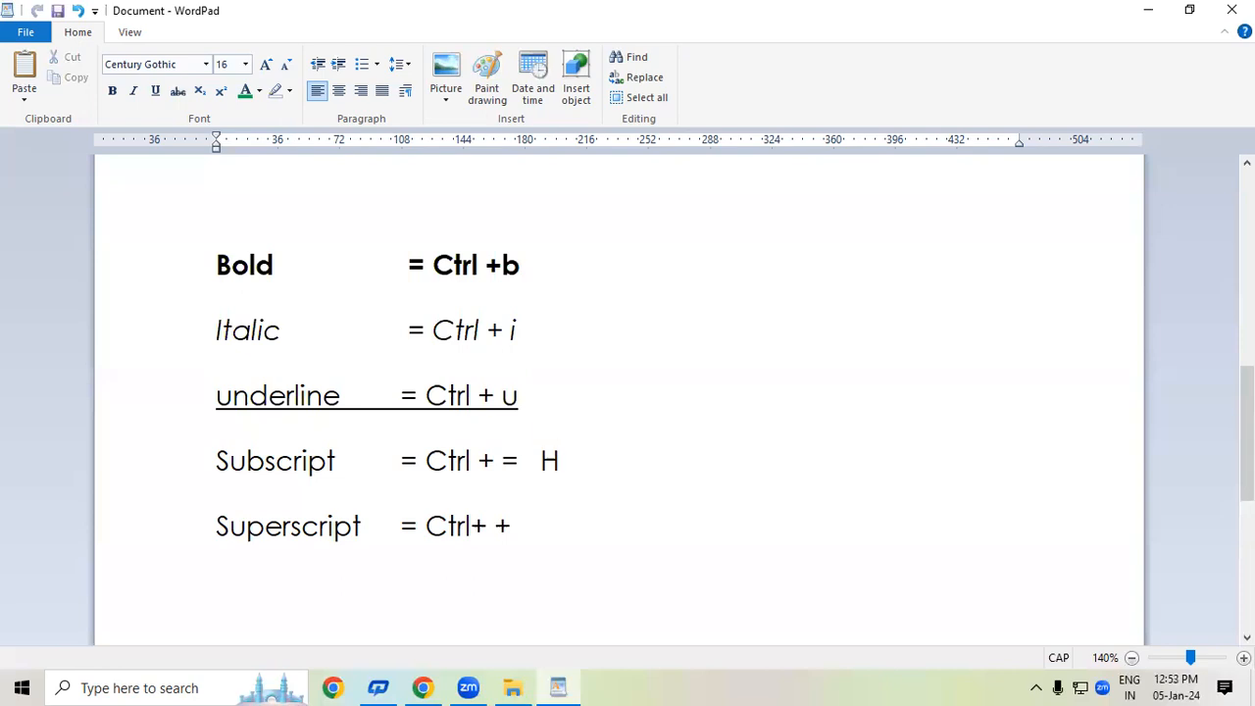
key(ctrl+equal)
text(2)
key(ctrl+equal)
key(ctrl)
text(O)
Add the sample text x2 with spacing at the end of the Superscript line
click(538, 524)
key(Caps_Lock)
text(x2)
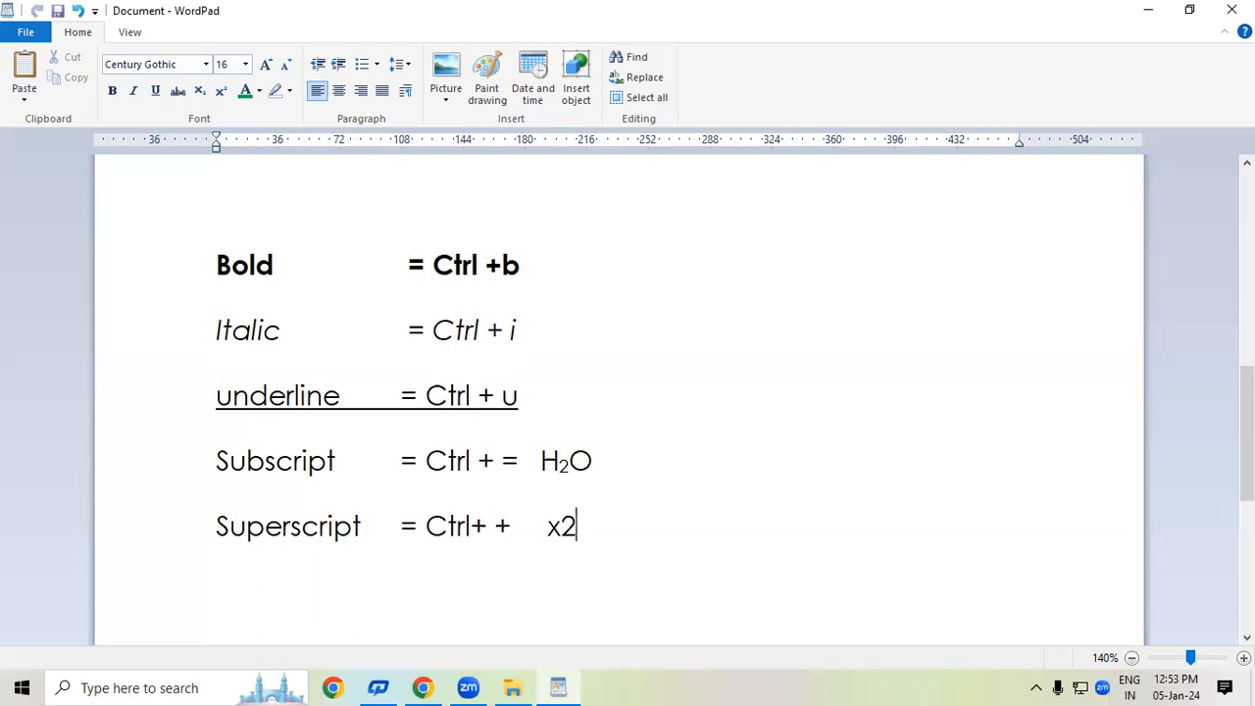
Try to retype the 2 after the x as a superscript
key(BackSpace)
key(ctrl+equal)
key(ctrl+equal)
key(ctrl+shift+plus)
text(2)
key(BackSpace)
key(ctrl+shift+plus)
text(2)
Apply superscript to the 2 after the x on the Superscript line
key(shift+Left)
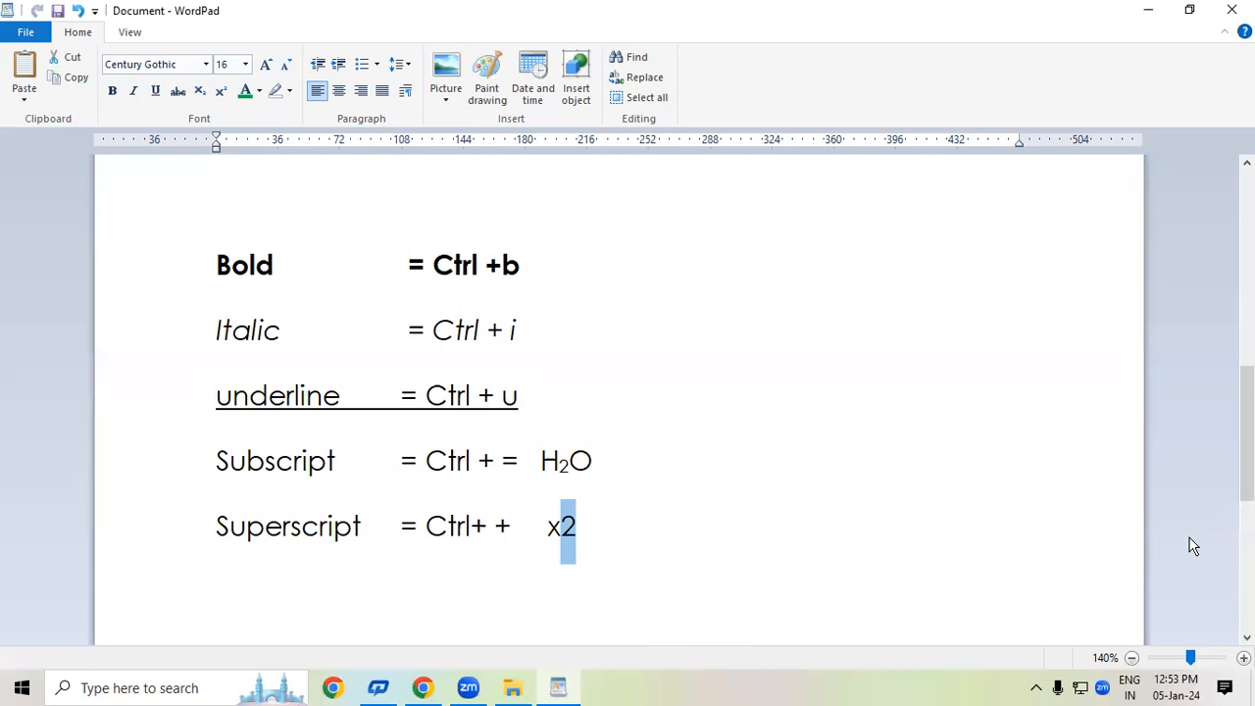
key(ctrl+shift+plus)
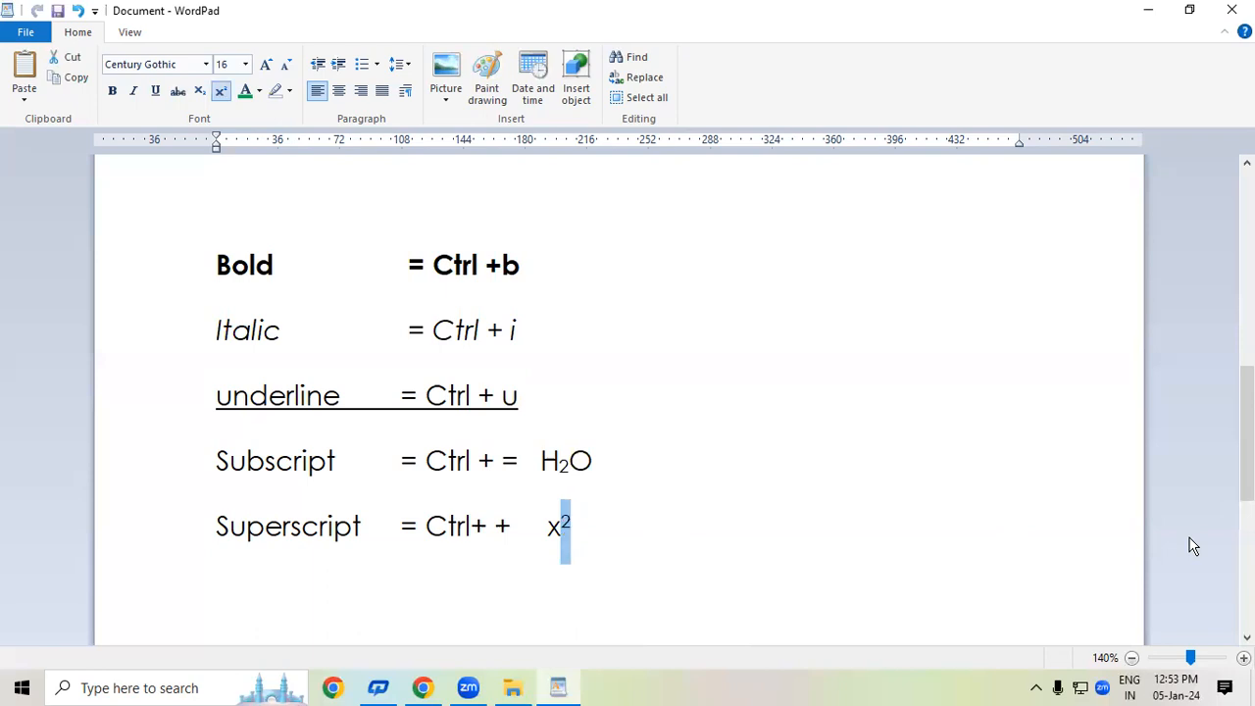
click(706, 516)
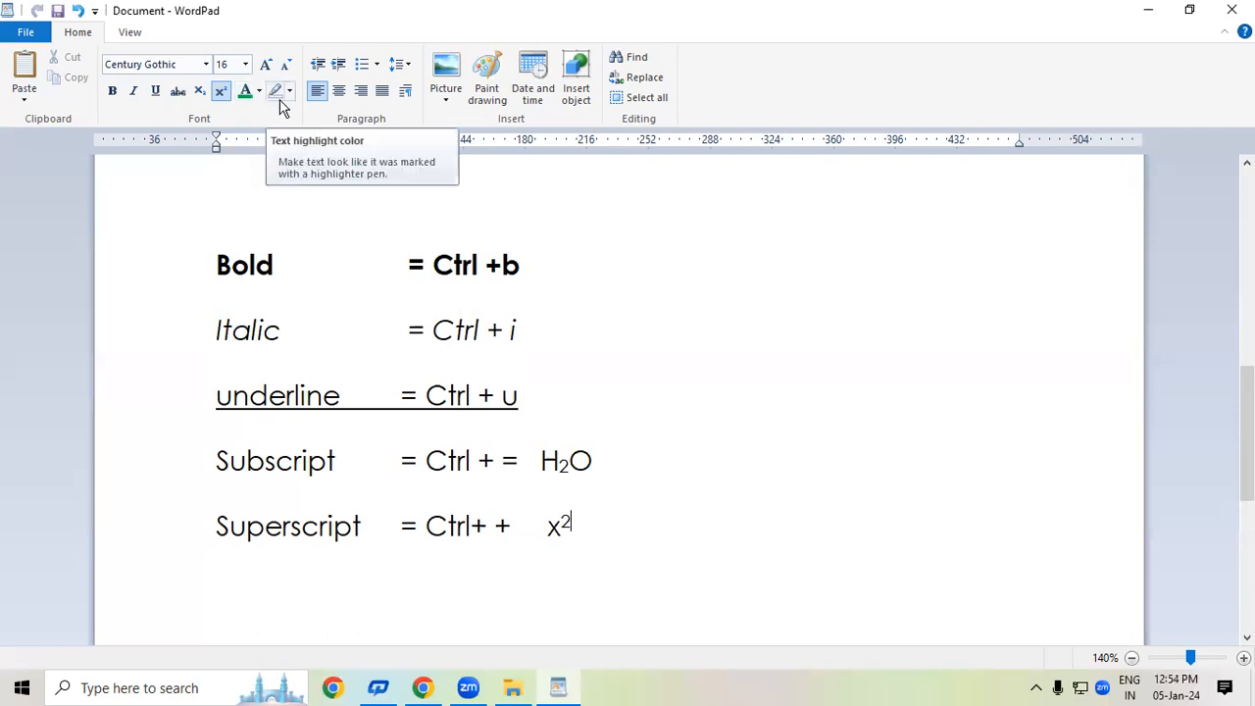
Colour the text of the Bold and Italic lines red
click(217, 264)
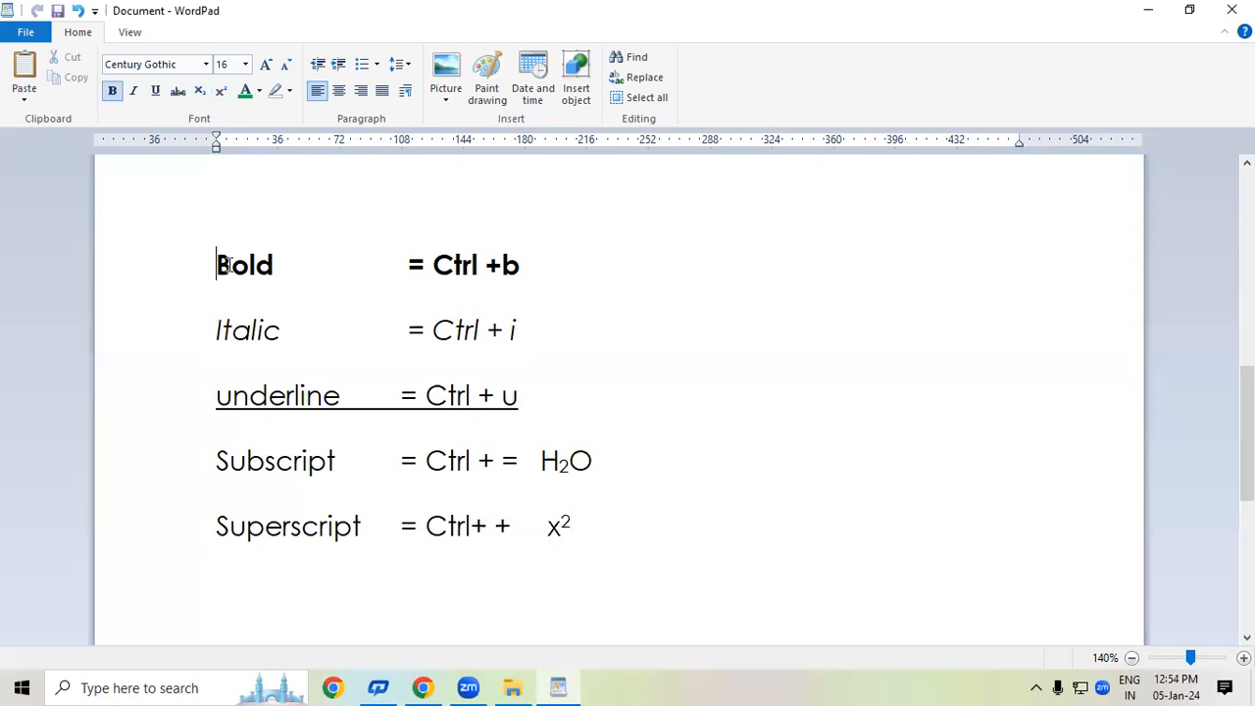
drag(219, 264, 540, 339)
click(259, 91)
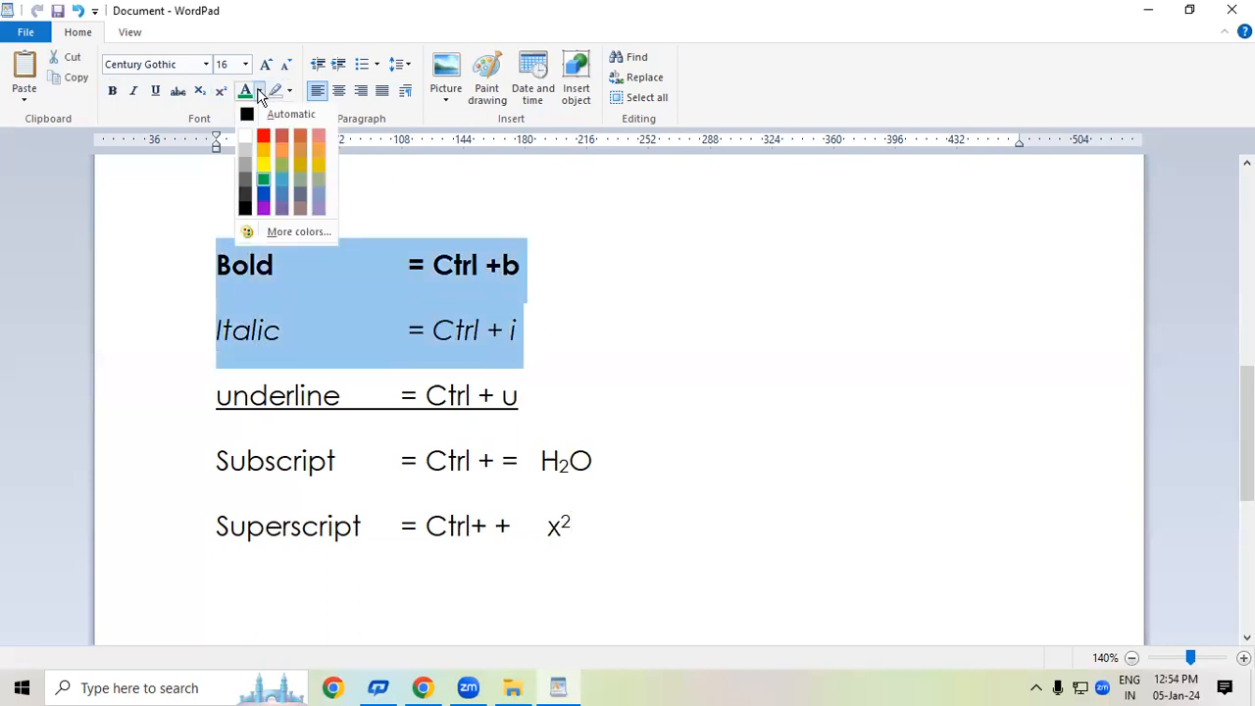
click(271, 135)
click(616, 303)
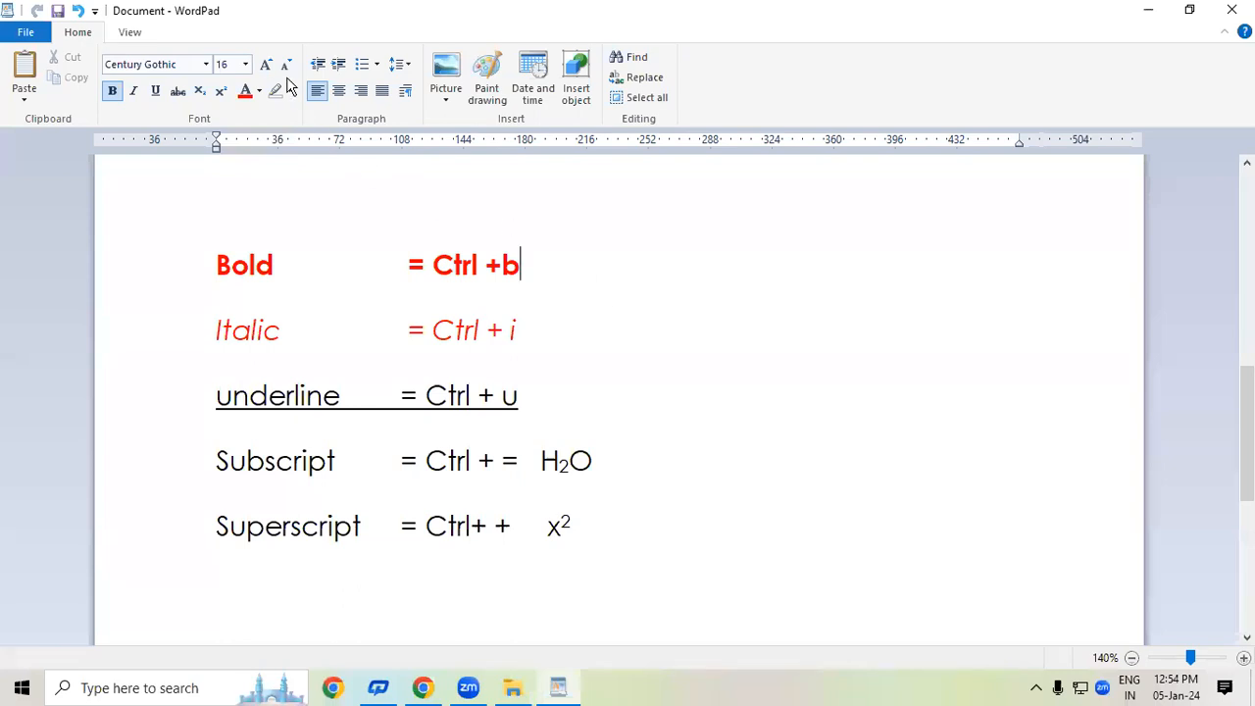
Highlight the Bold and Italic lines in yellow
drag(200, 257, 481, 363)
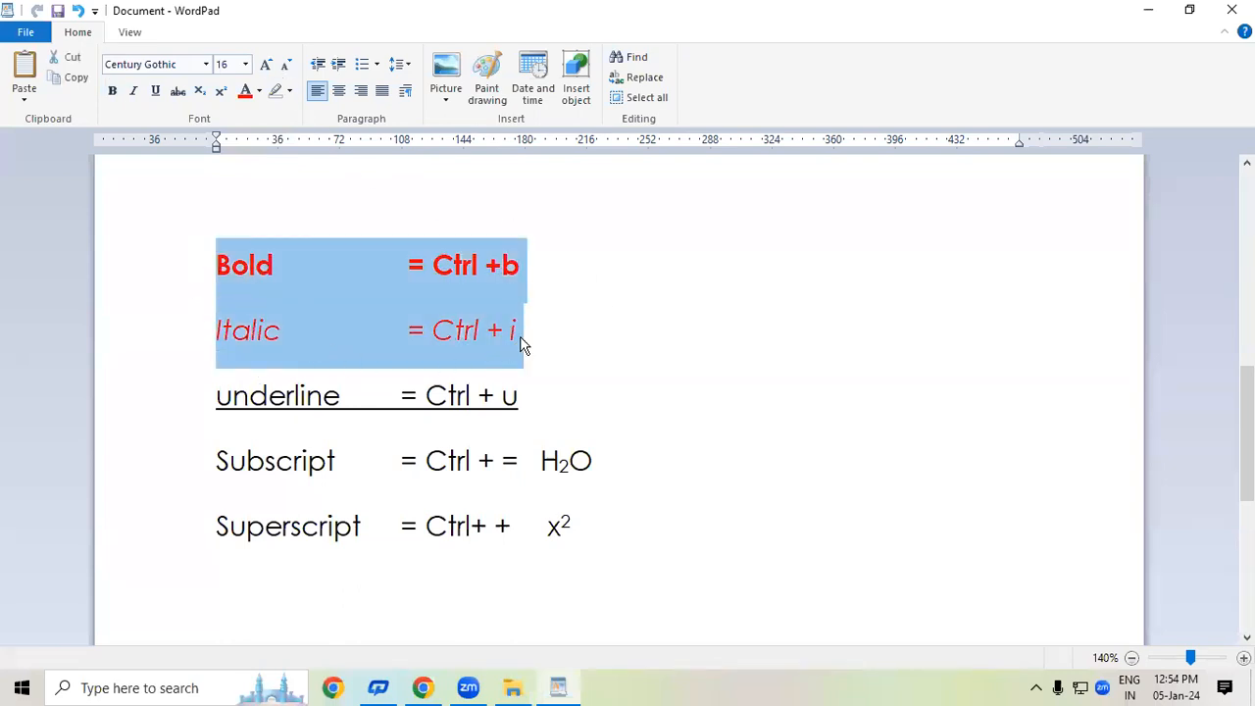
click(290, 91)
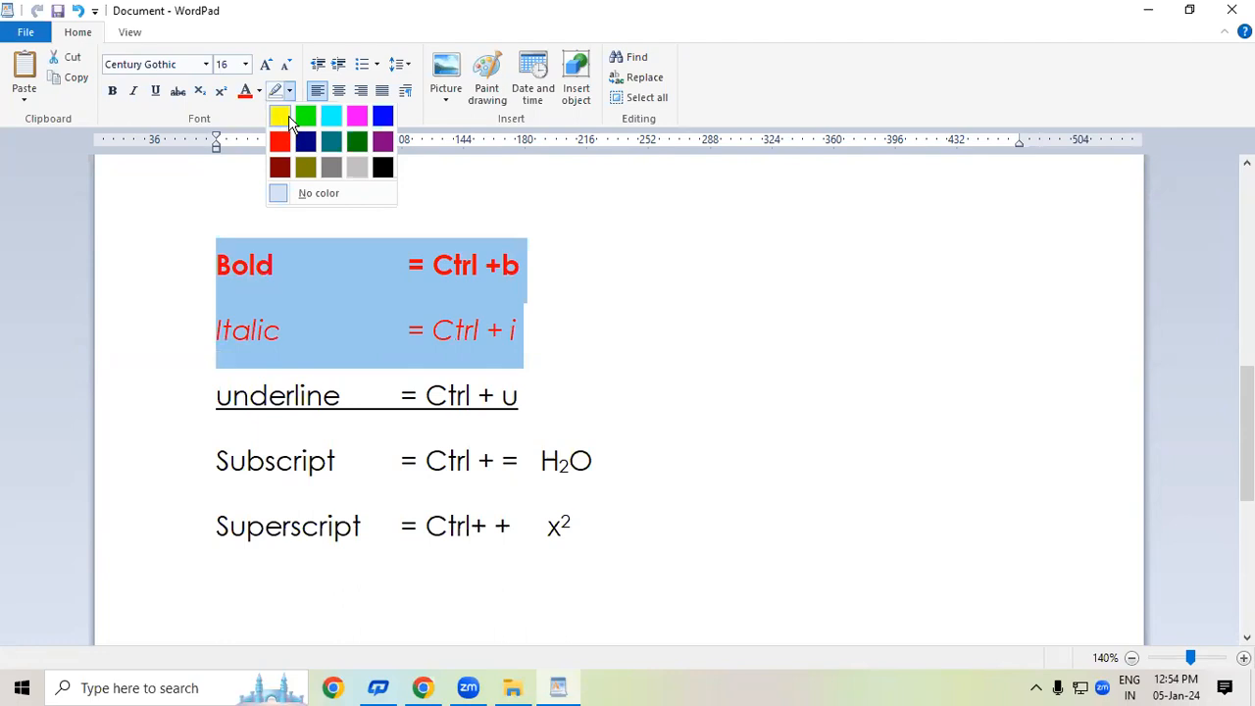
click(299, 117)
click(587, 332)
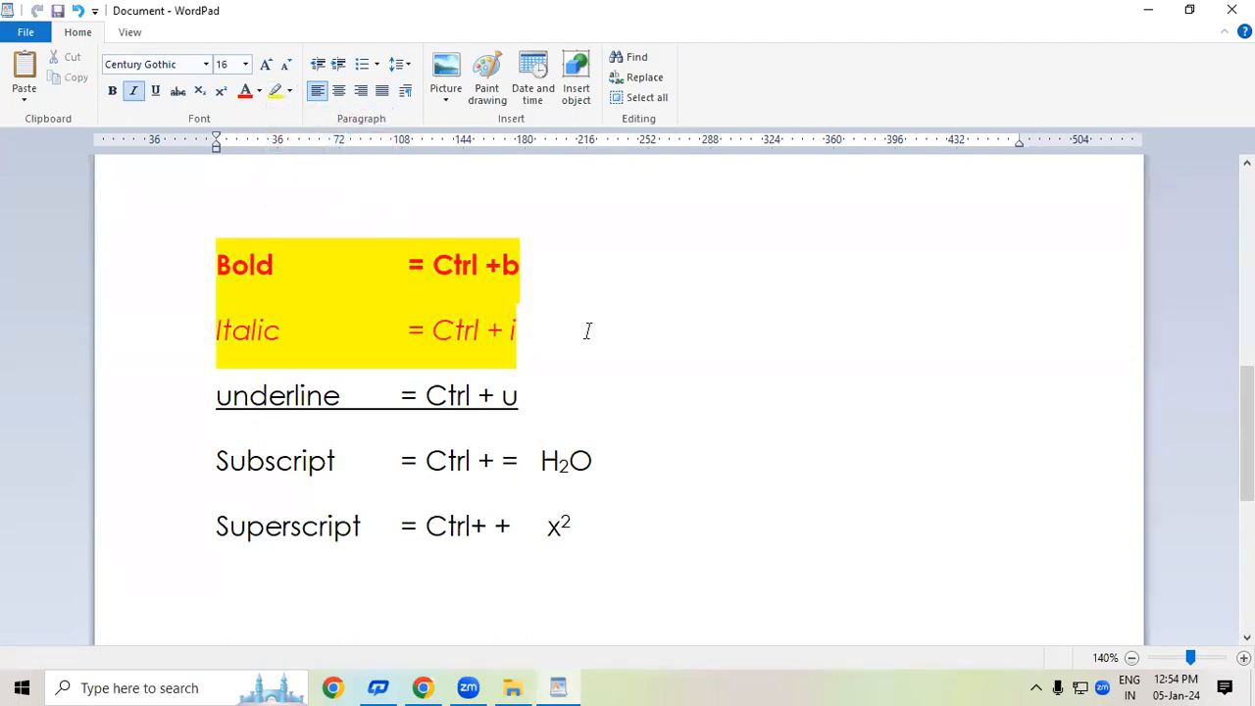
drag(558, 344, 248, 252)
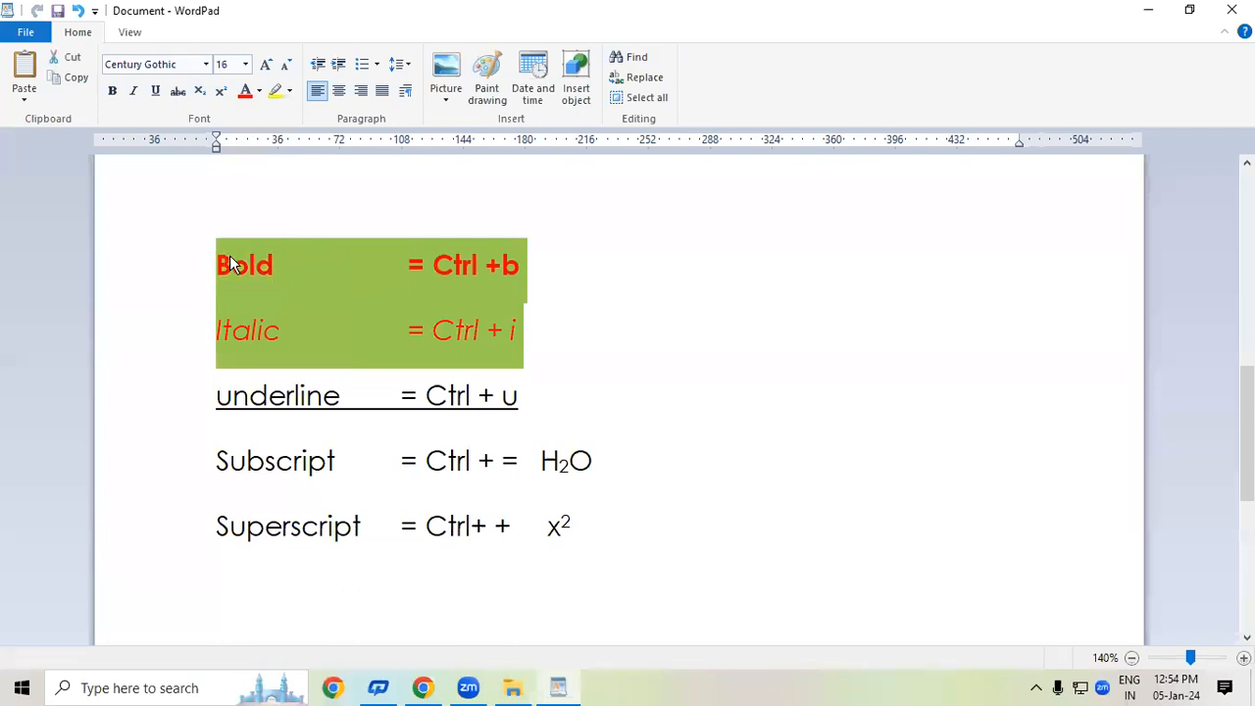
click(229, 254)
drag(218, 253, 480, 328)
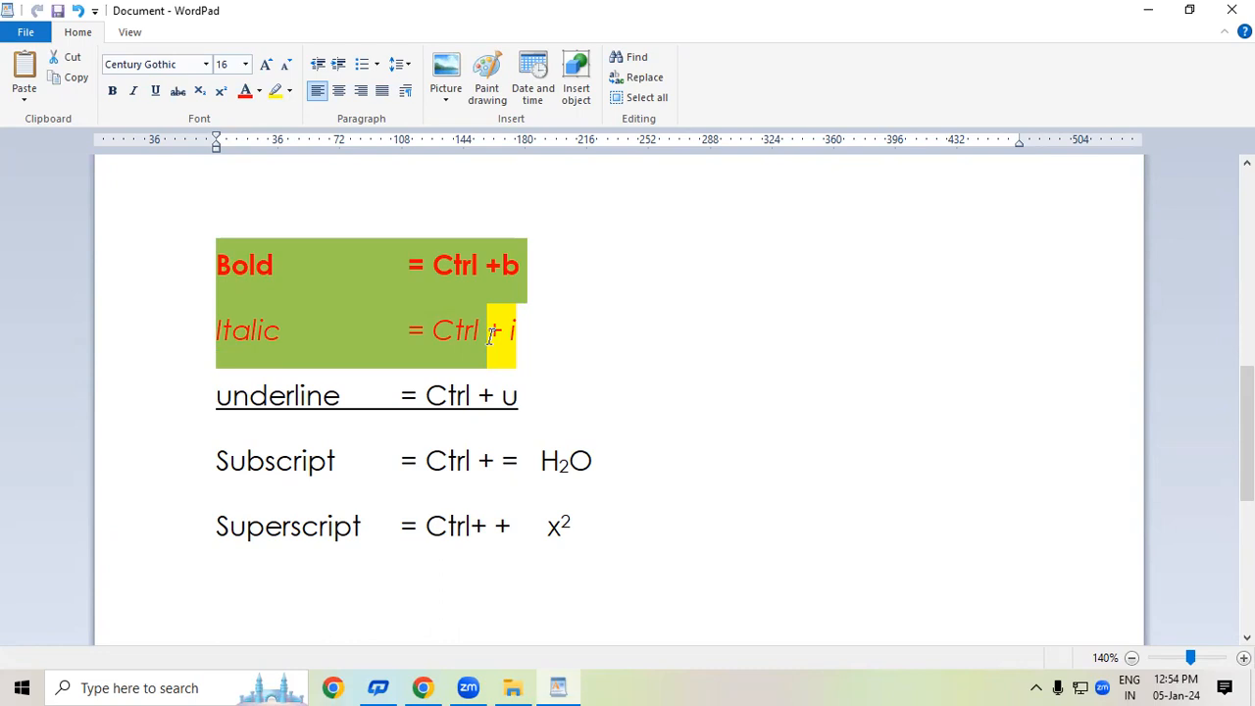
click(525, 331)
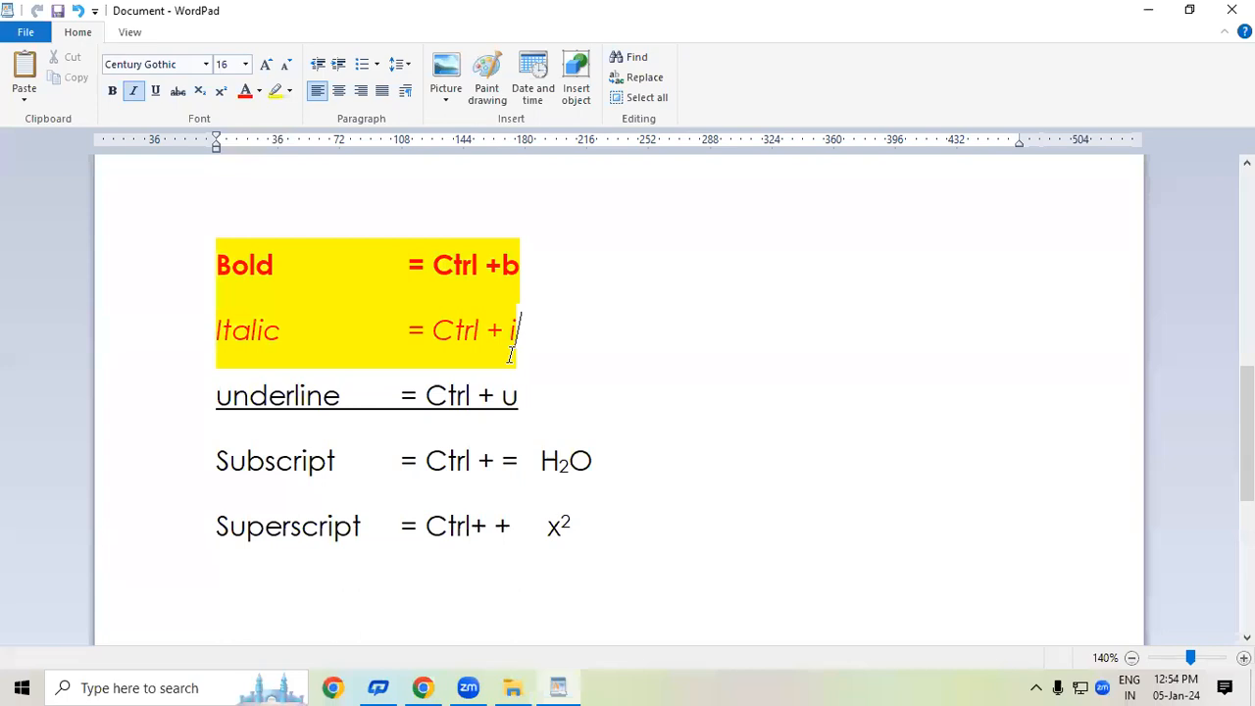
Clear the whole document and write the heading Computer followed by blank lines
key(ctrl+a)
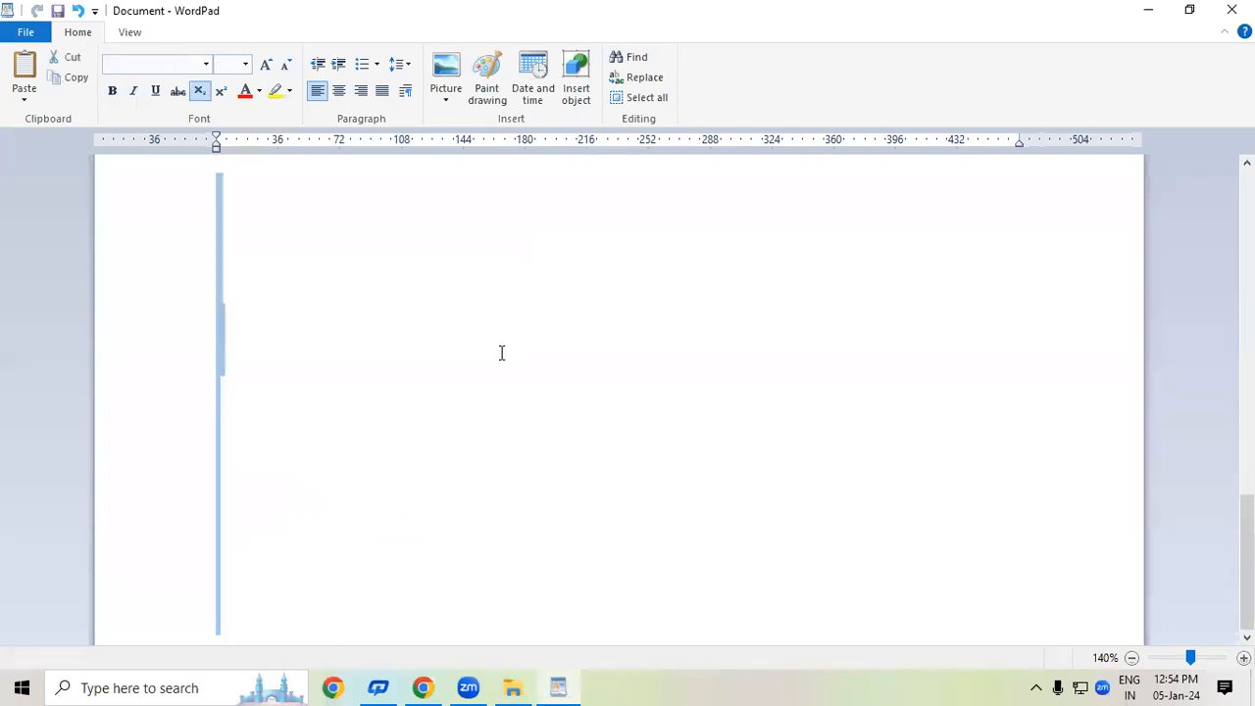
key(Delete)
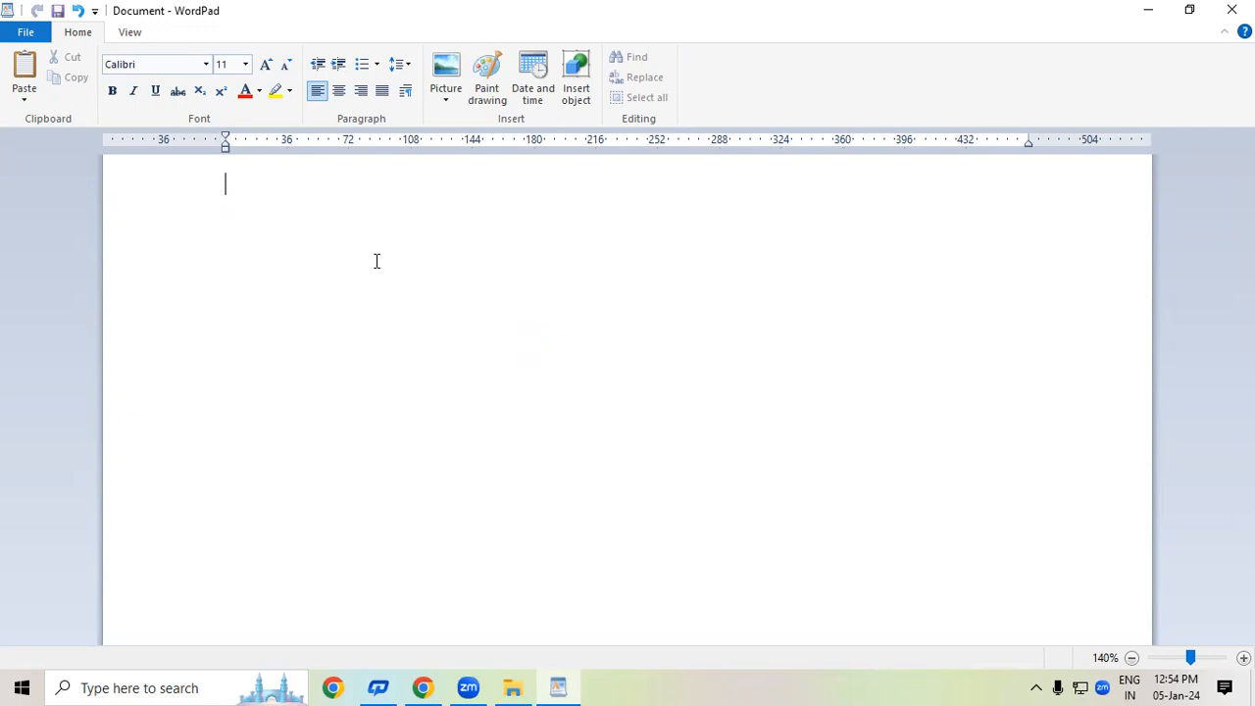
text(Comp)
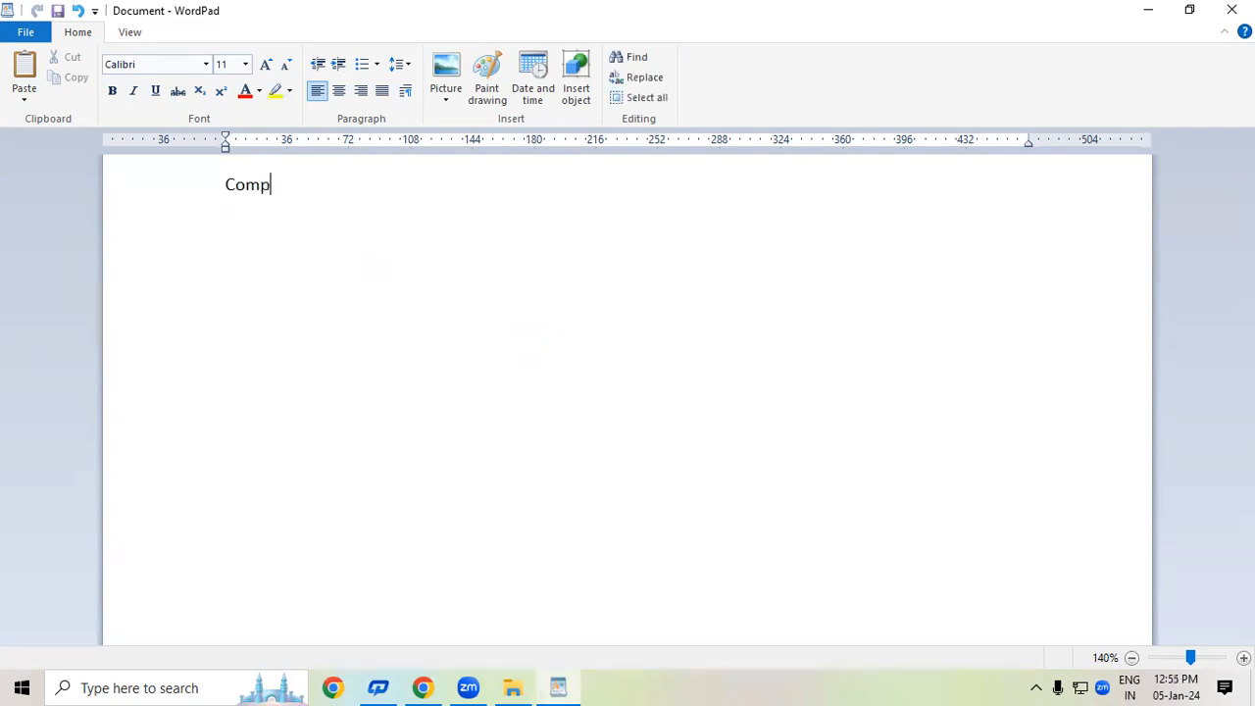
text(uter)
key(Return)
key(Return)
key(Return)
Make the Computer heading bold and enlarge its font size to 22
double_click(305, 186)
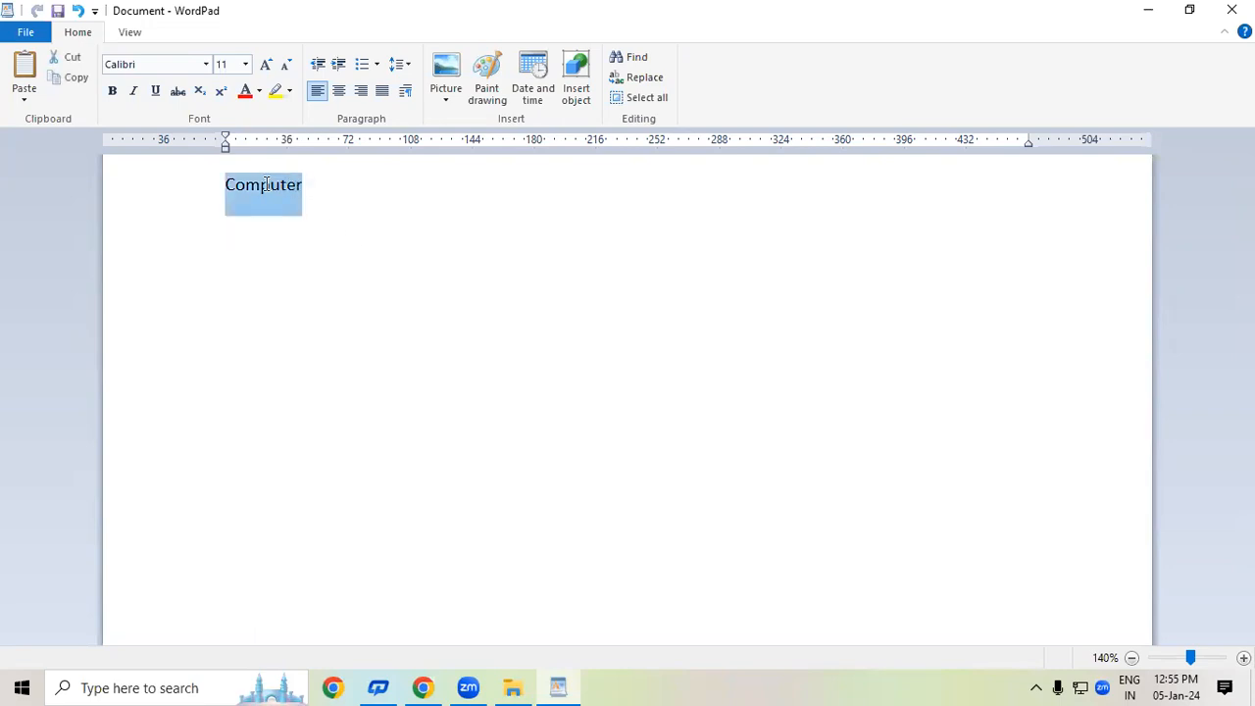
click(111, 90)
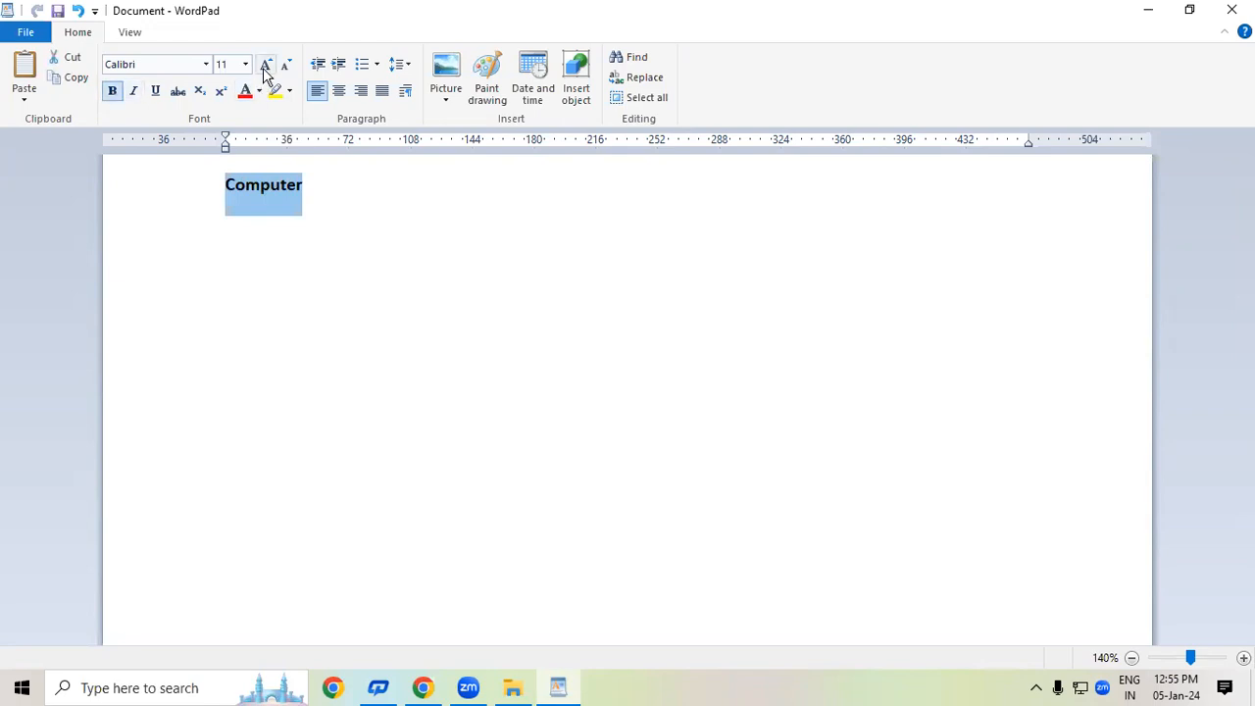
click(265, 64)
click(264, 65)
click(264, 65)
click(266, 69)
click(266, 68)
Insert the two sample paragraphs from "Save time in Word" to "even on another device." below the Computer heading
click(242, 255)
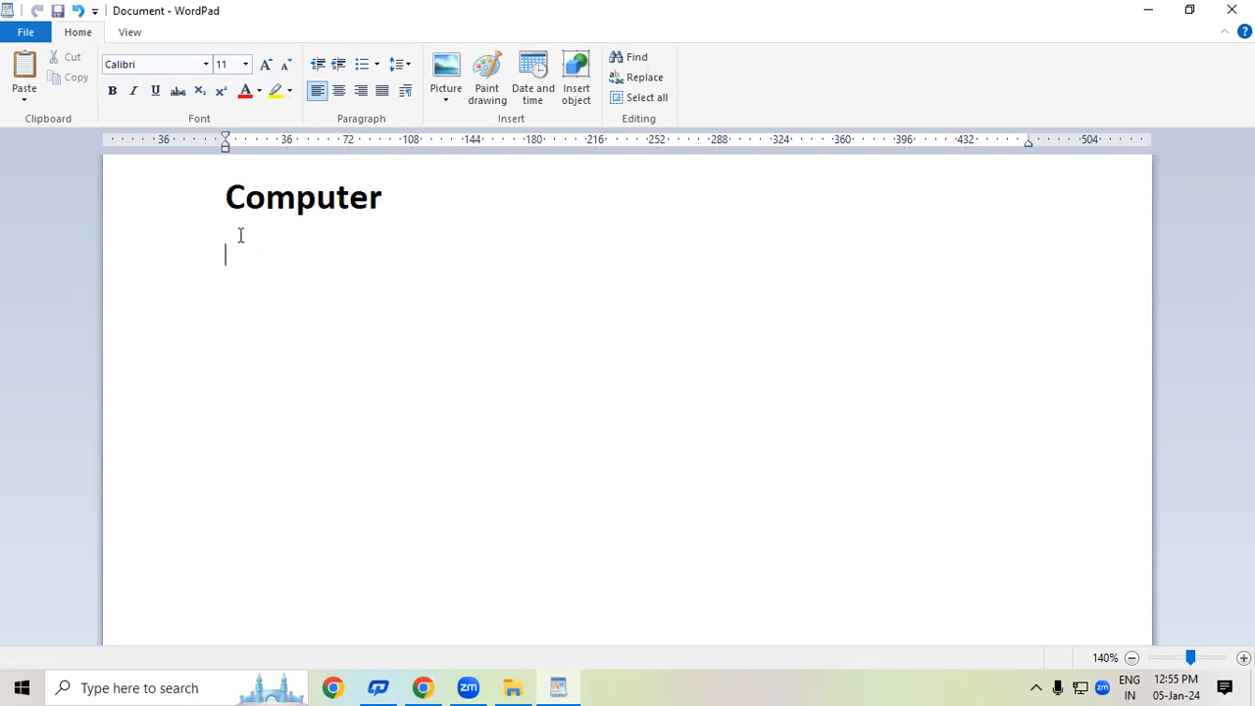
text(Save time in Word with new buttons that show up where you need them. To change the way a picture fits in your document, click it and a button for layout options appears next to it. When you work on a table, click where you want to add a row or a column, and then click the plus sign.  Reading is easier, too, in the new Reading view. You can collapse parts of the document and focus on the text you want. If you need to stop reading before you reach the end, Word remembers where you left off - even on another device.)
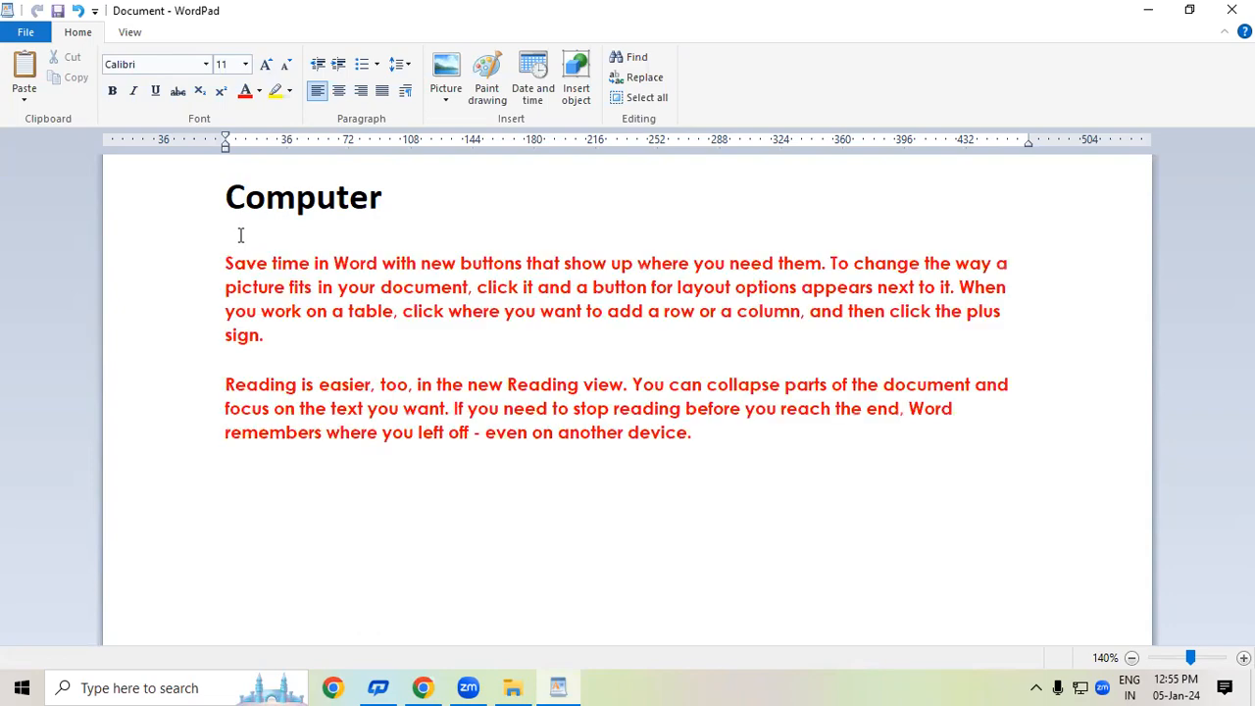
Set the text colour of both body paragraphs to Automatic and remove their bold
drag(219, 265, 680, 459)
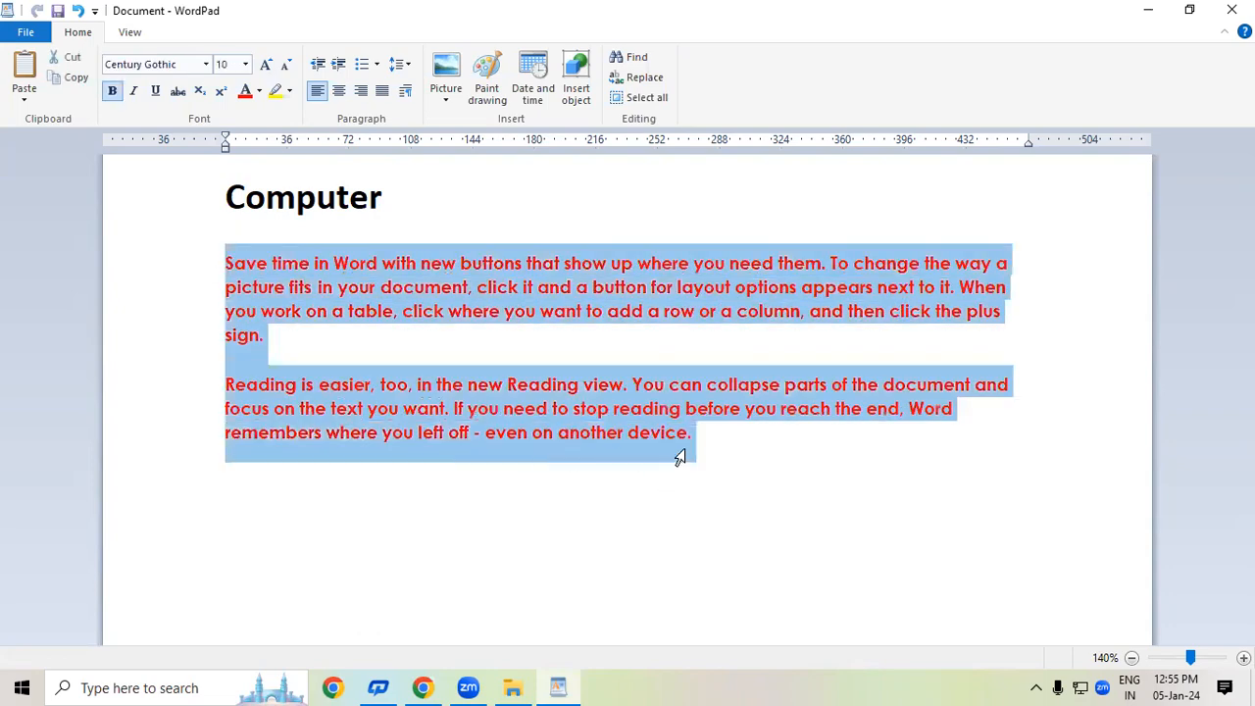
click(259, 90)
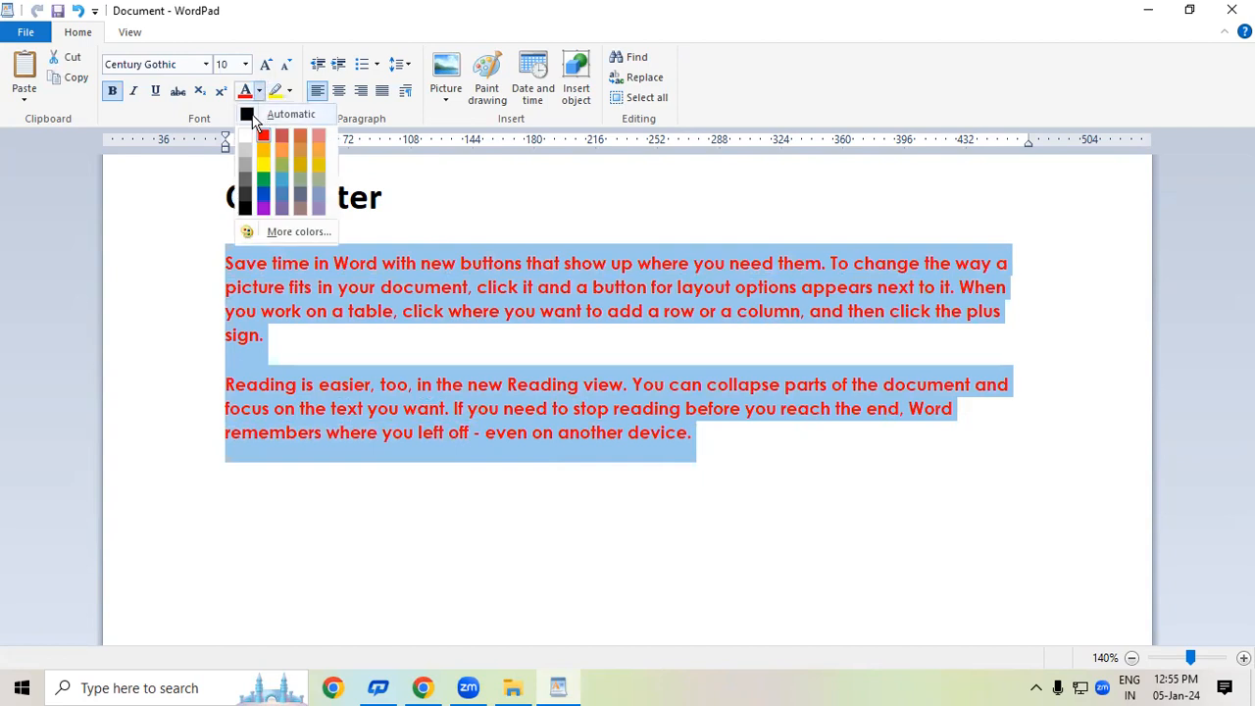
click(250, 116)
click(114, 92)
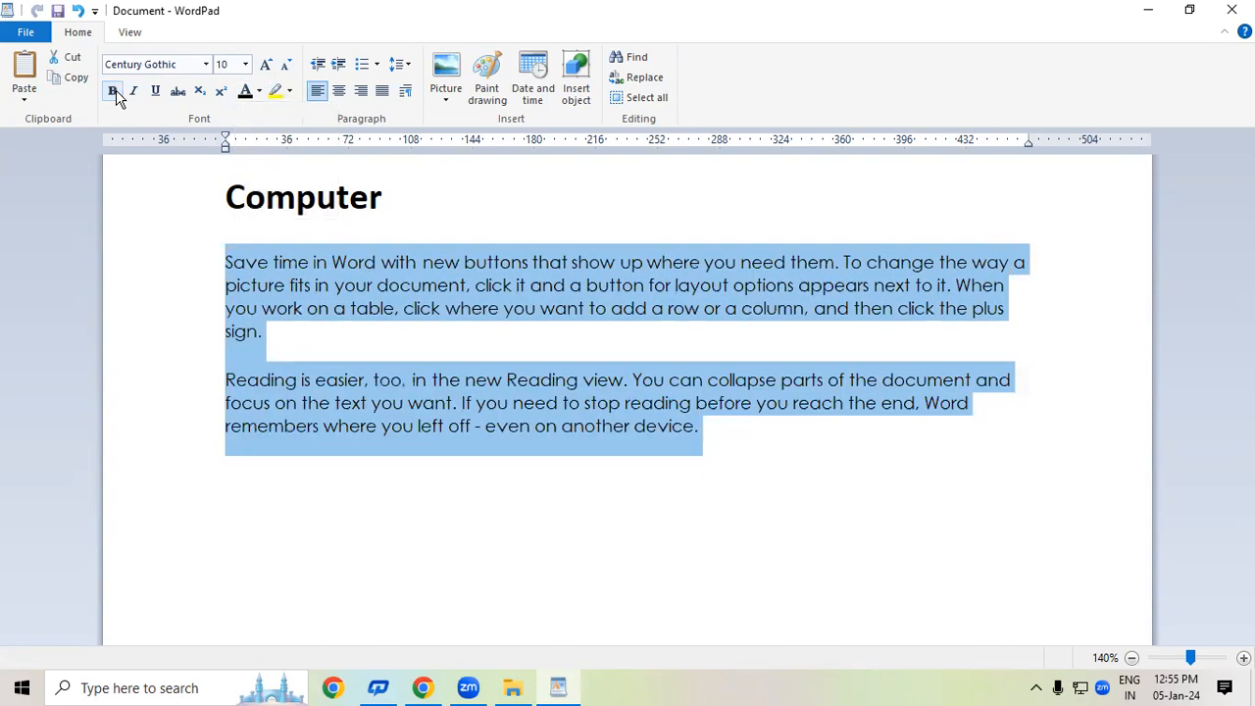
click(343, 506)
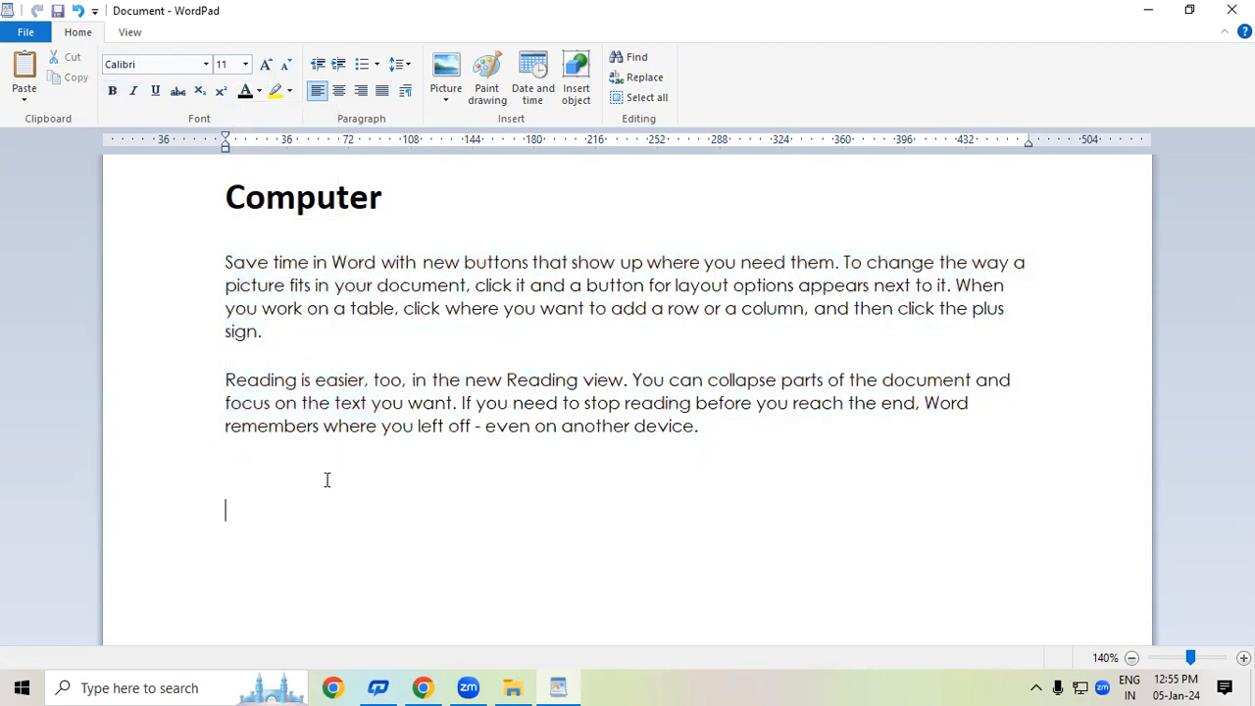
double_click(389, 201)
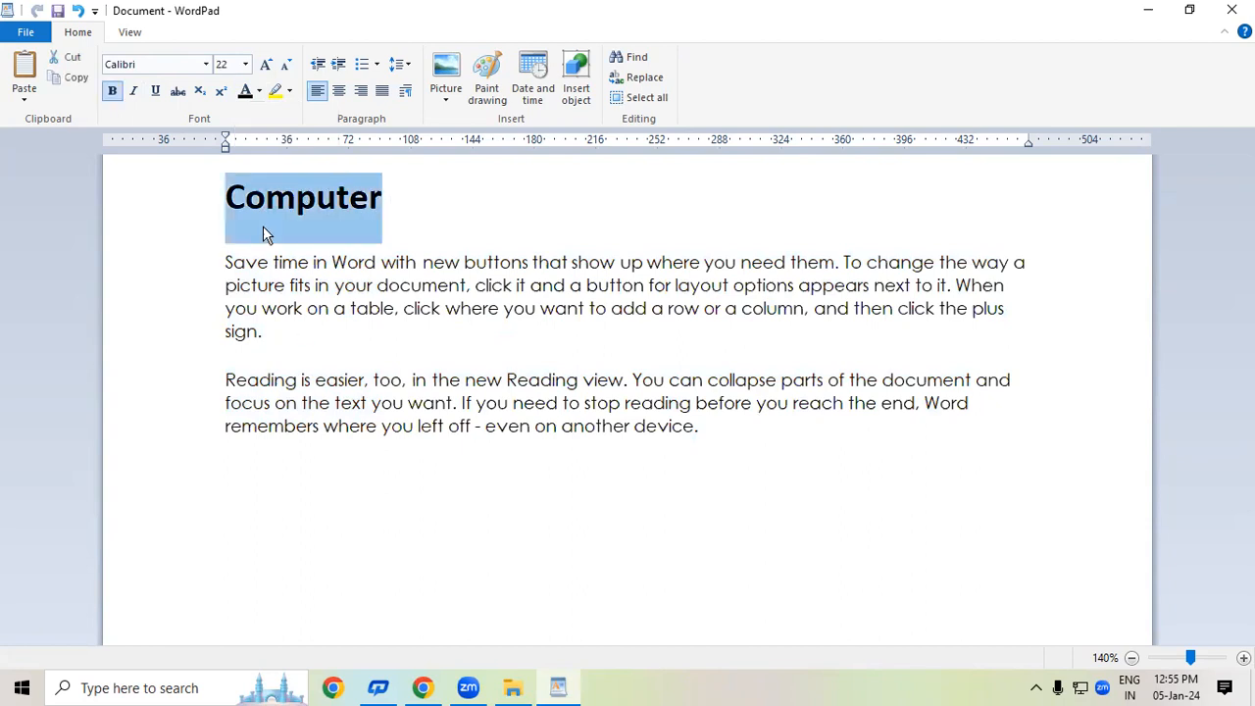
drag(229, 263, 734, 441)
click(736, 462)
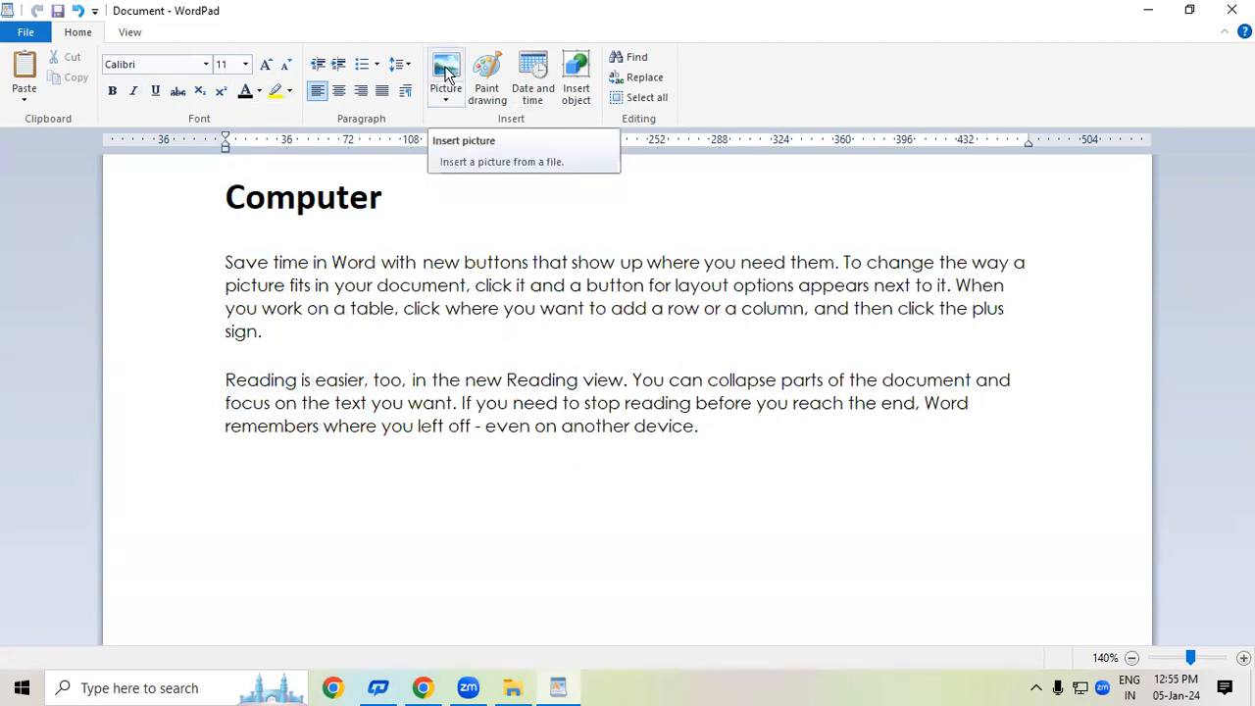
click(446, 99)
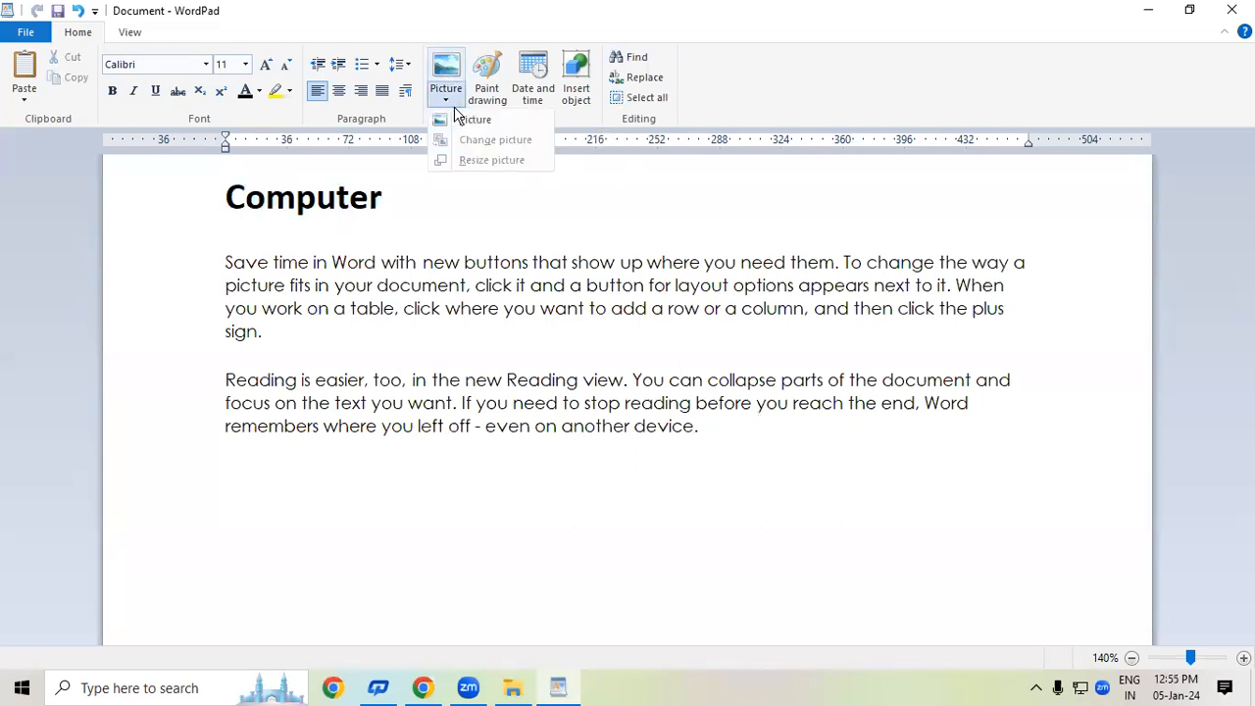
click(468, 120)
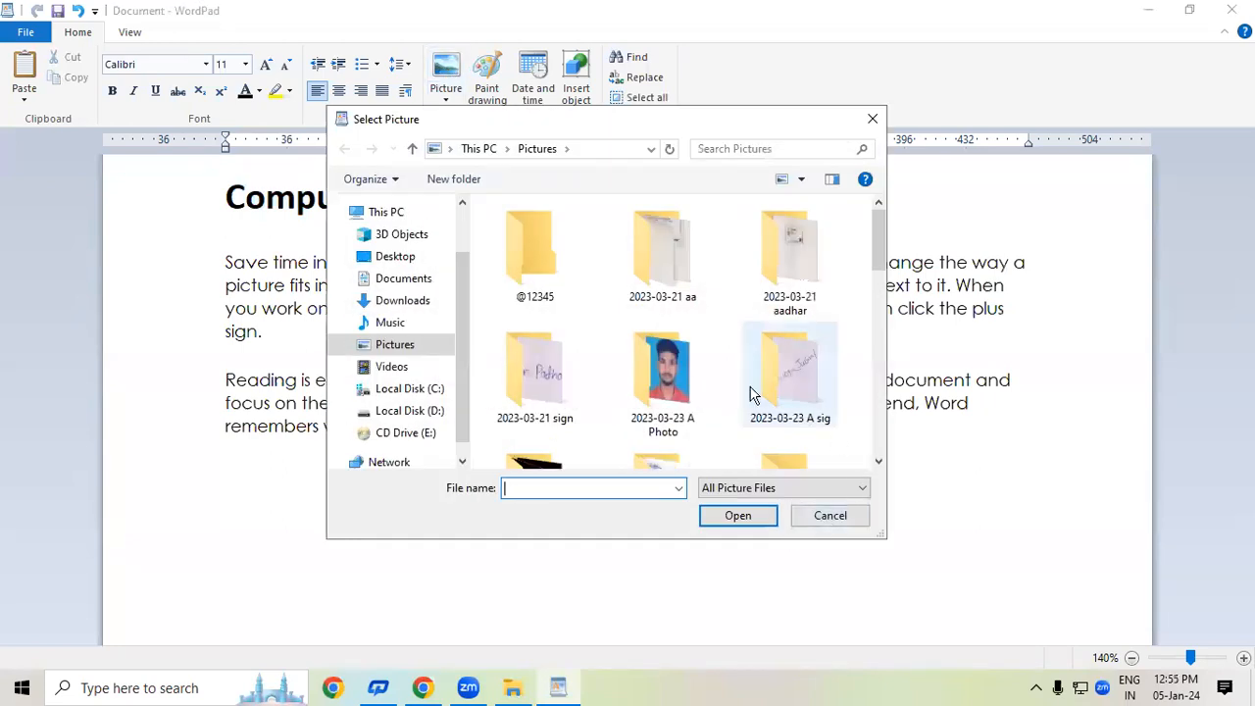
drag(879, 235, 847, 362)
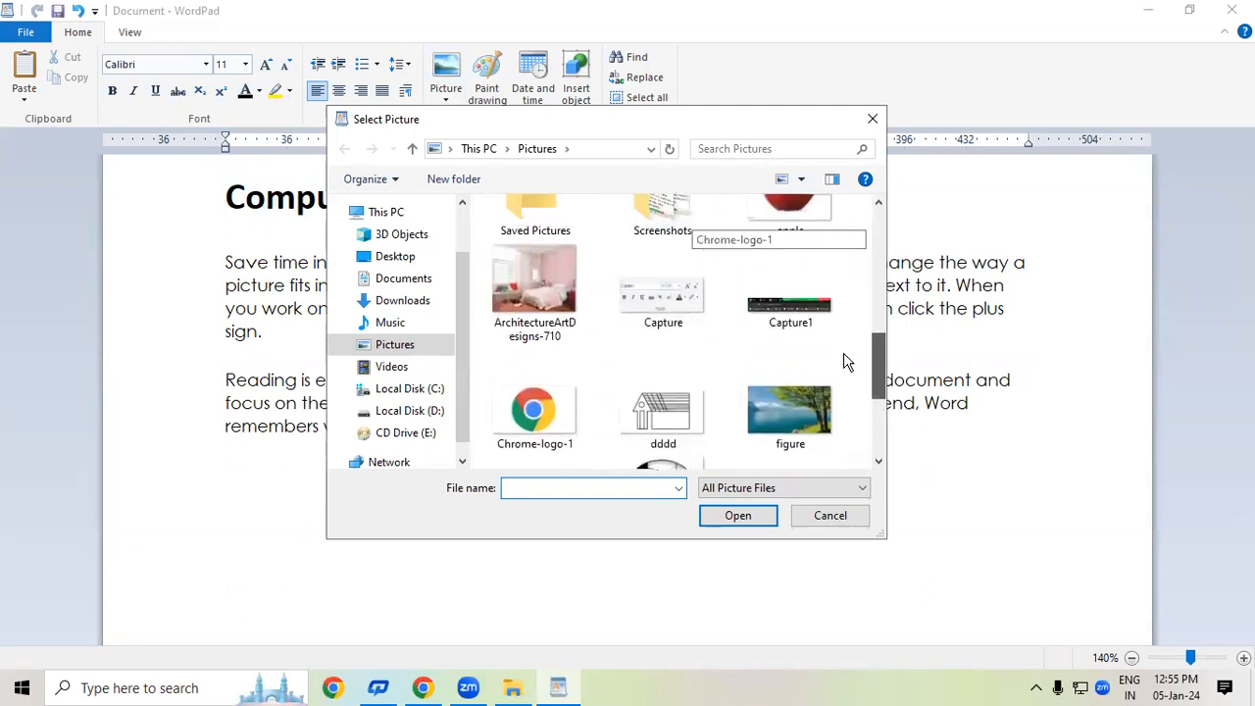
click(829, 516)
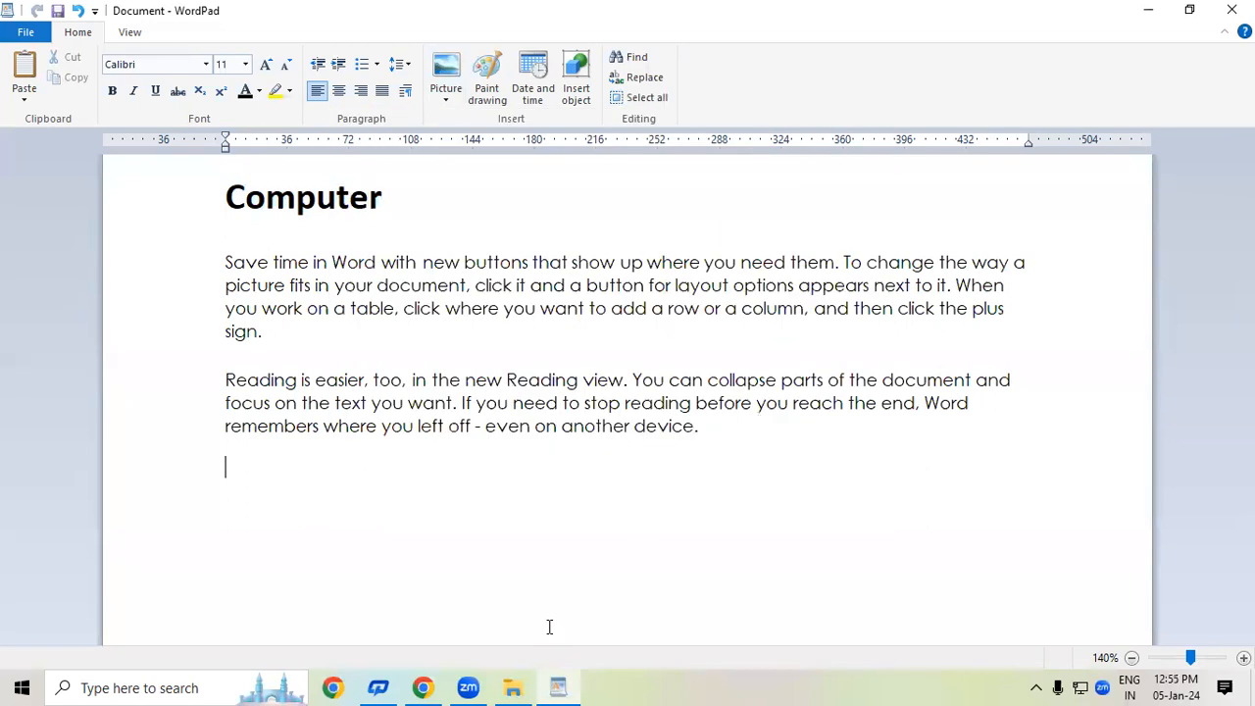
Switch to Chrome and search Google for "computer image" in a new tab
click(424, 691)
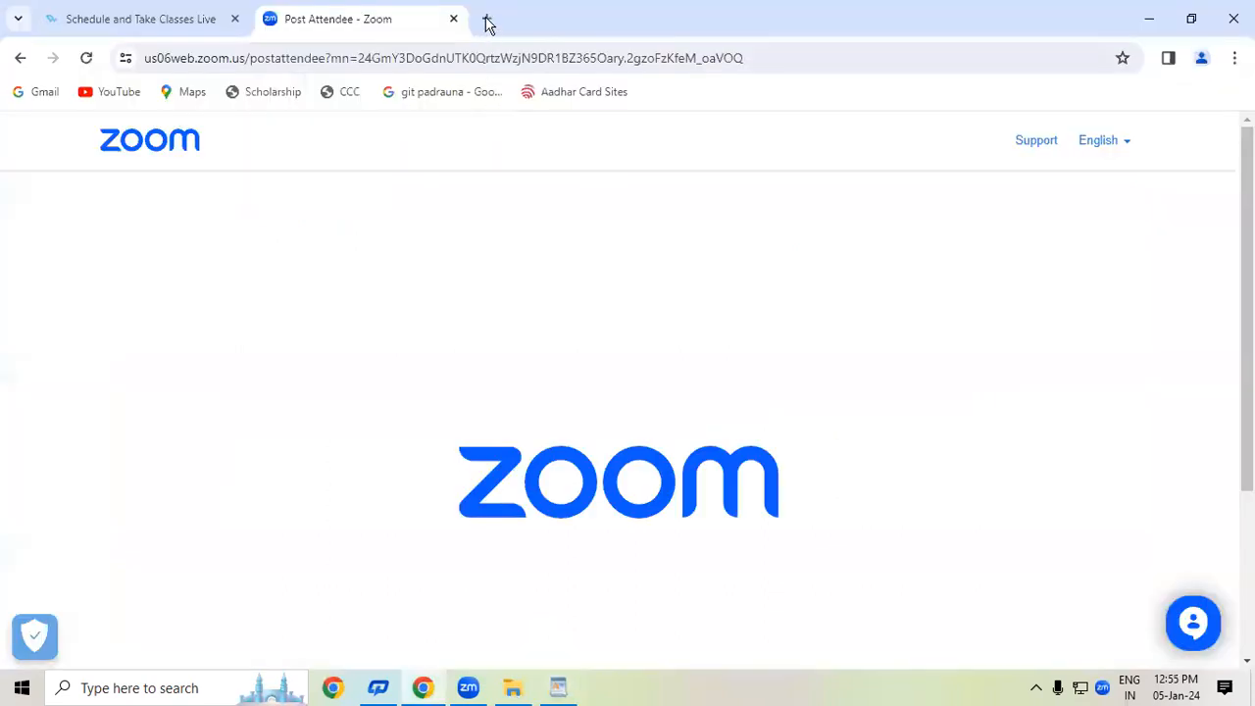
click(484, 20)
click(488, 49)
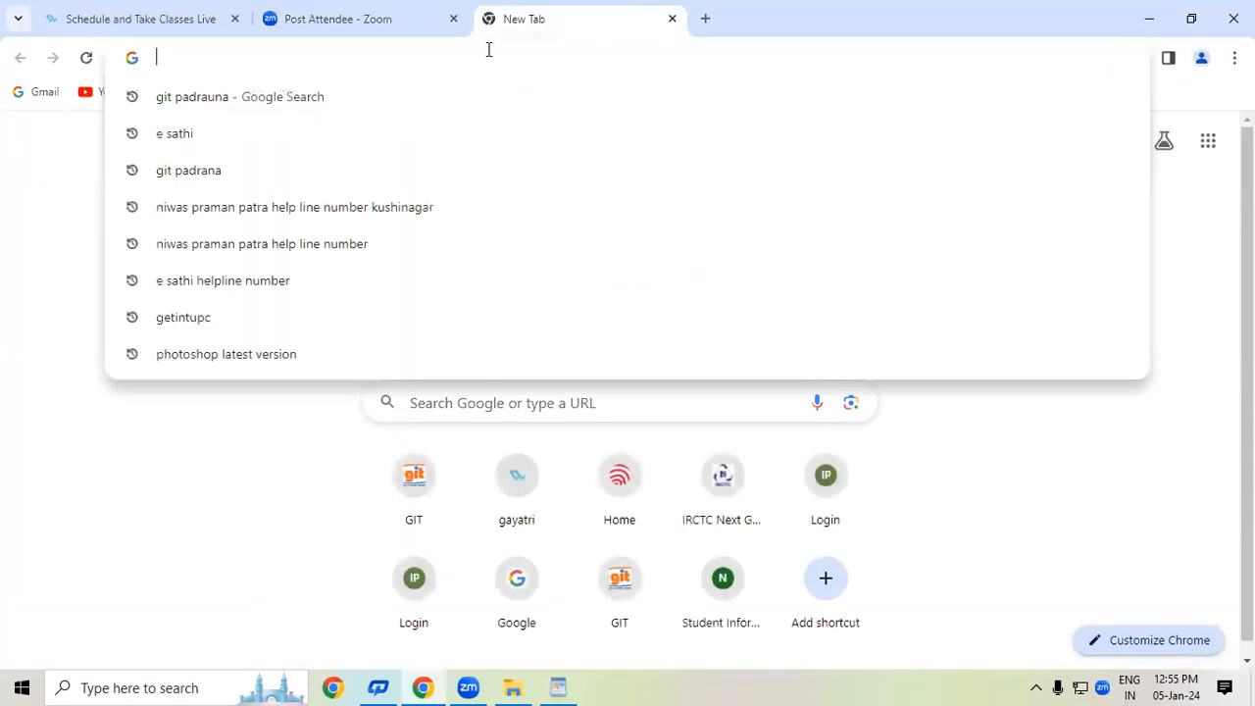
text(Computer )
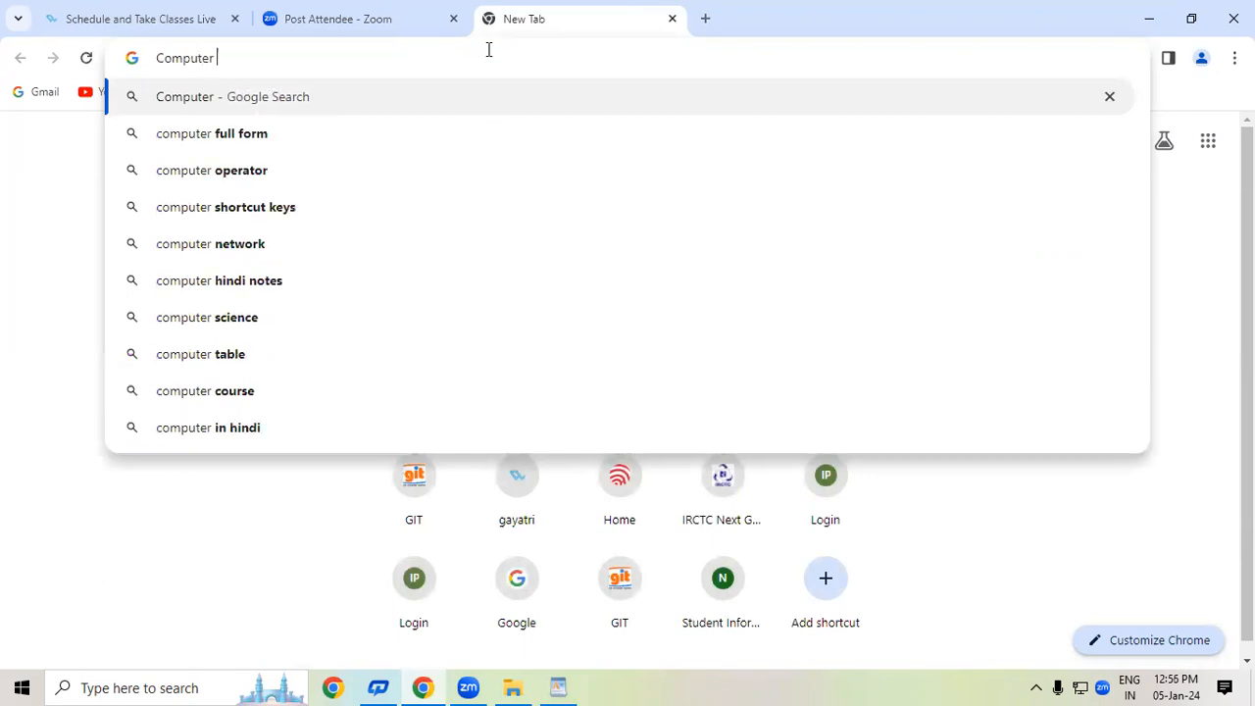
text(i)
key(Down)
key(Return)
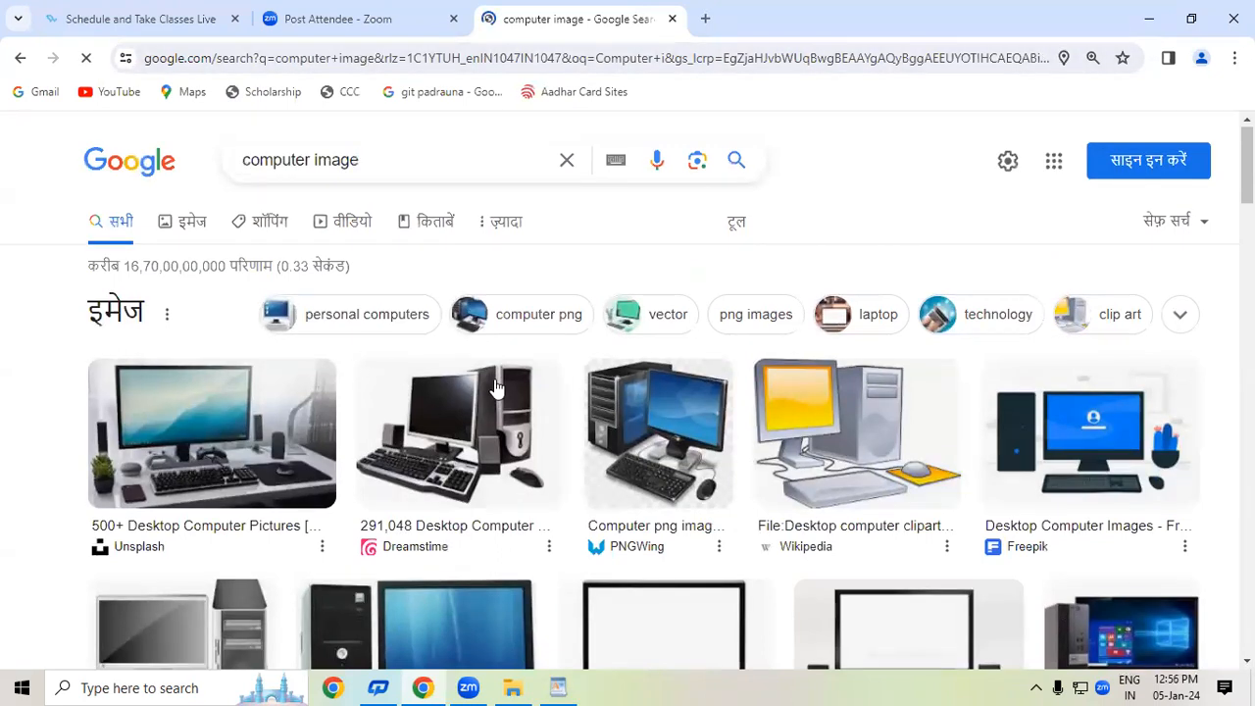
Save the IndiaMART desktop computer image from the results to the Desktop as download (6)
scroll(495, 390, down, 1)
scroll(627, 411, down, 5)
scroll(628, 412, up, 3)
scroll(627, 392, up, 1)
right_click(412, 370)
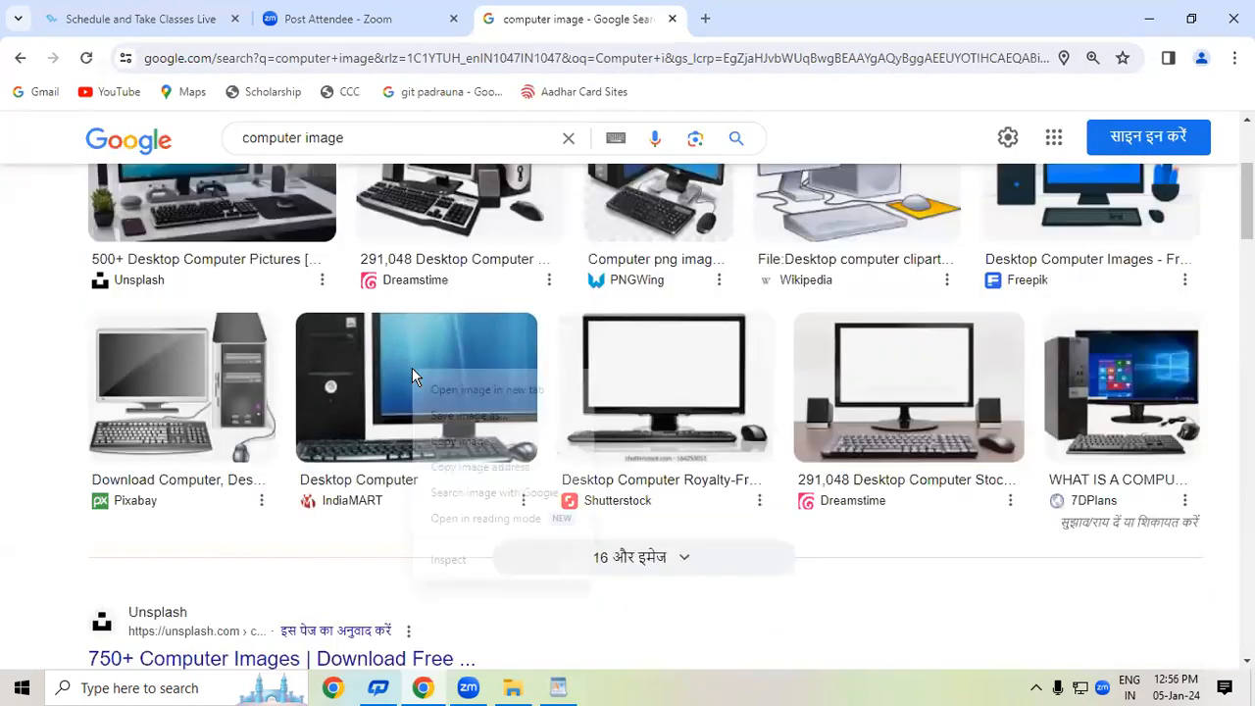
click(477, 416)
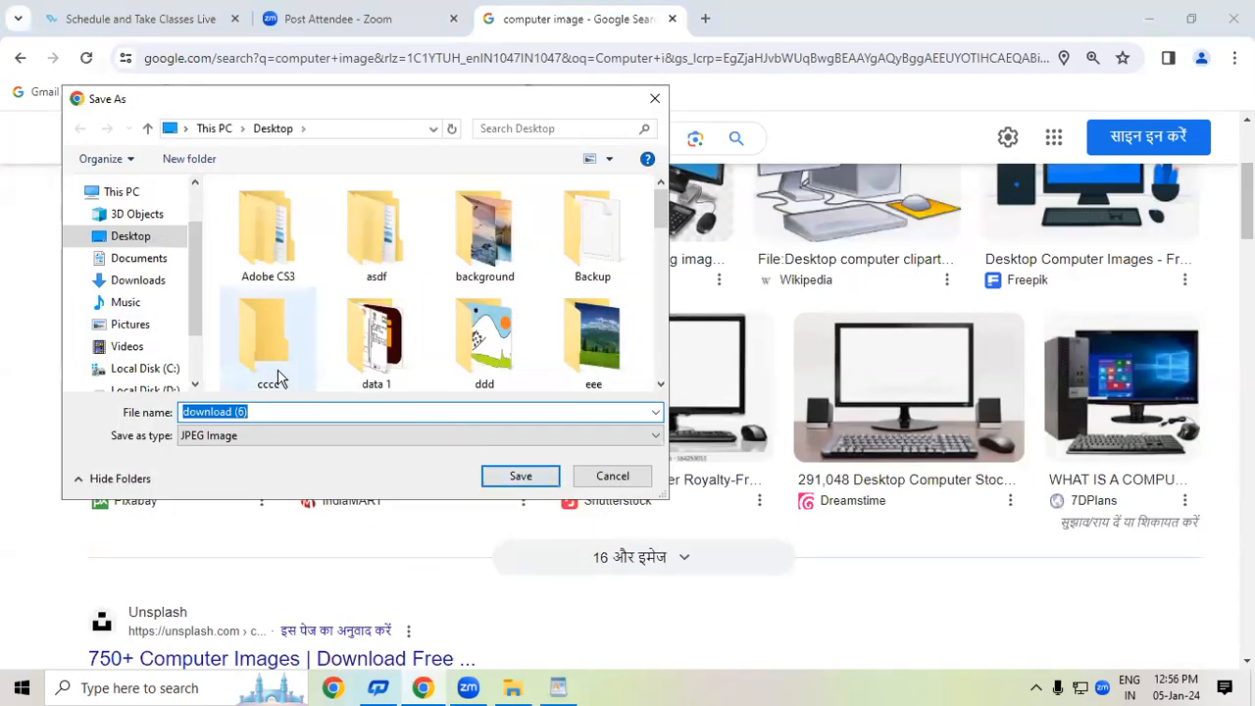
click(152, 243)
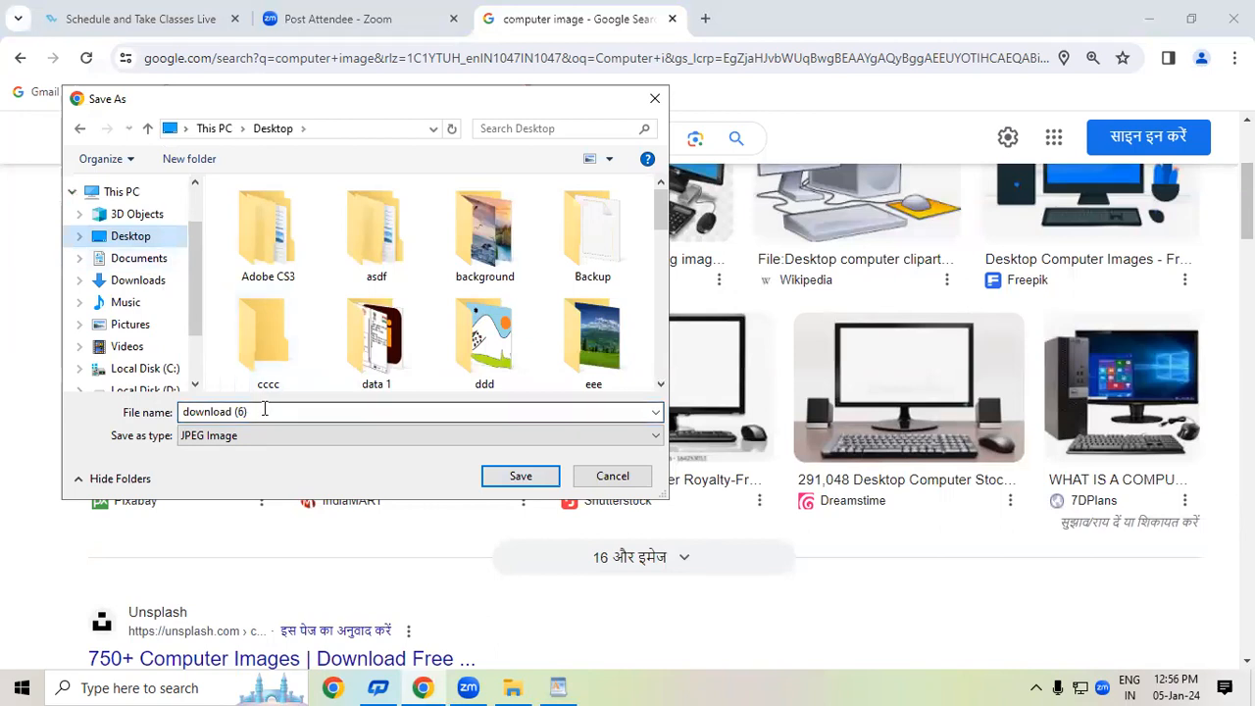
click(511, 479)
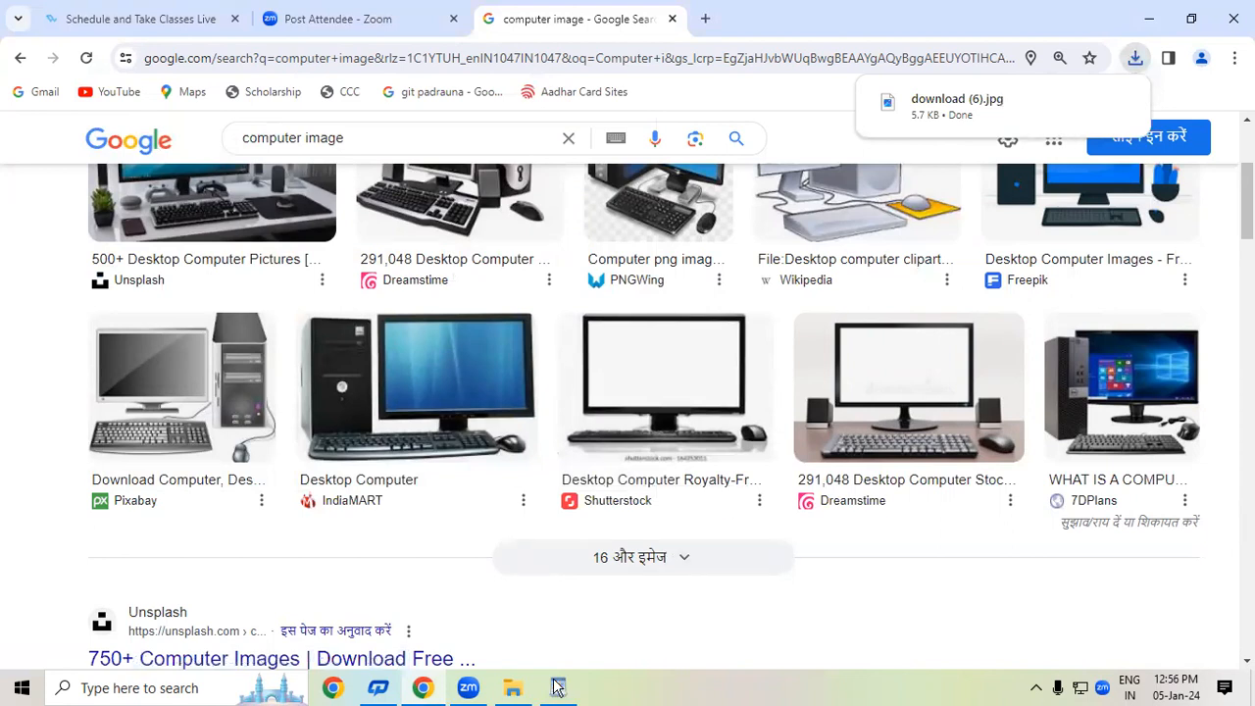
Switch back to WordPad and insert the picture download (6) from the Desktop below the body paragraphs, followed by a new line
key(alt+Tab)
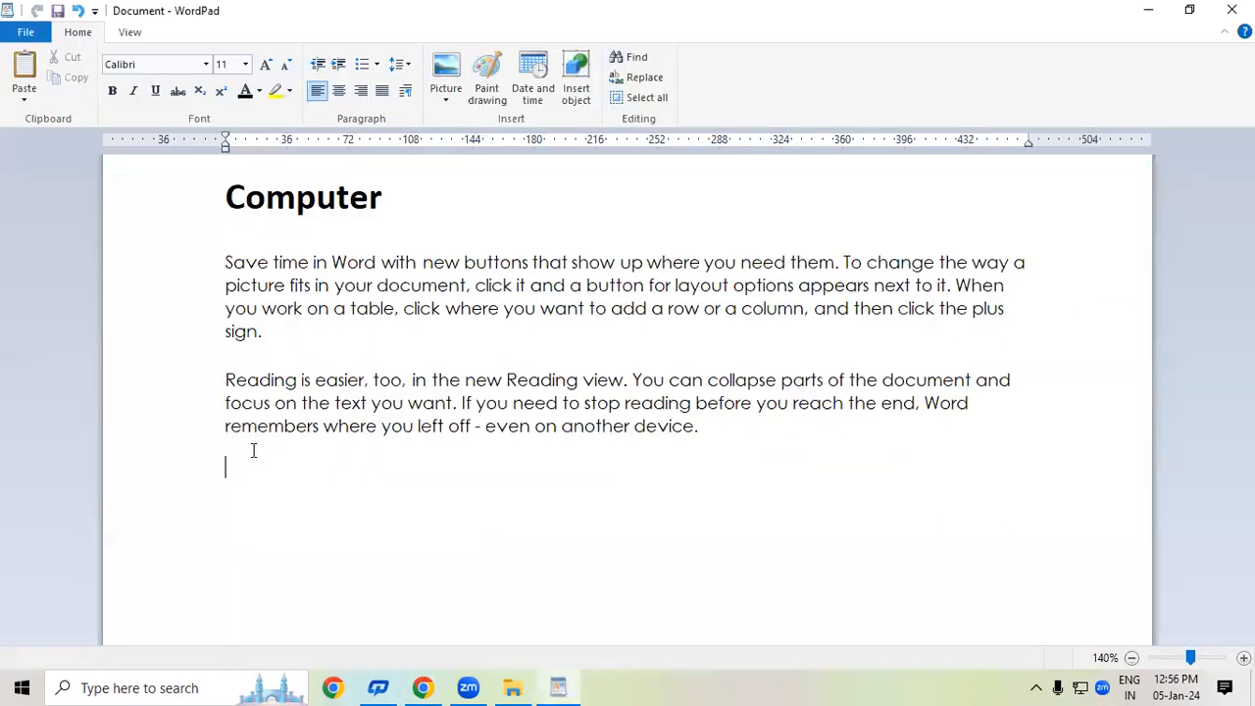
click(443, 73)
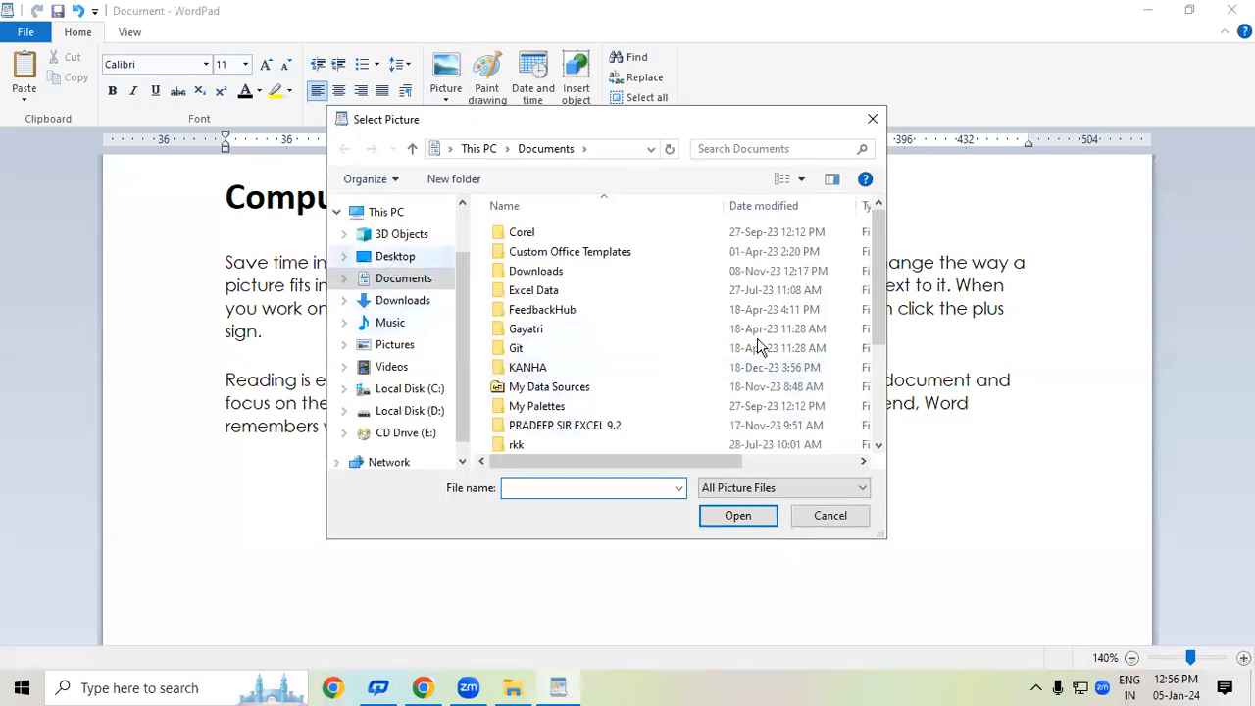
drag(880, 229, 876, 351)
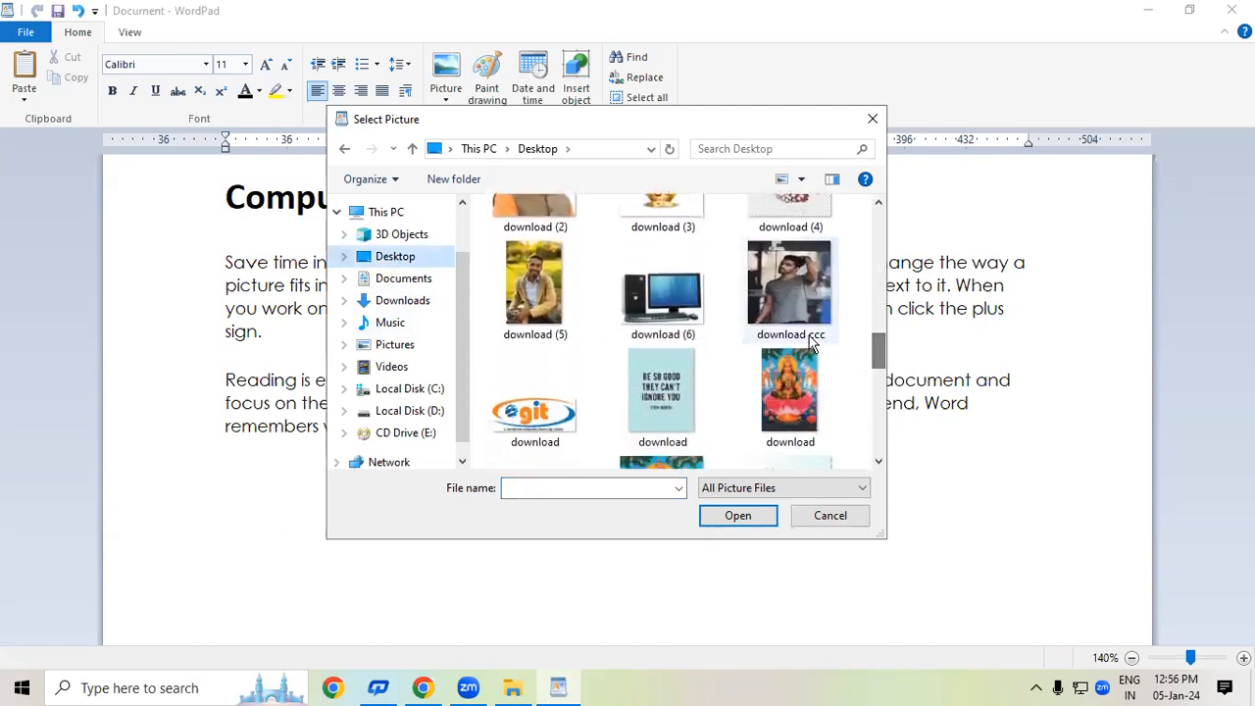
click(683, 311)
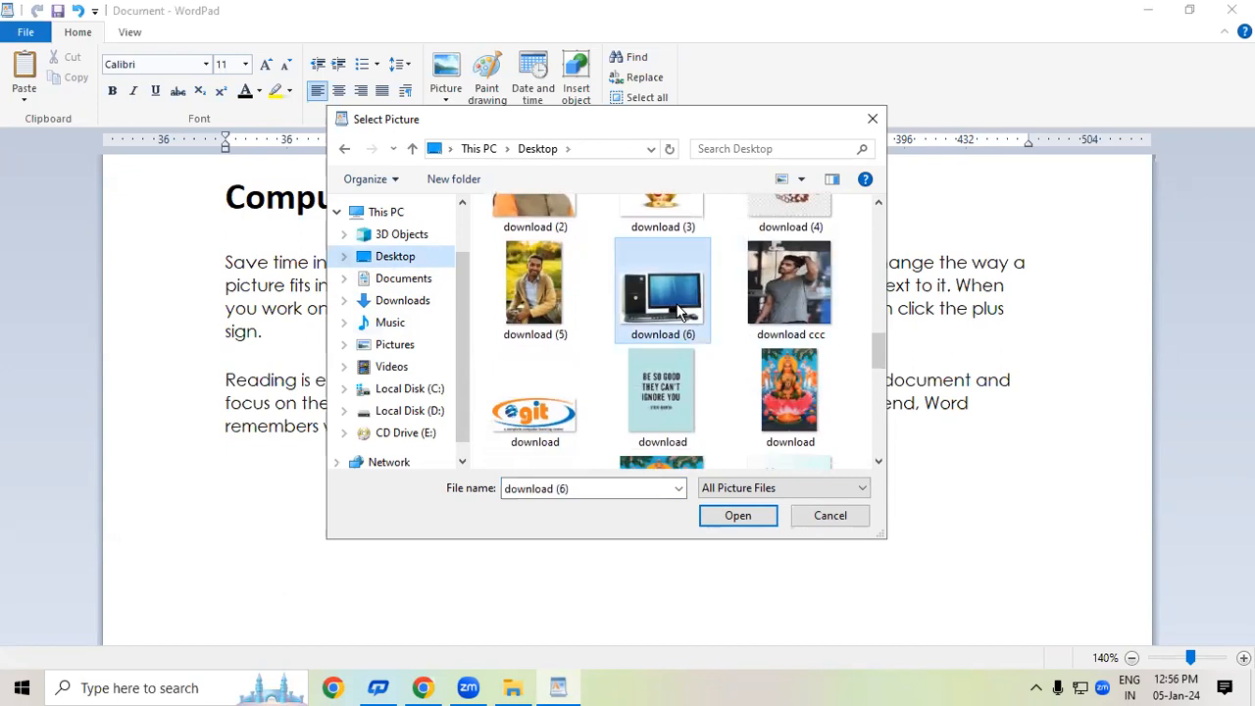
click(726, 520)
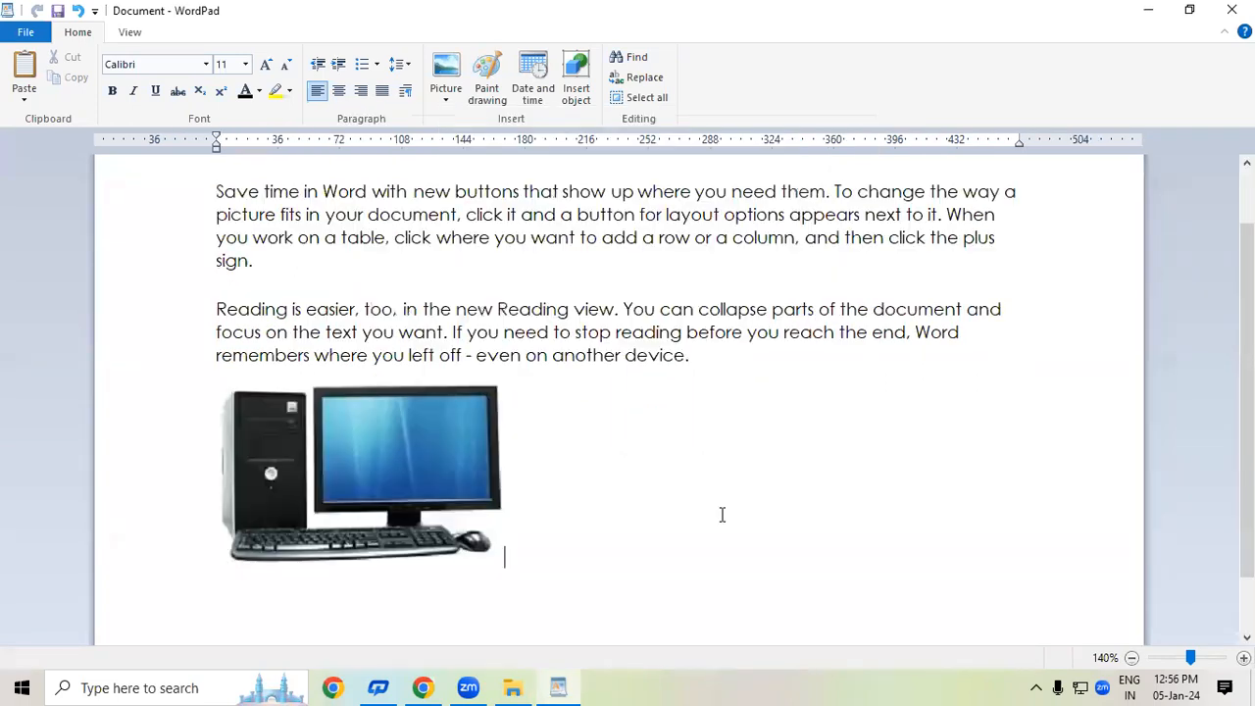
key(Return)
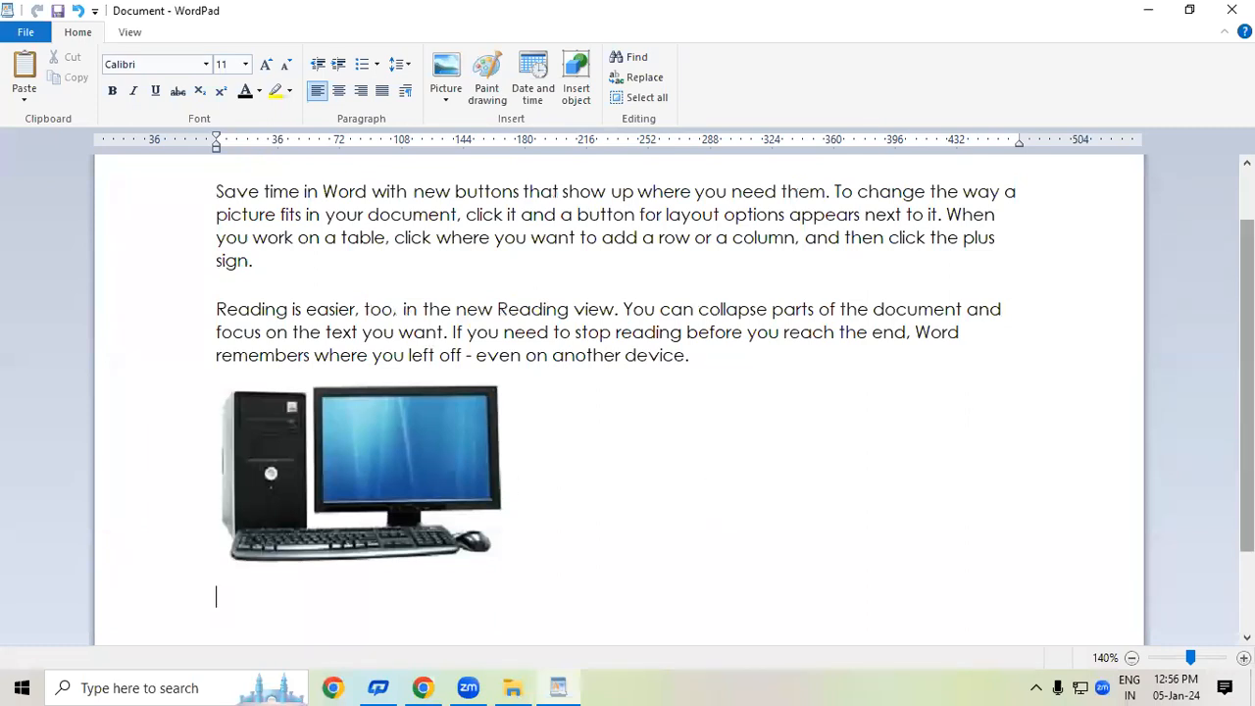
Shrink the computer picture to about two thirds of its width and start a new line below it
drag(1246, 480, 1247, 556)
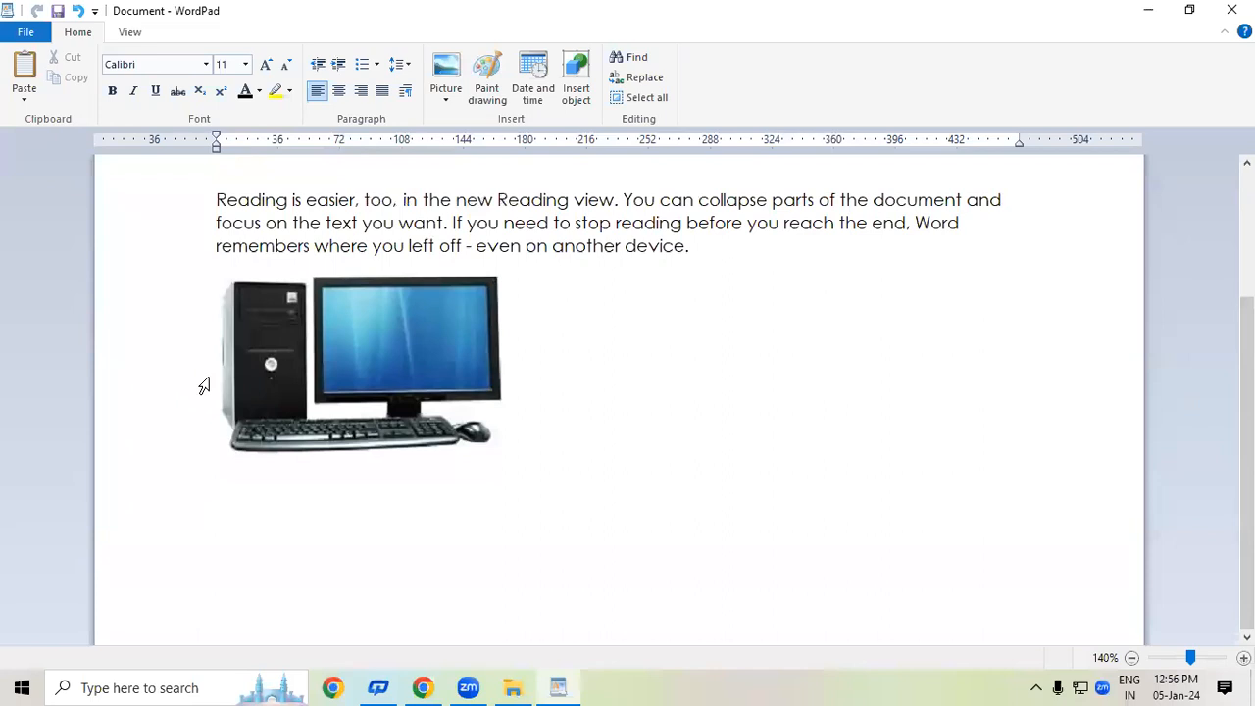
click(417, 375)
click(940, 388)
click(486, 423)
drag(499, 450, 381, 438)
click(566, 429)
scroll(567, 429, up, 1)
key(Return)
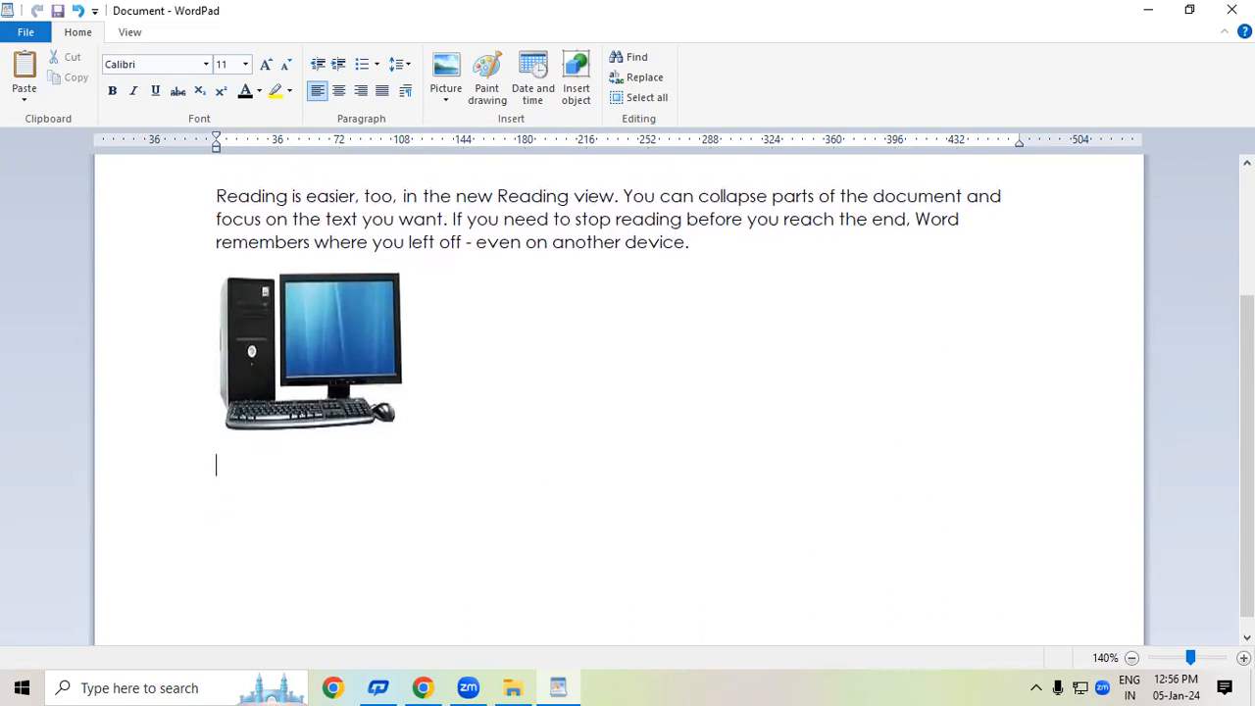
scroll(628, 392, up, 3)
drag(218, 197, 415, 218)
click(414, 219)
drag(218, 262, 783, 405)
click(319, 535)
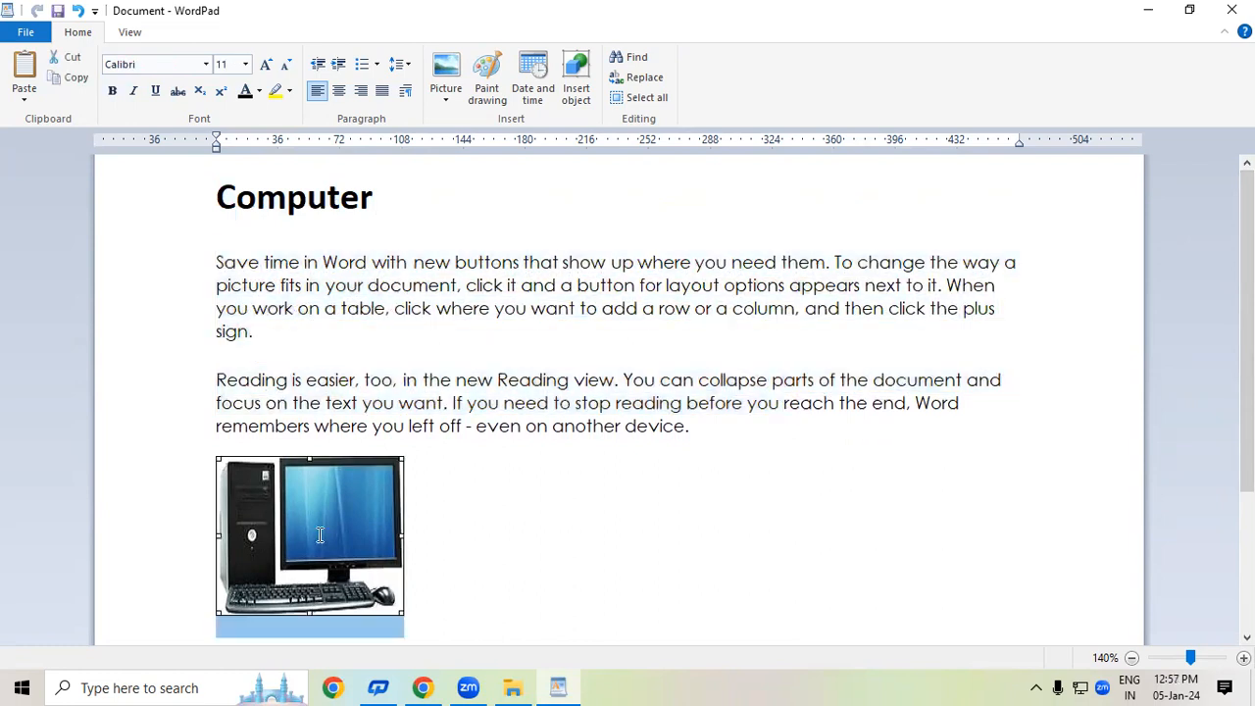
Write the heading Mouse on a line of its own below the computer picture
click(543, 546)
drag(1247, 323, 1246, 462)
key(Return)
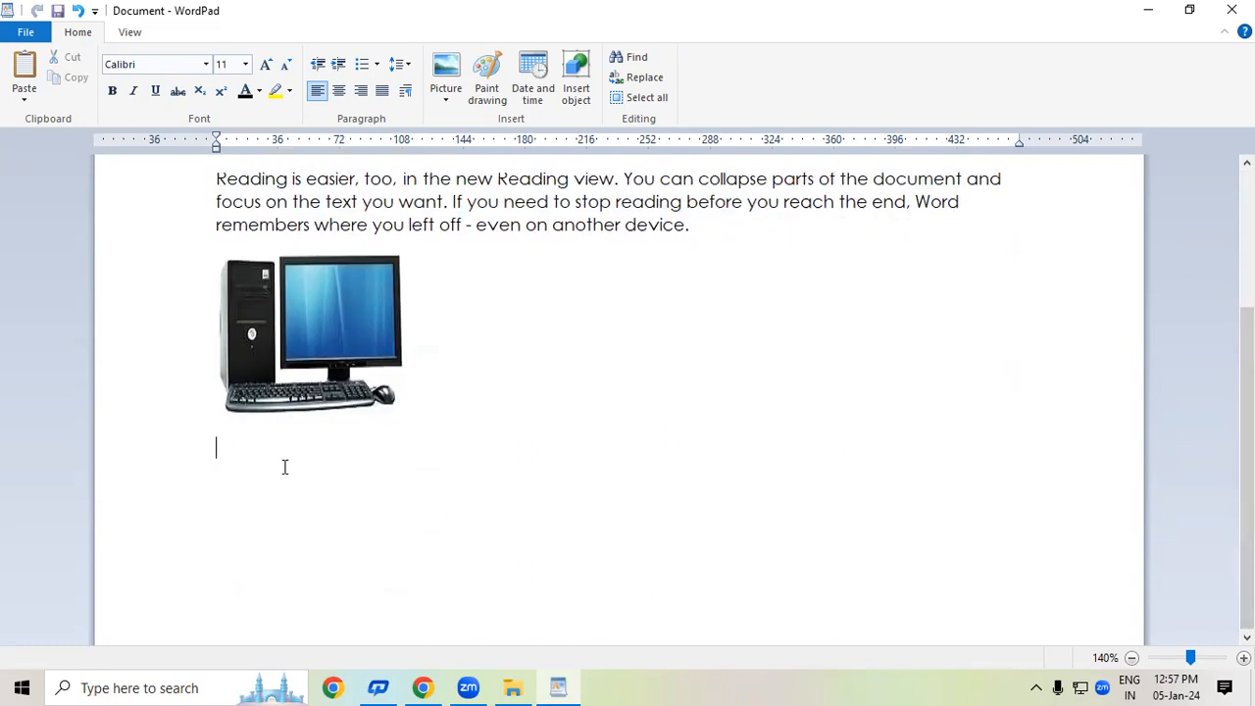
key(Return)
key(Return)
key(Return)
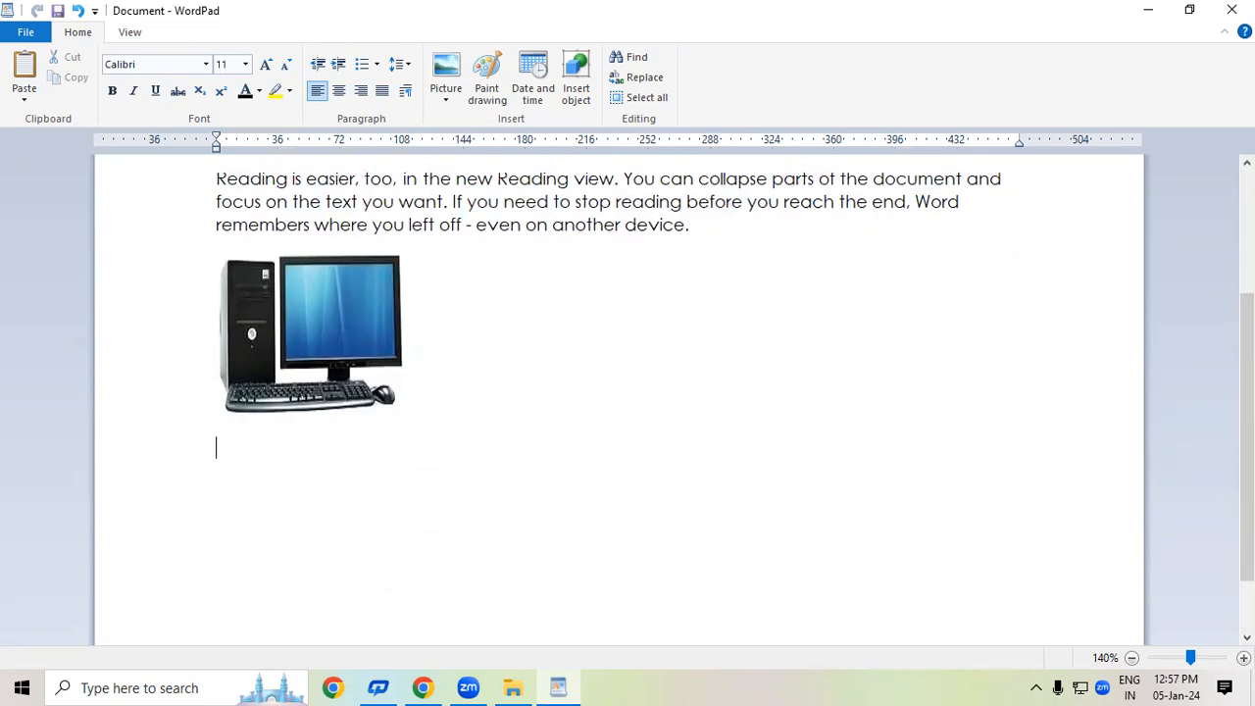
text(Mouse)
Make the Mouse heading bold and enlarge its font size to 22
drag(272, 457, 258, 454)
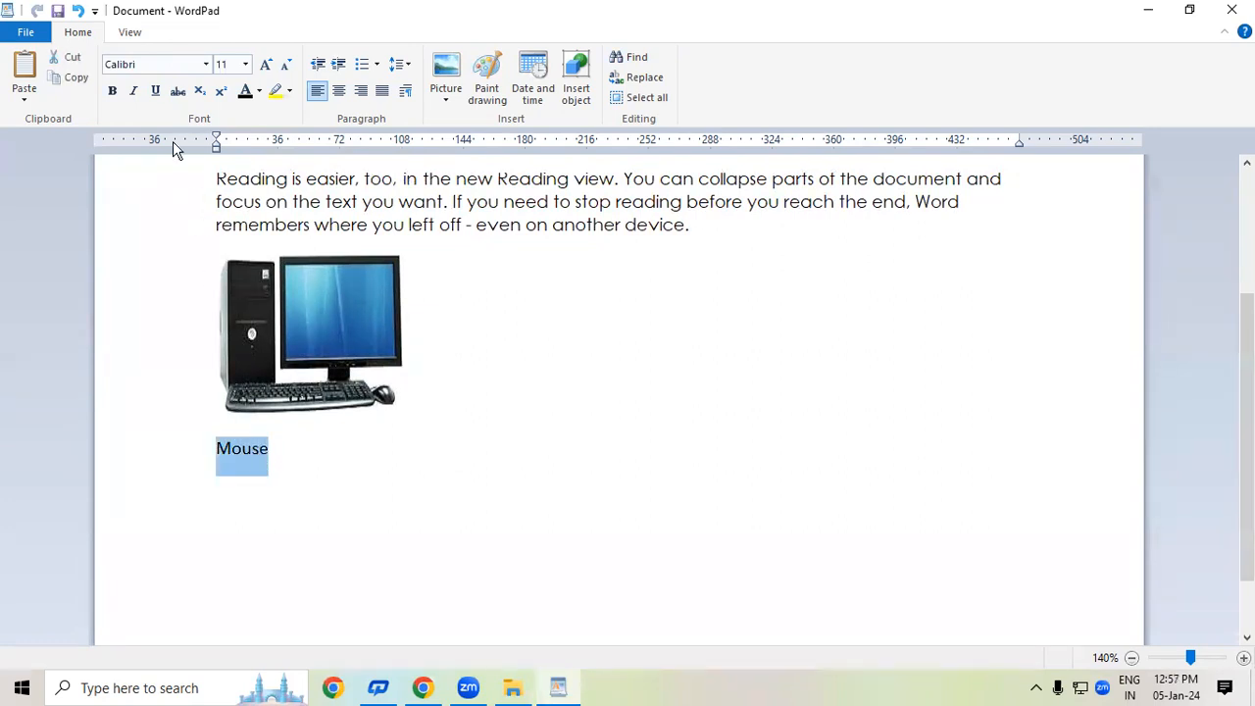
click(113, 91)
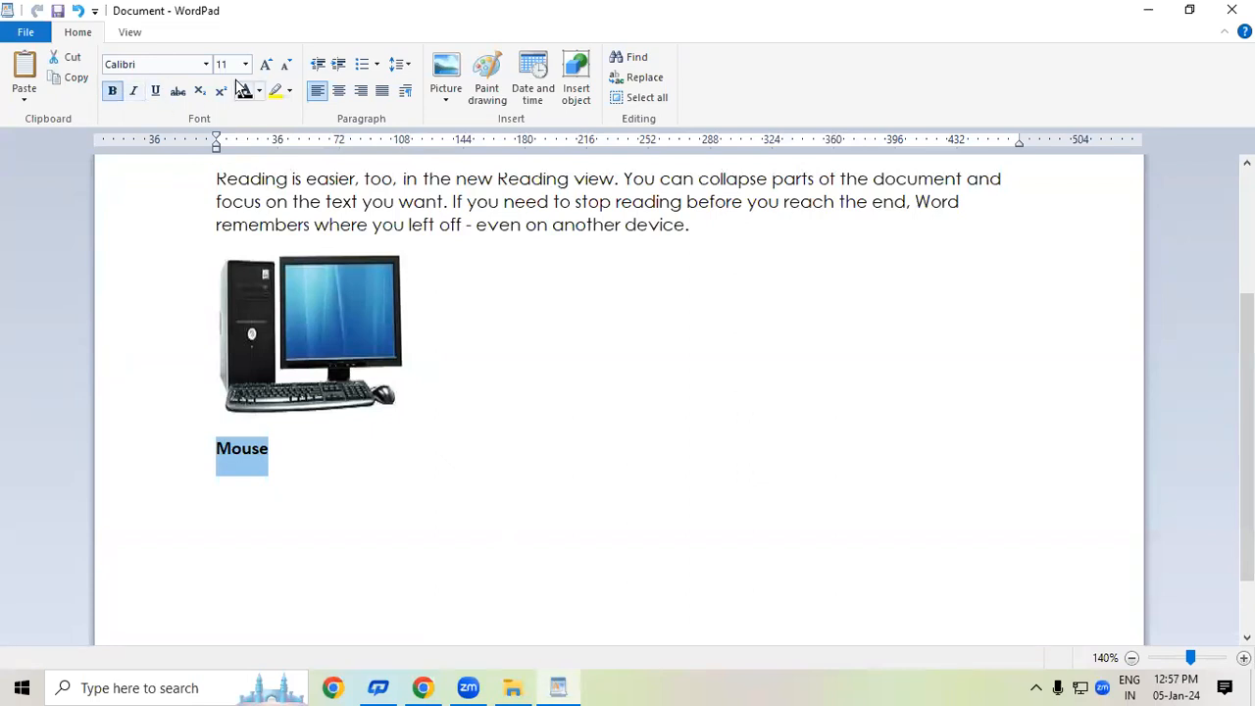
click(264, 64)
click(264, 64)
click(265, 64)
click(264, 64)
click(265, 65)
click(265, 65)
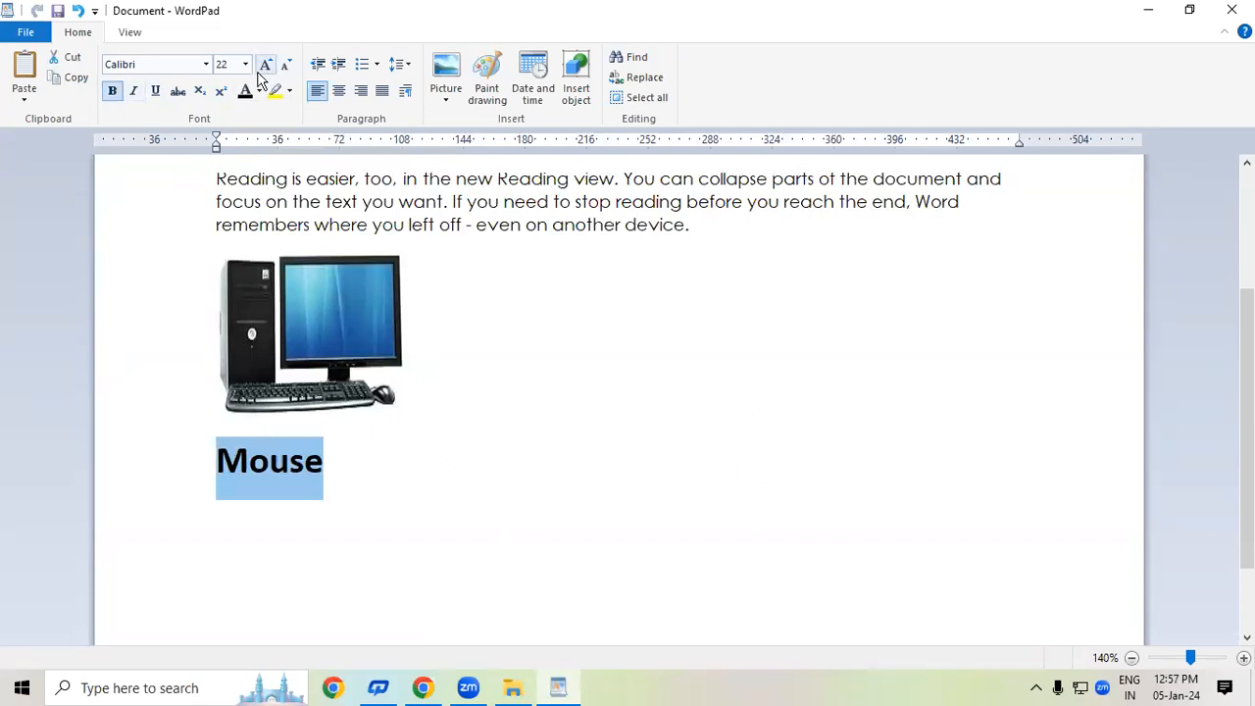
Copy the "Reading is easier" paragraph and paste it below the Mouse heading
click(236, 535)
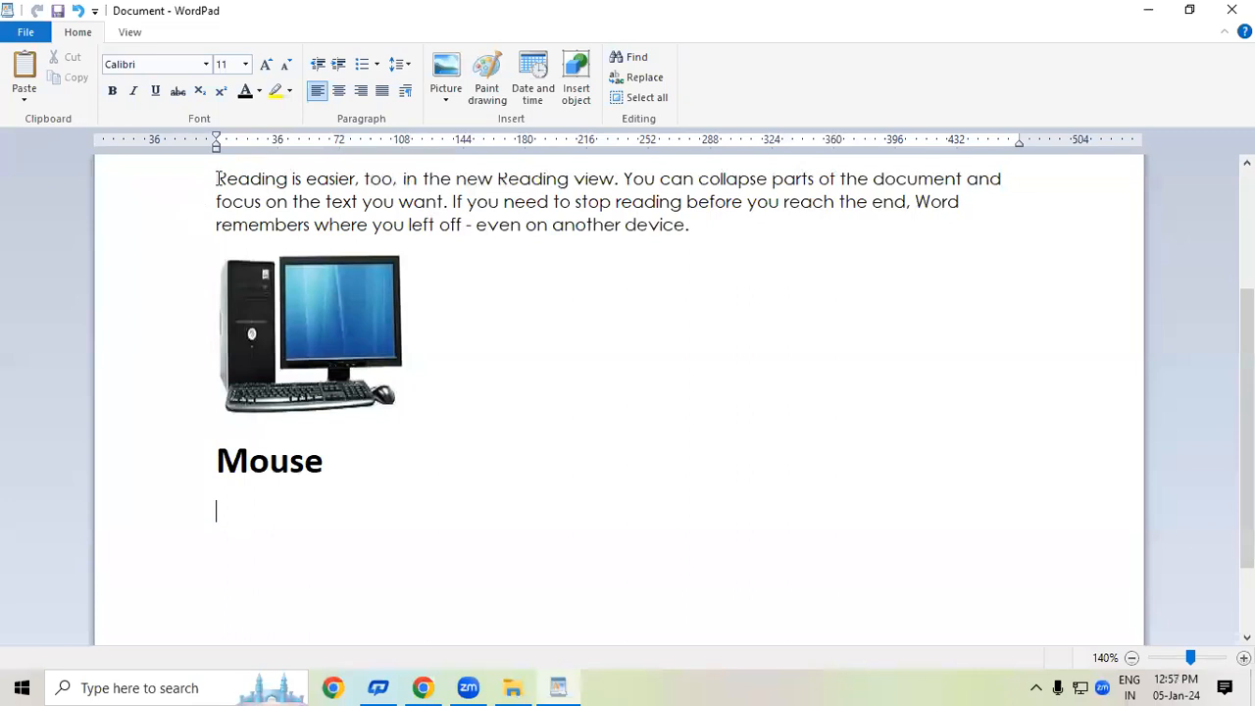
drag(220, 175, 729, 257)
key(ctrl+c)
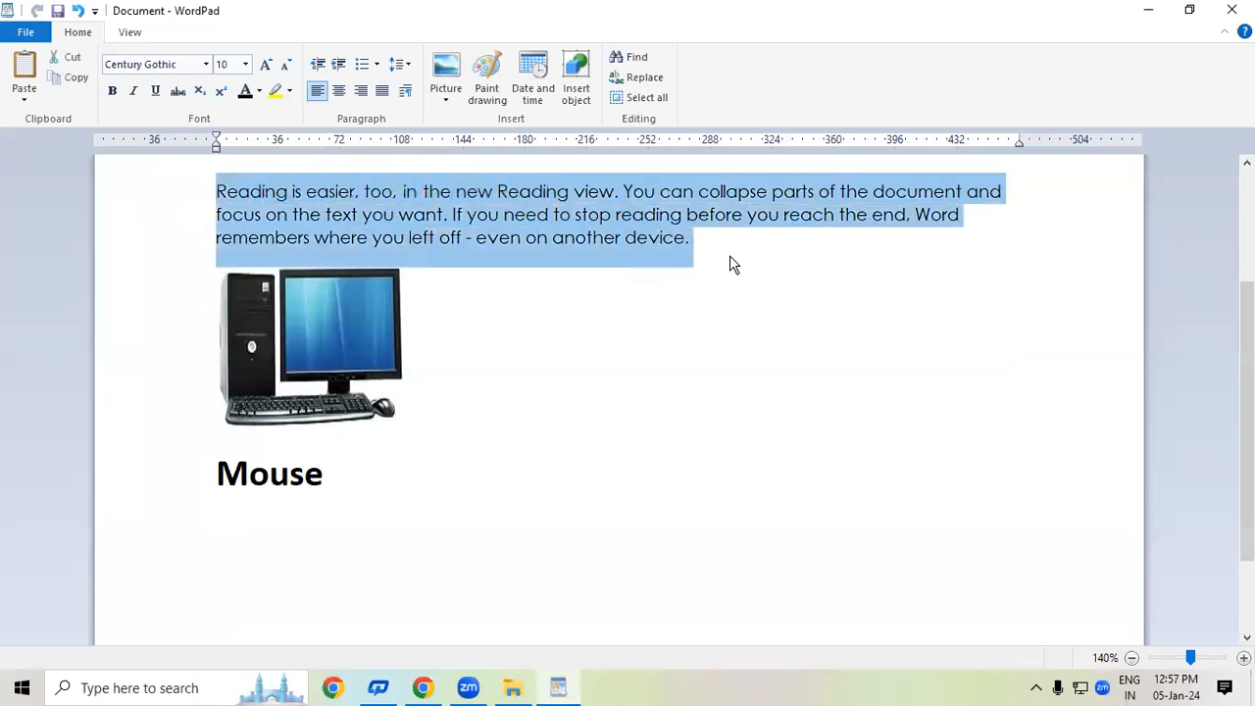
click(201, 547)
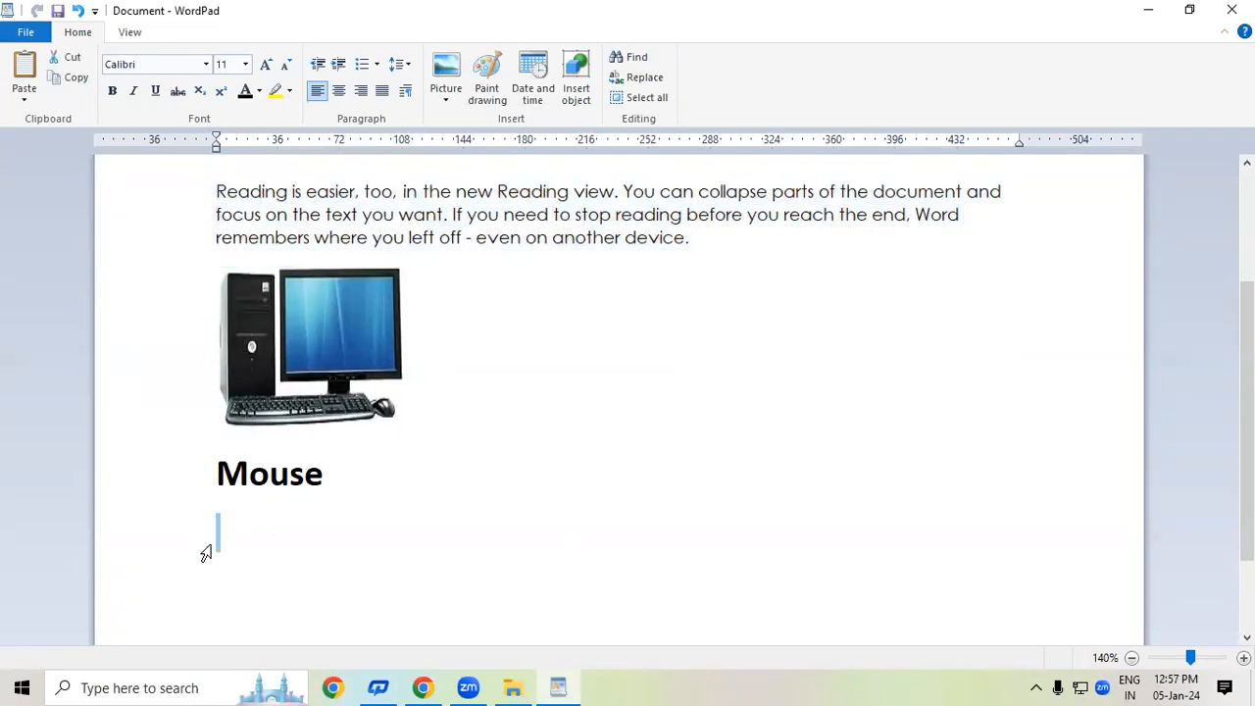
key(ctrl+v)
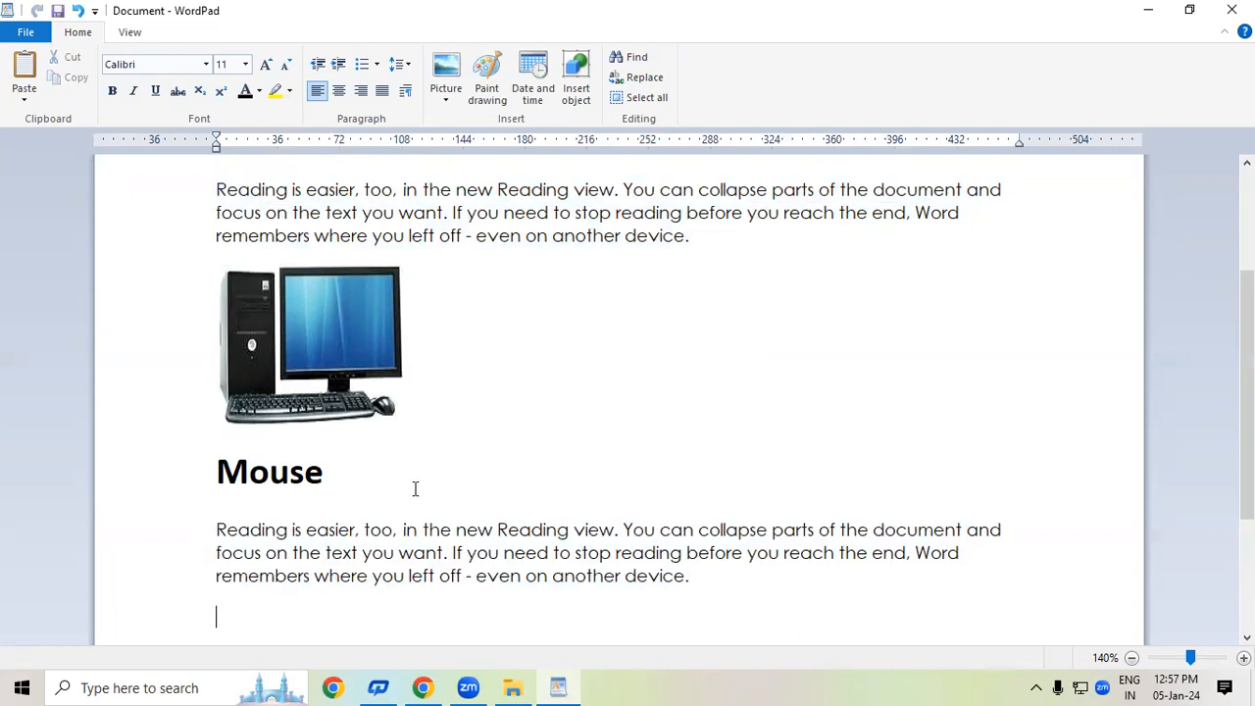
scroll(1246, 392, down, 3)
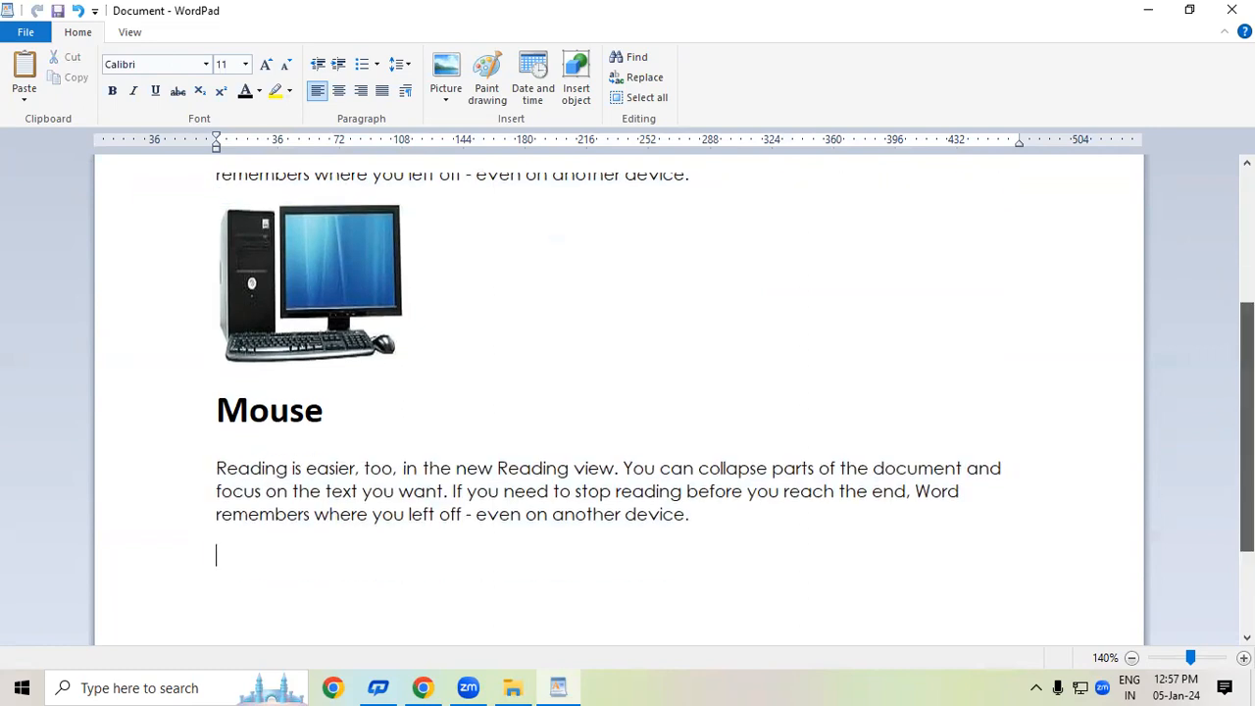